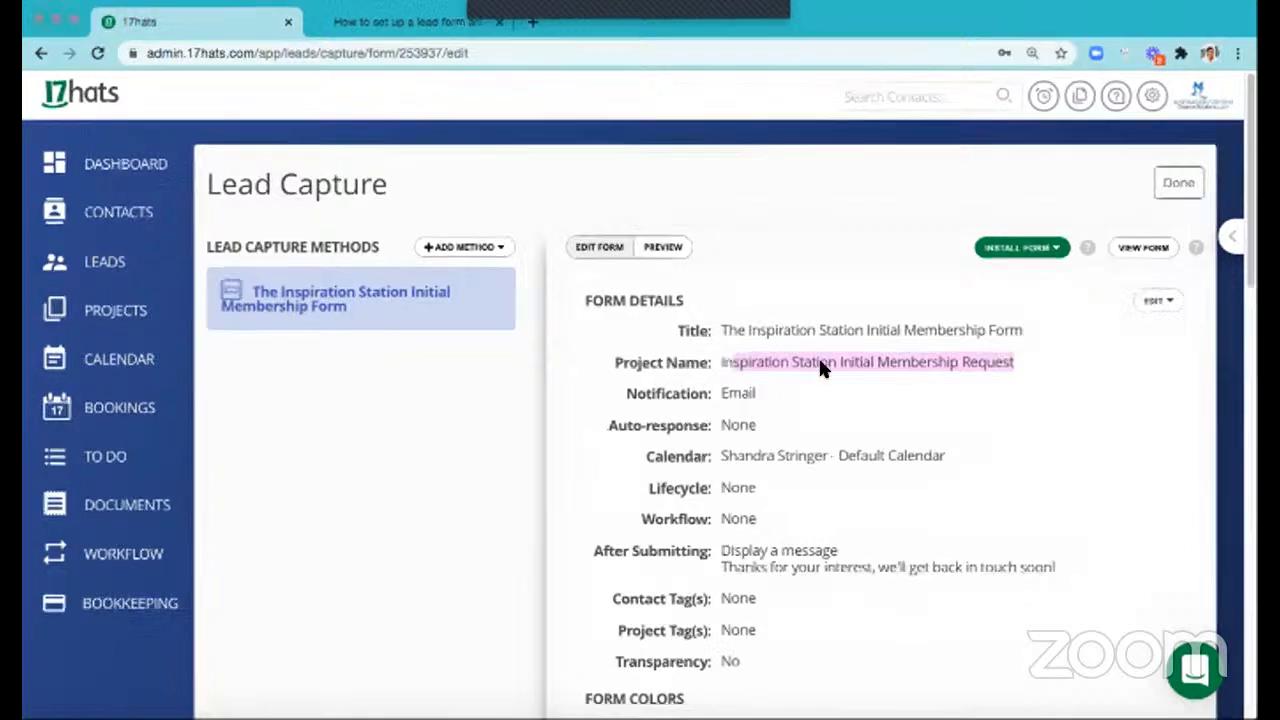
- Copy the project name "Inspiration Station Initial Membership Request" from the lead capture form's details
drag(1008, 353, 719, 360)
key(super+c)
right_click(748, 367)
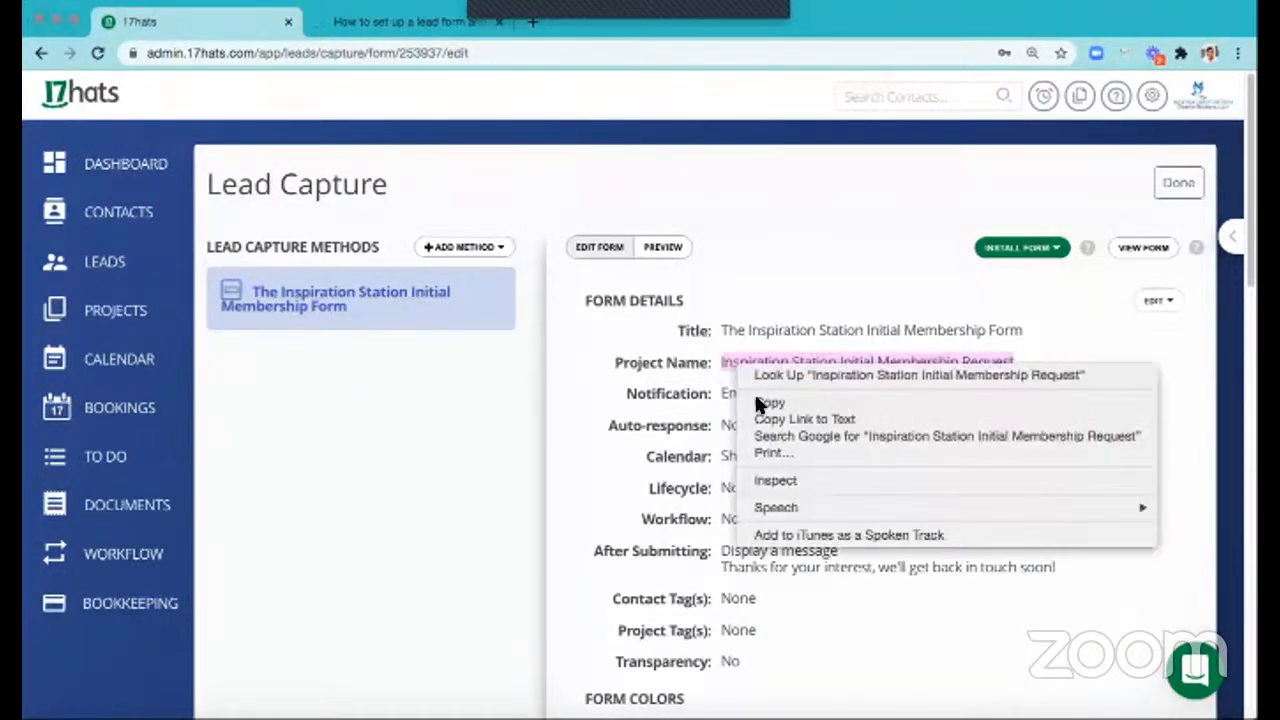
click(757, 403)
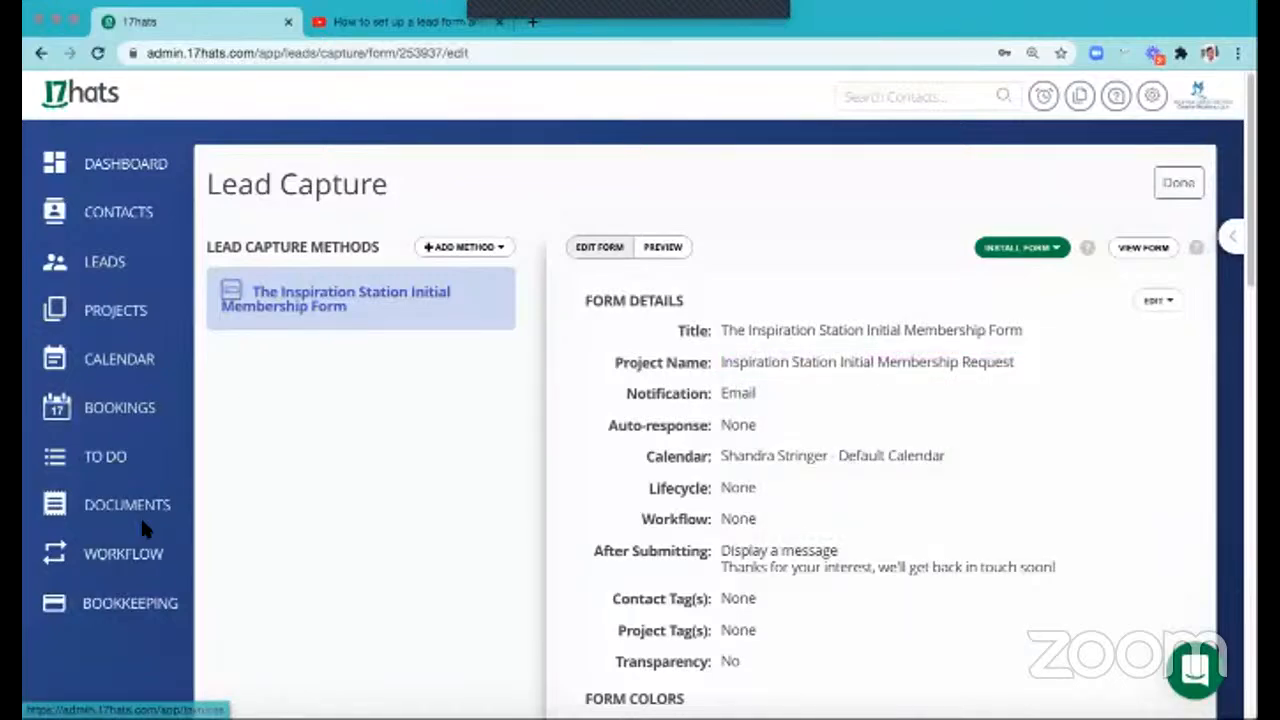
- Create a new workflow with the copied name "Inspiration Station Initial Membership Request"
click(138, 556)
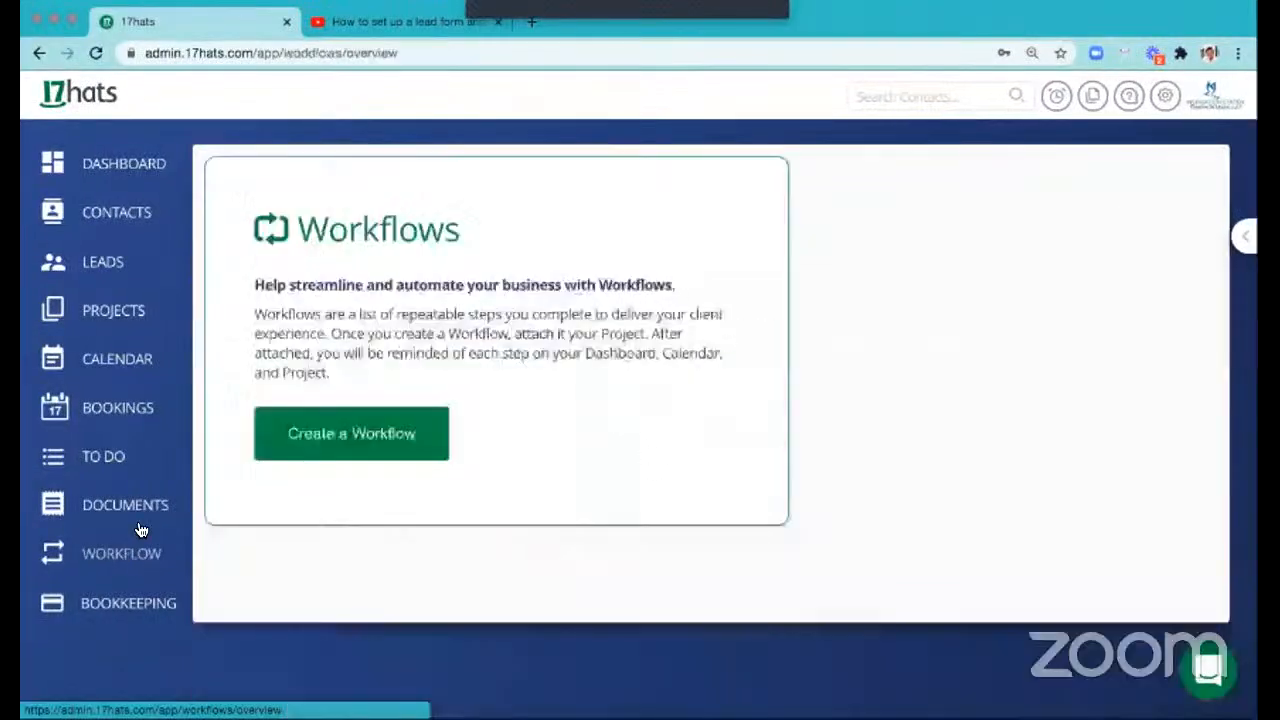
click(390, 440)
right_click(576, 314)
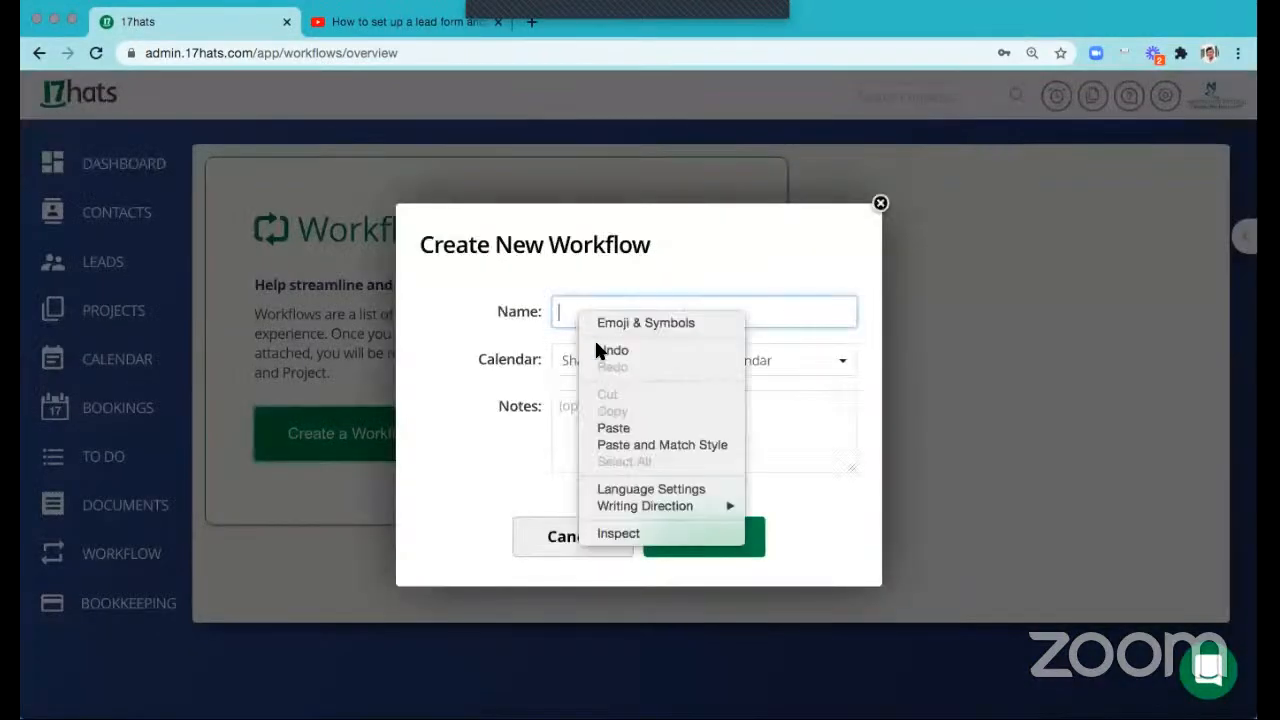
click(614, 428)
click(703, 537)
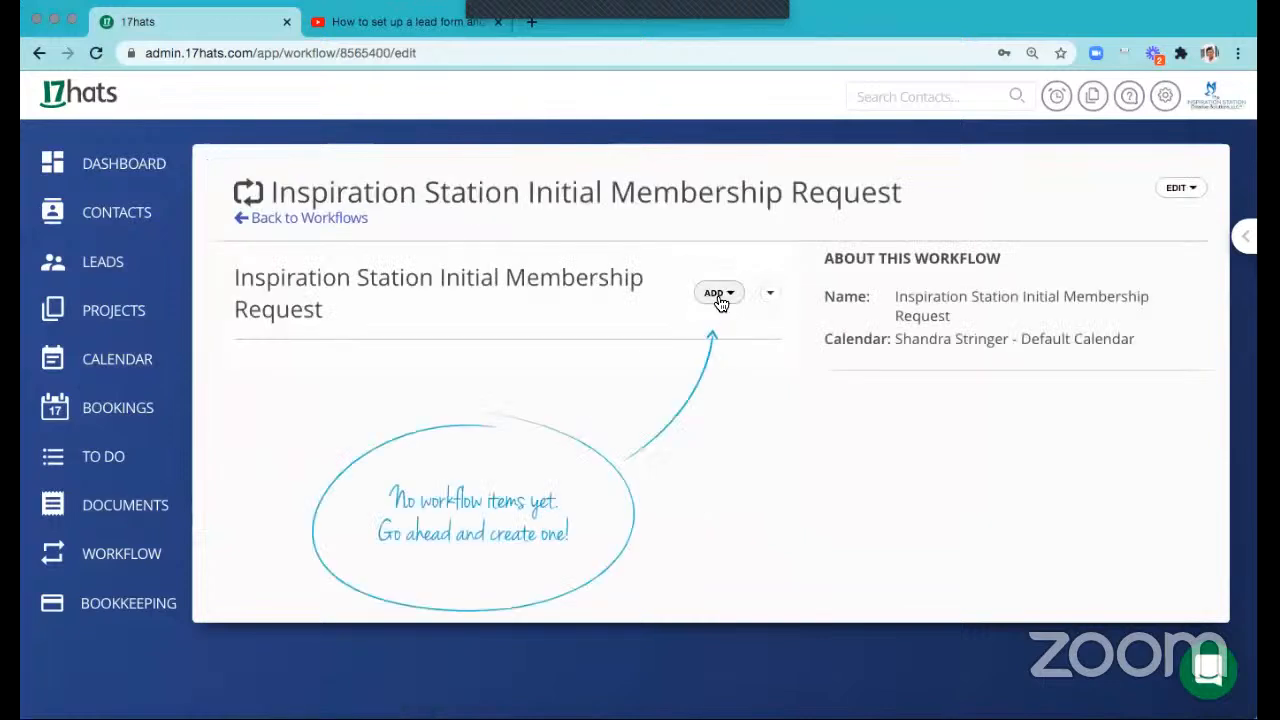
- Add a to-do item to the workflow titled "Review the membership request form"
click(719, 300)
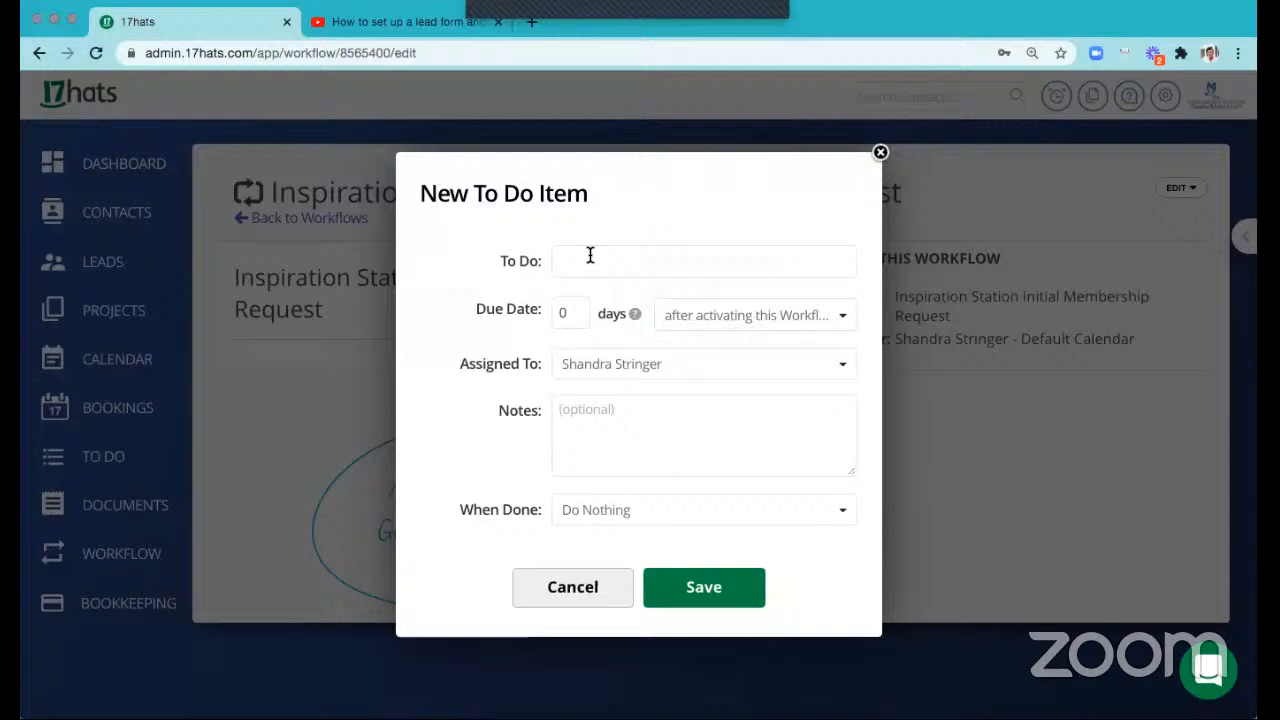
click(590, 268)
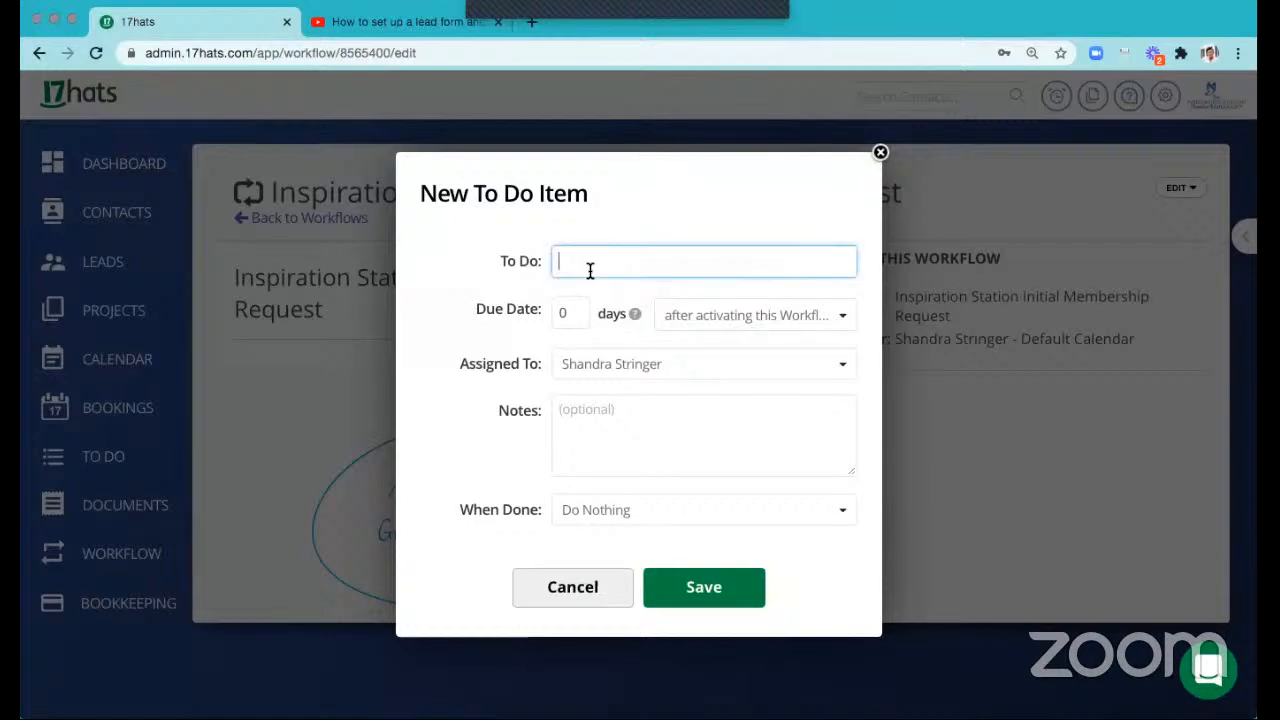
text(Re)
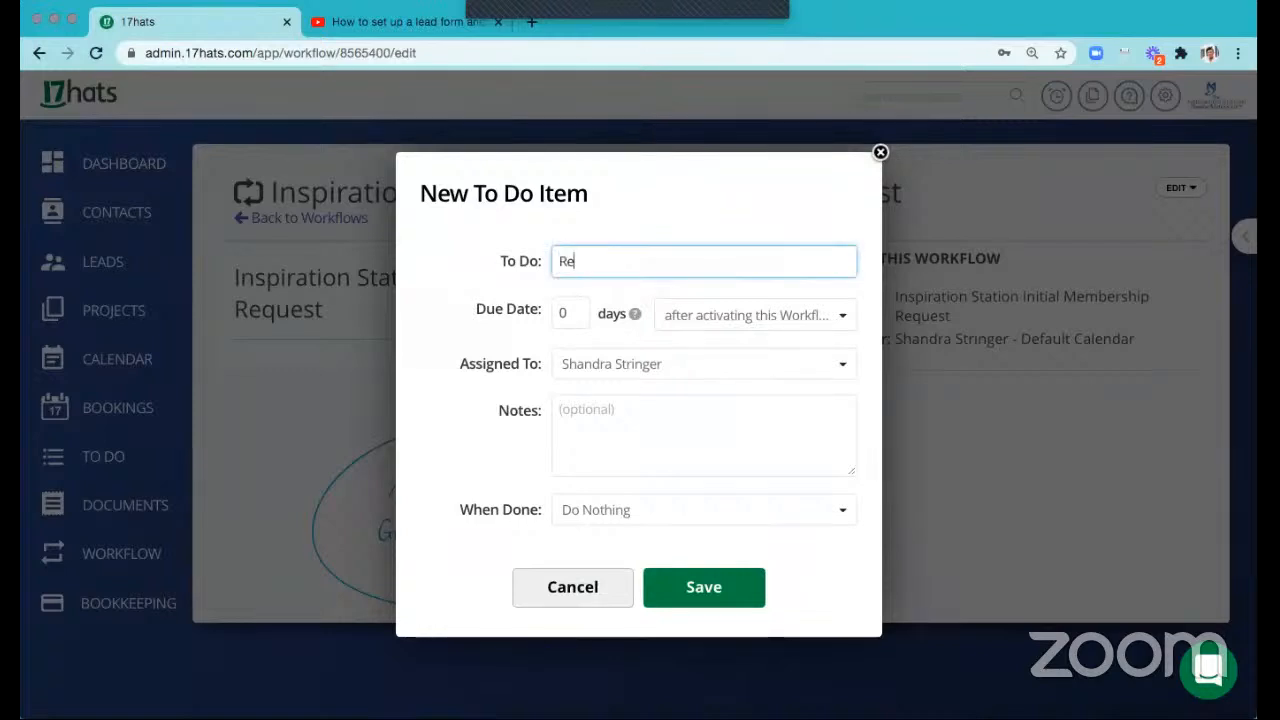
text(view the memb)
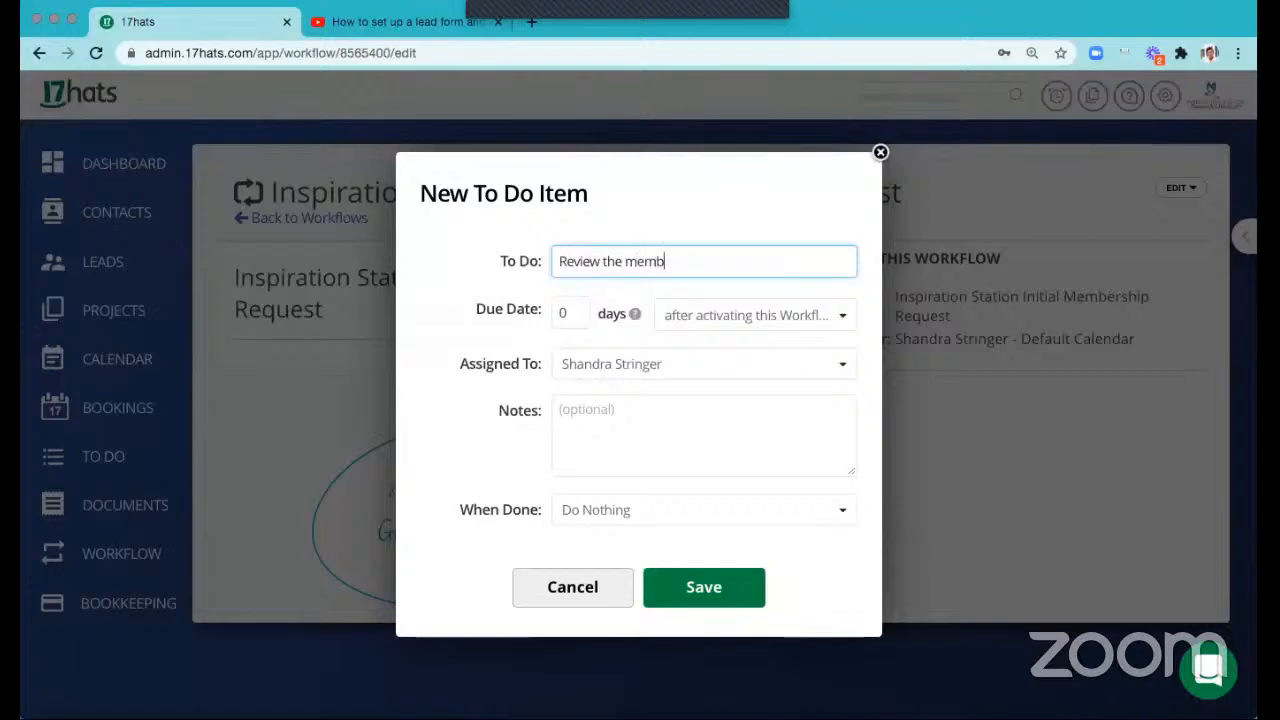
text(ersh)
key(BackSpace)
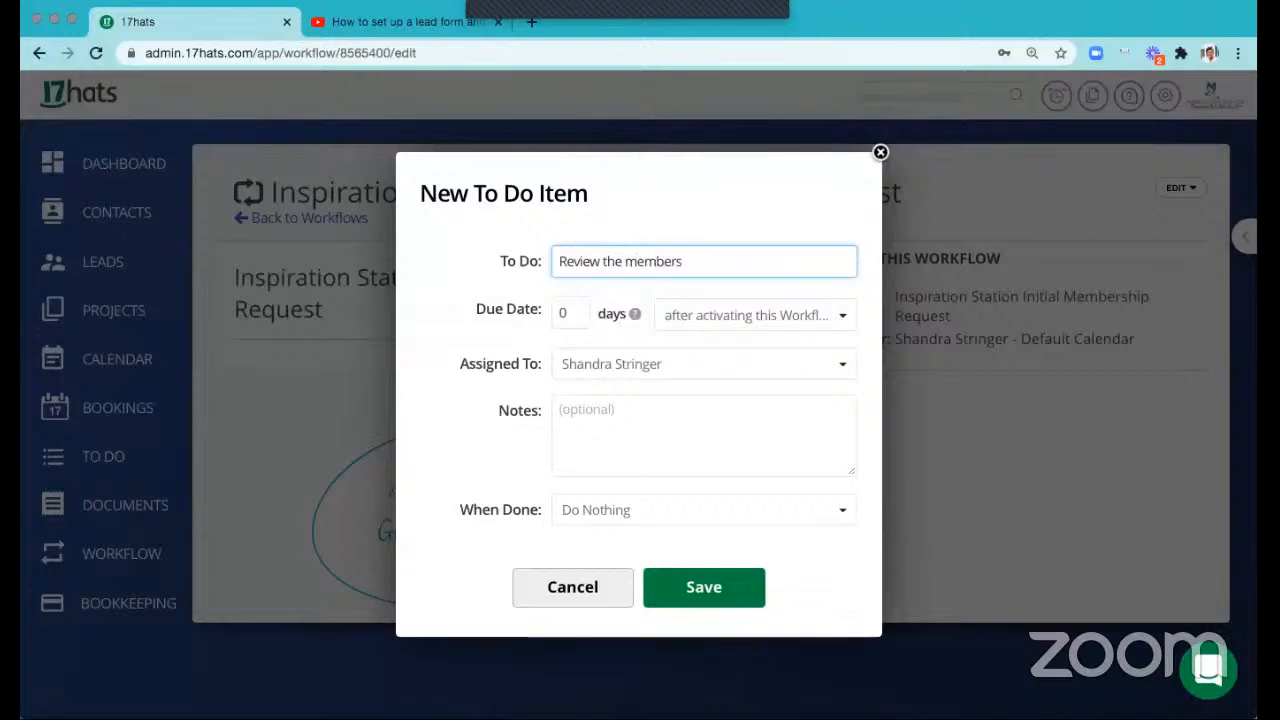
text(hip request )
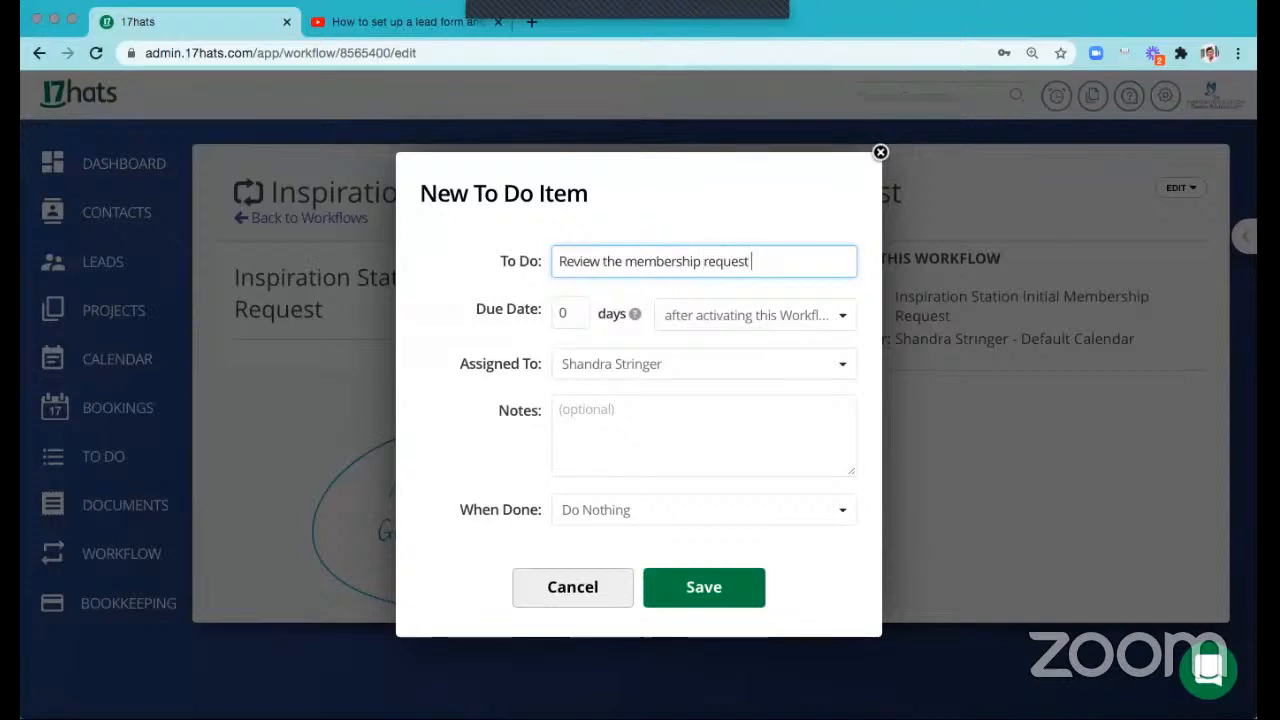
text(form)
- Prefix the to-do's title with a bell emoji and "NEW MEMBER ALERT | "
click(556, 261)
text(NEW)
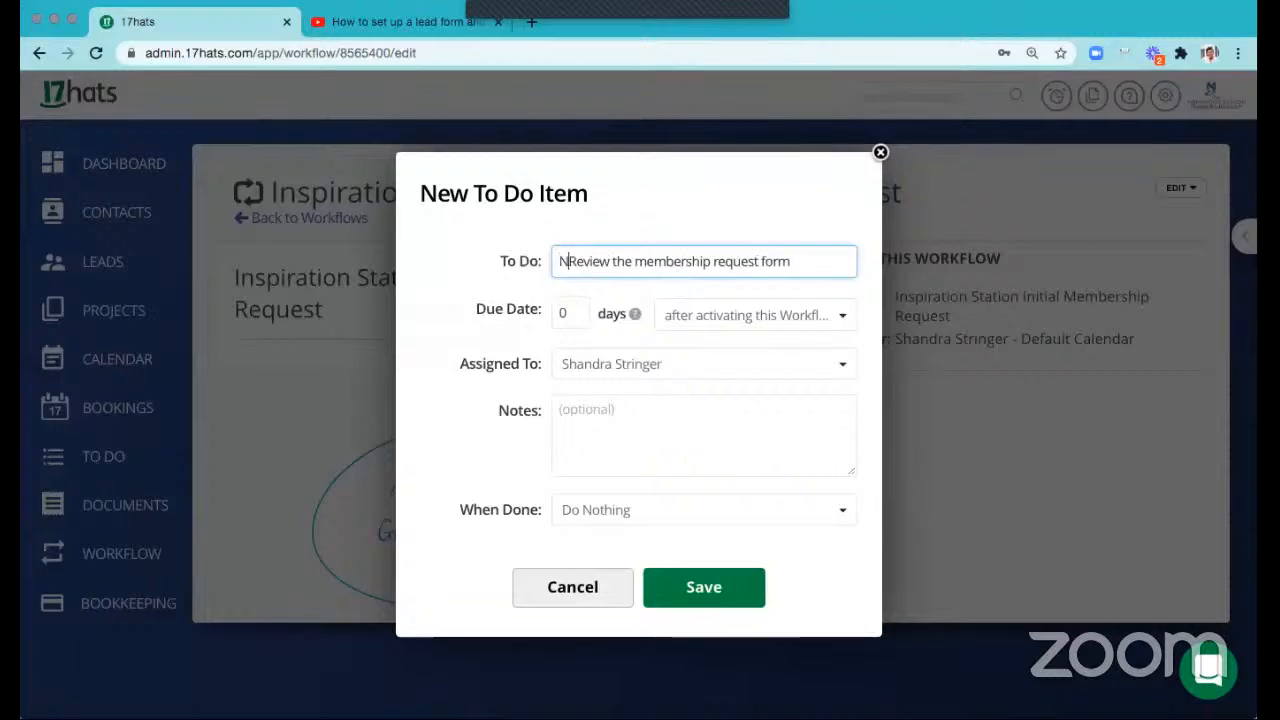
text( MEME)
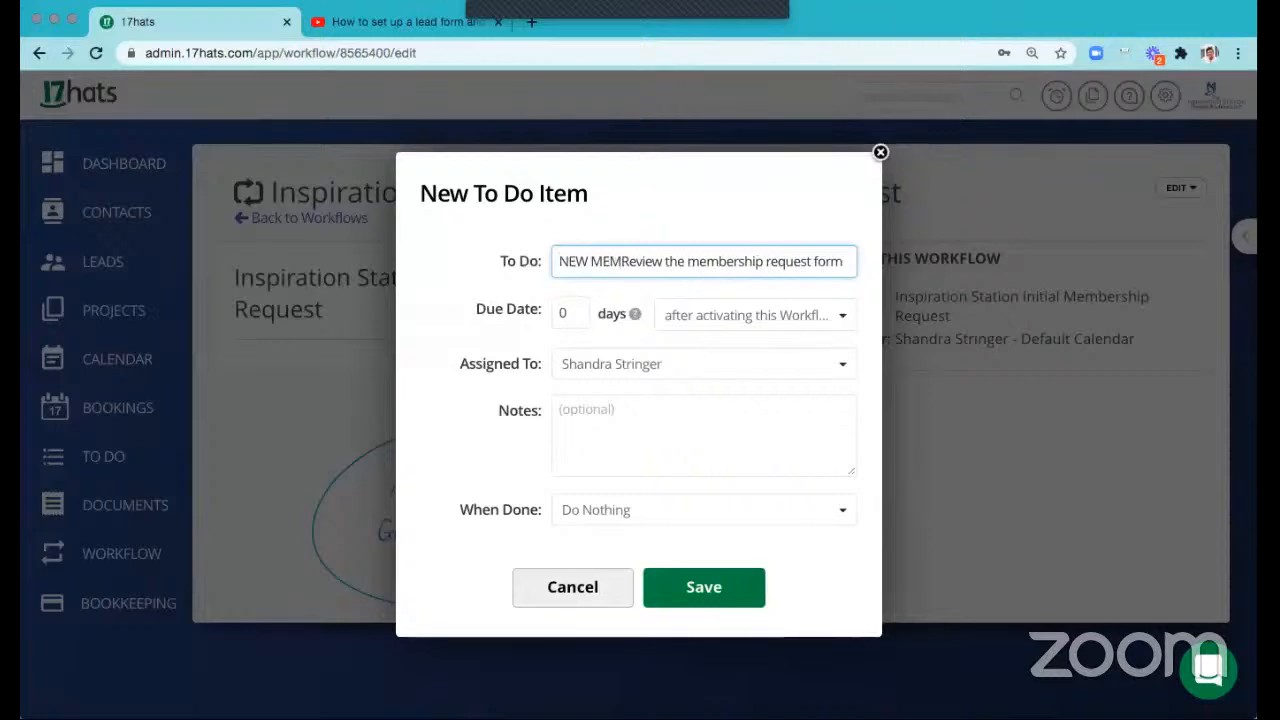
key(BackSpace)
text(BER ALER)
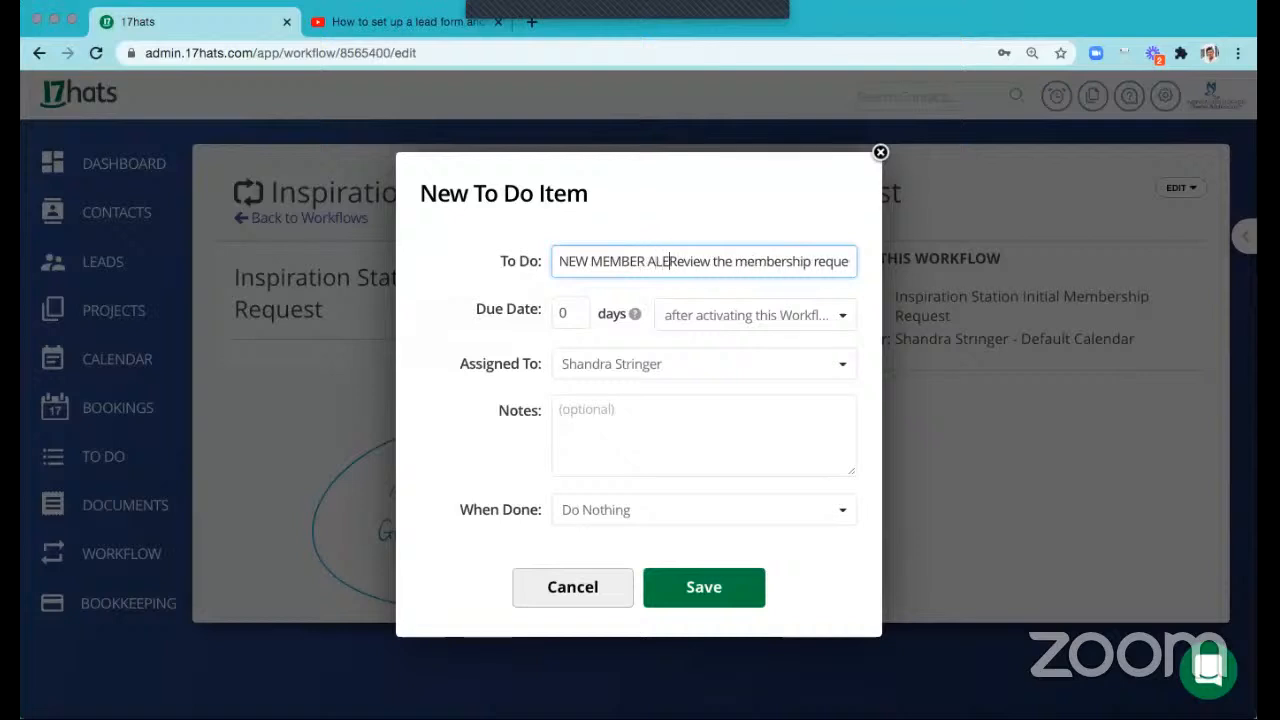
text(T)
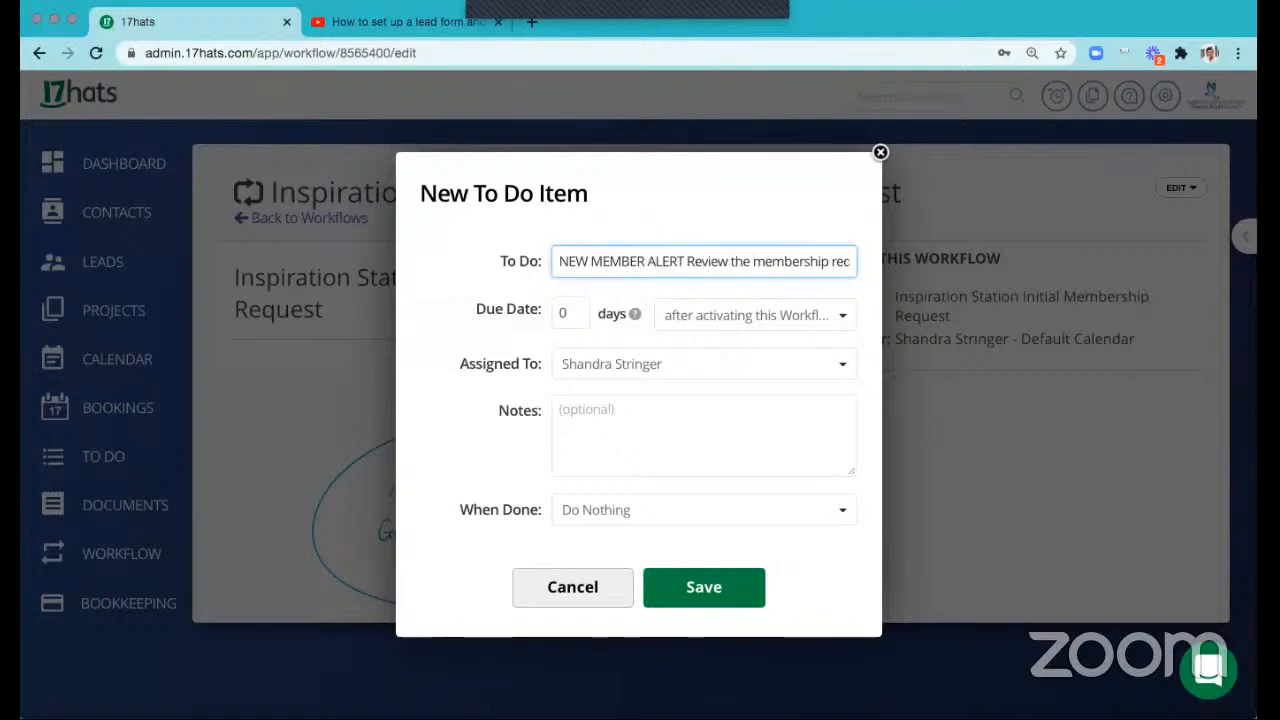
text( |)
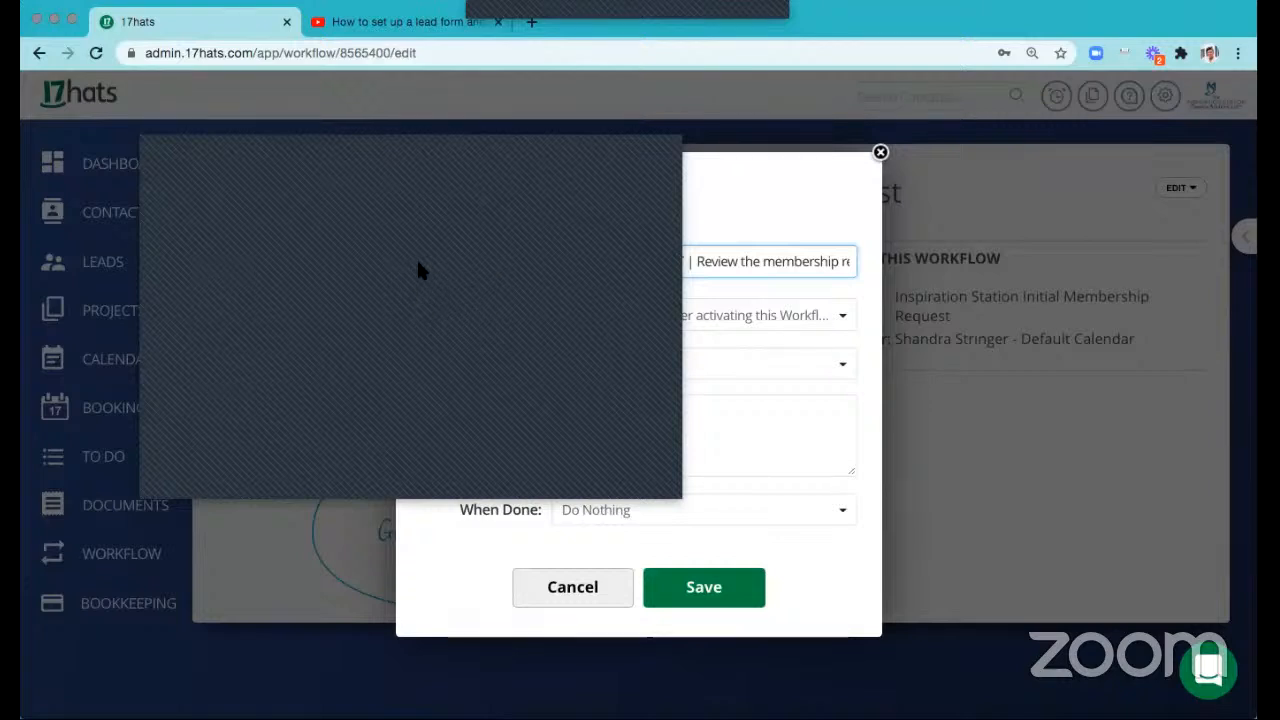
key(Left)
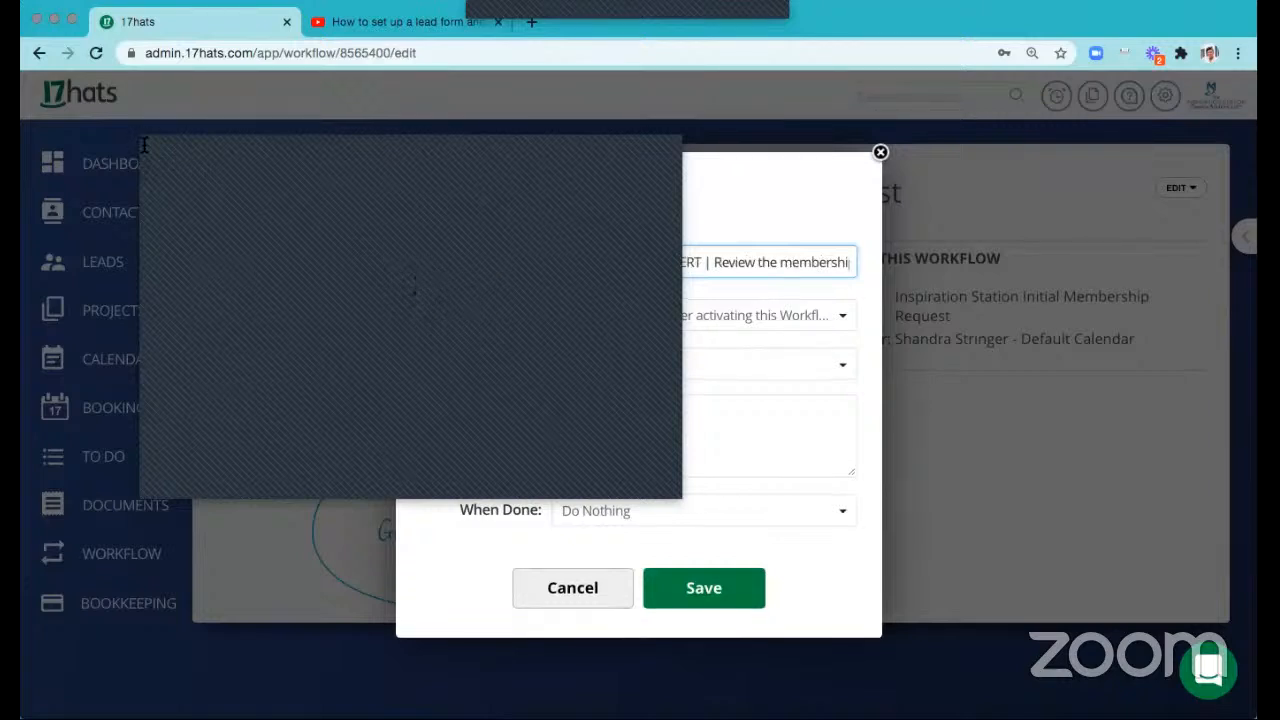
key(Up)
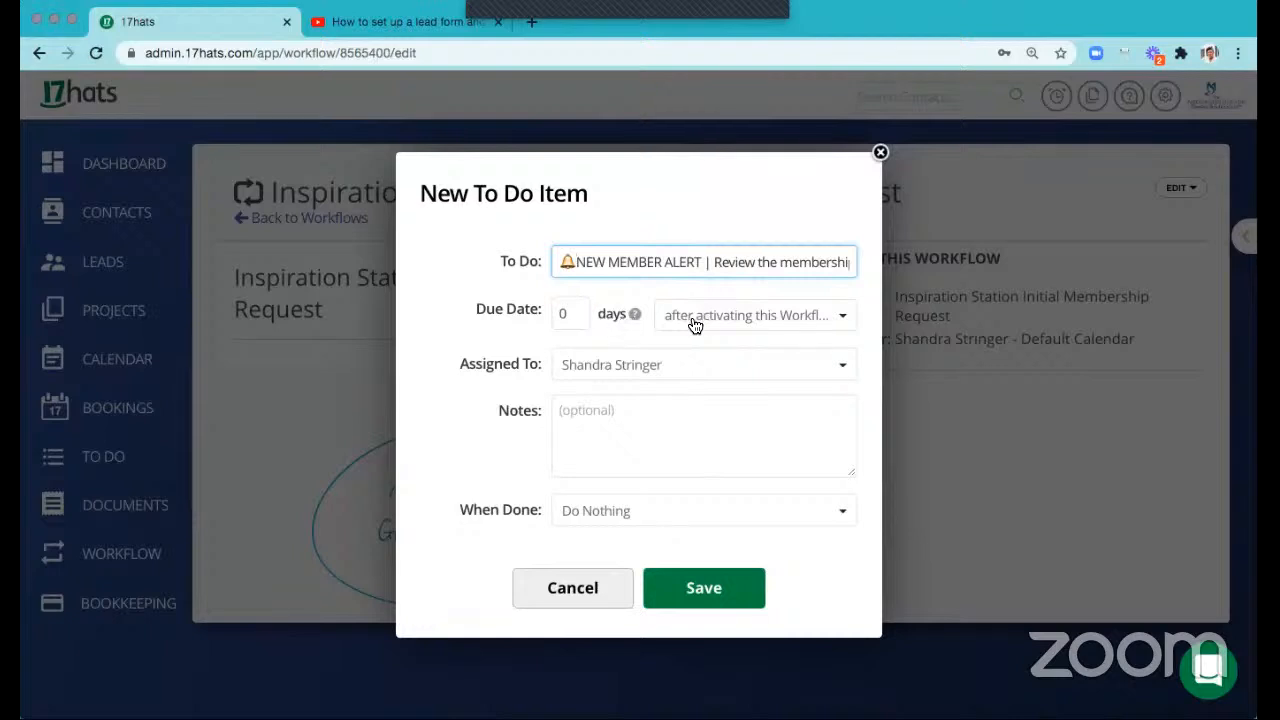
- Enter the to-do's note "Inspiration Station Initial Membership Request form has been completed, review form"
click(622, 449)
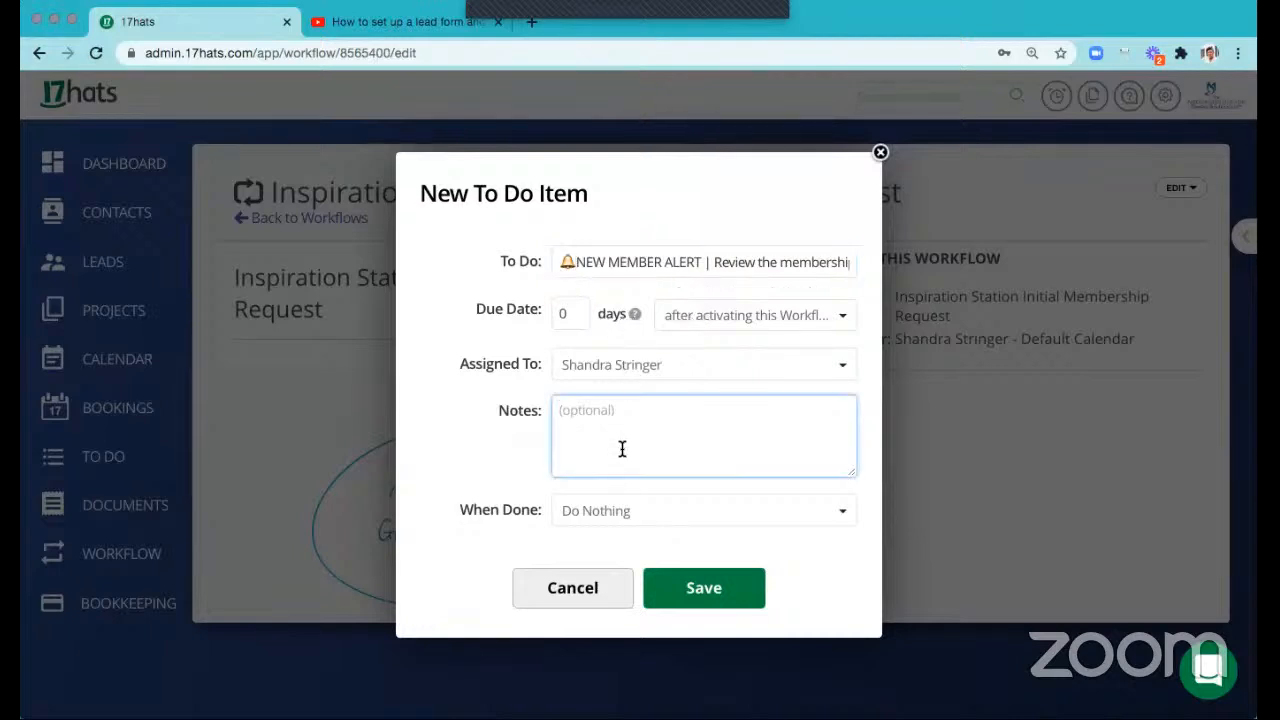
text(A)
key(BackSpace)
text(Inspiration Station Initial Membership Request)
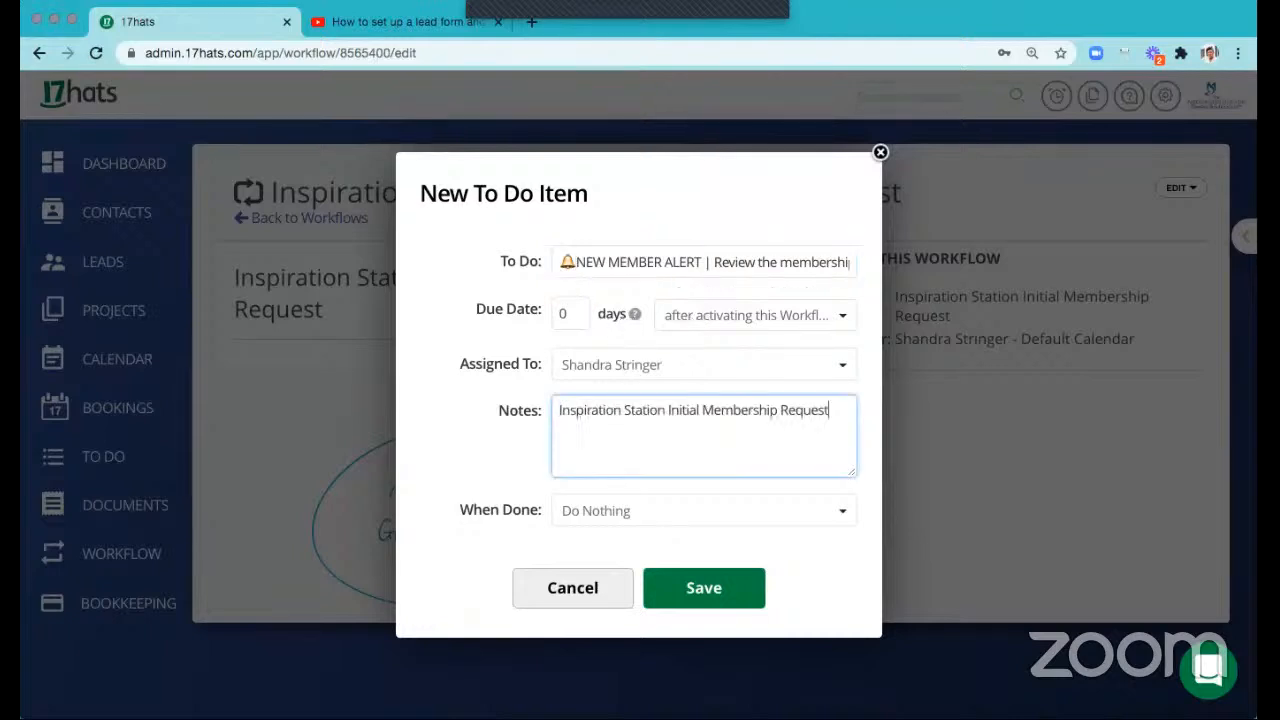
text(form has been complet)
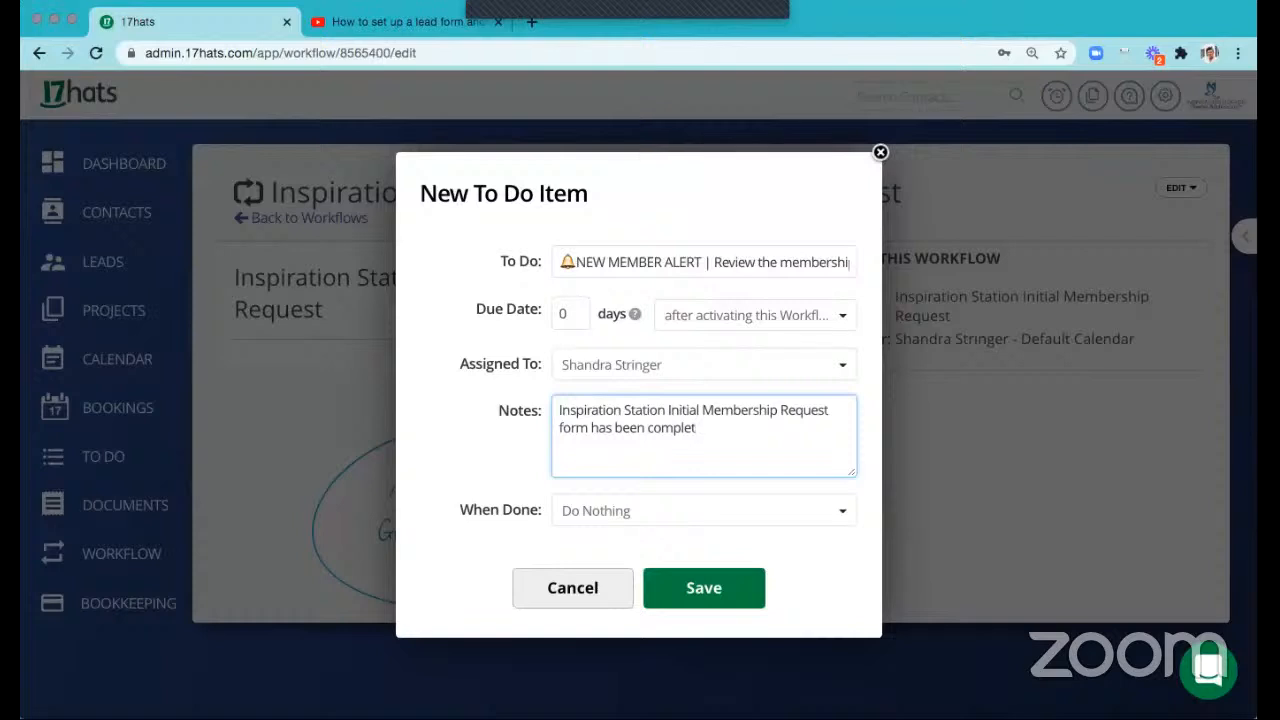
text(ed. review form)
- Keep the completion action as Do Nothing and save the to-do item
click(625, 515)
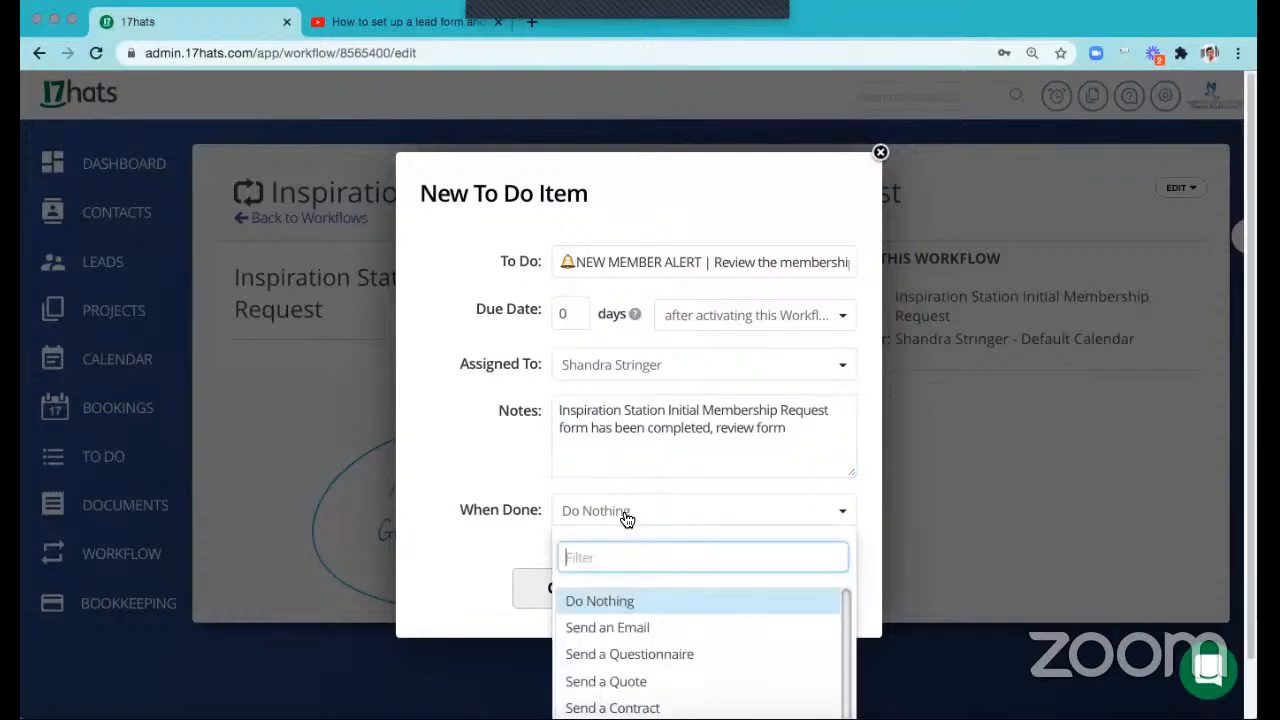
click(660, 598)
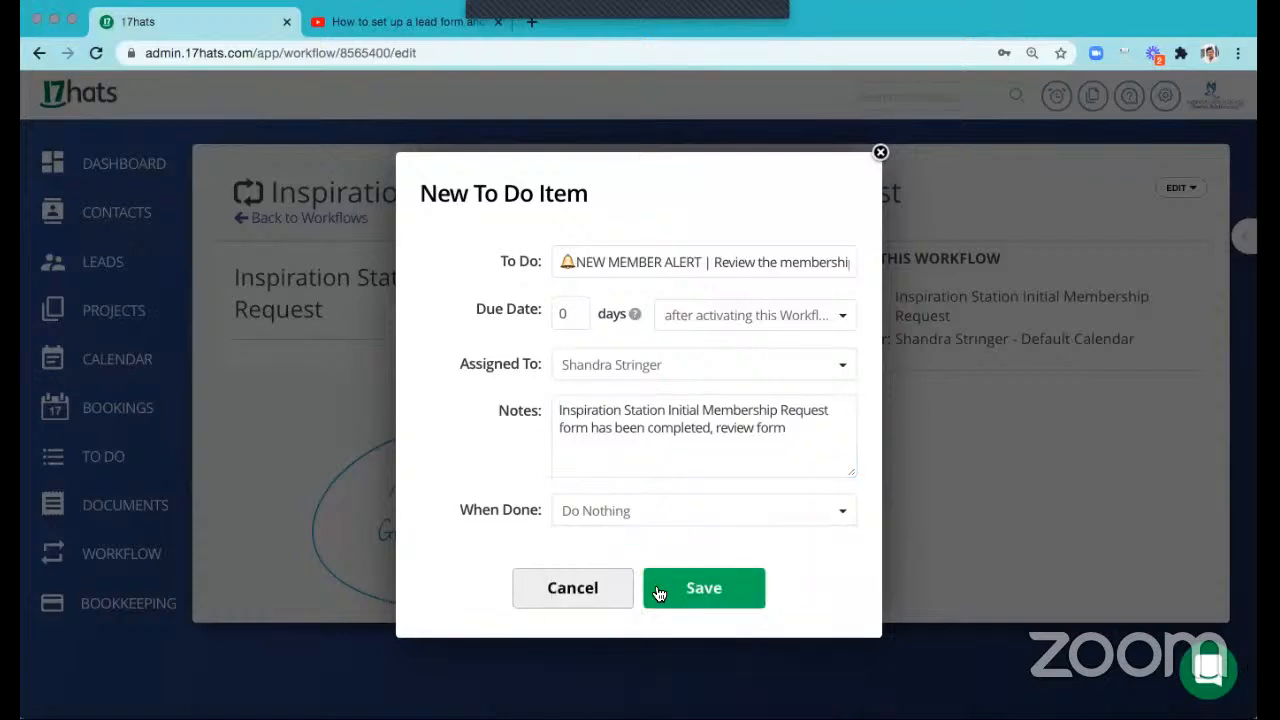
click(680, 600)
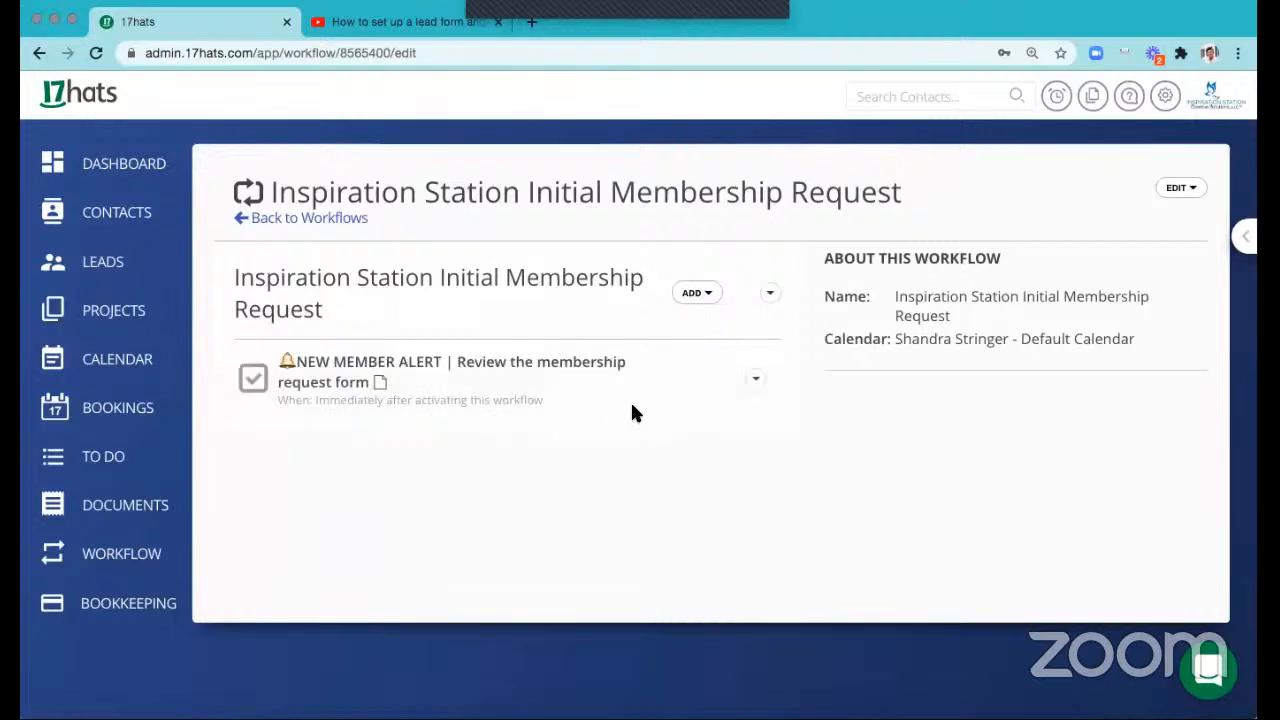
- Copy "🔔NEW MEMBER ALERT" from the first to-do and paste it as the title of a new to-do, without leading space
click(700, 296)
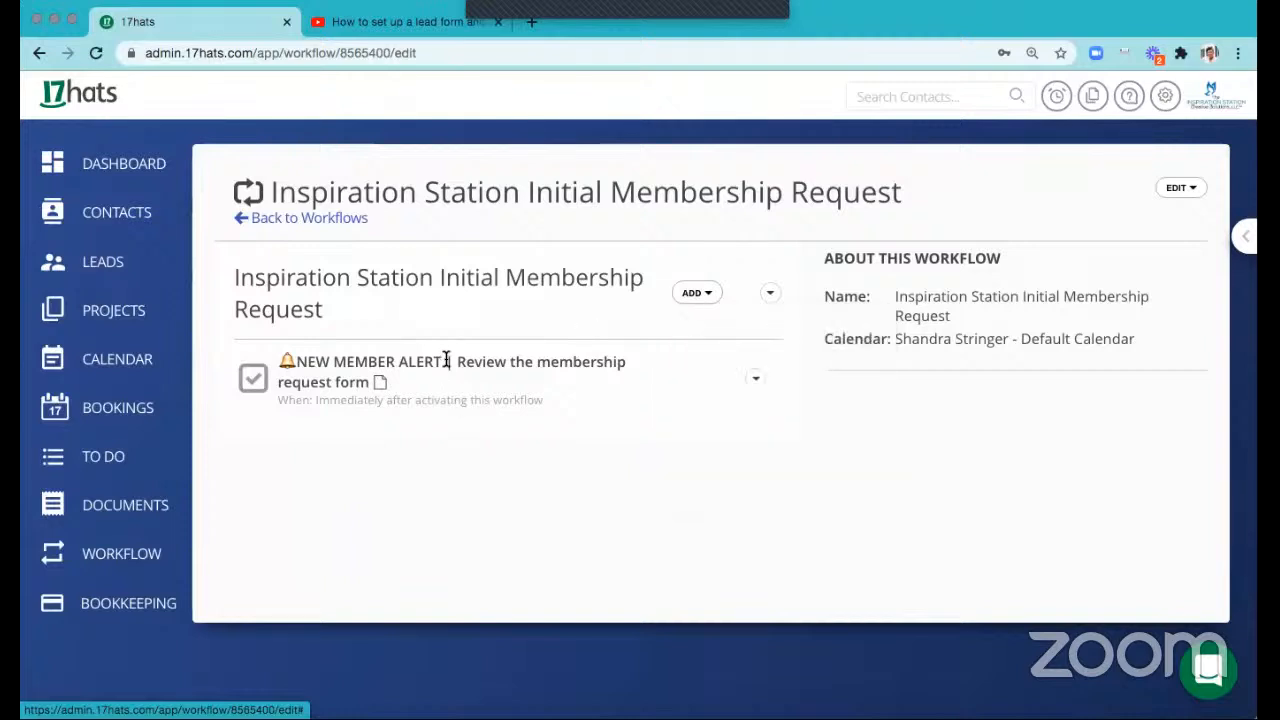
drag(443, 361, 278, 365)
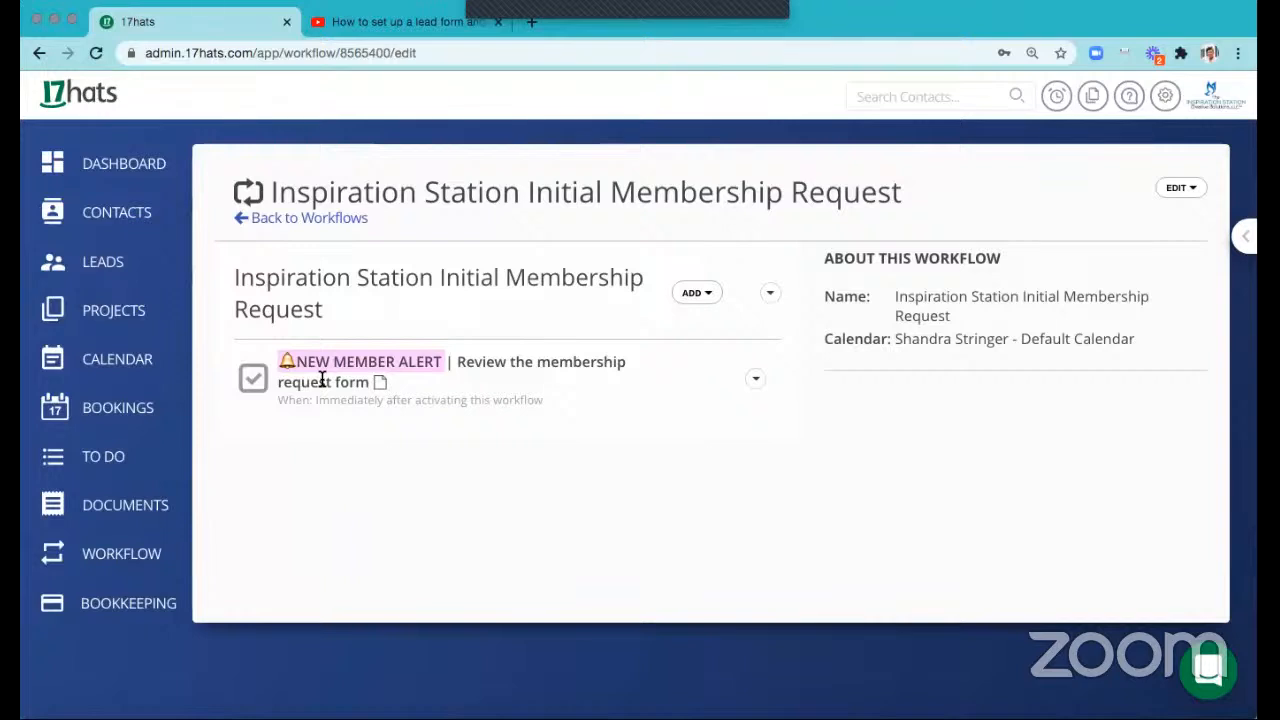
click(690, 292)
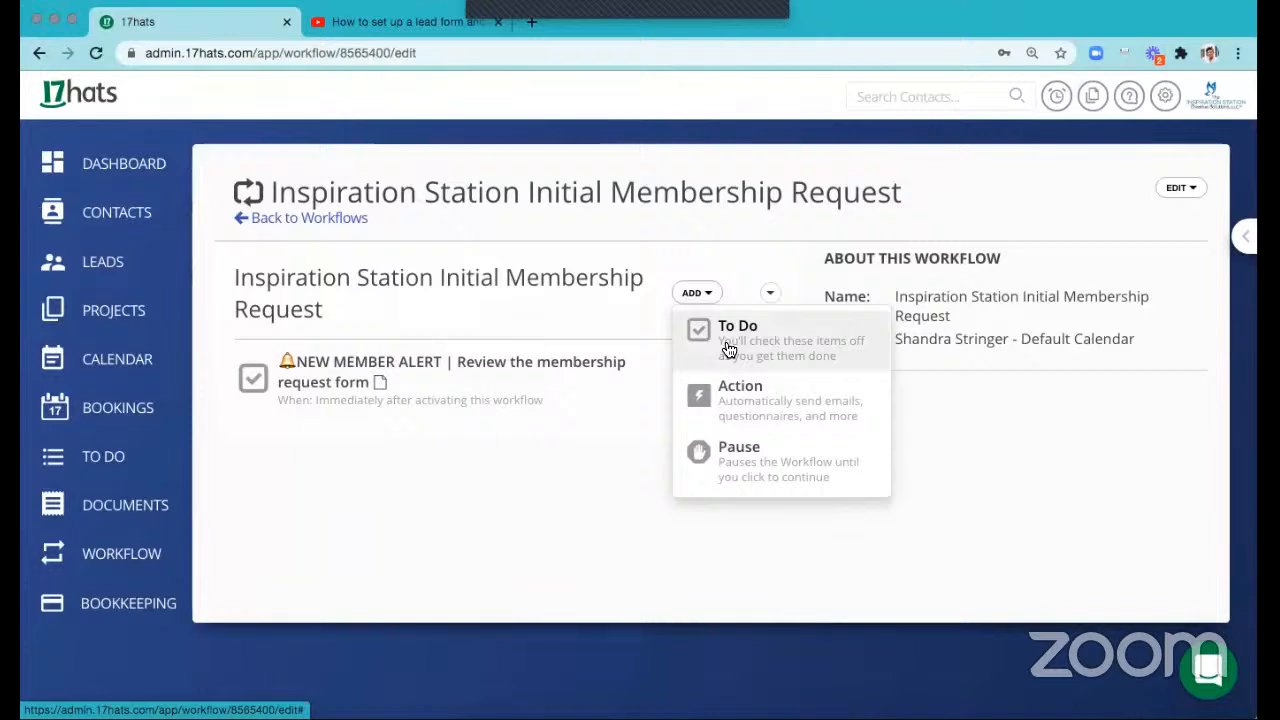
click(722, 348)
click(594, 264)
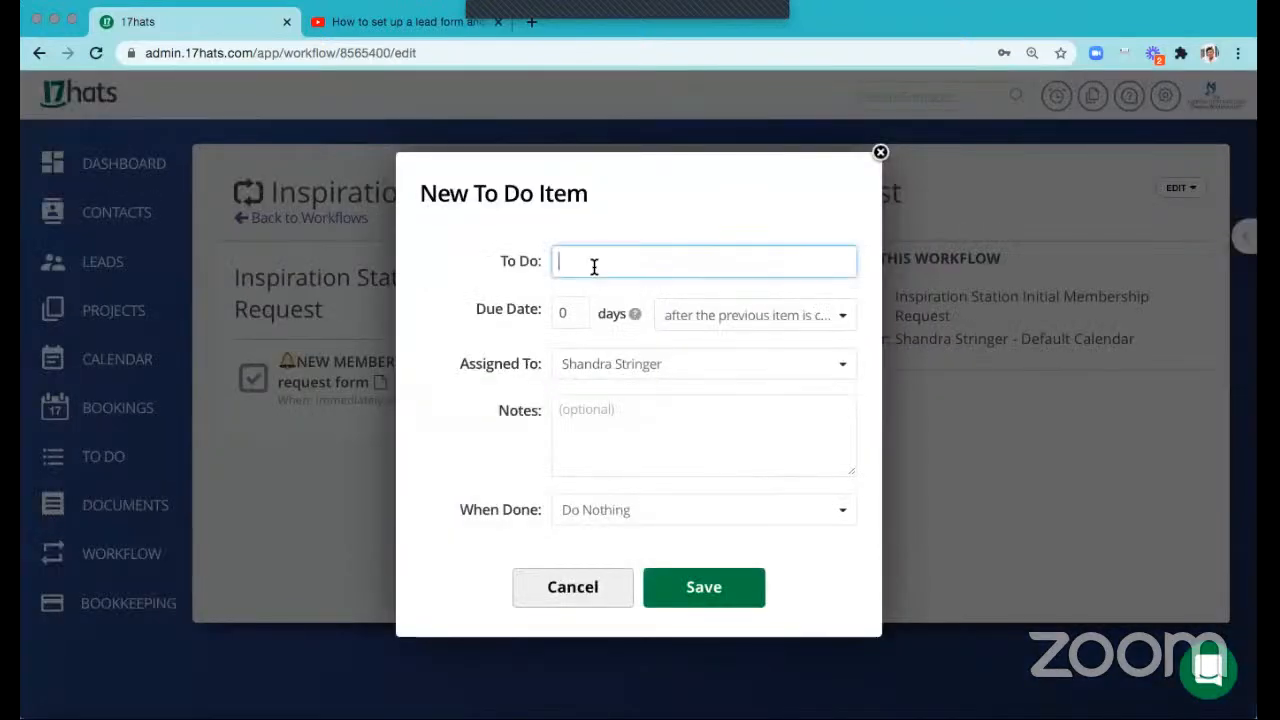
text(🔔NEW MEMBER ALERT)
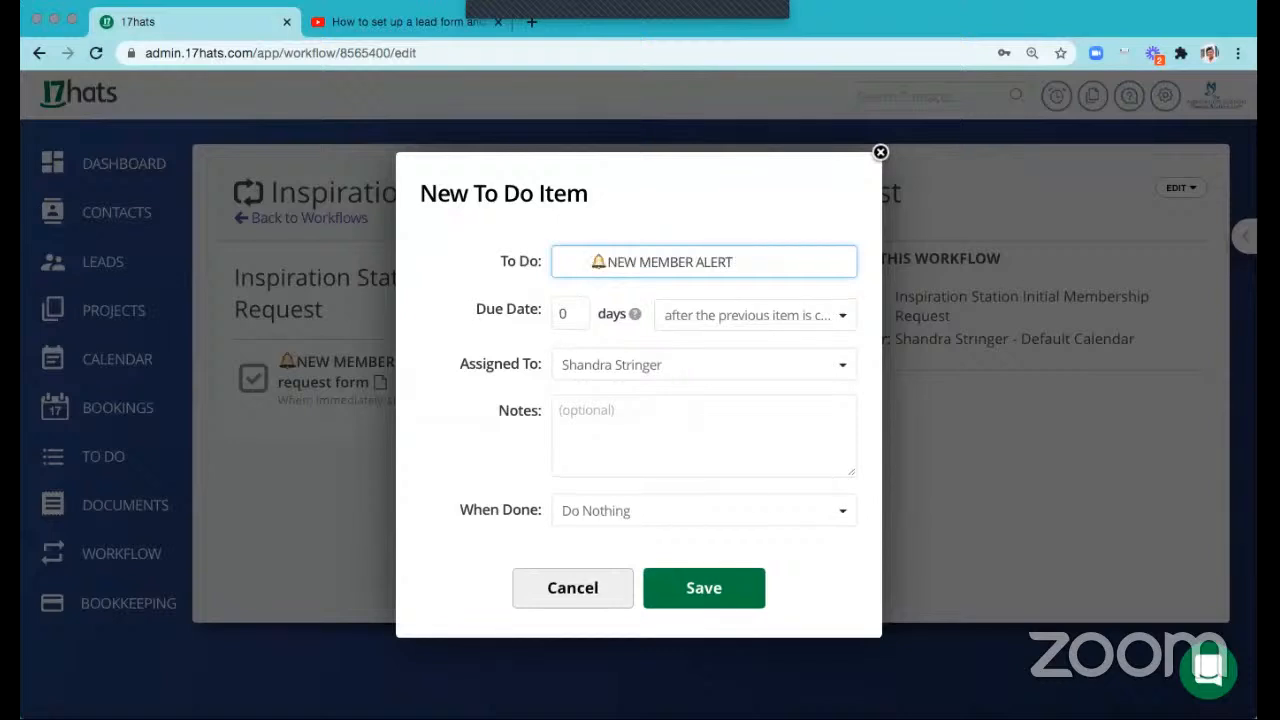
key(BackSpace)
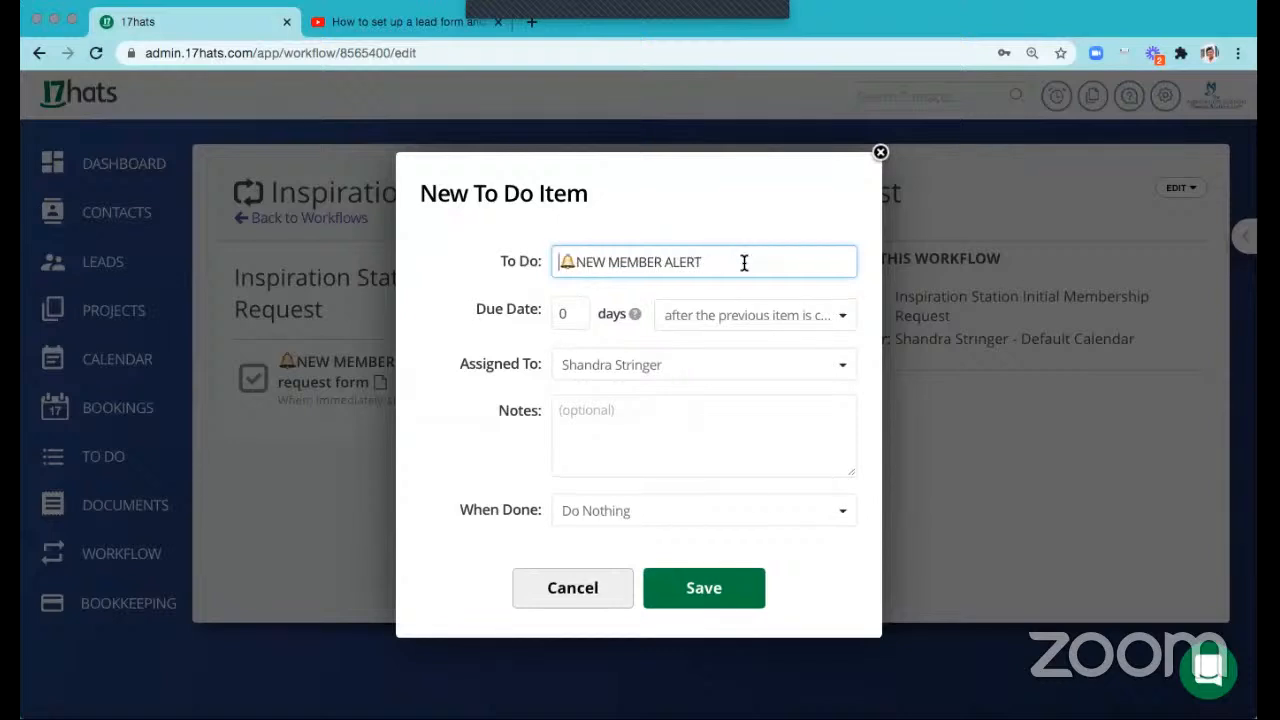
- Complete the new to-do's title with "| Approve, send invoice for payment" after the alert text
text(| Click e)
key(BackSpace)
key(BackSpace)
key(BackSpace)
key(BackSpace)
key(BackSpace)
key(BackSpace)
key(BackSpace)
text(Approve, send in)
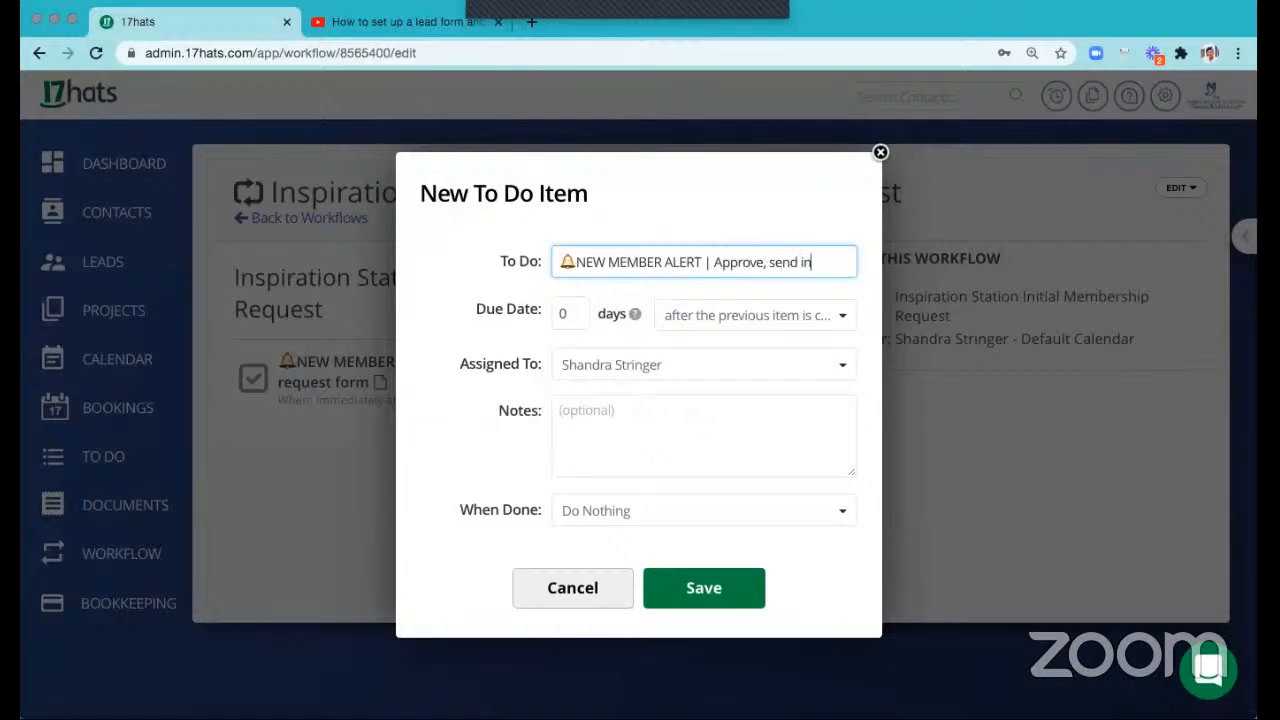
text(voice for p)
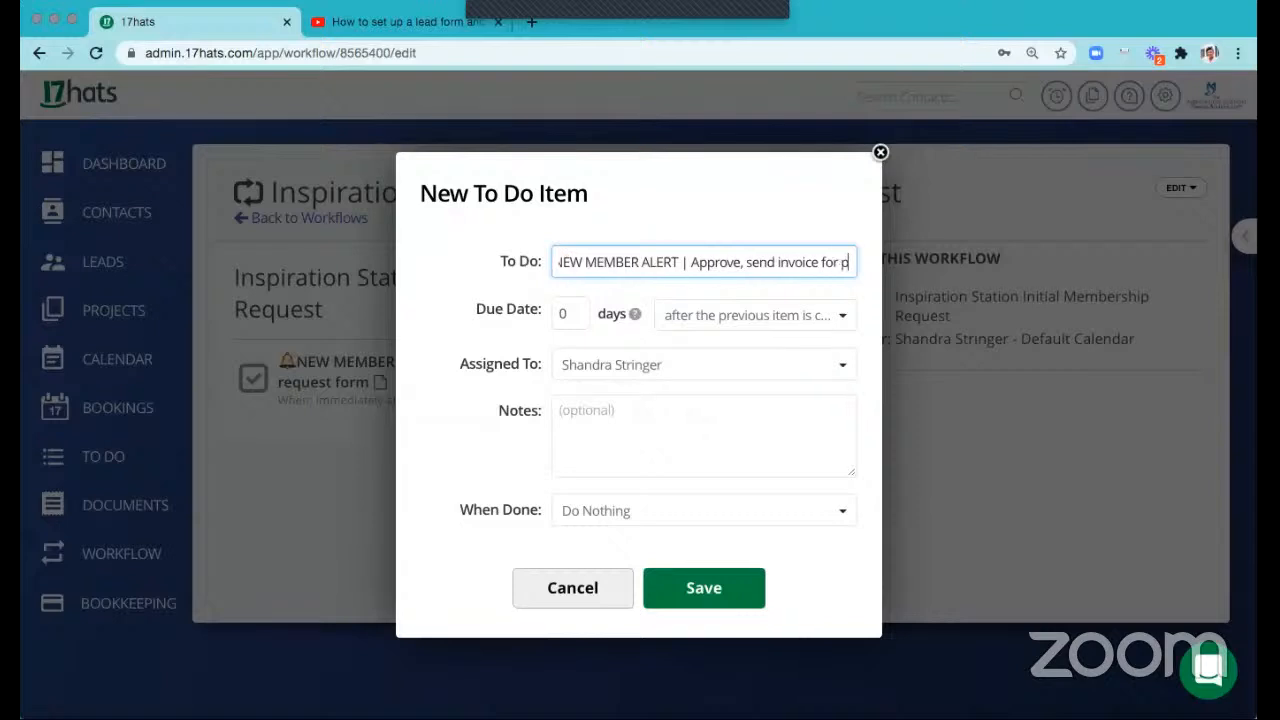
text(ayment)
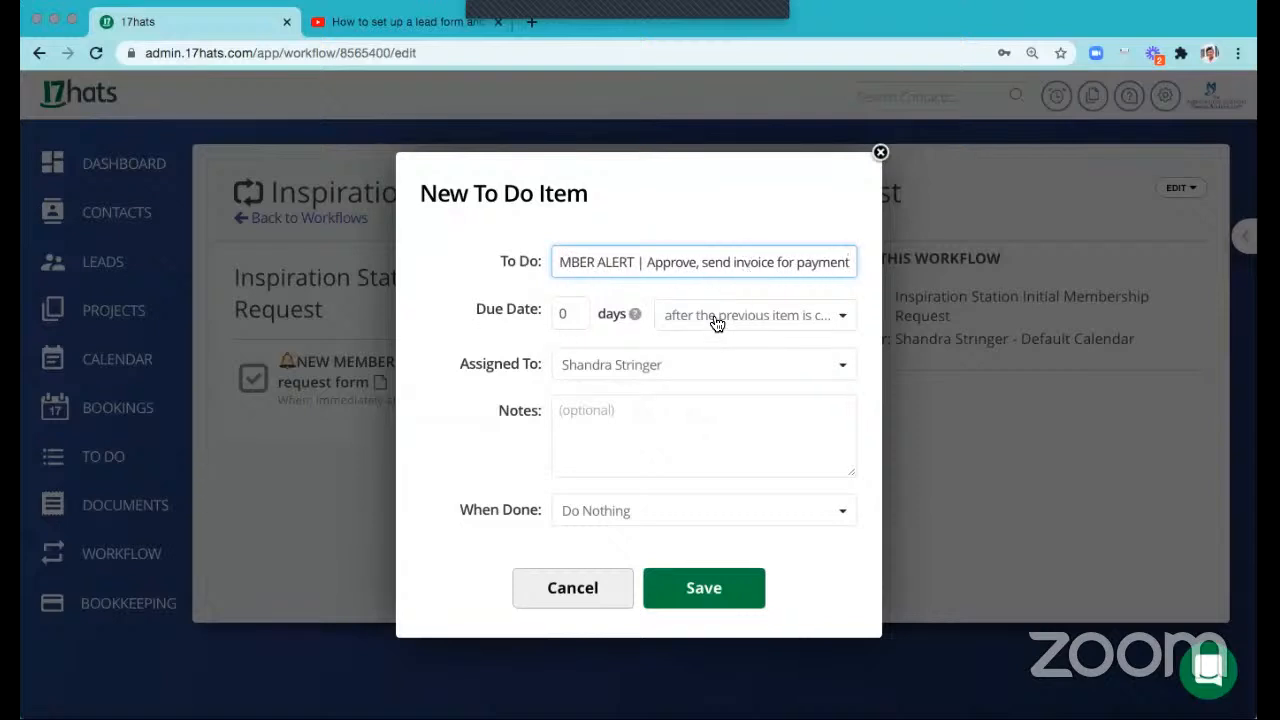
- Enter the to-do's note "Once approved, click here and the invoice will go out" and save the to-do item
click(662, 421)
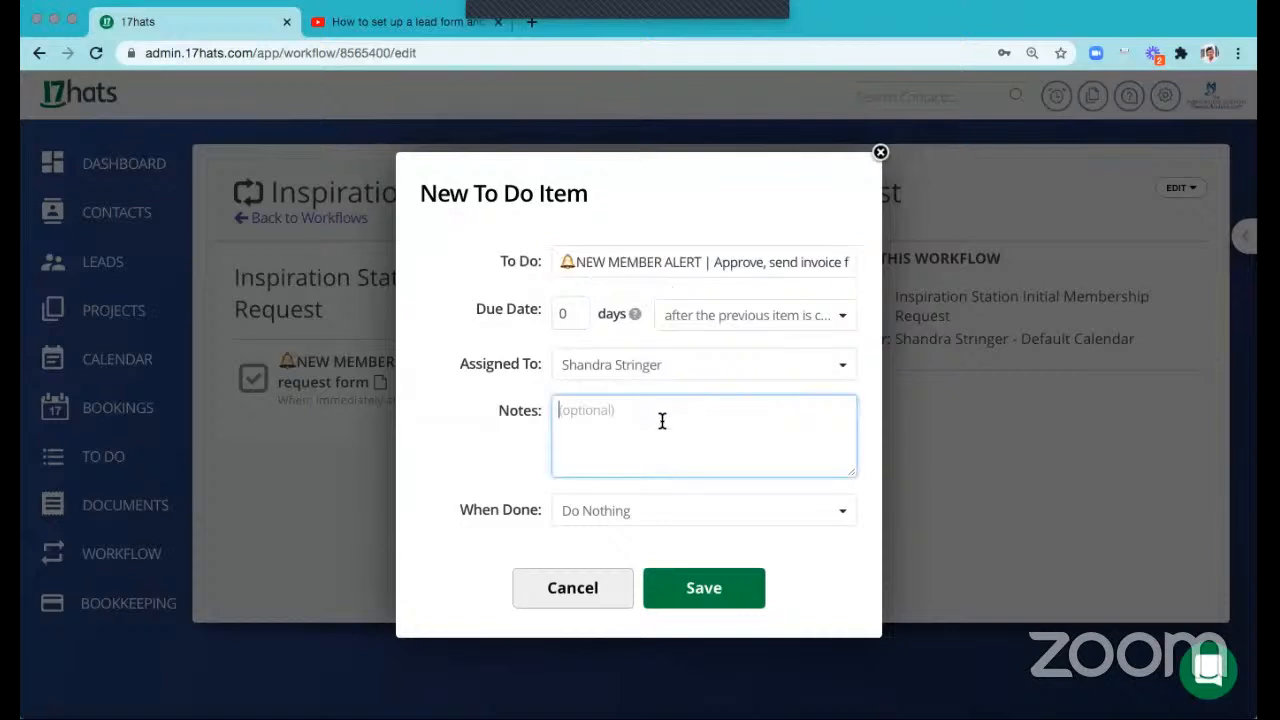
text(O)
text(nce)
text(new)
key(BackSpace)
key(BackSpace)
key(BackSpace)
text(approved, clik)
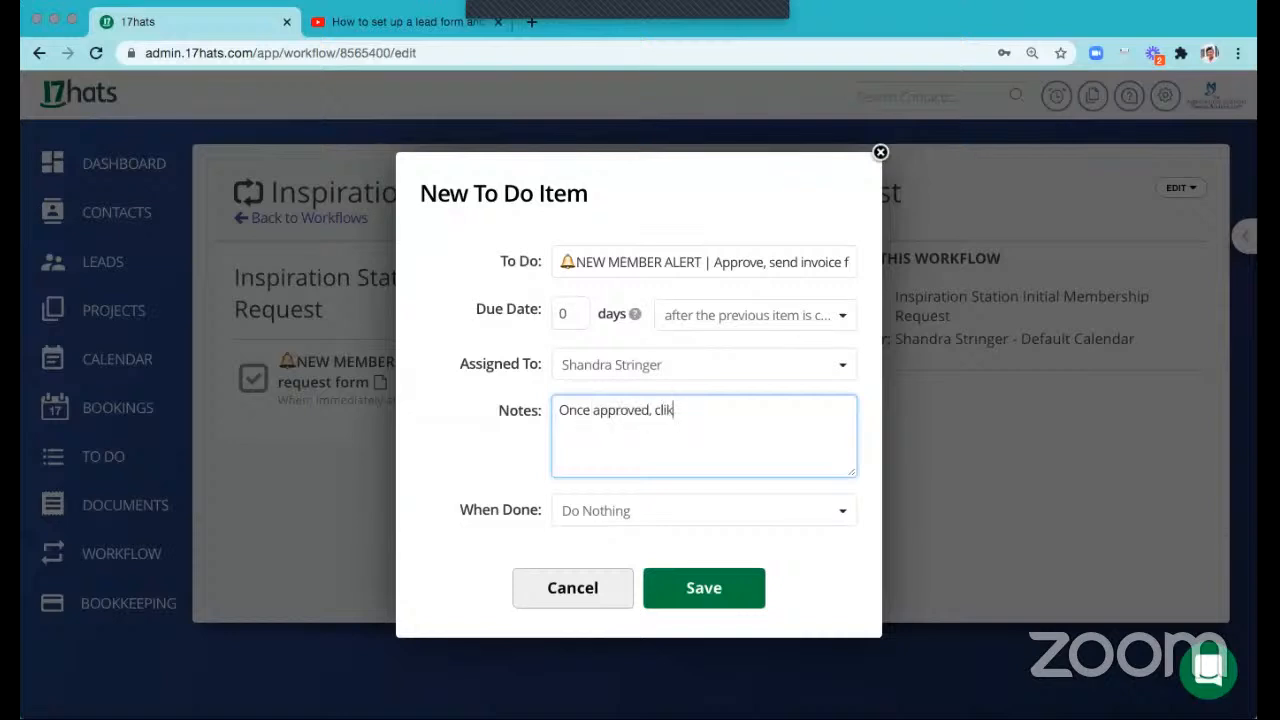
key(BackSpace)
text(ck here so the)
key(BackSpace)
key(BackSpace)
key(BackSpace)
key(BackSpace)
key(BackSpace)
key(BackSpace)
text(and the invoice will)
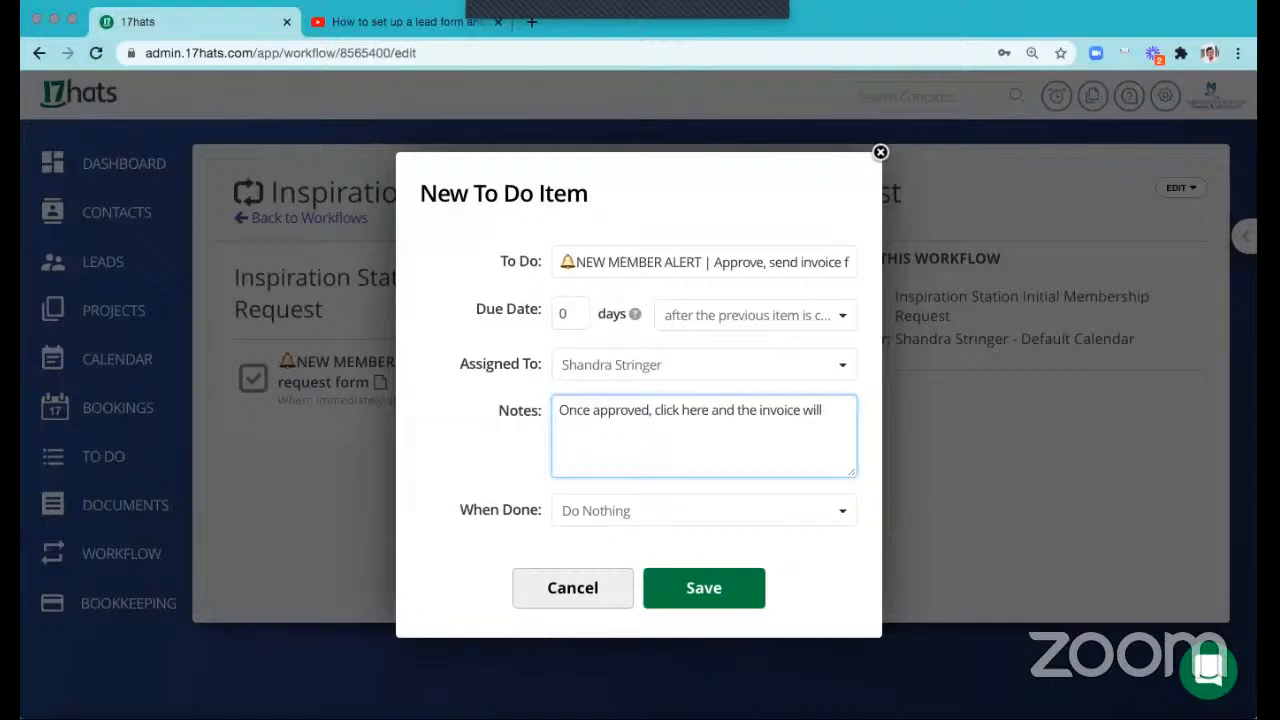
text(go out)
click(723, 591)
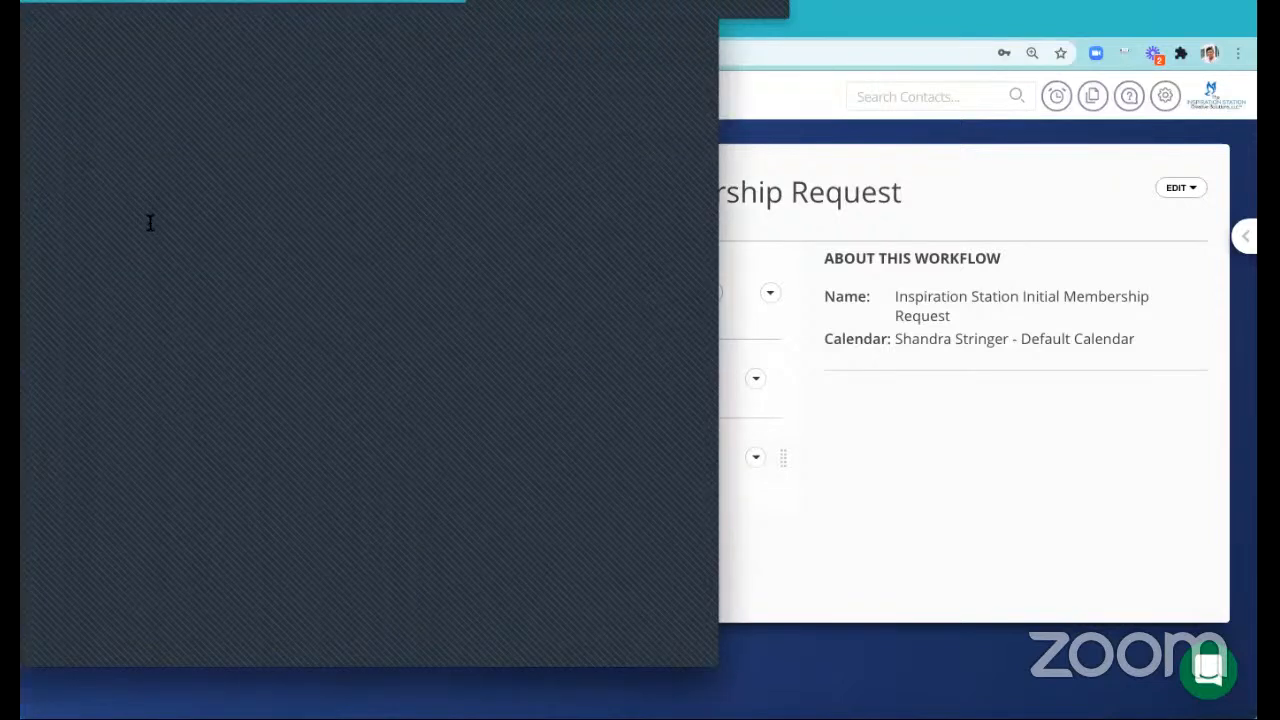
click(838, 457)
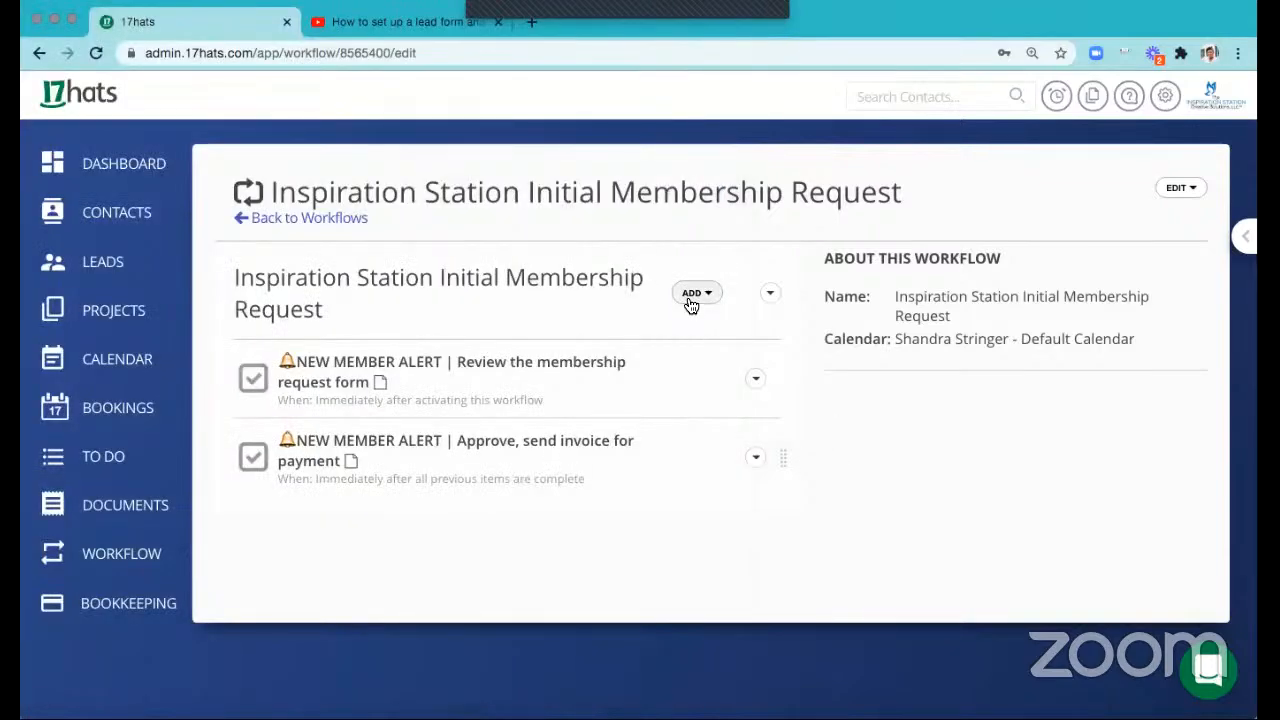
click(690, 300)
click(695, 293)
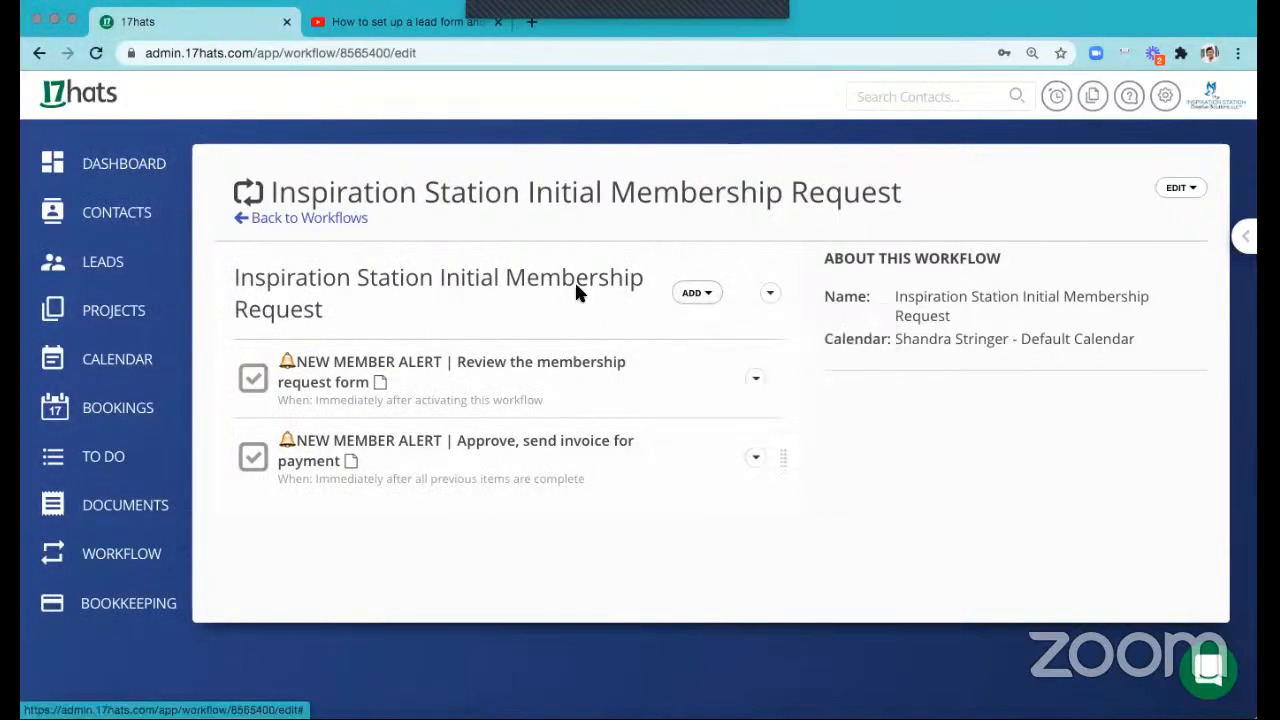
click(550, 250)
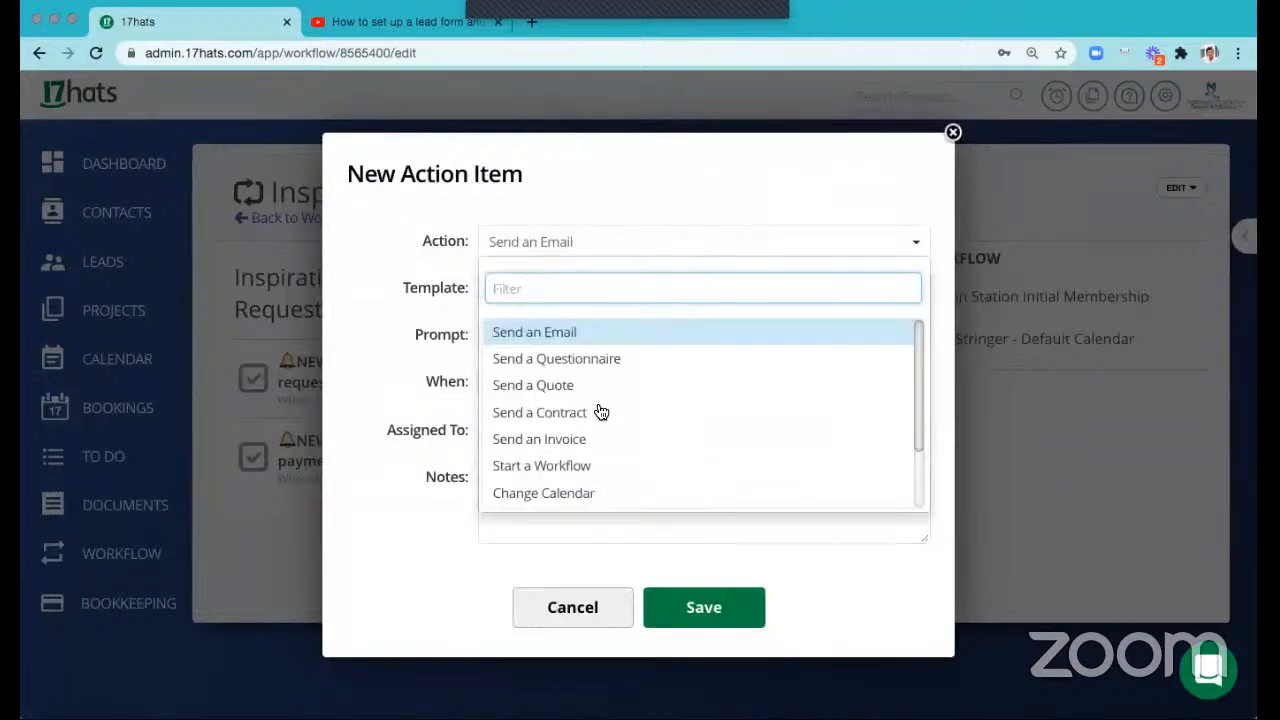
click(603, 438)
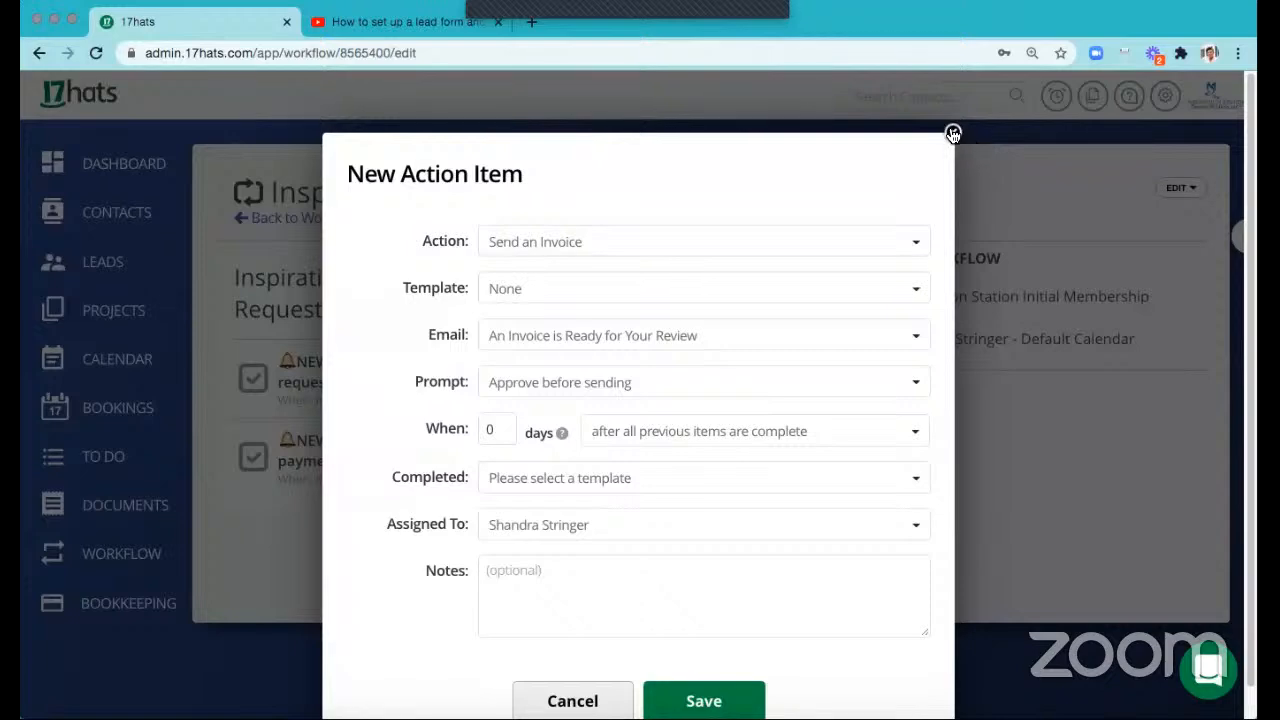
click(953, 134)
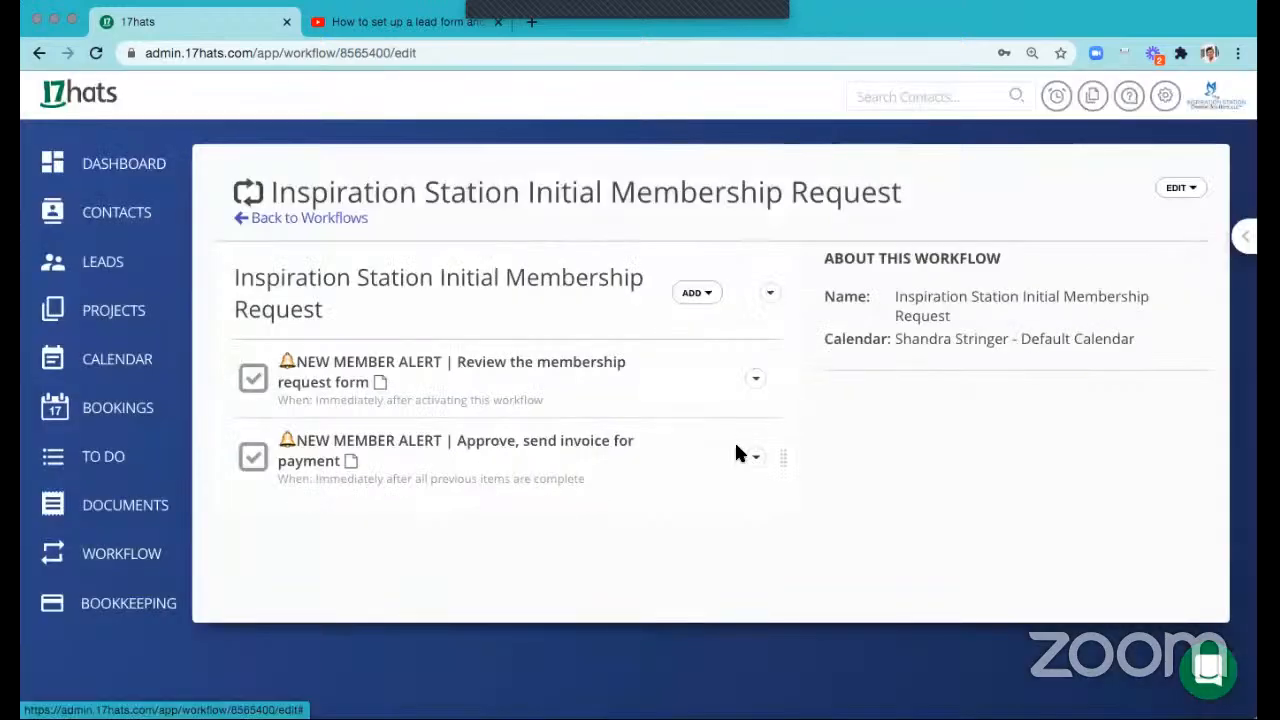
- Go to the account's document and email templates and start a new invoice template
click(537, 443)
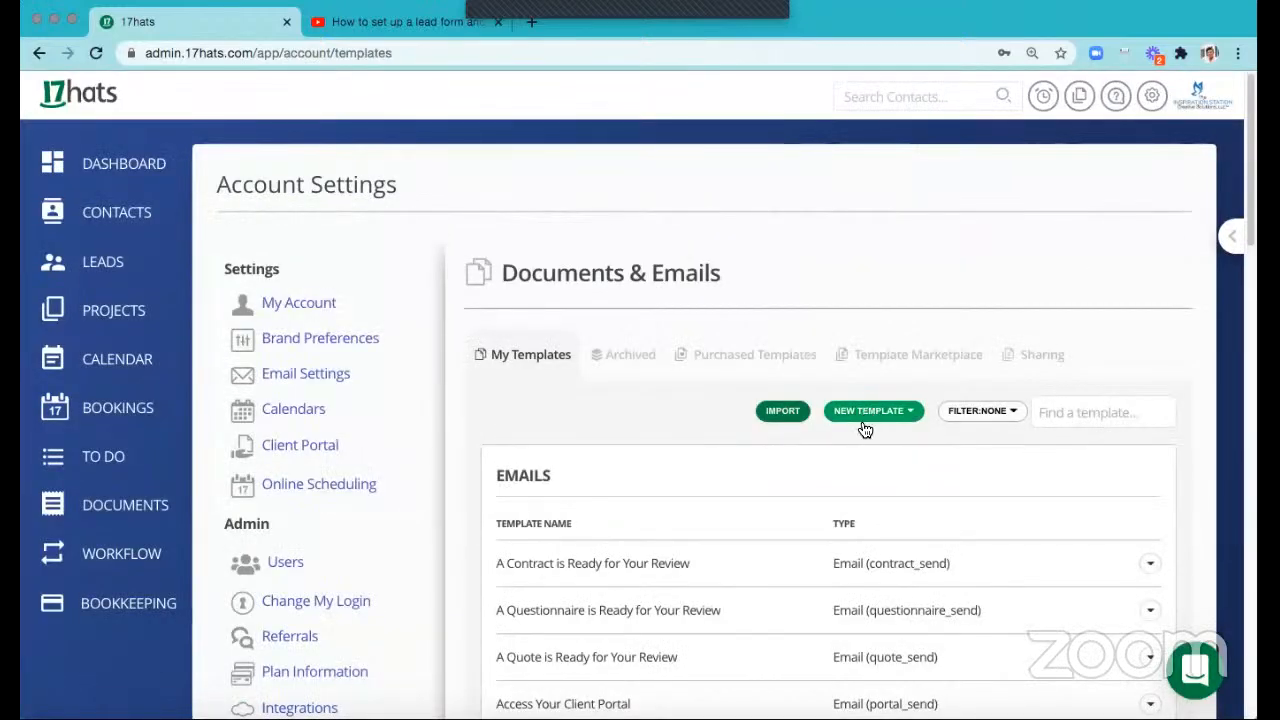
click(865, 424)
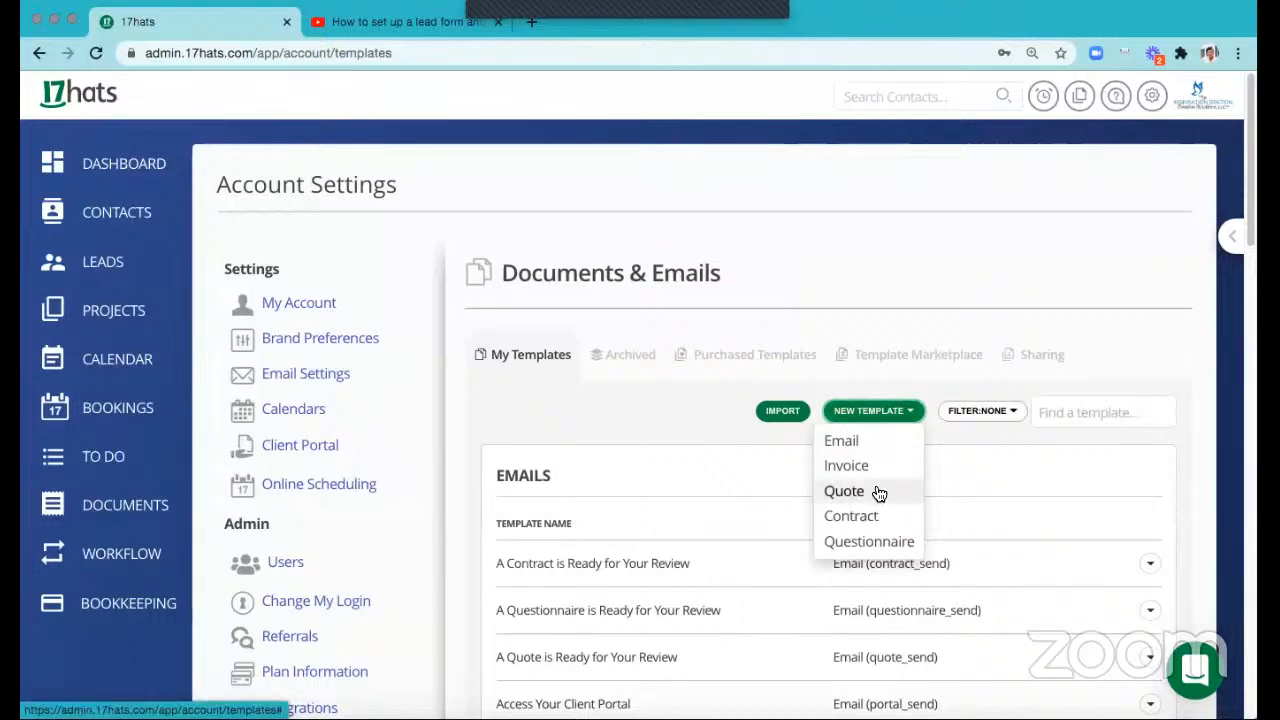
click(885, 466)
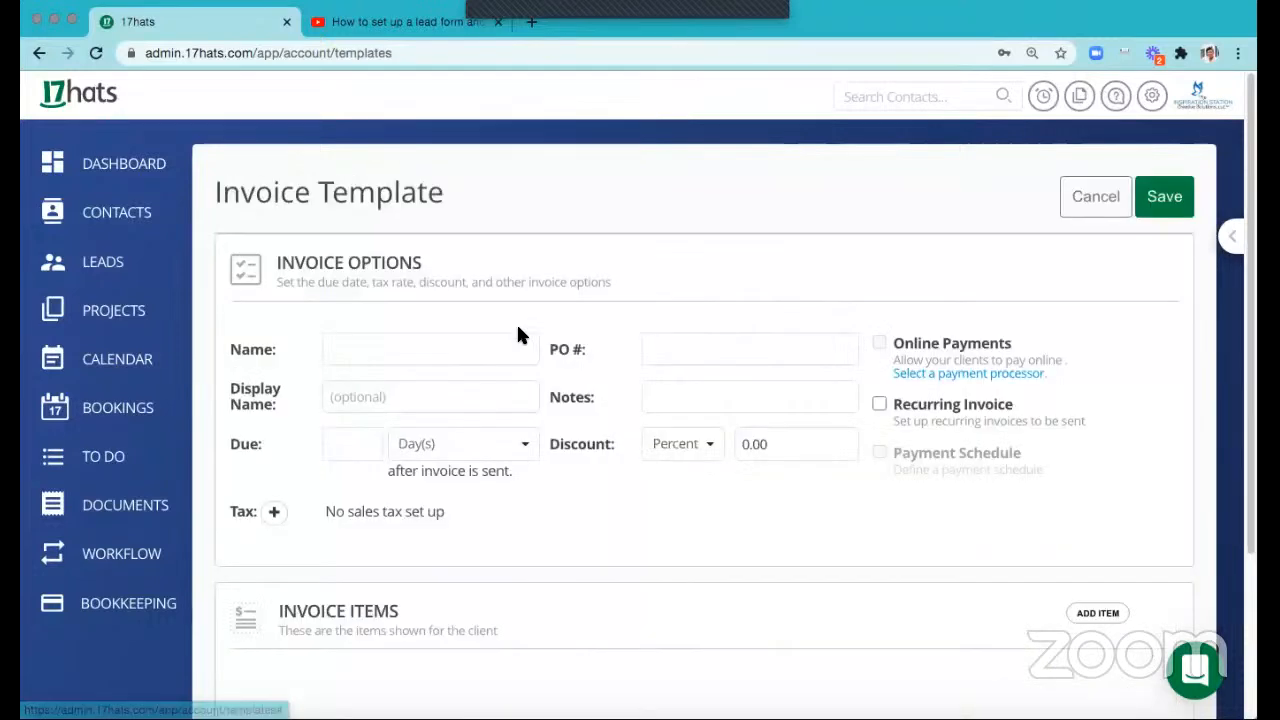
- Name the invoice template "Start-Up Business Package", leaving the monthly price out of the name
click(464, 343)
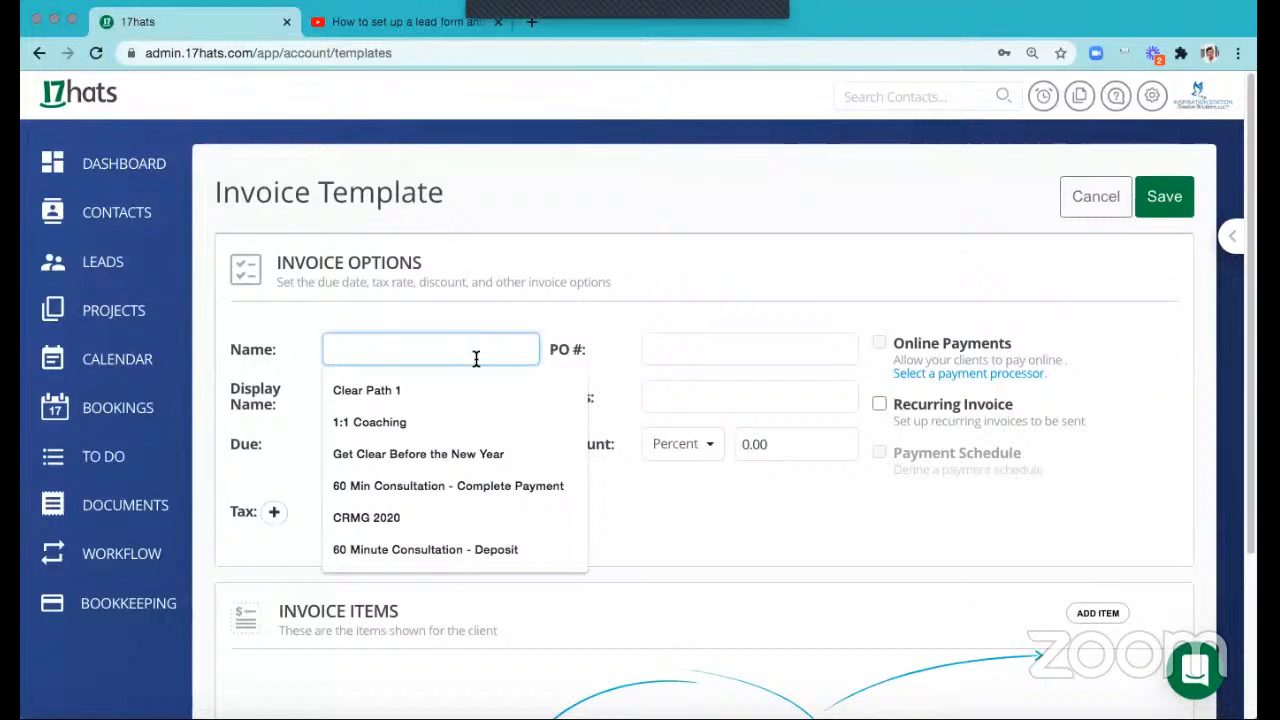
text(Business Package - $29.99/month)
click(436, 349)
key(Delete)
key(Delete)
key(Delete)
key(Delete)
key(Delete)
key(Delete)
key(Delete)
key(Delete)
key(Delete)
key(Delete)
key(Delete)
key(Delete)
key(Delete)
key(Delete)
key(Delete)
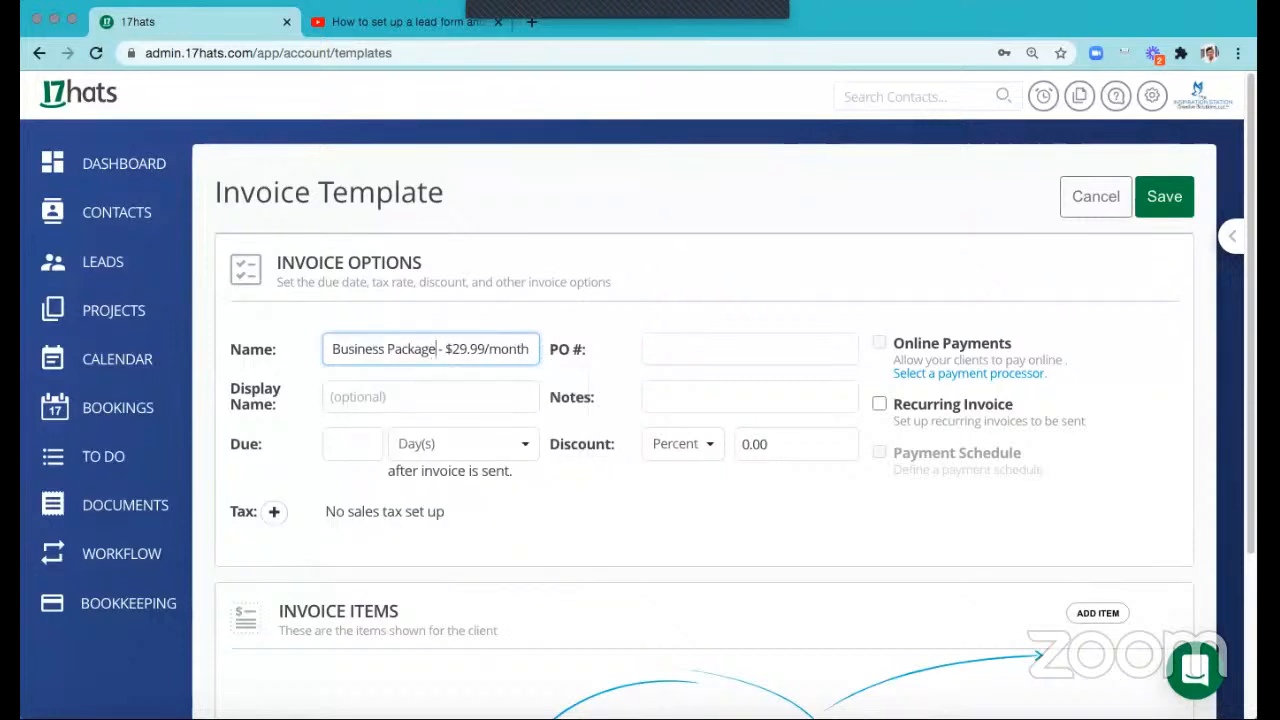
key(super+Left)
text(Start-Up)
- Set the template's display name to "Start-Up Business Package - $29.99/month" and make it due 3 days after sending
click(450, 398)
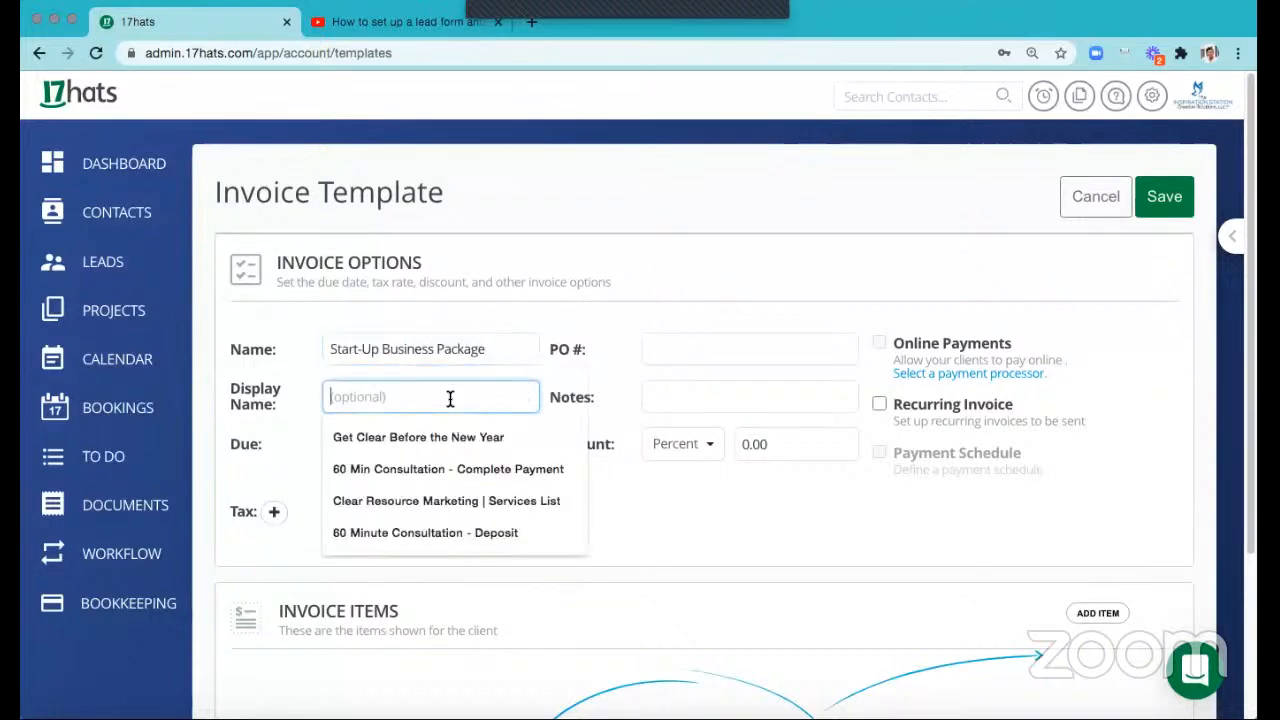
text(Business Package - $29.99/month)
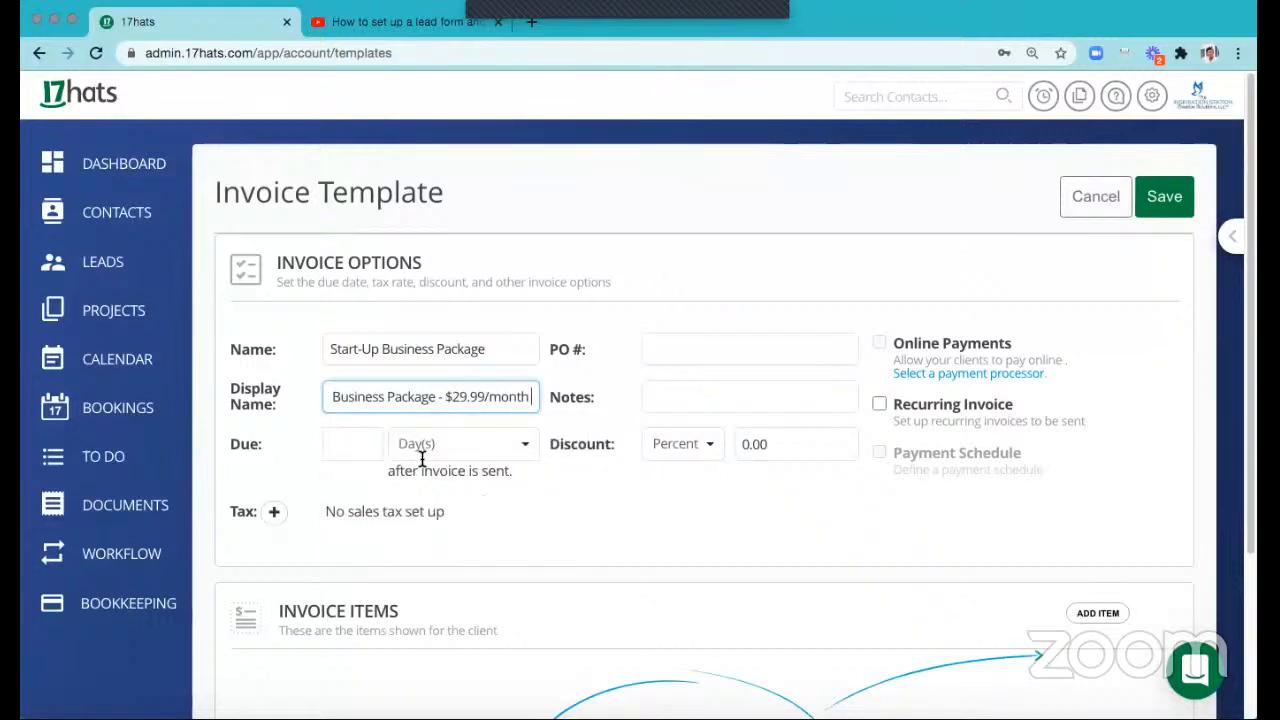
click(362, 442)
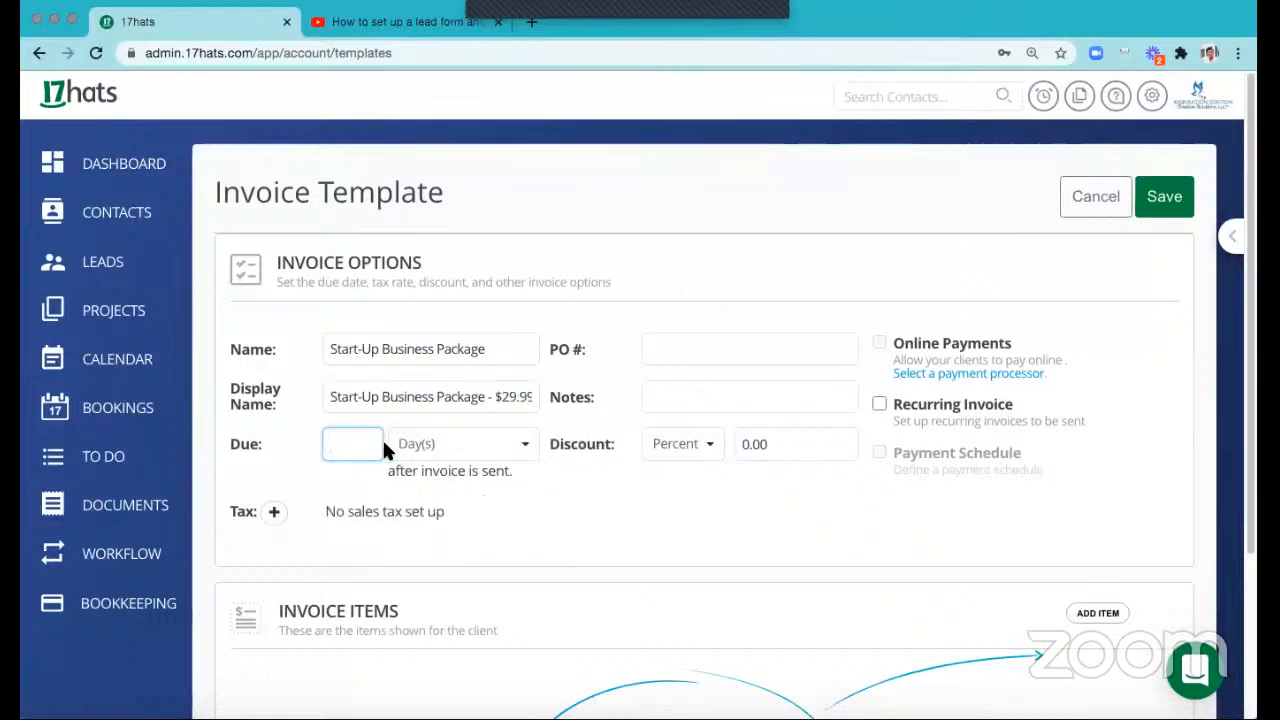
text(3)
- Add an invoice item with internal name "Start-Up Business Package - $29.99/month" and display name "Start-Up Business Package"
scroll(866, 259, down, 5)
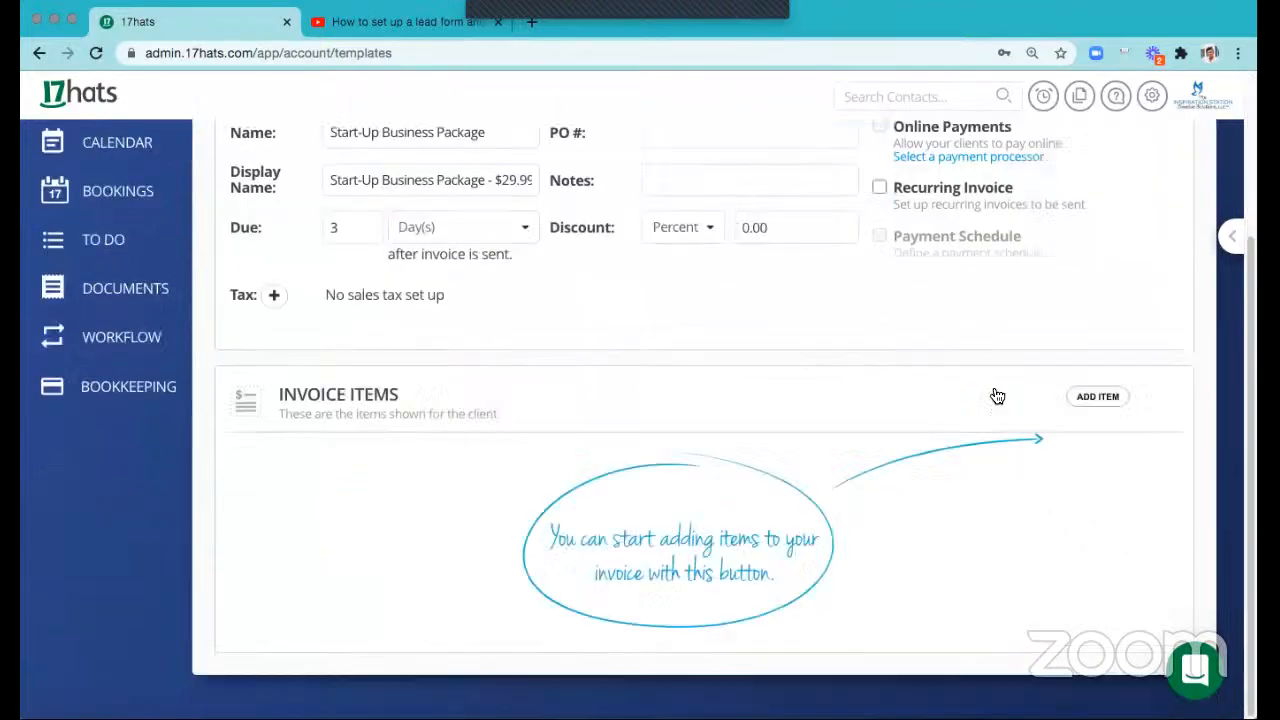
click(1110, 397)
click(604, 203)
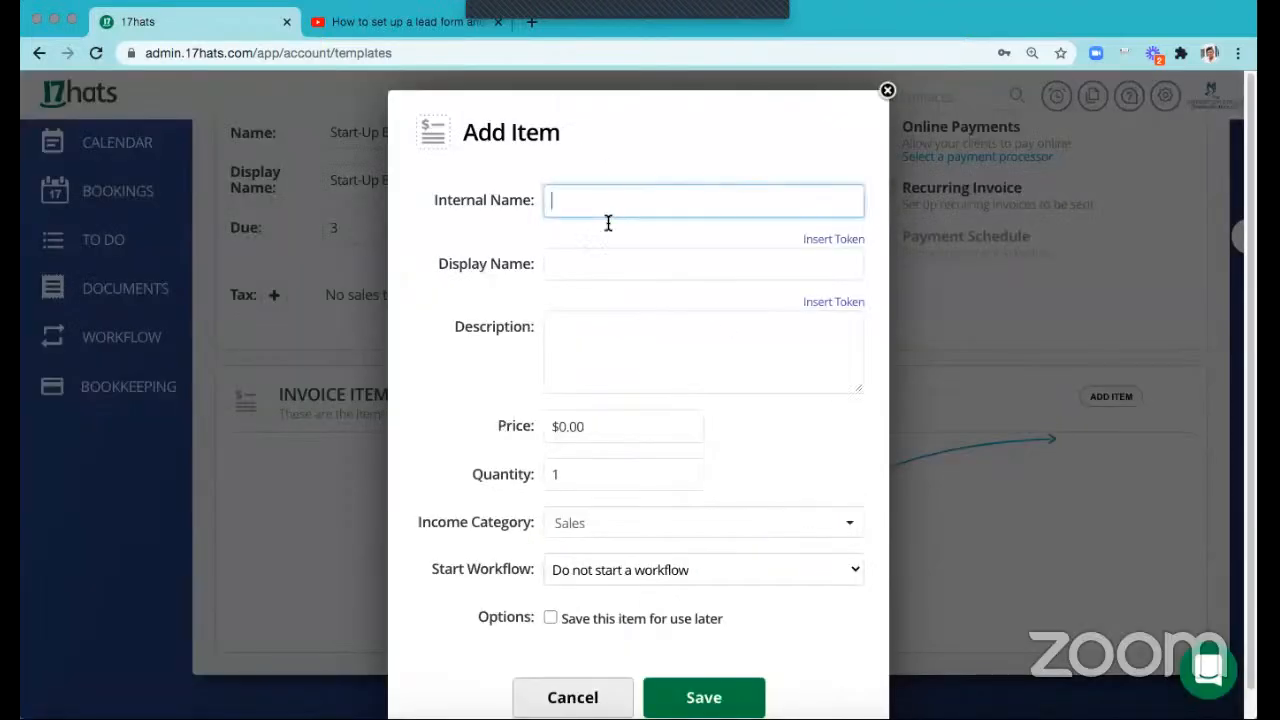
text(Start-Up Business Package - $29.99/month)
click(616, 264)
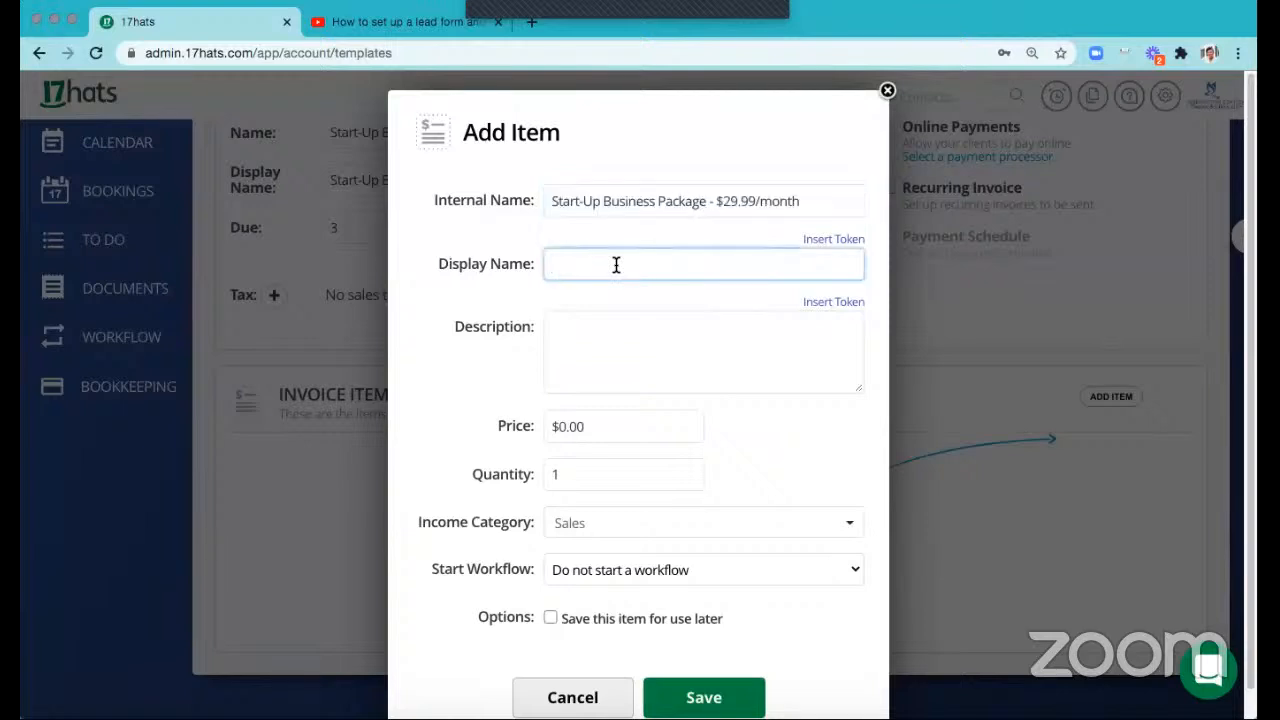
text(Start-Up Business Package - $29.99/month)
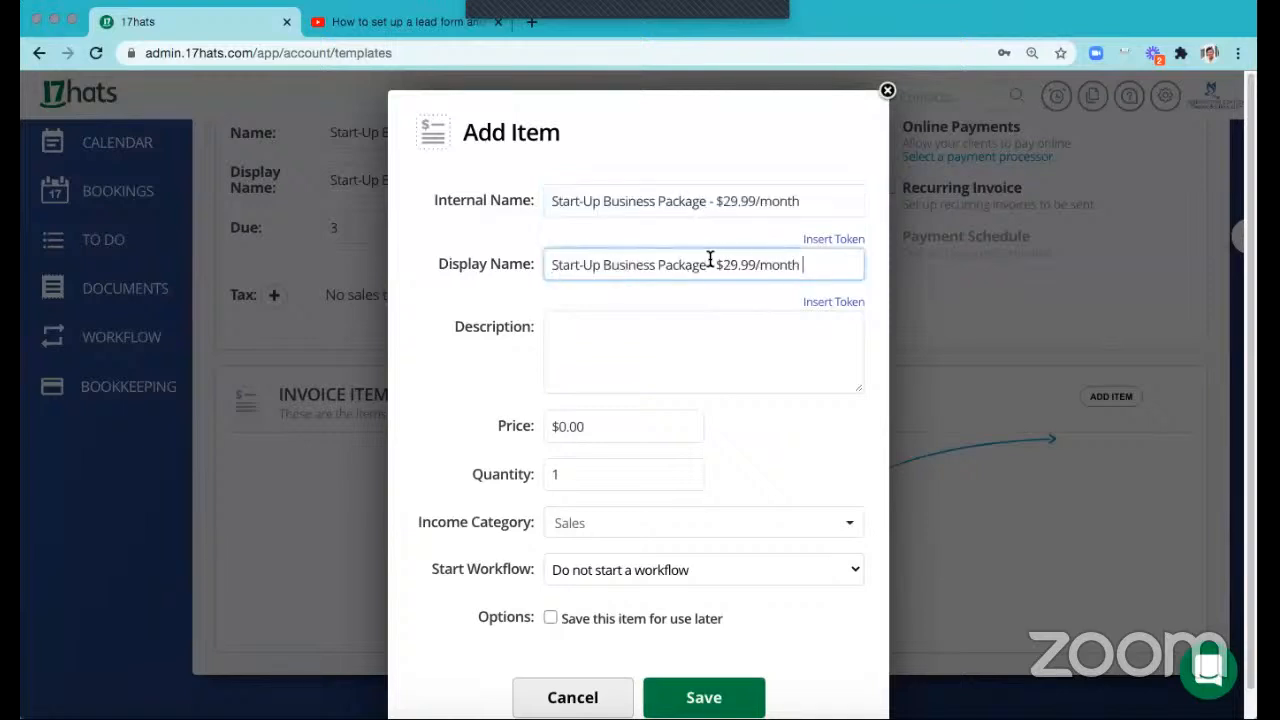
drag(704, 262, 708, 265)
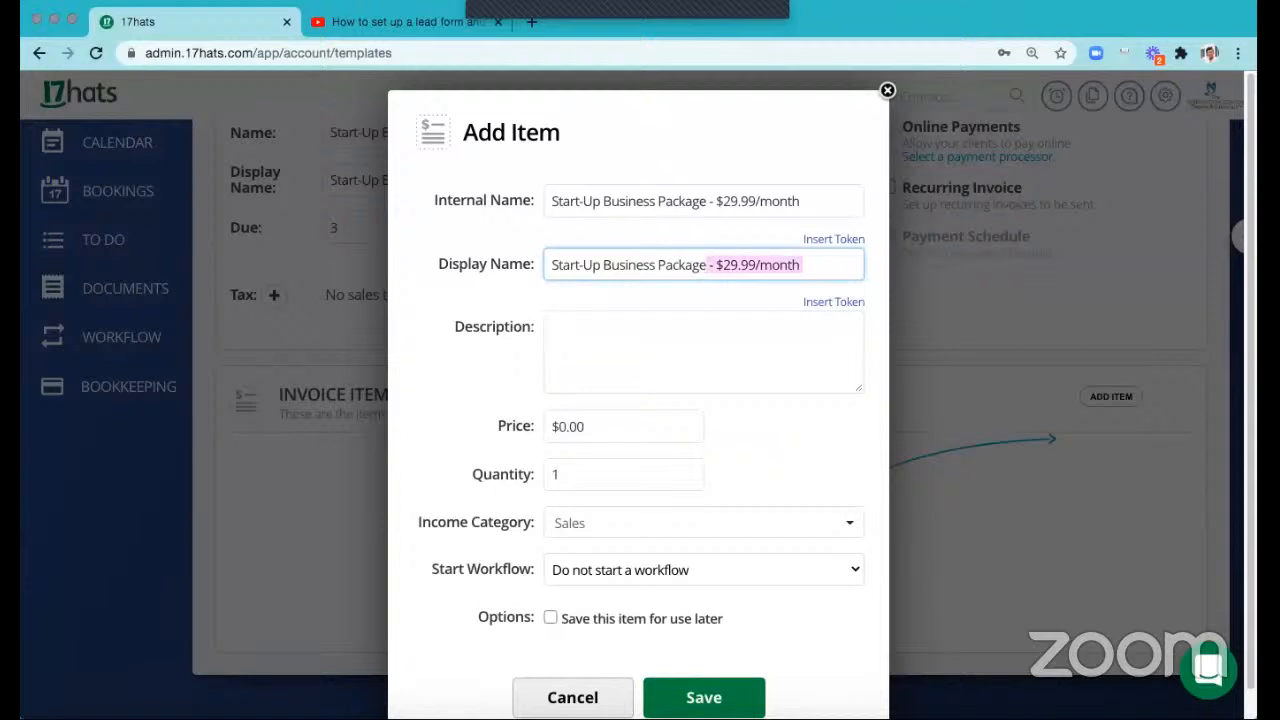
key(BackSpace)
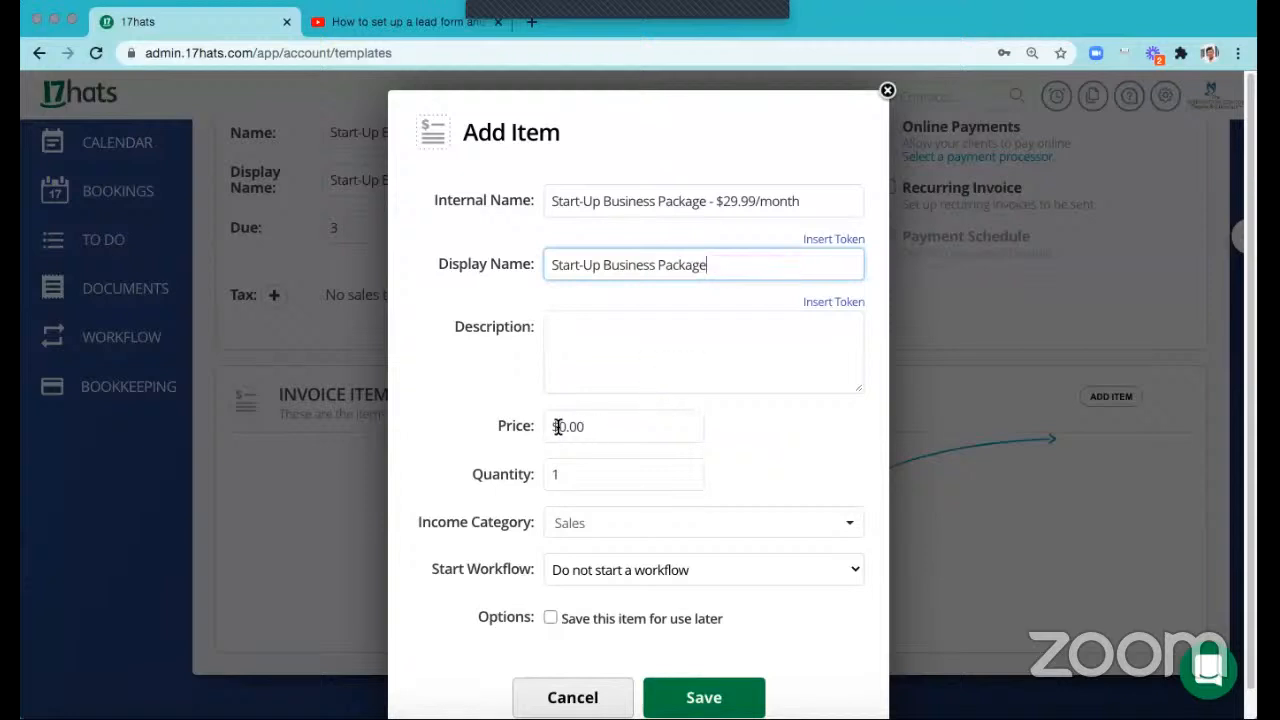
- Set the invoice item's price to $29.99
double_click(558, 427)
text(29.)
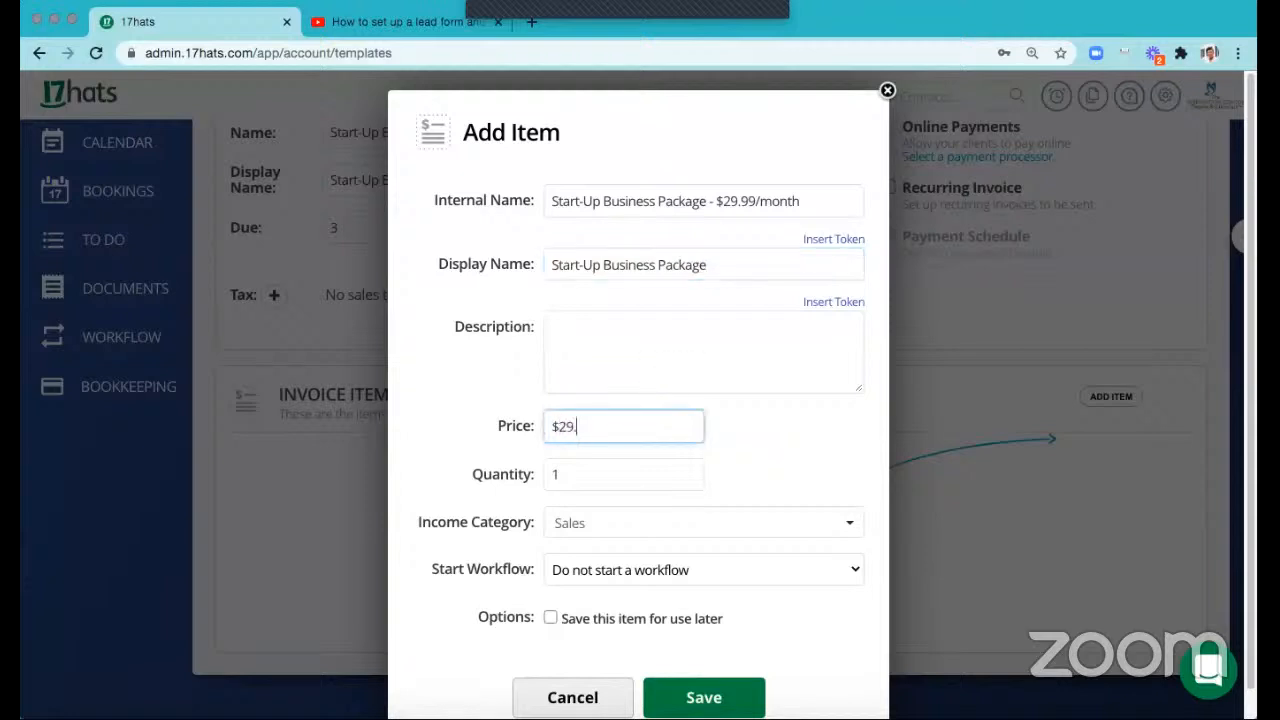
text(99)
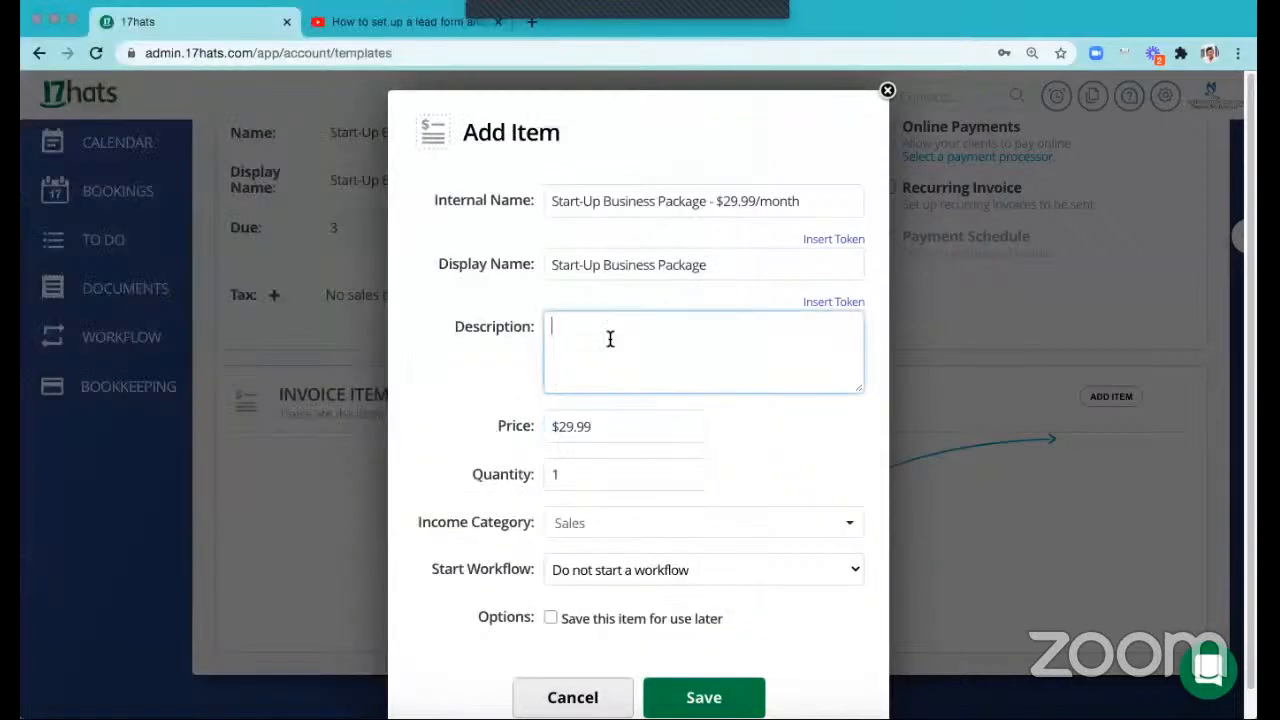
- Paste the bulleted list of package benefits as the item's description and save the item
click(608, 337)
key(ctrl+v)
scroll(606, 356, up, 1)
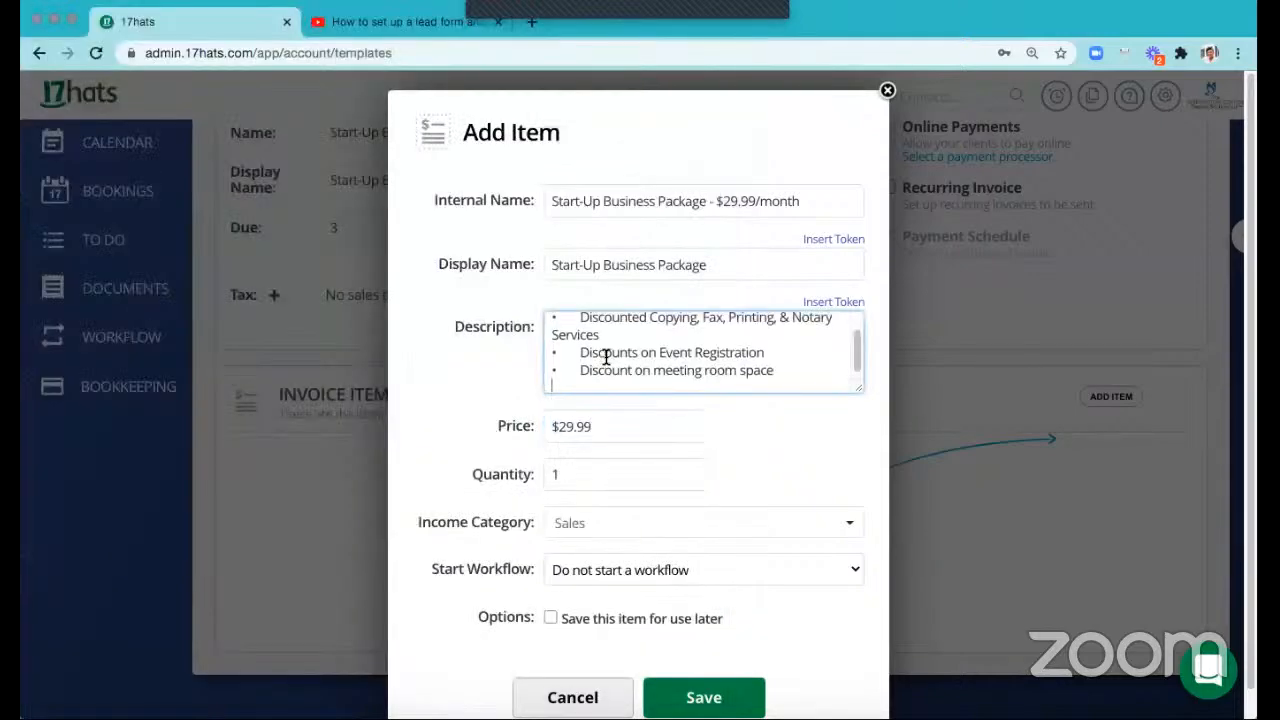
scroll(607, 356, up, 1)
scroll(610, 356, down, 2)
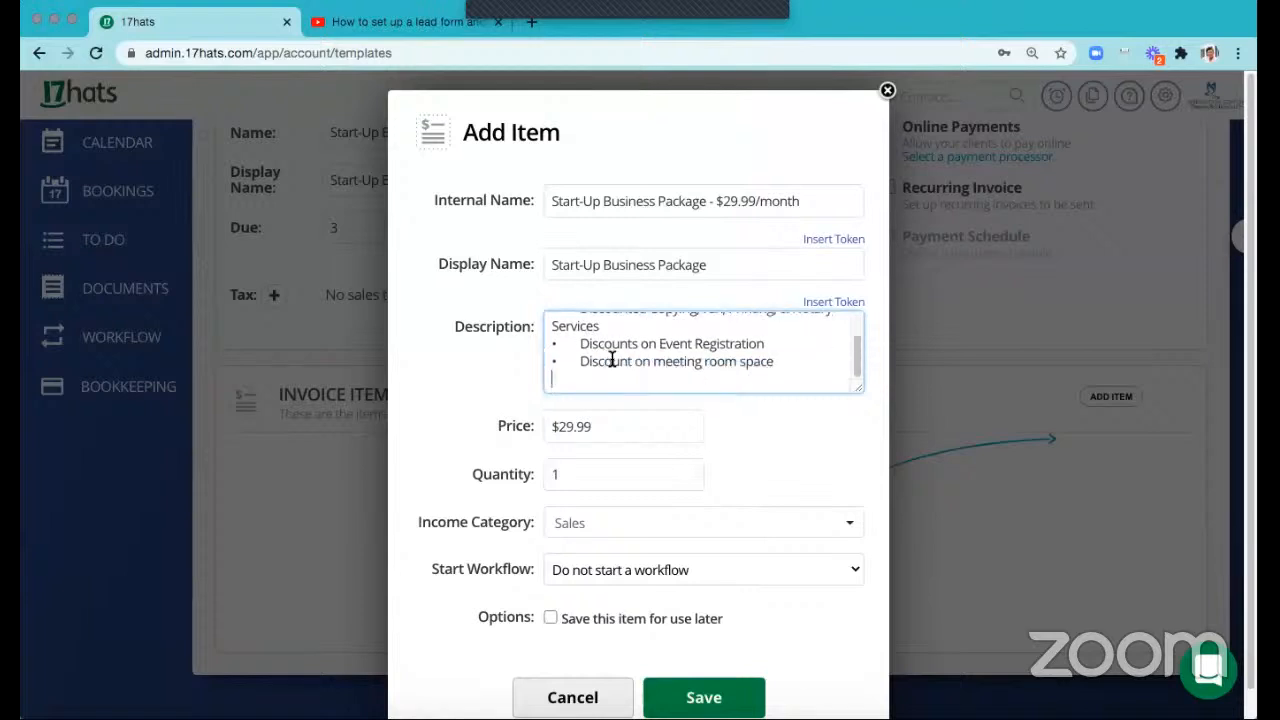
click(716, 698)
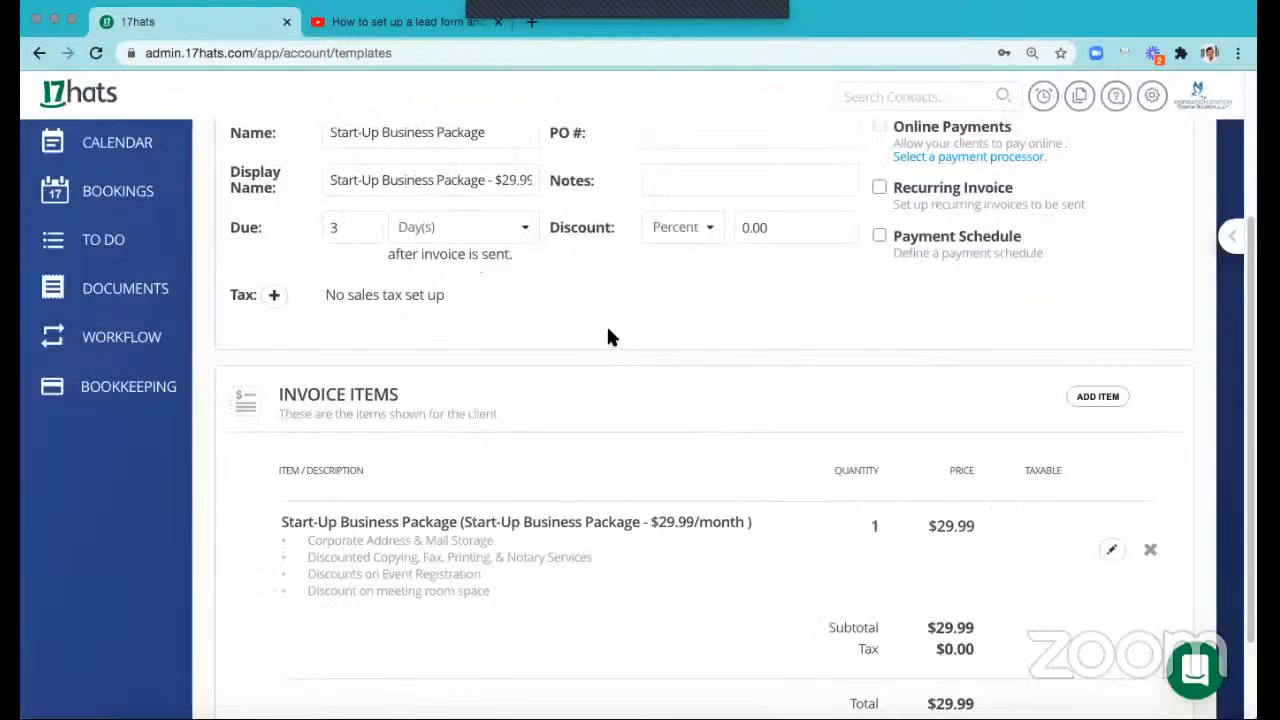
- Make the invoice recur every 1 month with the email template "An Invoice is Ready for Your Review" and save the recurring settings
click(879, 187)
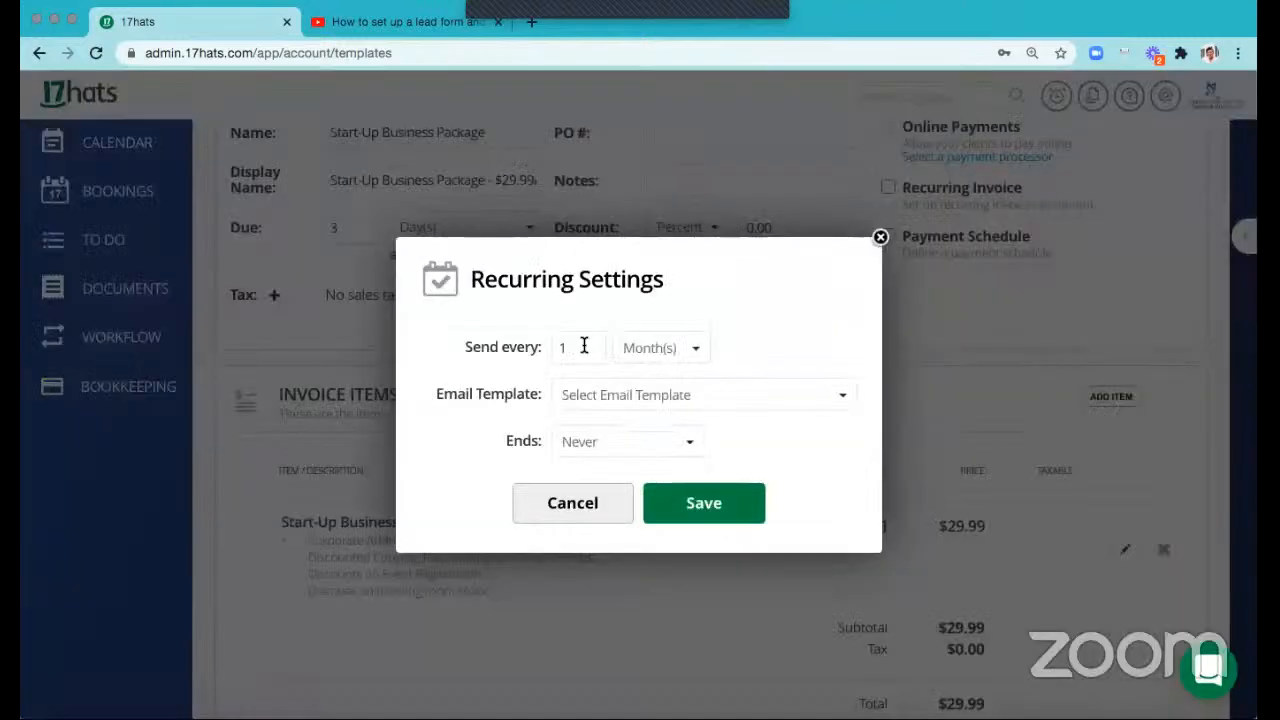
click(603, 400)
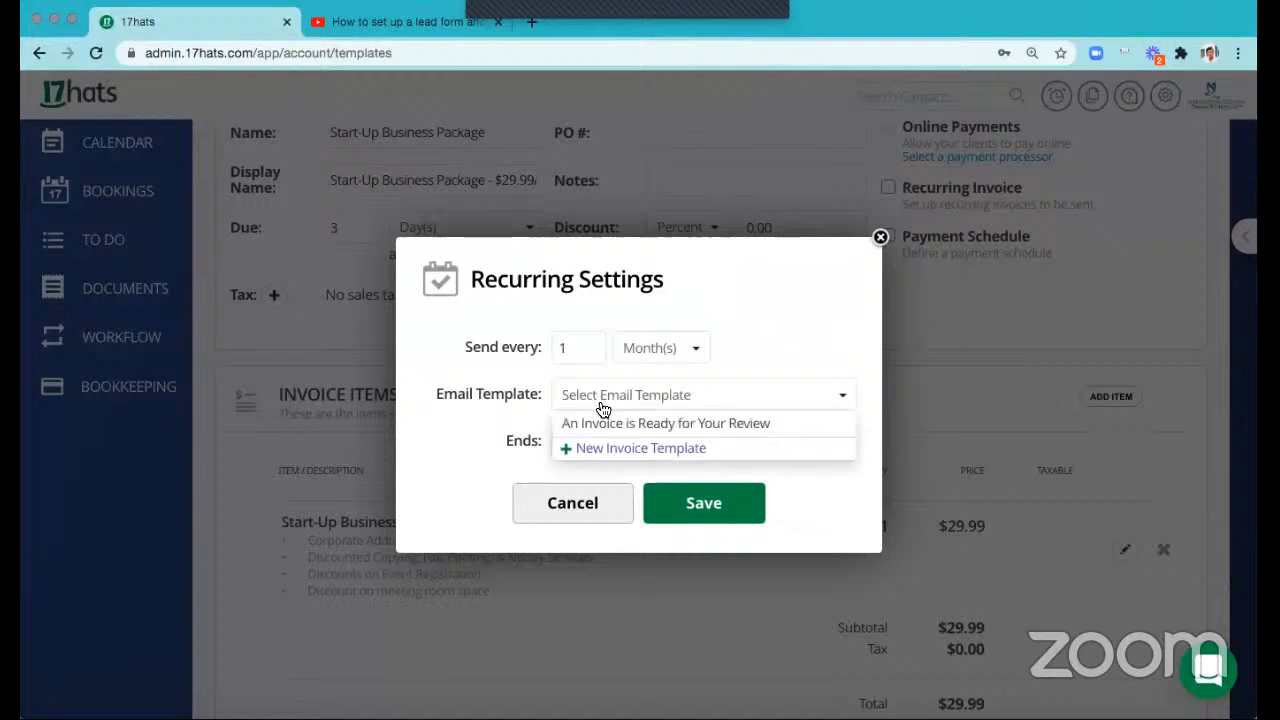
click(608, 425)
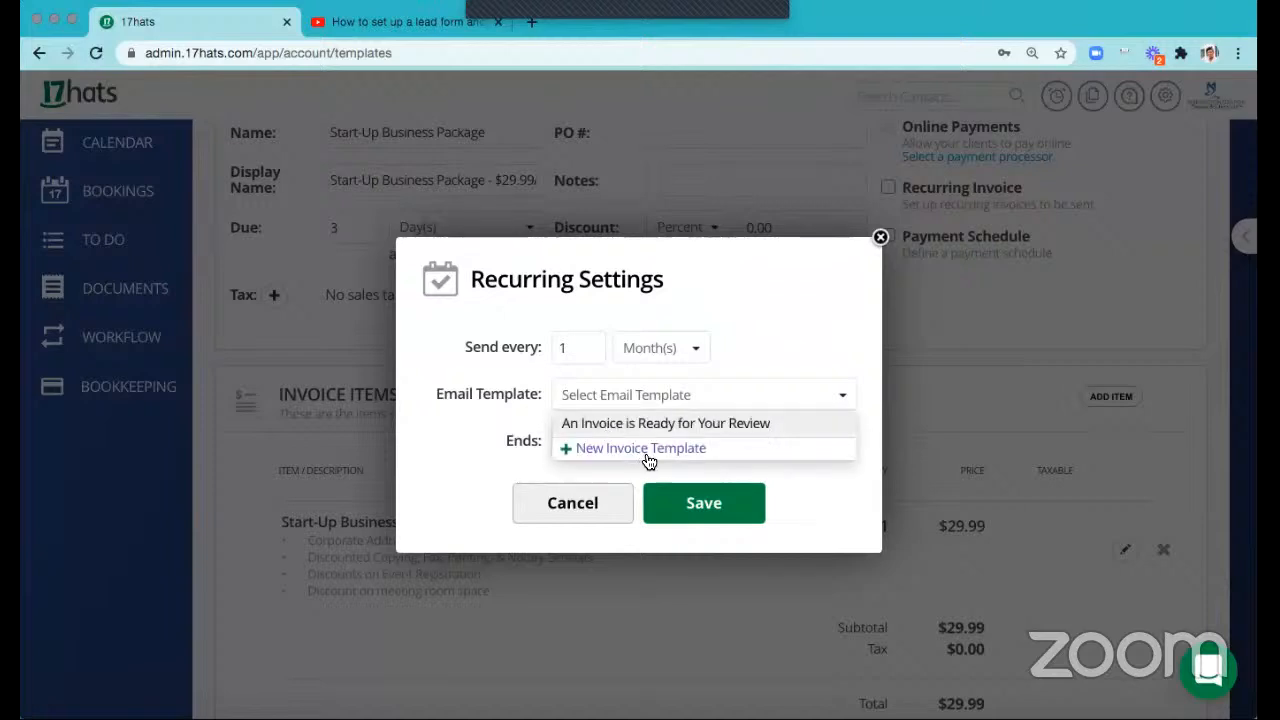
click(705, 515)
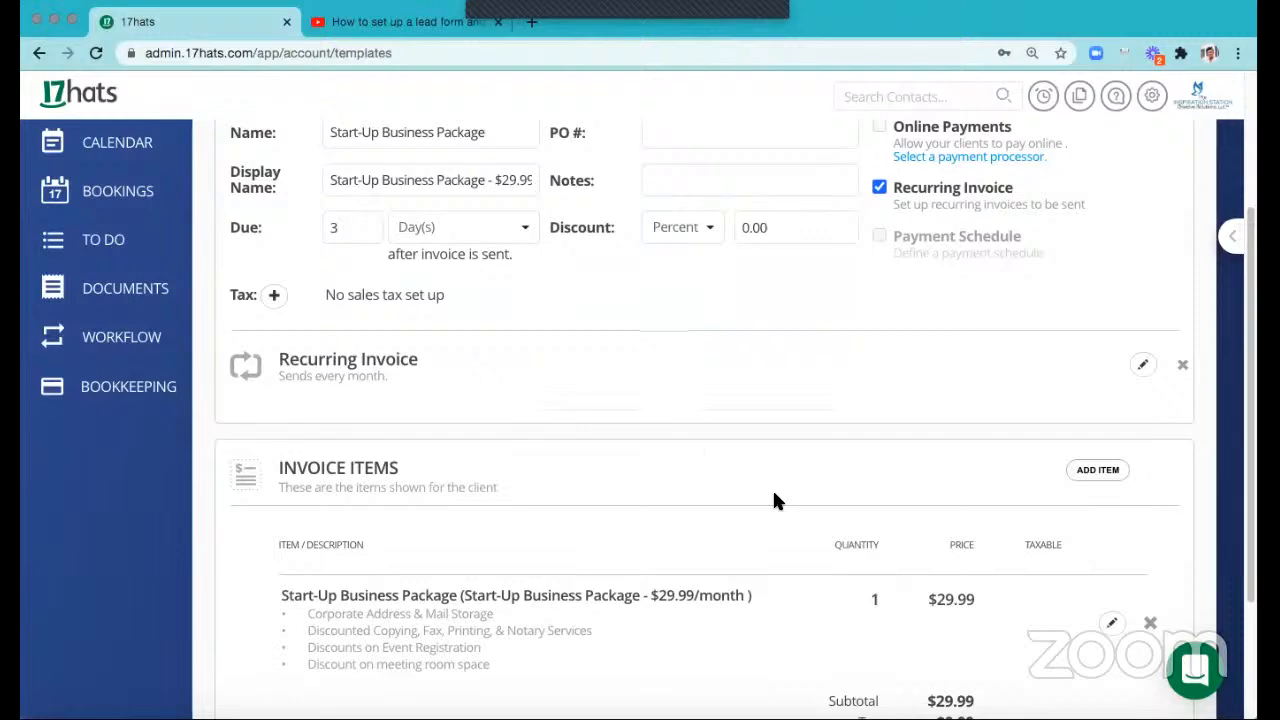
- Save the invoice template and return to the workflows overview
scroll(700, 480, up, 4)
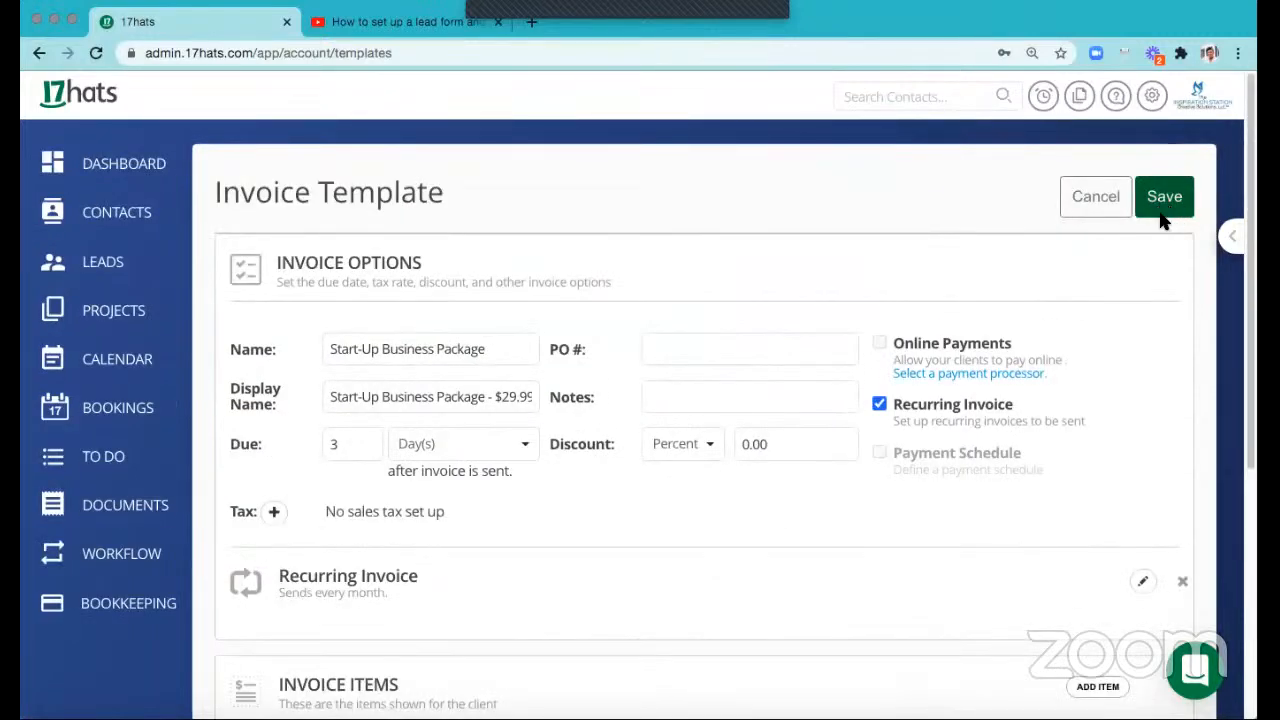
click(1163, 205)
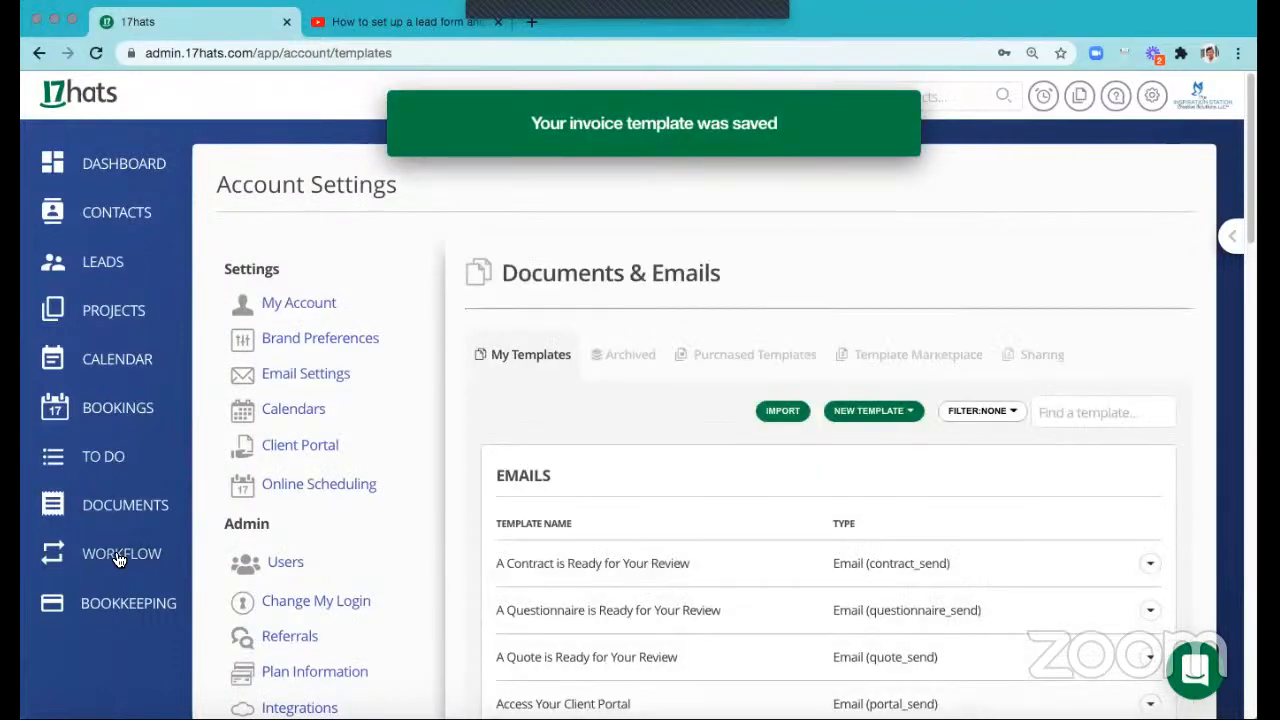
click(120, 555)
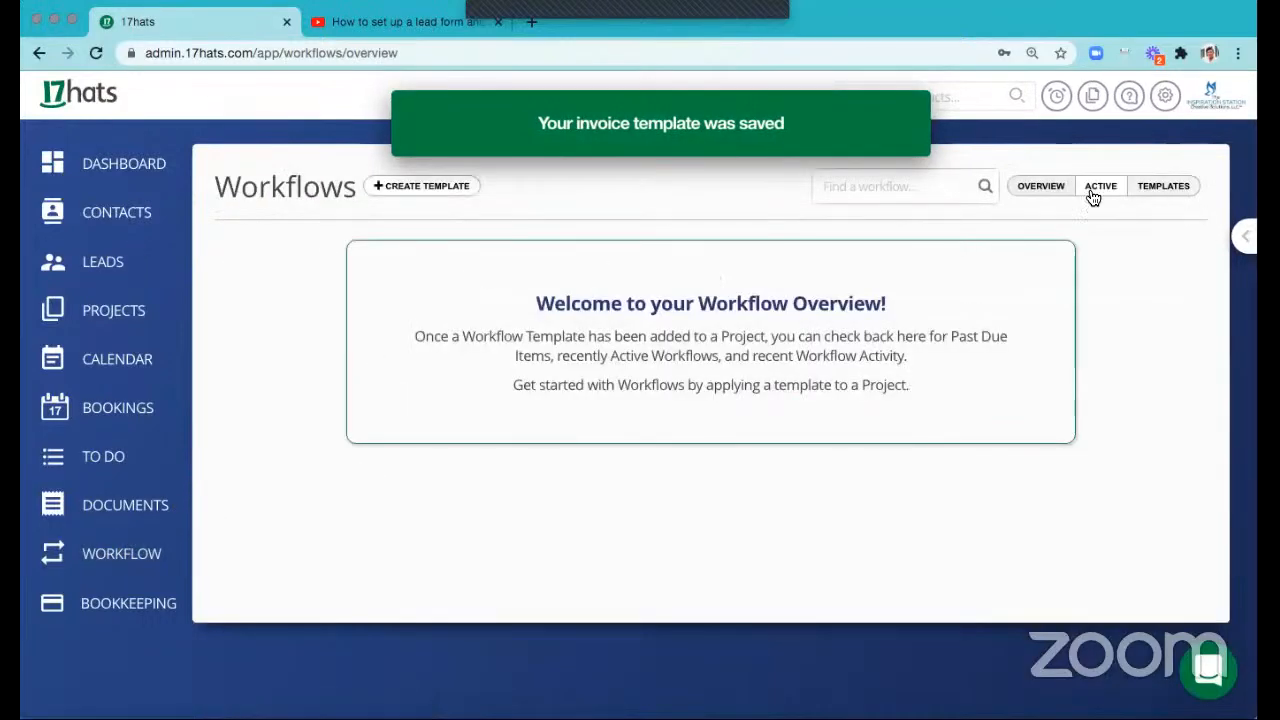
- Open the Inspiration Station Initial Membership Request workflow from the workflow templates
click(1163, 187)
click(749, 314)
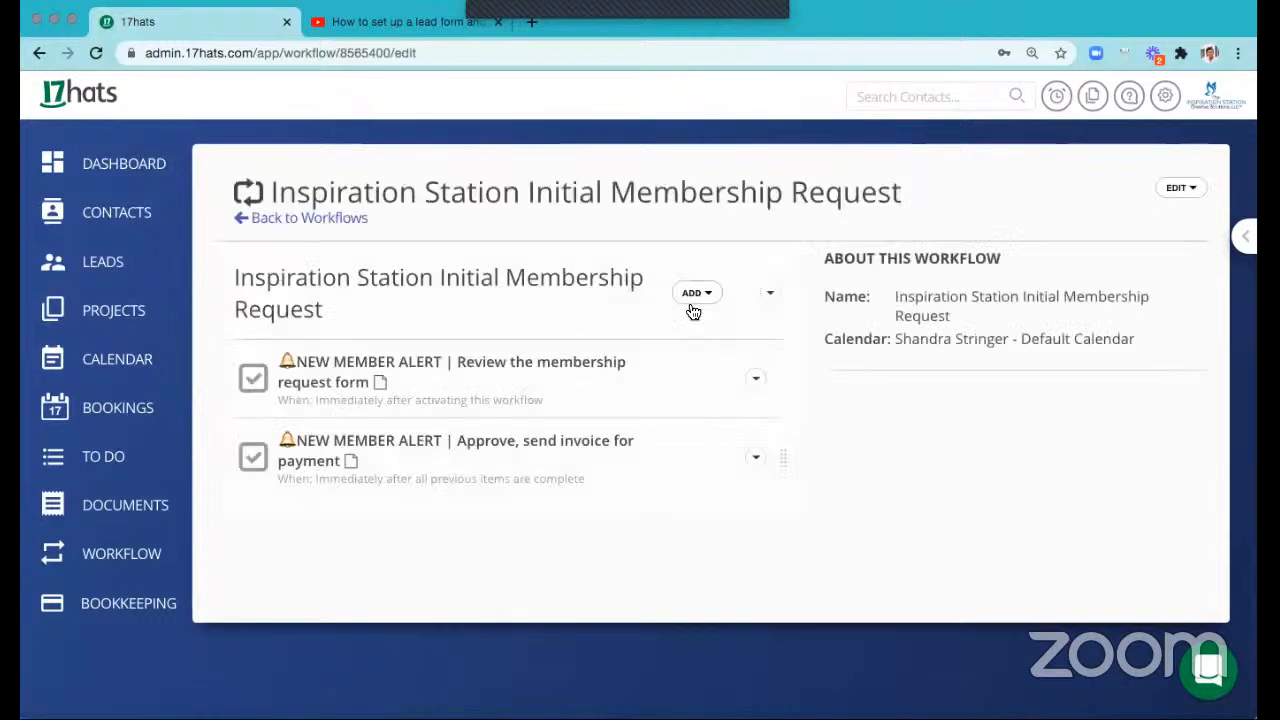
click(693, 296)
click(697, 296)
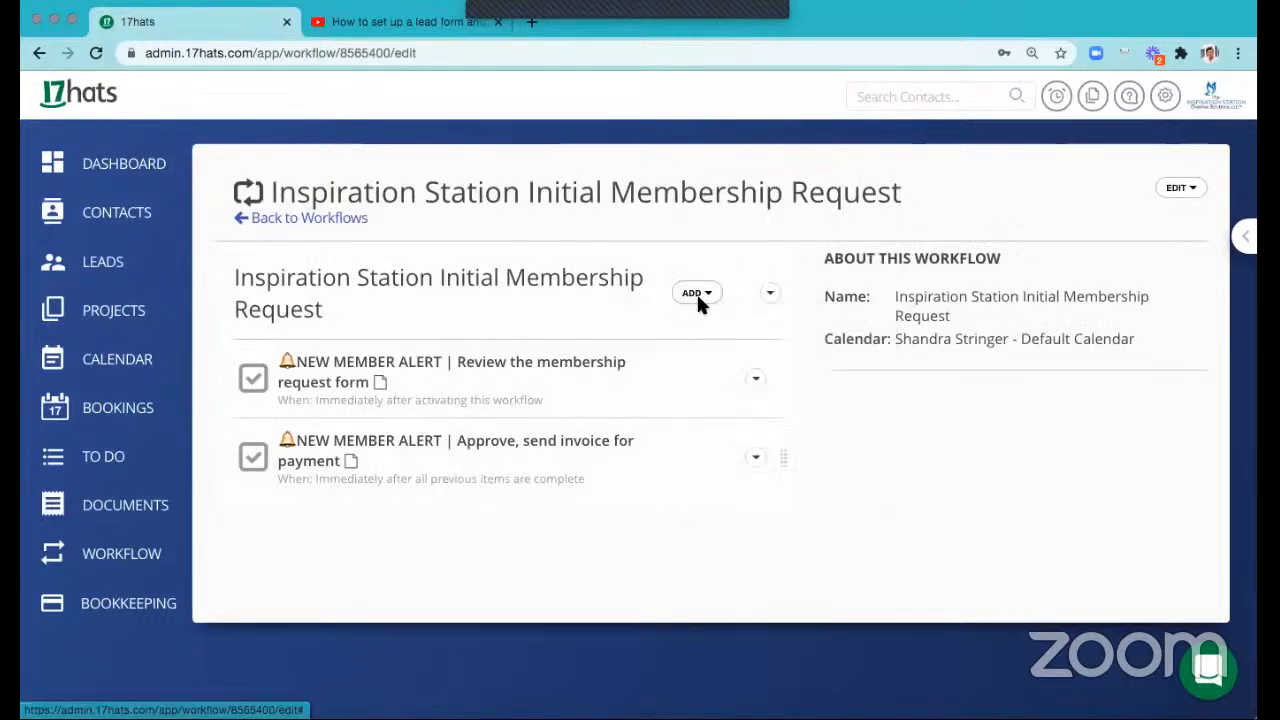
click(1179, 198)
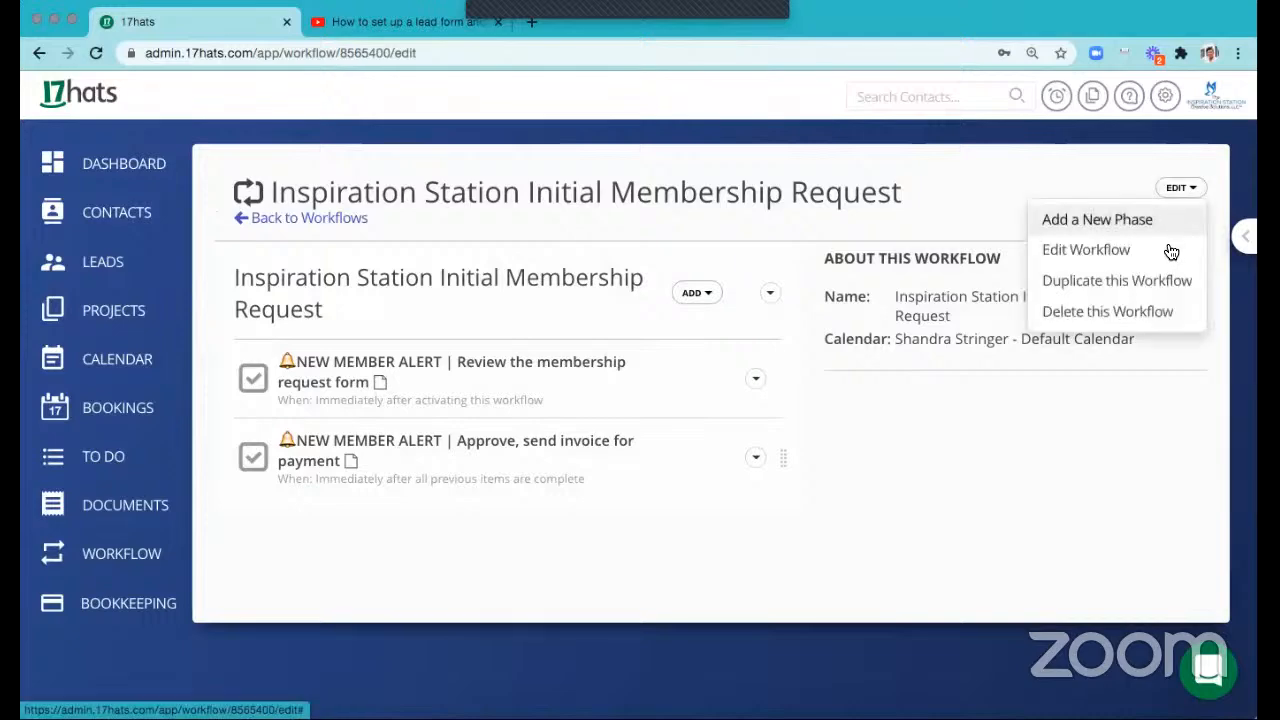
click(1086, 249)
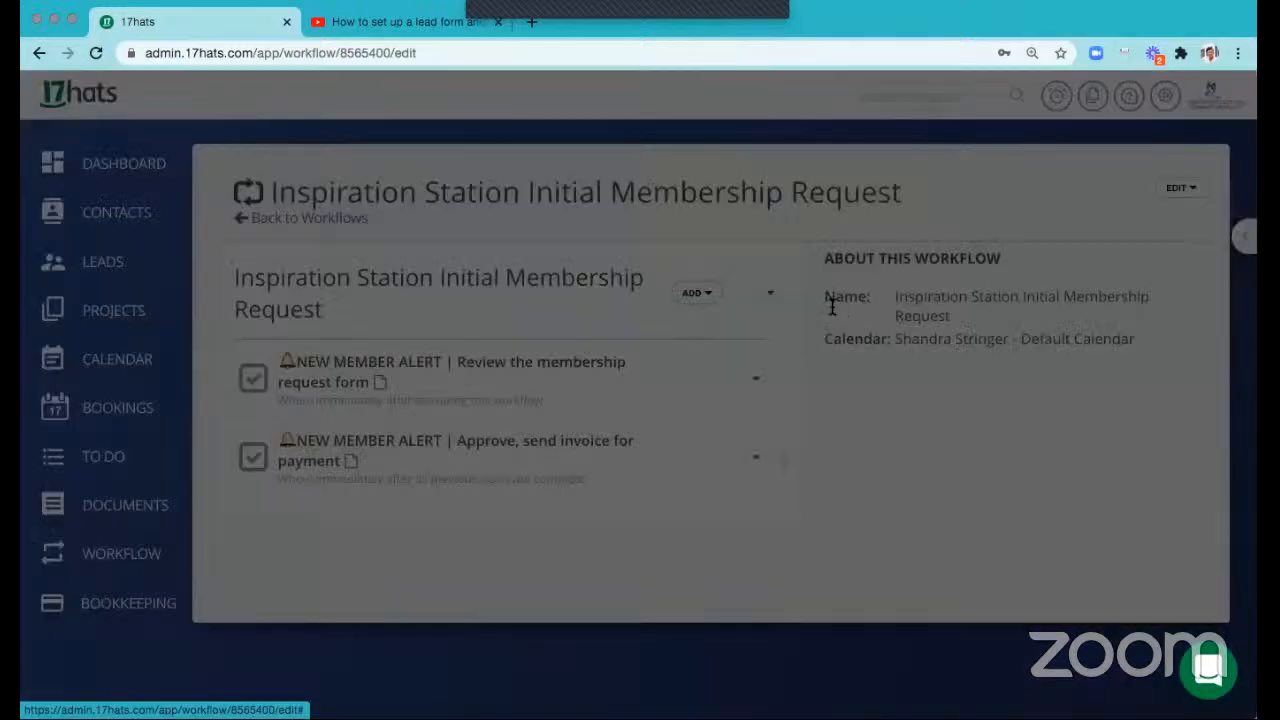
click(848, 315)
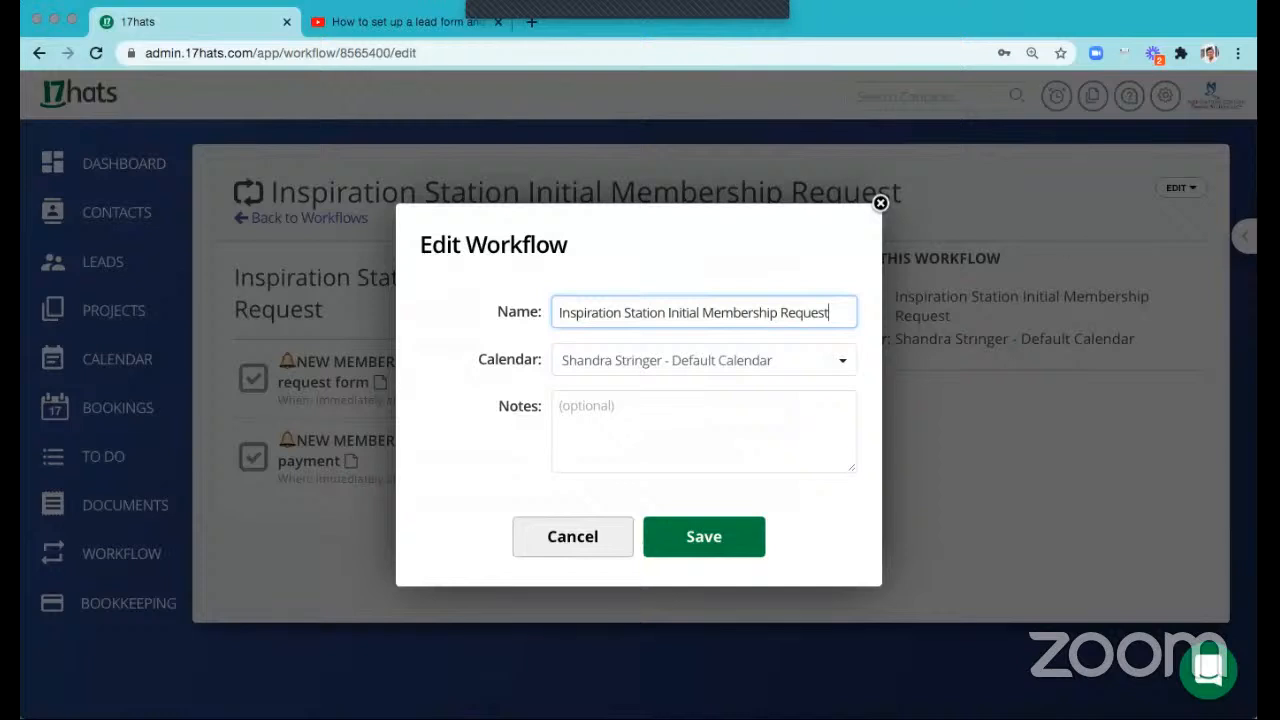
key(super+v)
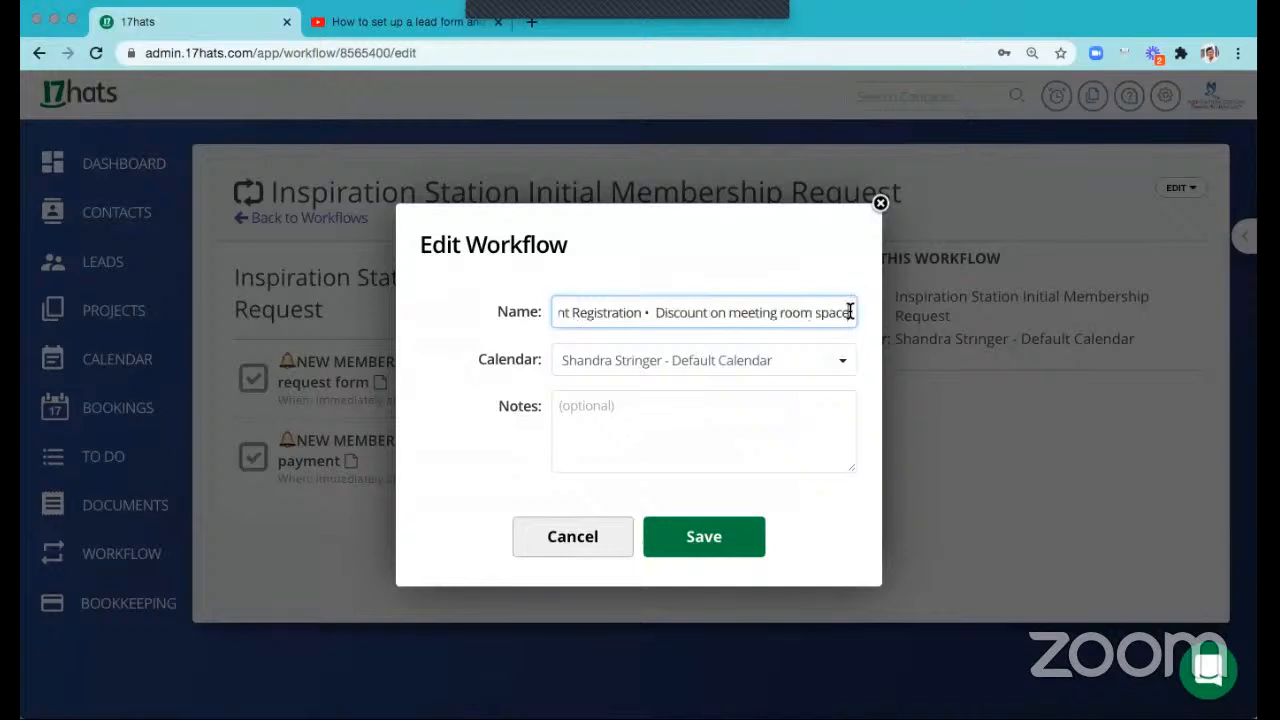
key(super+a)
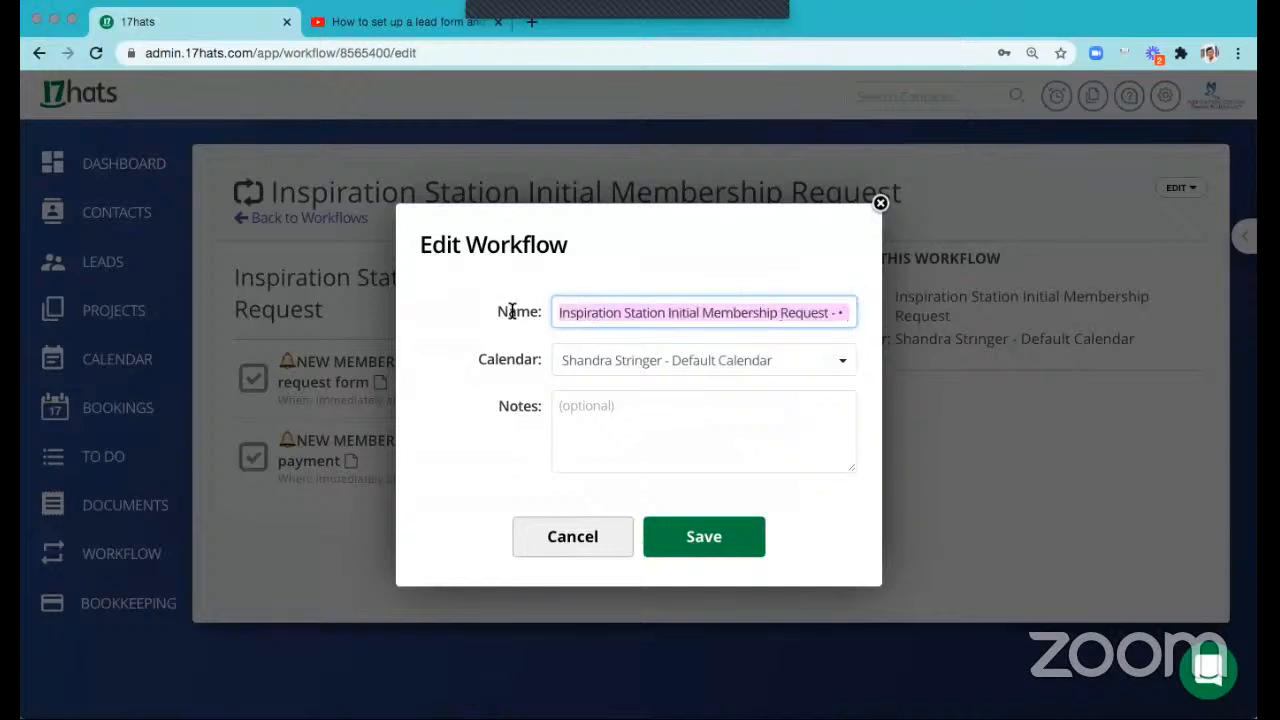
click(833, 316)
key(Right)
key(Right)
key(Right)
key(Right)
key(Right)
key(Right)
key(Right)
key(Right)
key(Right)
key(Right)
key(Right)
key(Right)
key(Right)
key(Right)
key(Right)
key(Right)
key(Right)
key(Right)
key(Right)
key(Right)
click(597, 538)
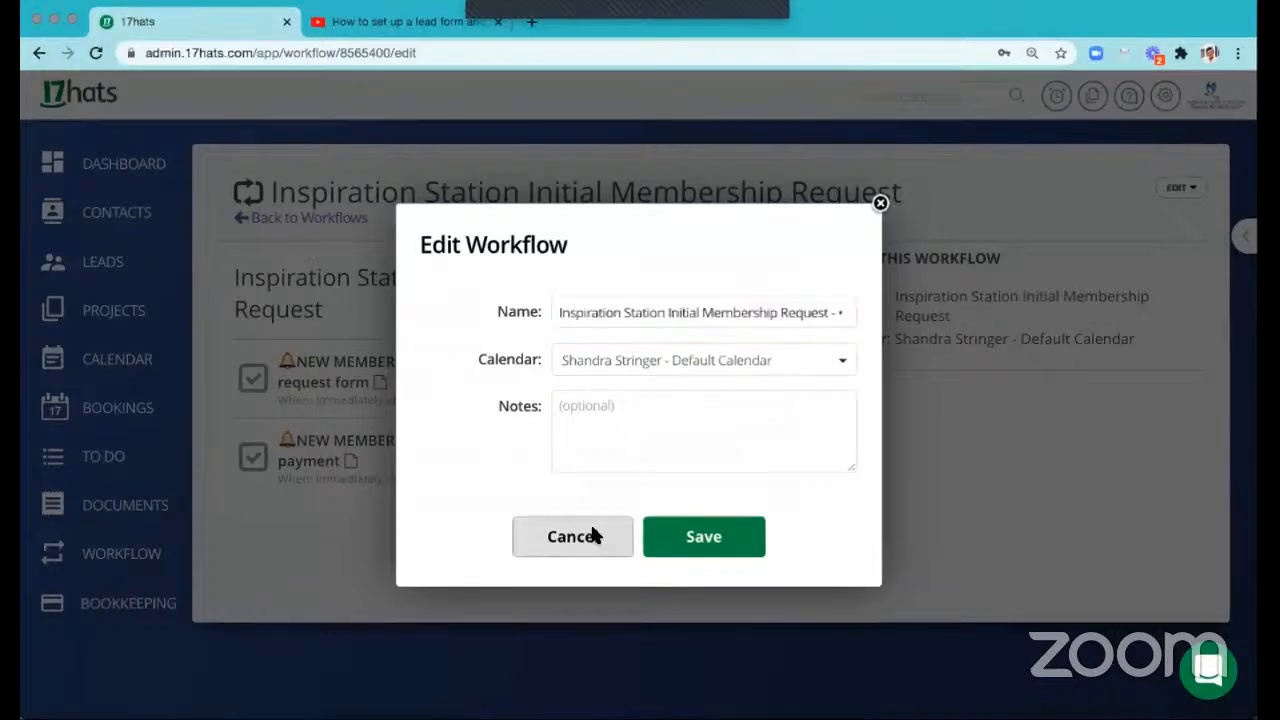
- Rename the workflow as "Inspiration Station Initial Membership Request | Start-Up Business Package" and save it
click(323, 245)
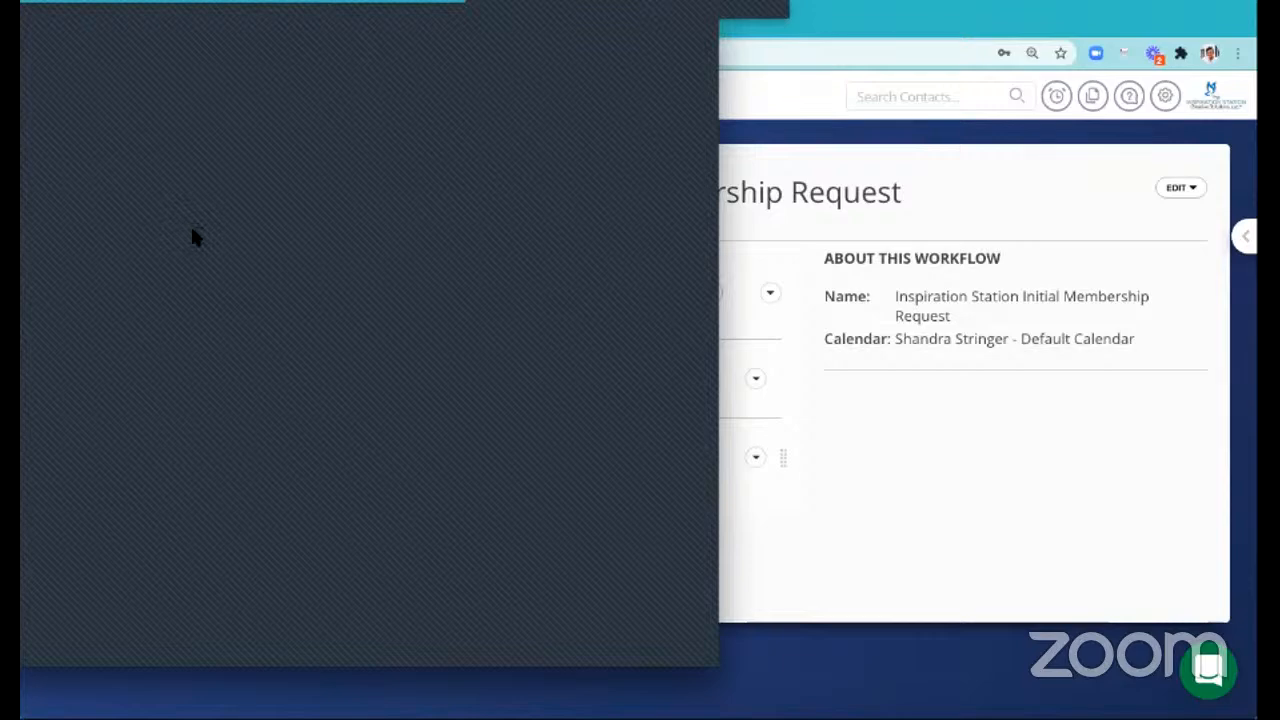
click(943, 214)
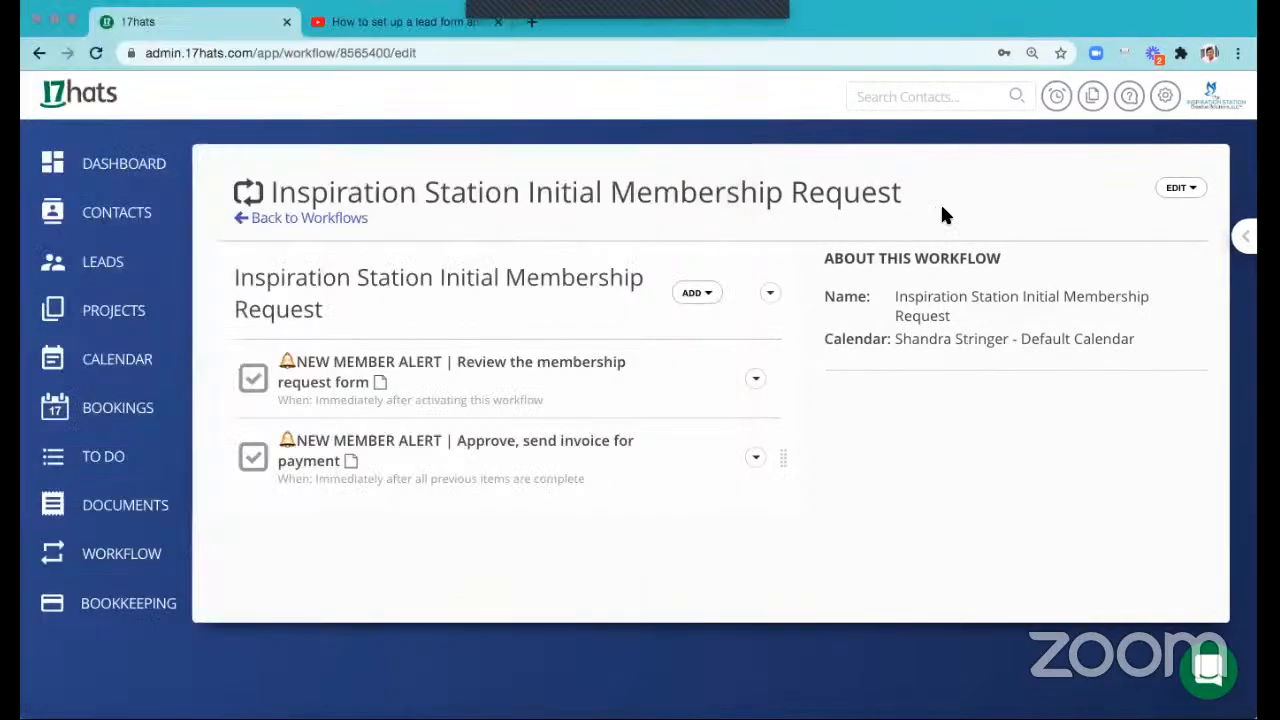
click(1177, 188)
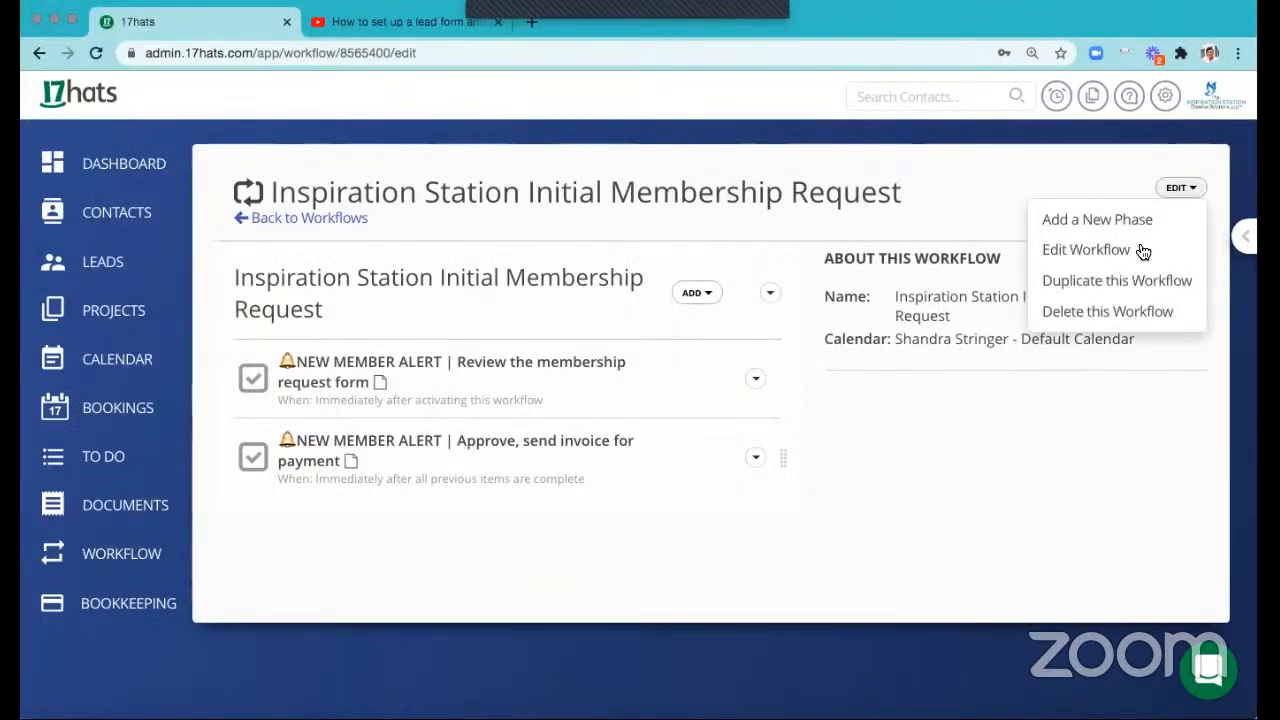
click(1091, 249)
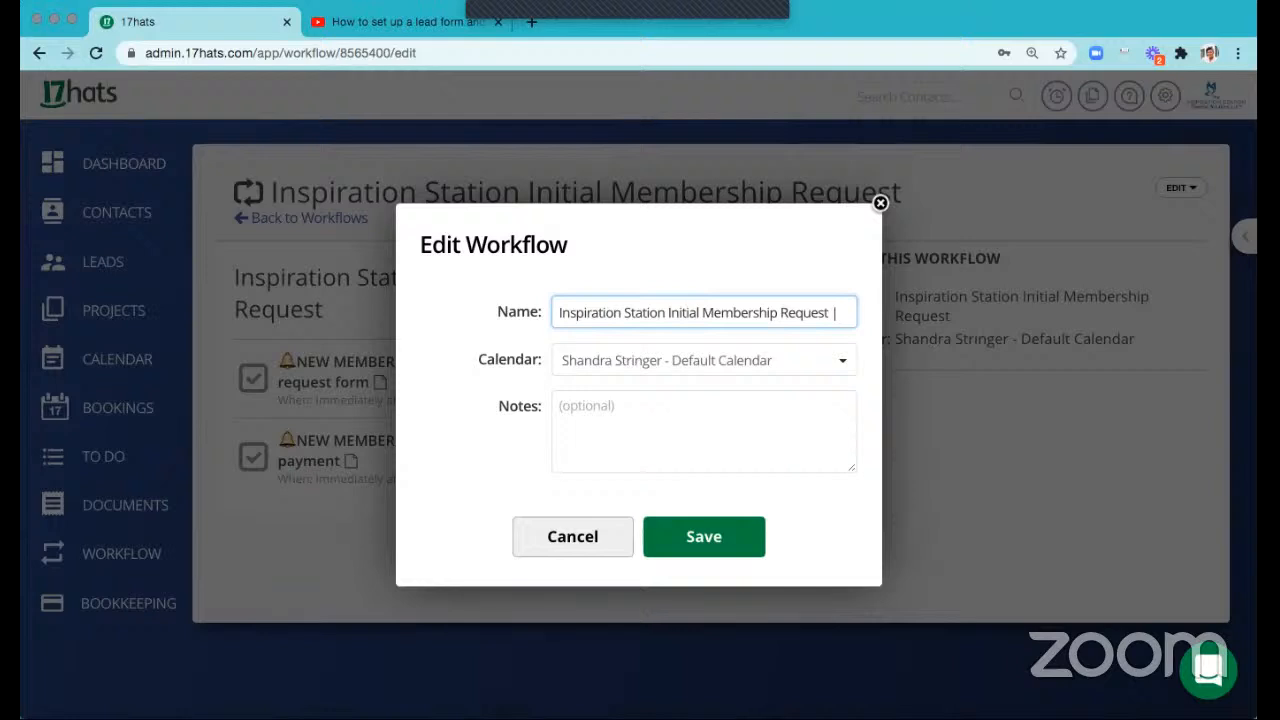
text(|)
text(Start Up Business Package)
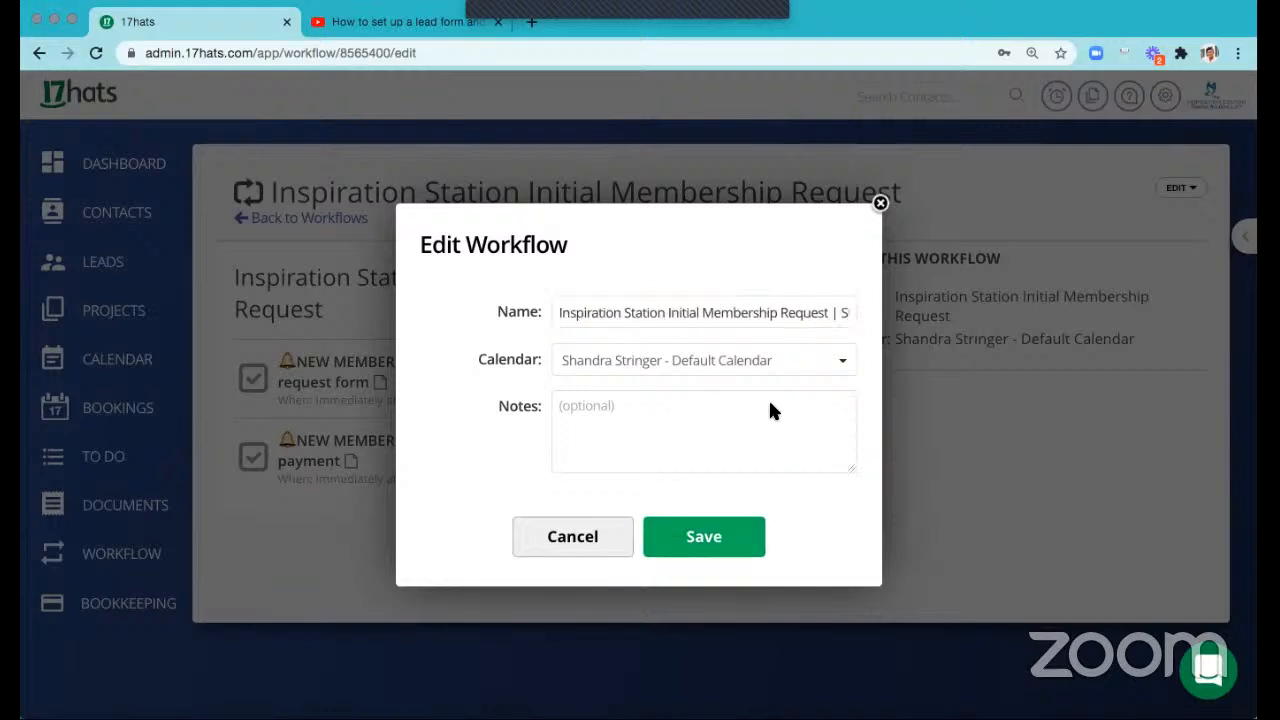
click(740, 532)
- Add an action item that sends an invoice from the Start-Up Business Package template, with its prompt set to Start automatically
click(676, 322)
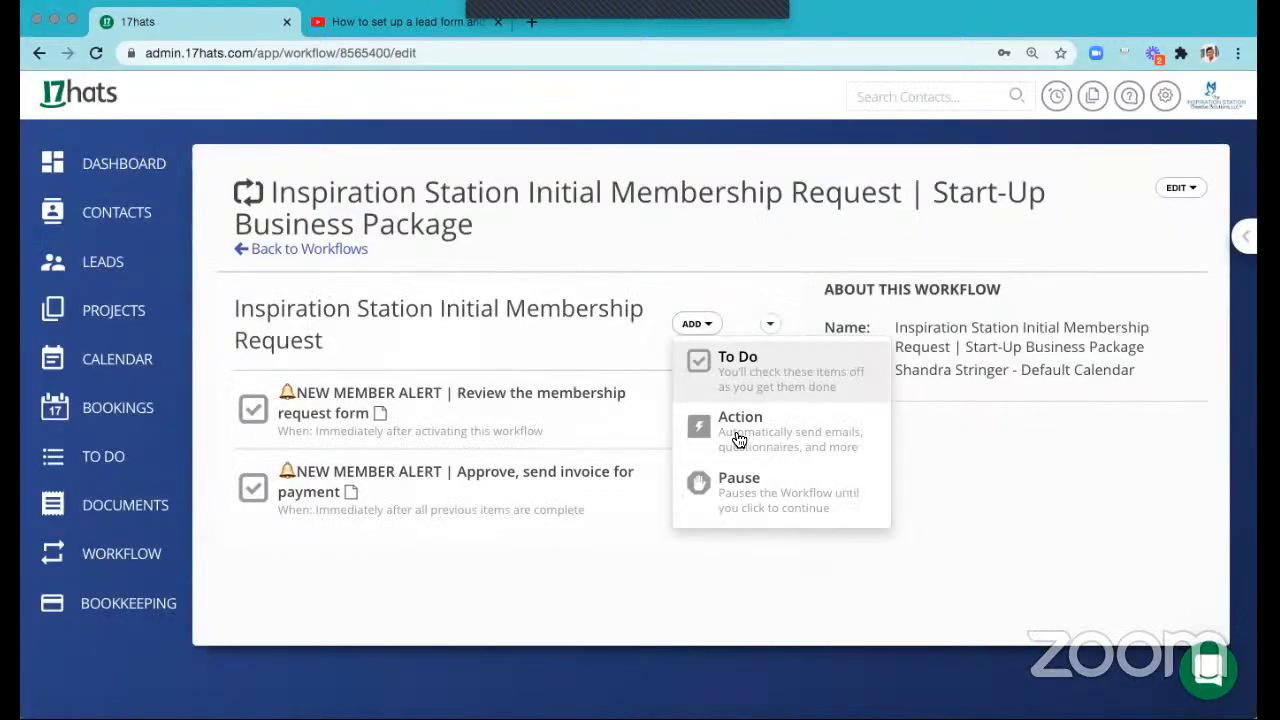
click(700, 425)
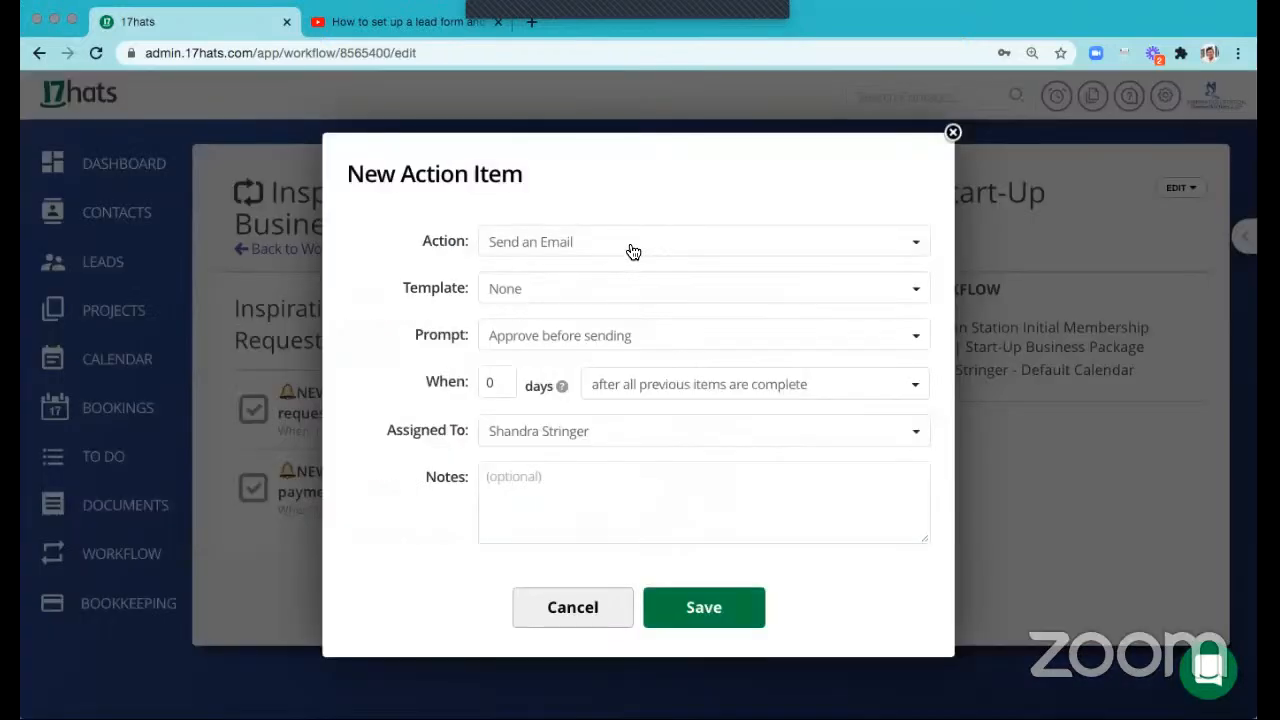
click(633, 251)
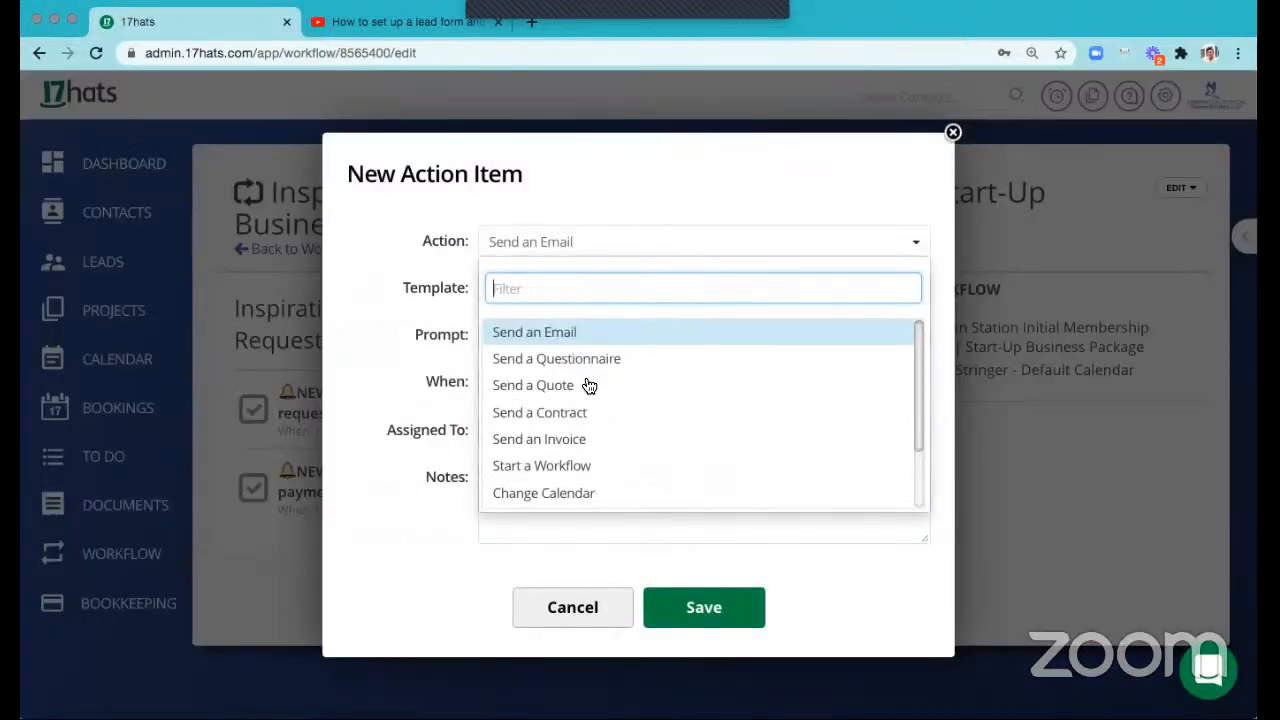
click(580, 440)
click(585, 290)
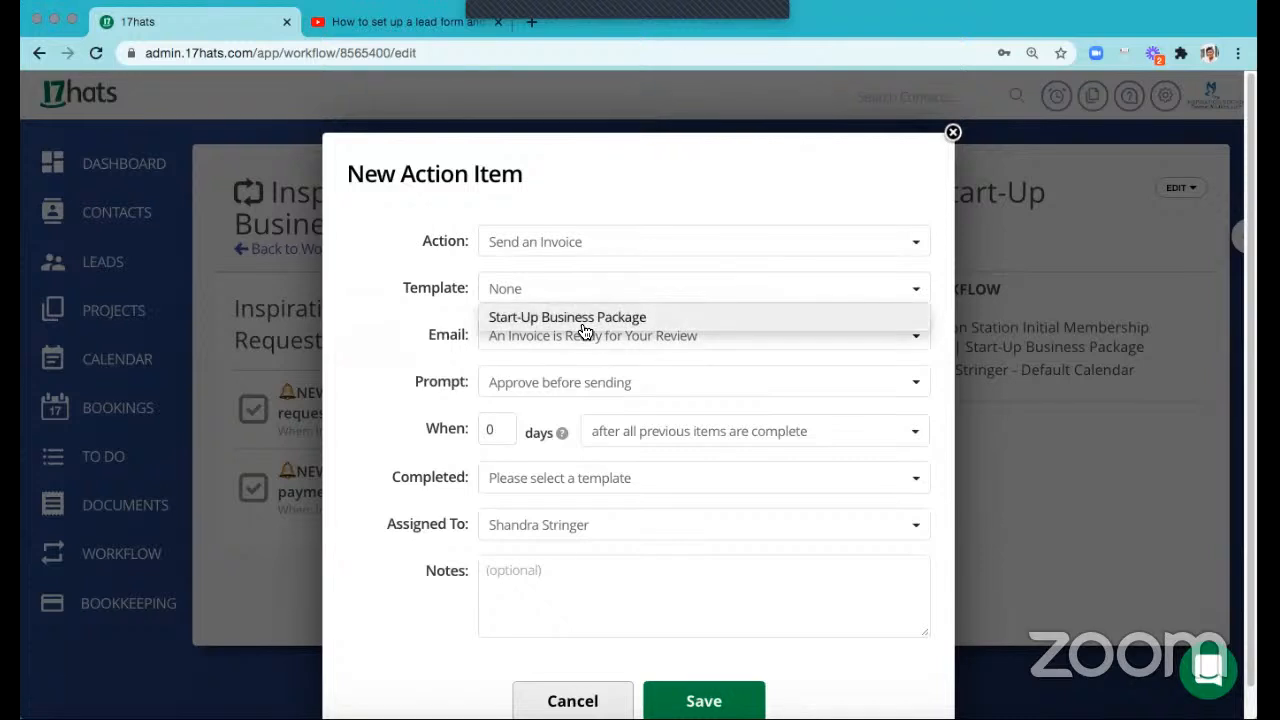
click(585, 317)
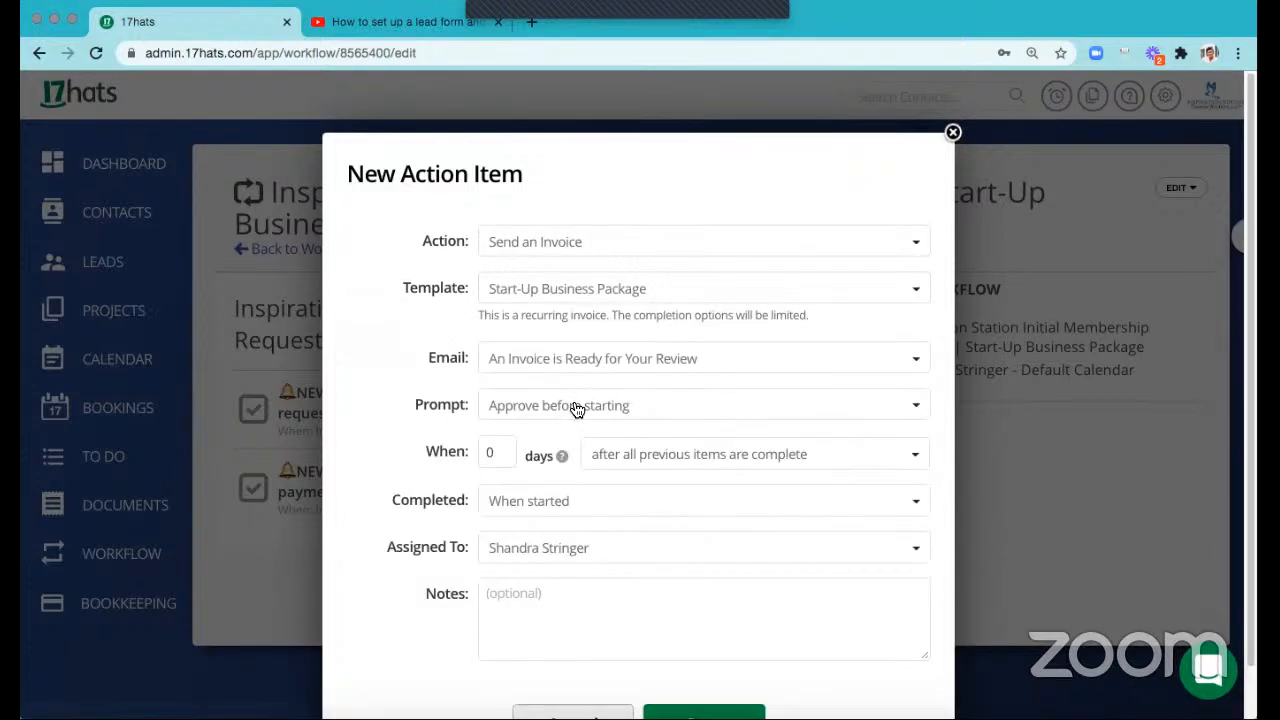
click(577, 408)
click(572, 456)
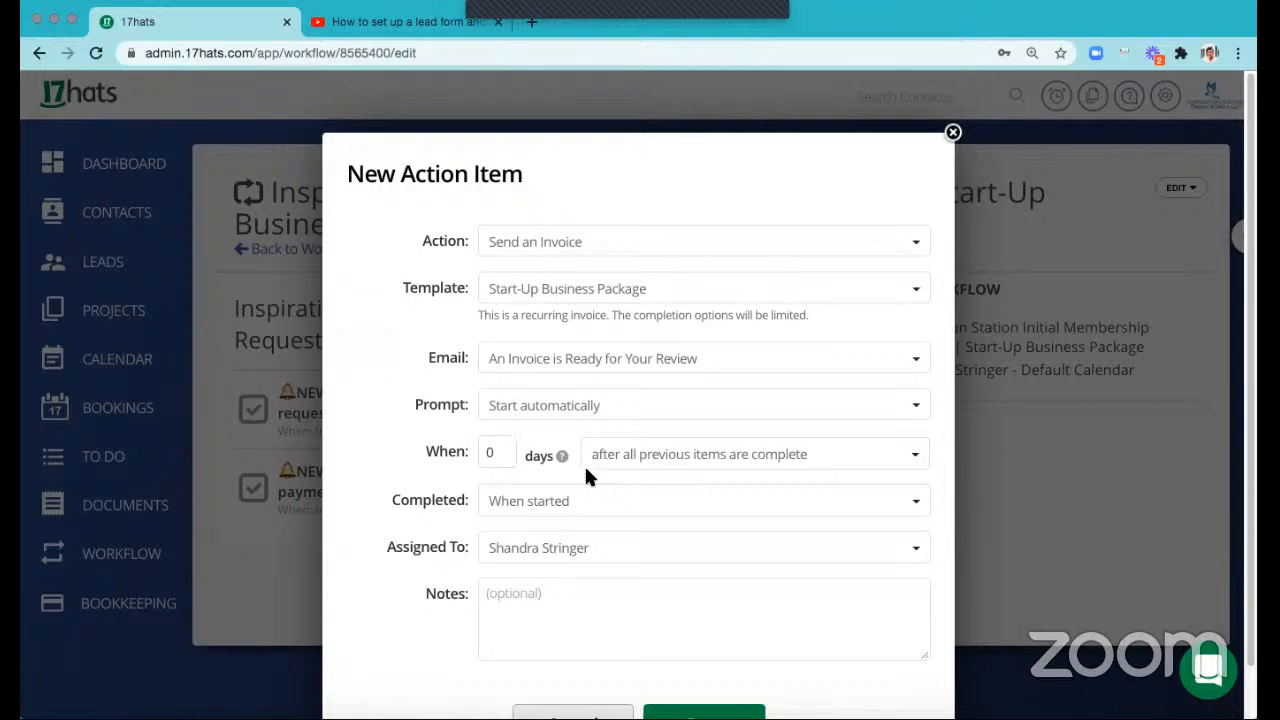
- Enter "Start-Up Business Package invoice" as the action item's note and save the item
scroll(610, 585, down, 1)
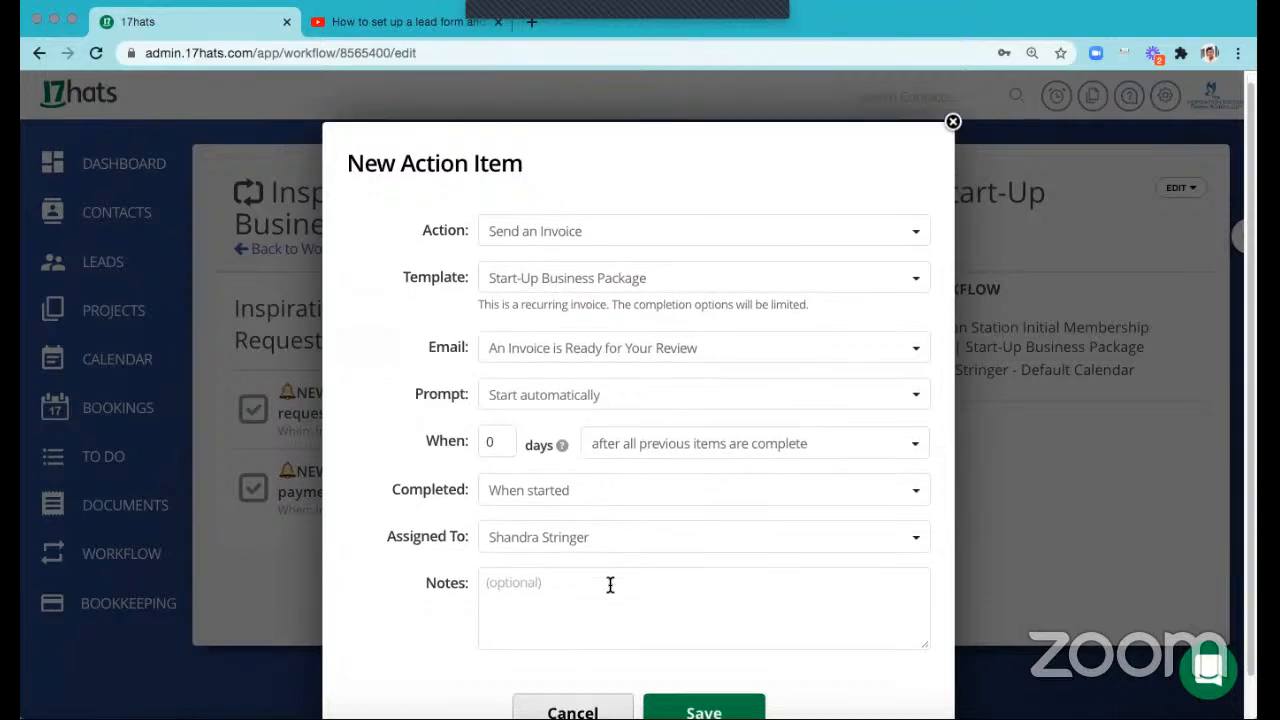
click(610, 585)
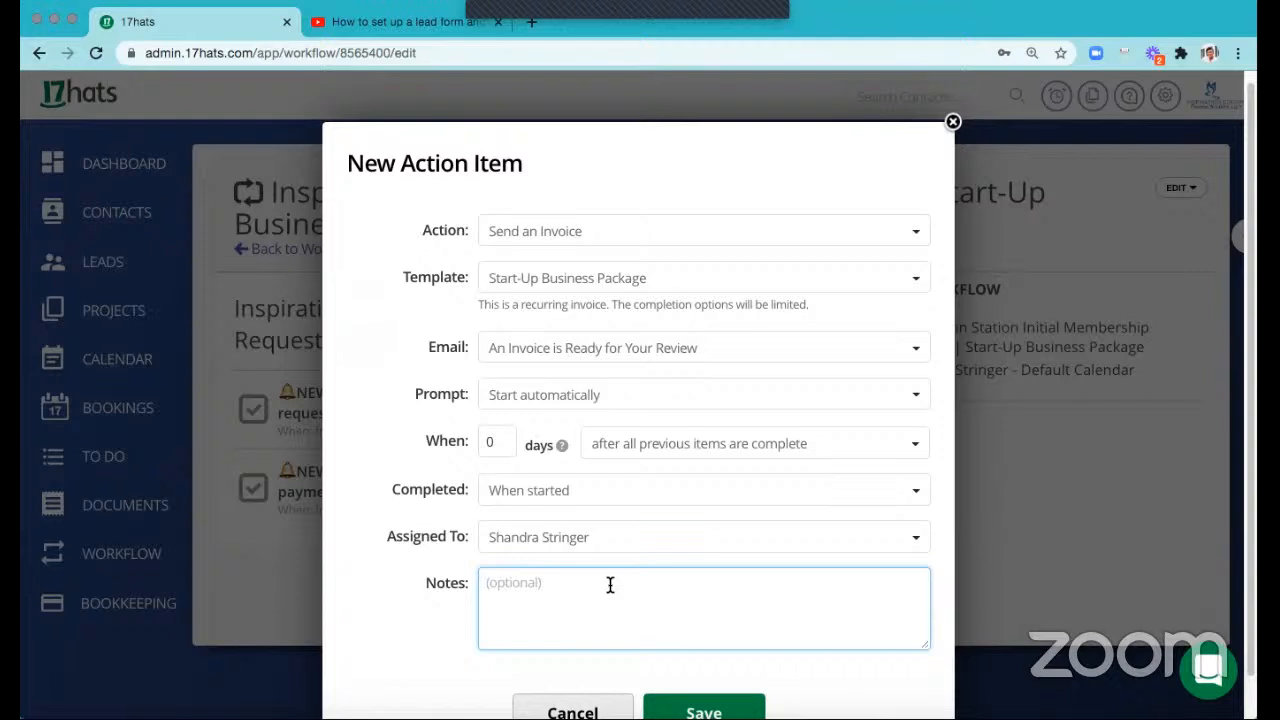
text(Start-Up Business Package)
text(invoi)
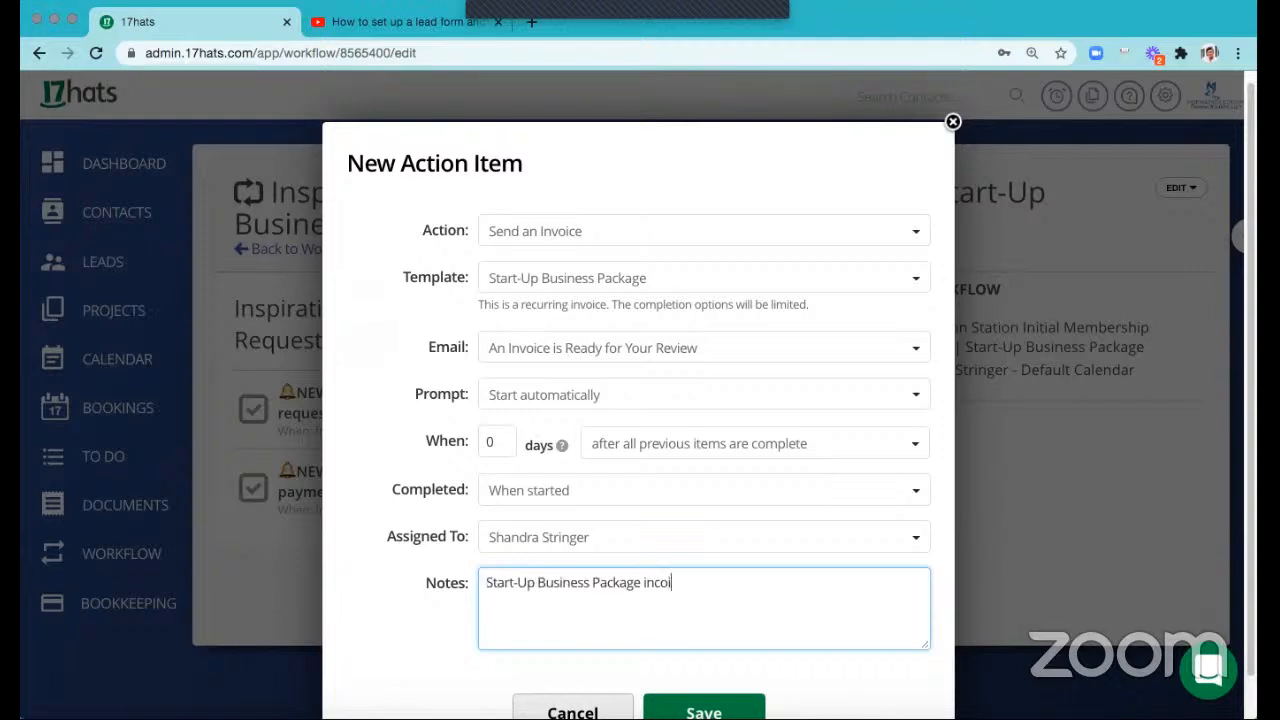
key(BackSpace)
key(BackSpace)
key(BackSpace)
text(voice)
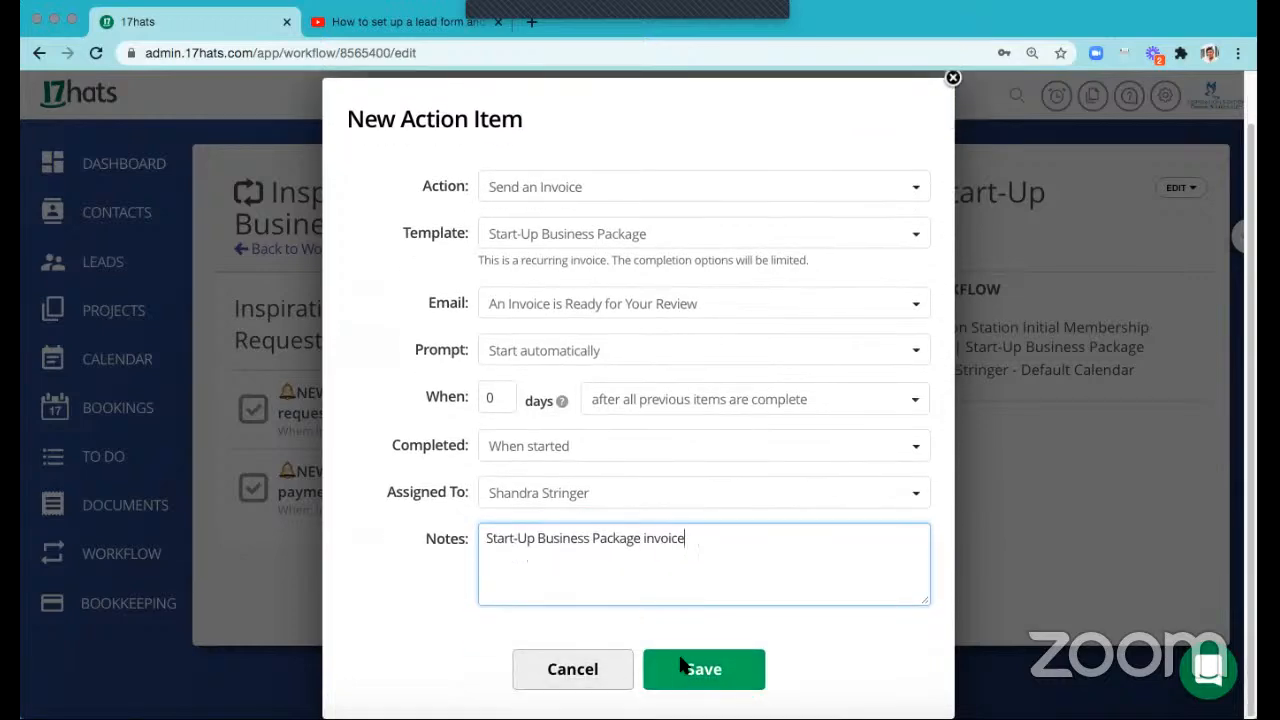
click(690, 668)
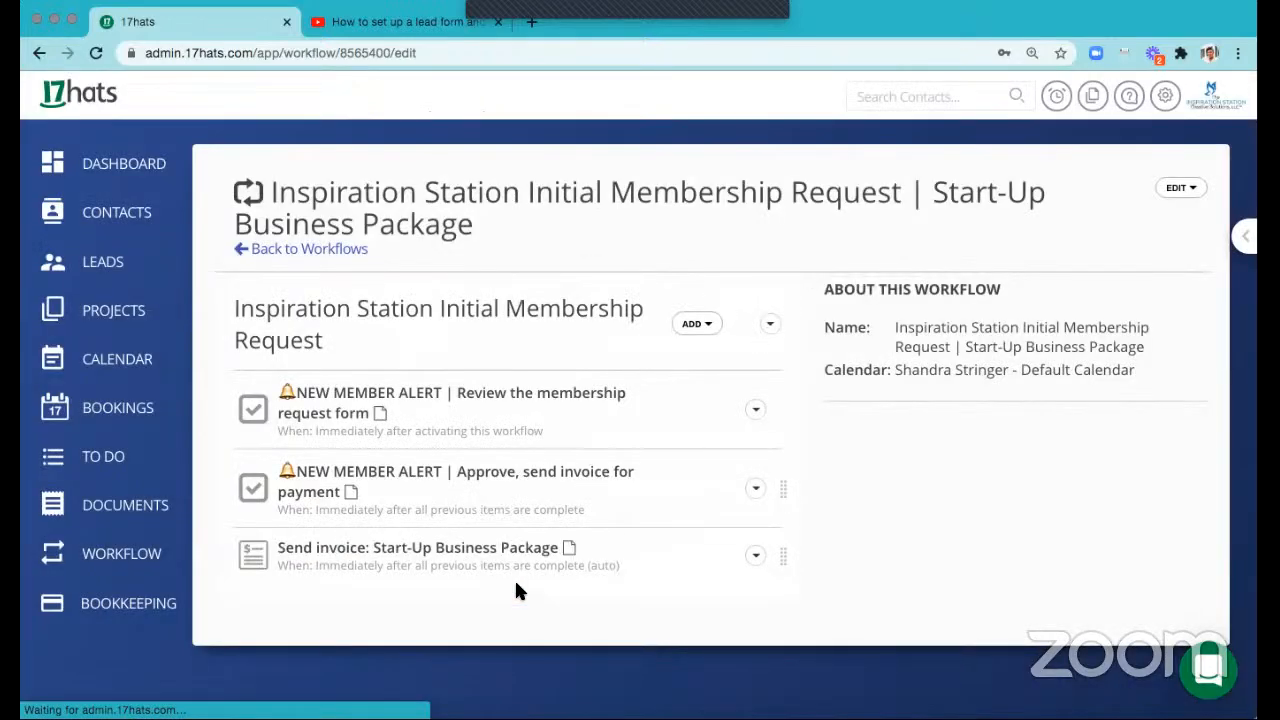
- Create a new email template for another workflow action and name it "Start-Up Business Package Welcome Email"
click(697, 325)
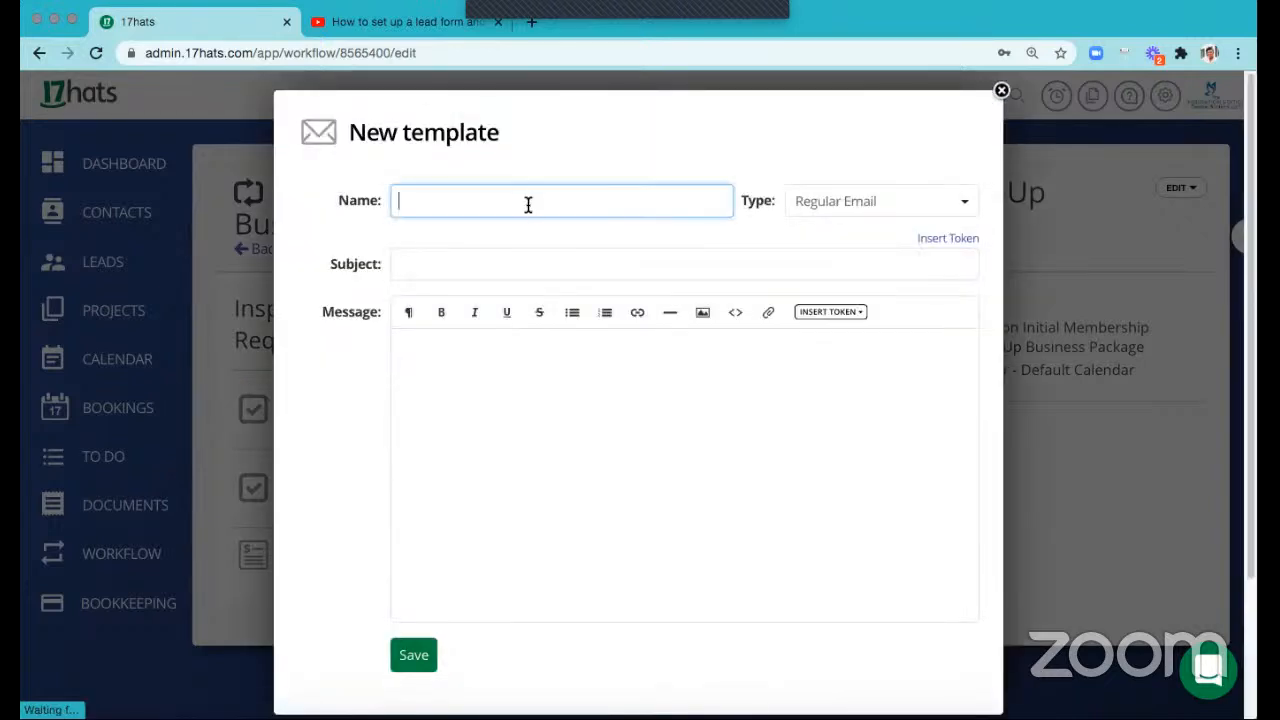
text(Start-Up Business Package)
text(Welcome Em)
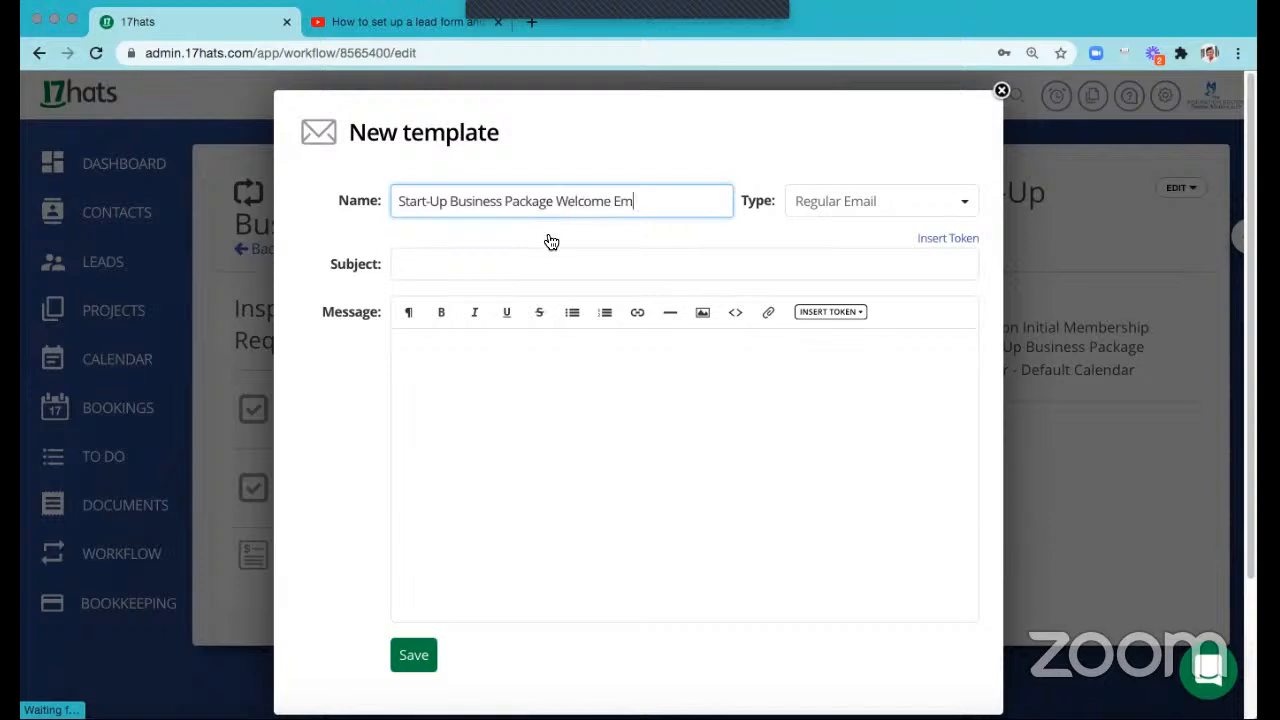
text(ail)
key(Tab)
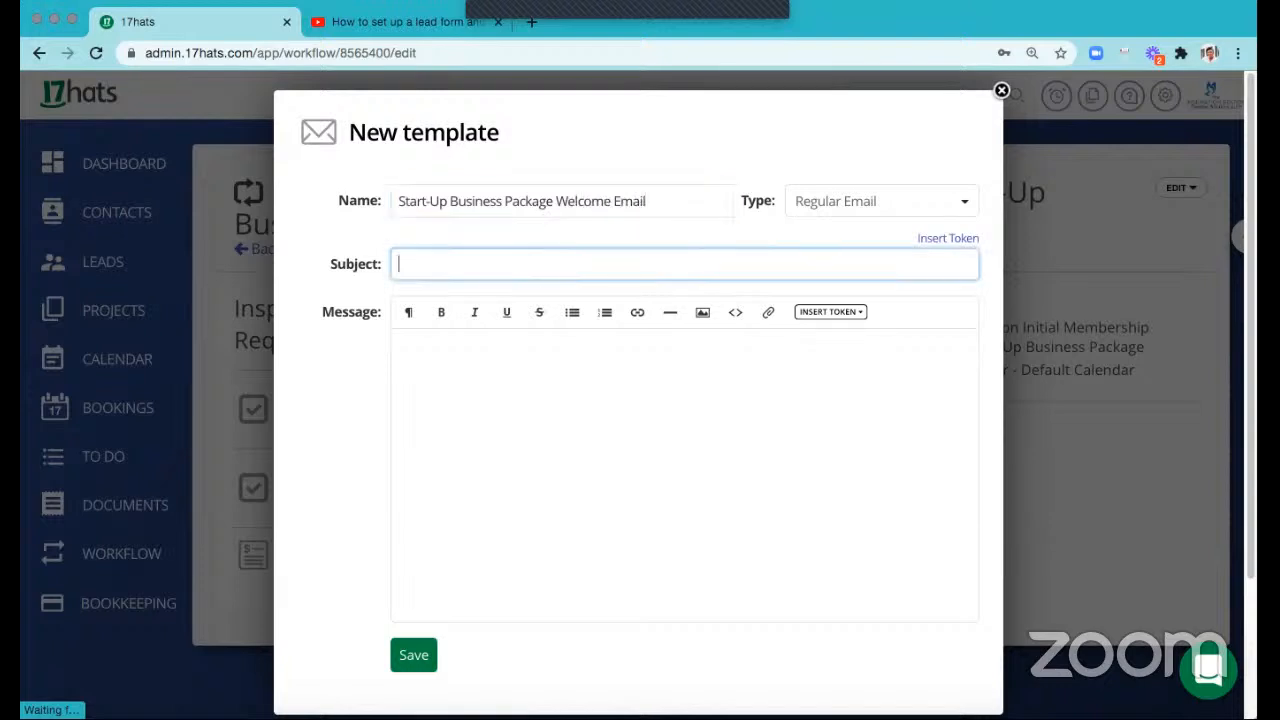
- Set the email template's subject to "Welcome to the Inspiration Station!"
text(Welco)
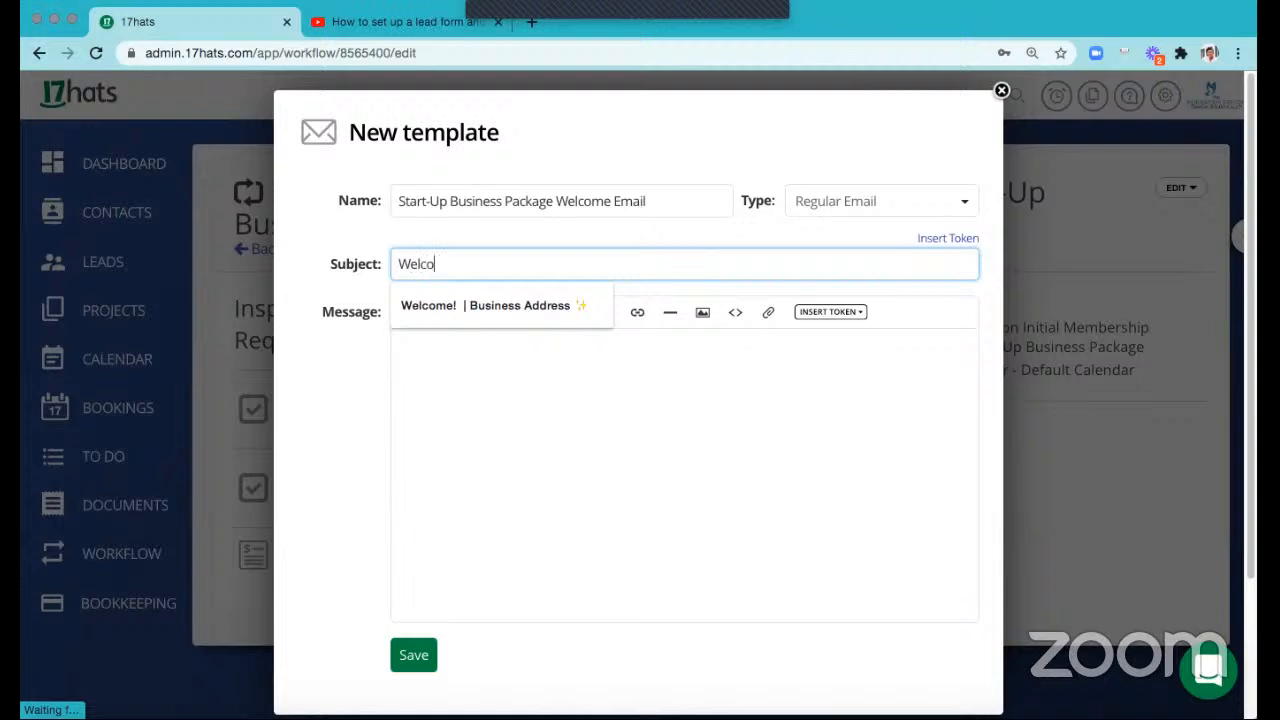
text(me to)
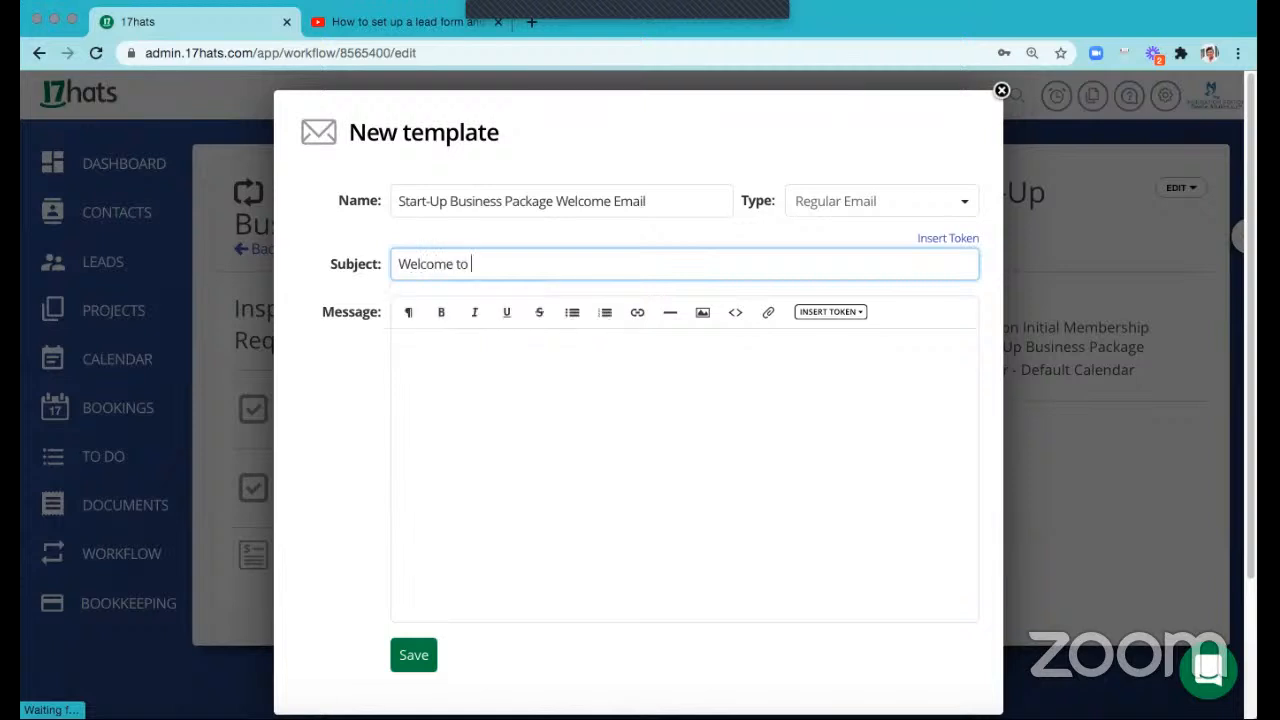
text( the Inspiration Station!)
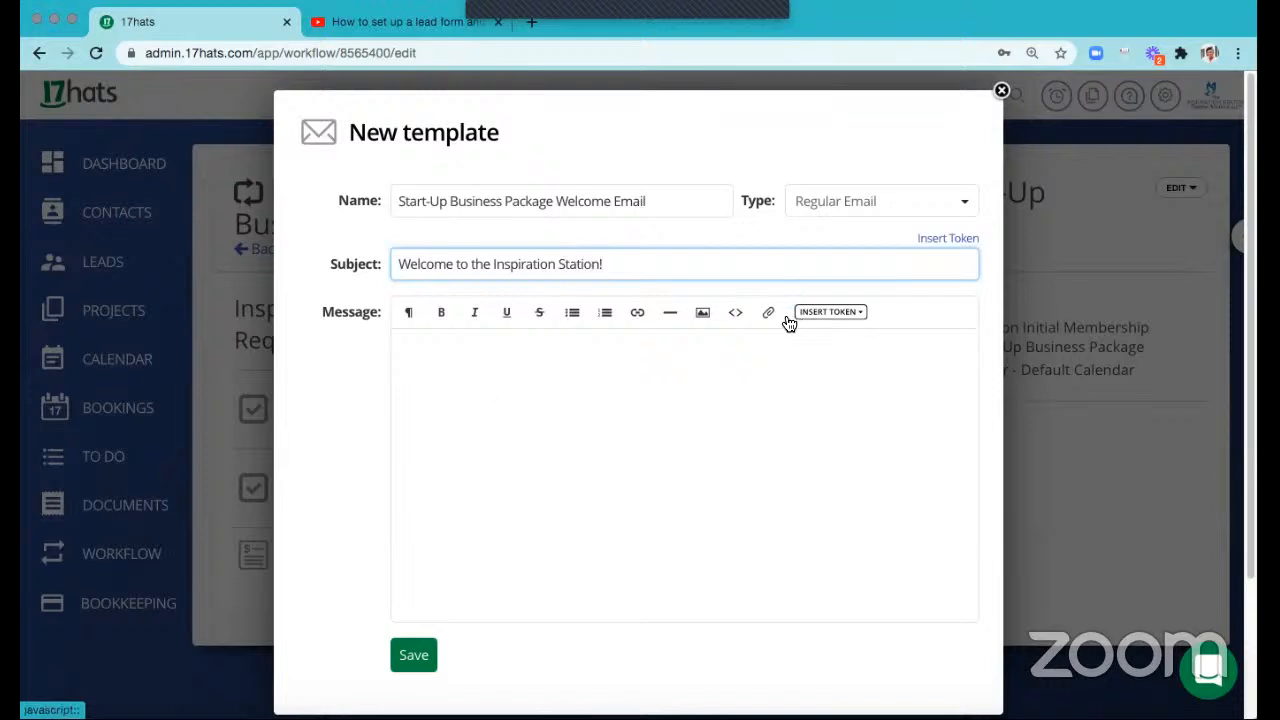
- Start the message with the greeting "Hi, [contact] First name!", inserting the contact's first name as a token
click(662, 338)
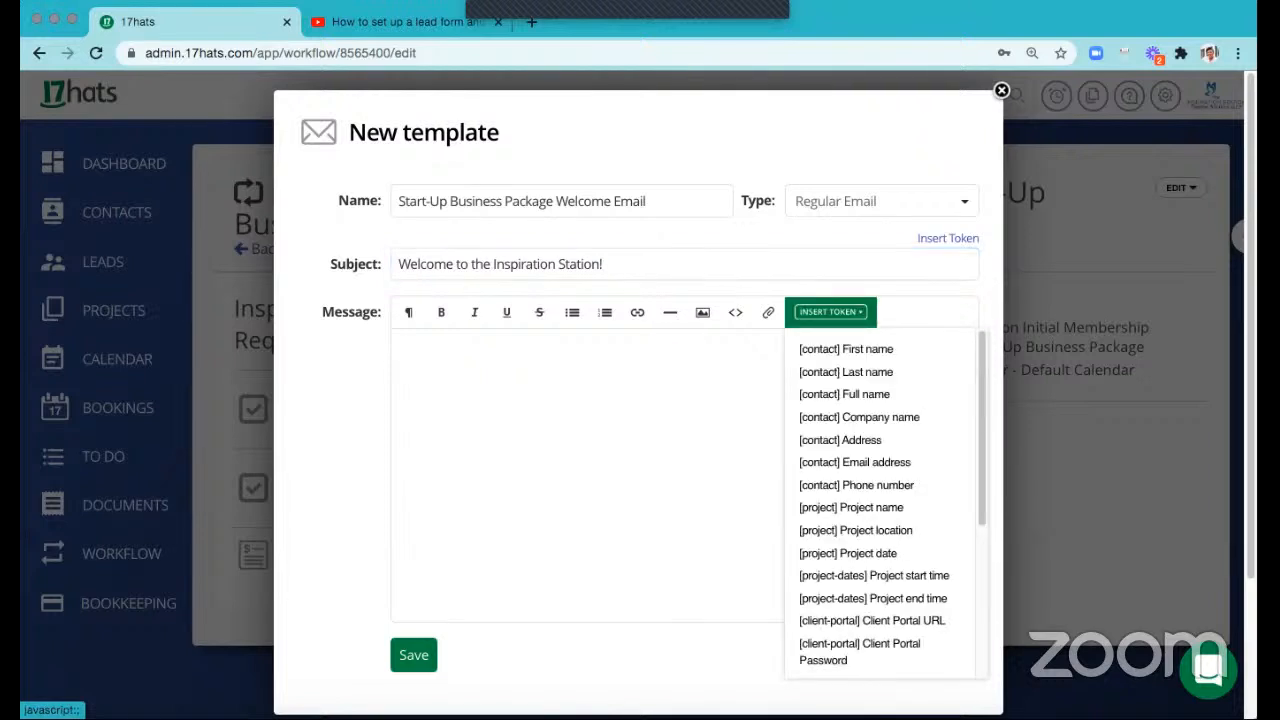
click(677, 368)
text(Hi,)
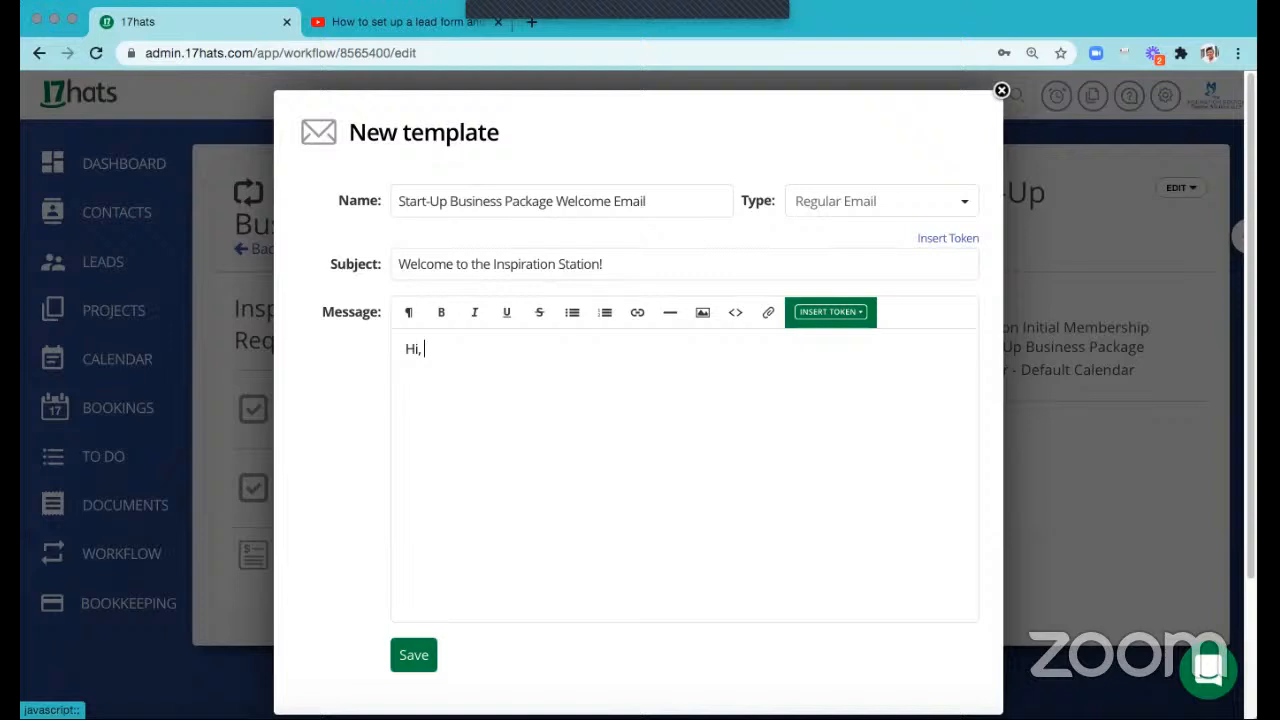
click(830, 312)
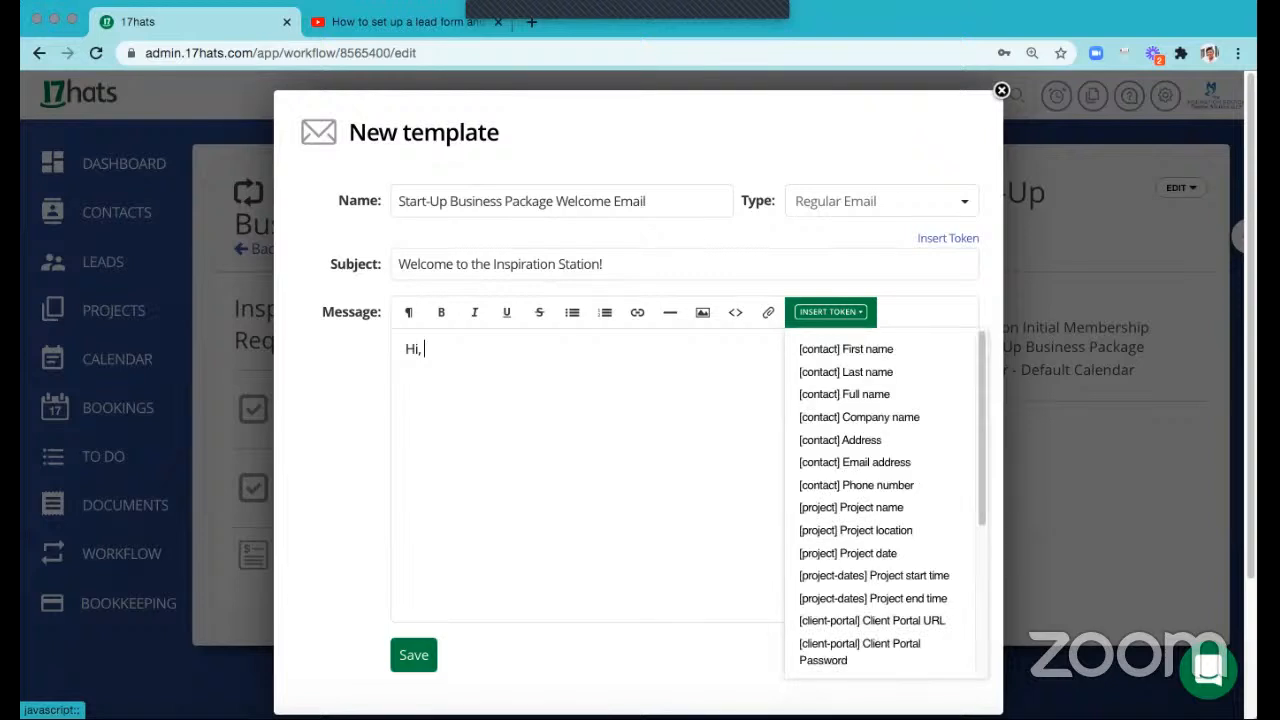
click(846, 349)
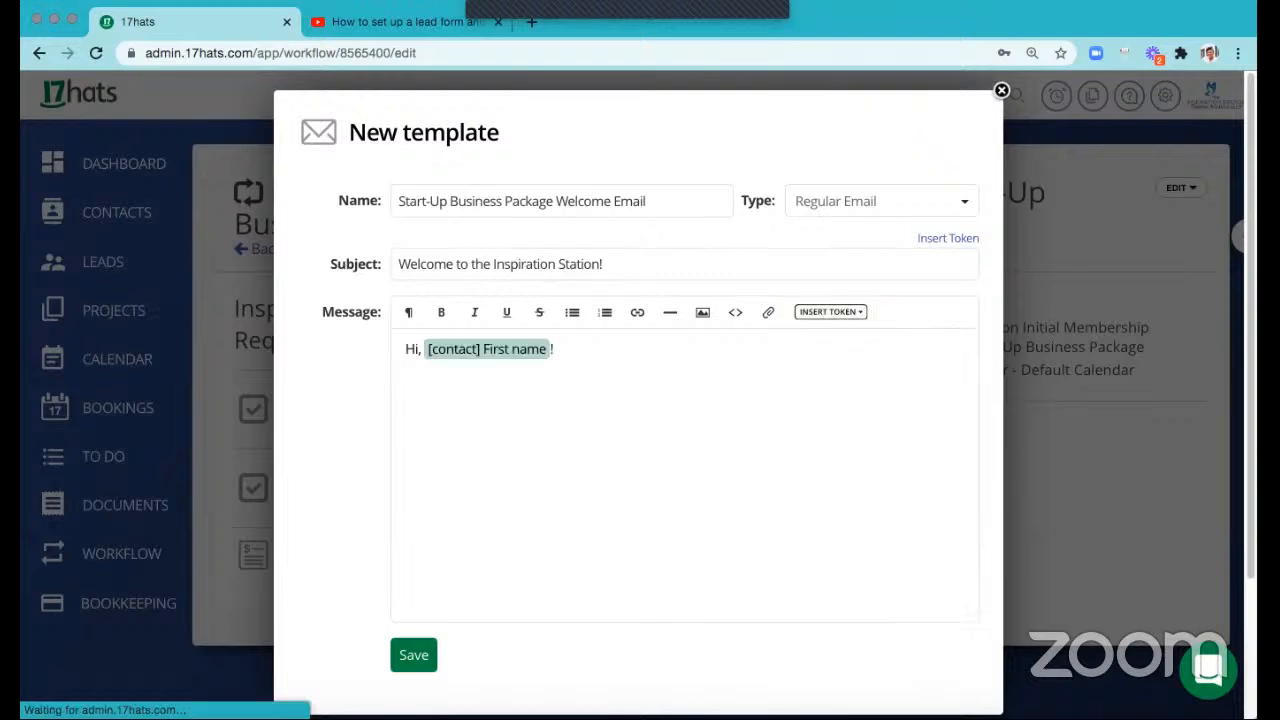
text(!)
- Add a new paragraph reading "We are so happy to have you as a new member of our family."
key(Return)
text(We are so shappy to)
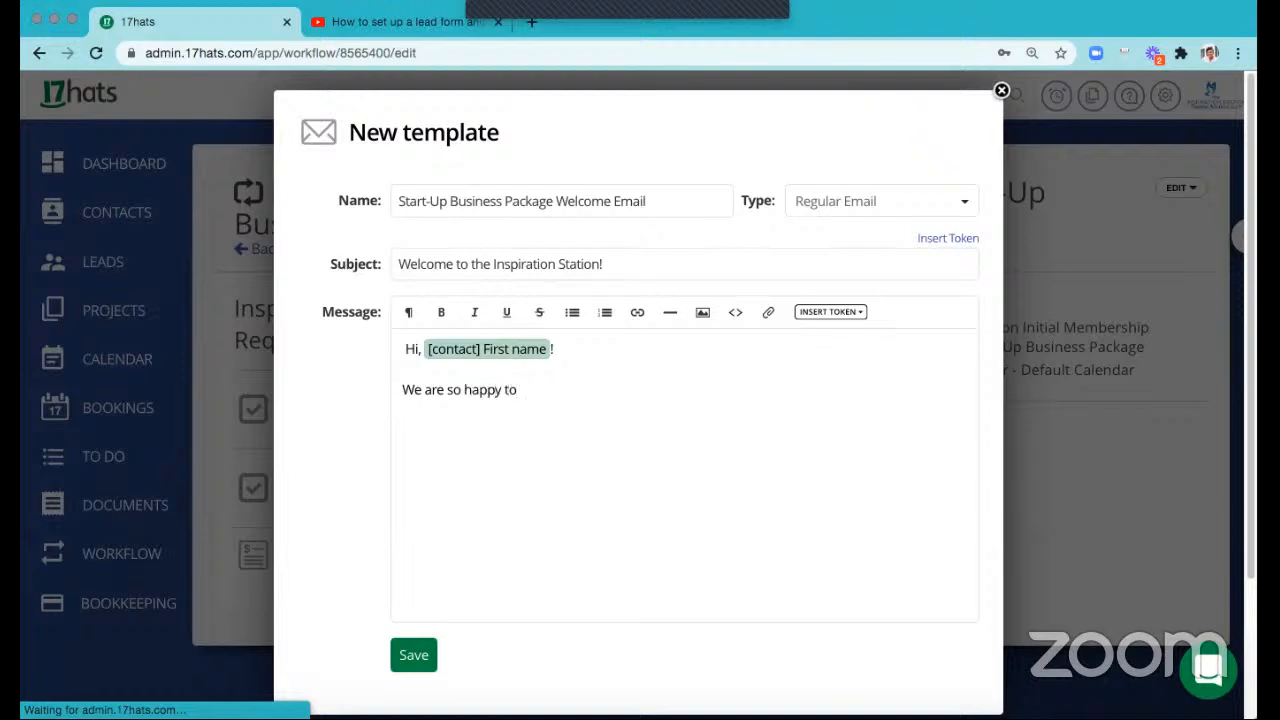
text( have you as a new membe)
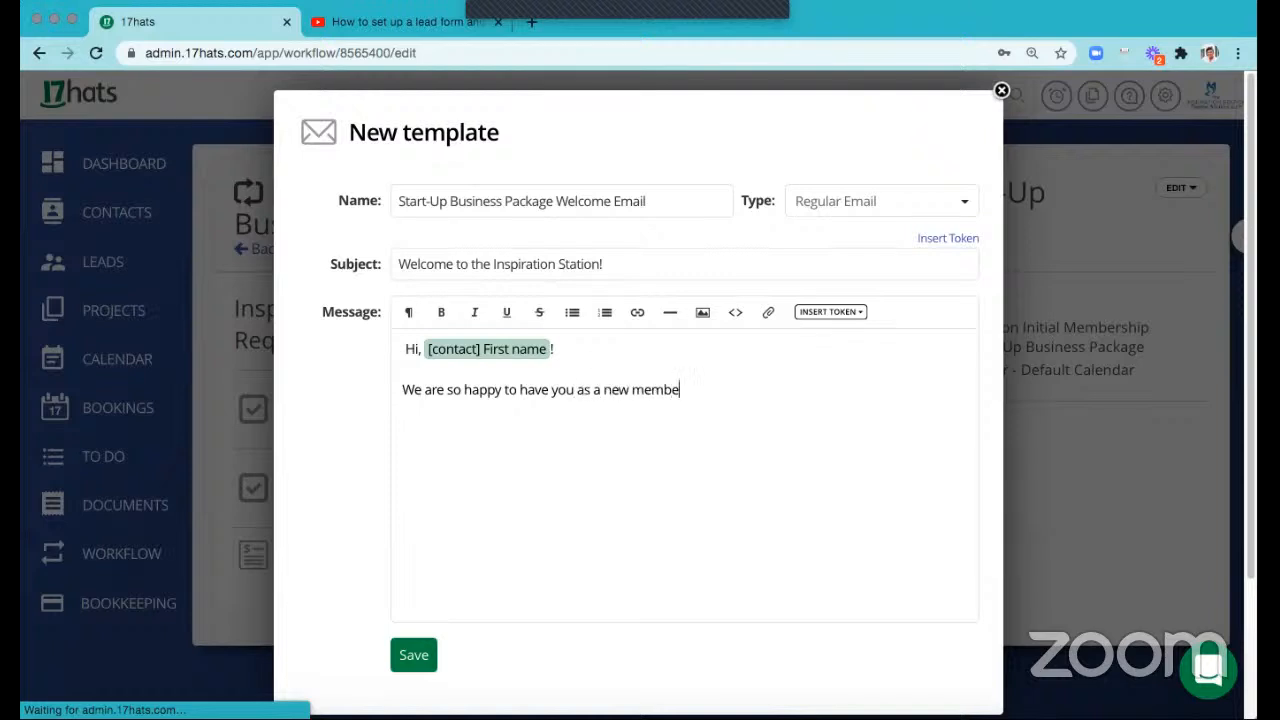
text(r of our)
text( f)
text(amily.)
- Continue the paragraph with "The Inspiration Station for Creative Solutions is a growing, thriving community."
text( Thne)
key(BackSpace)
key(BackSpace)
text(e I)
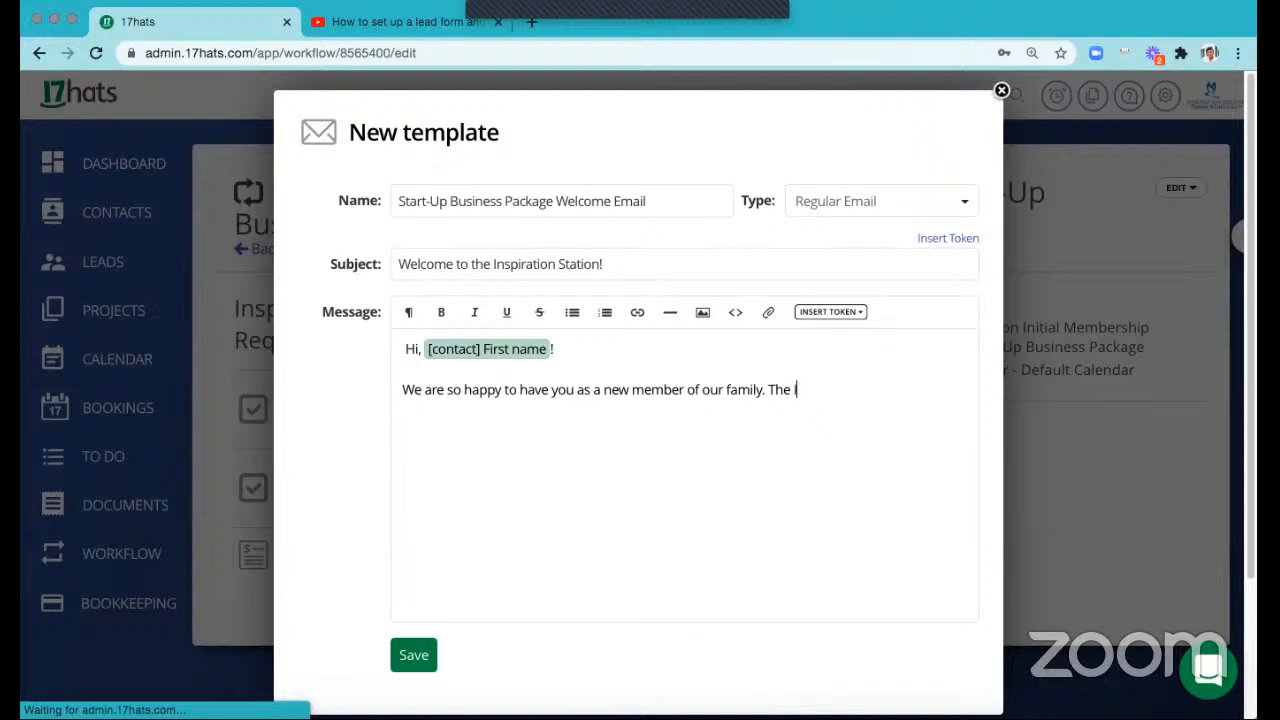
text(nspiration Station for Creat)
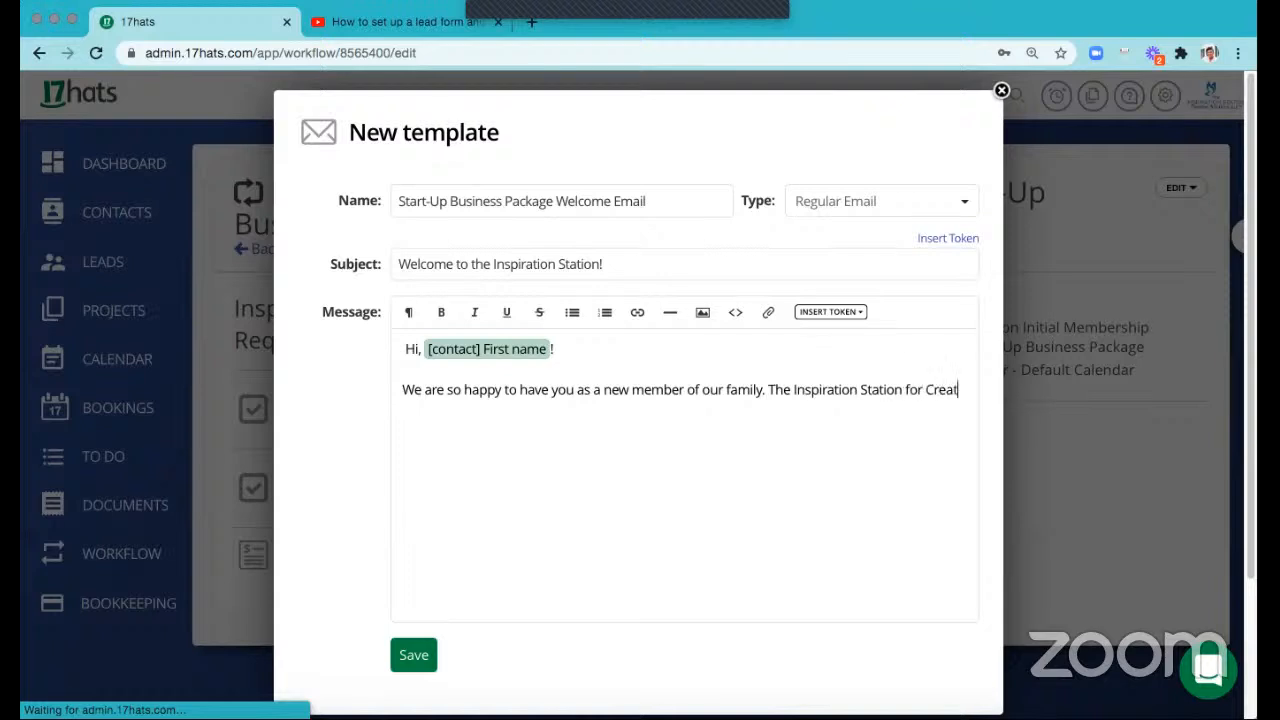
text(ive Sol)
text(utions)
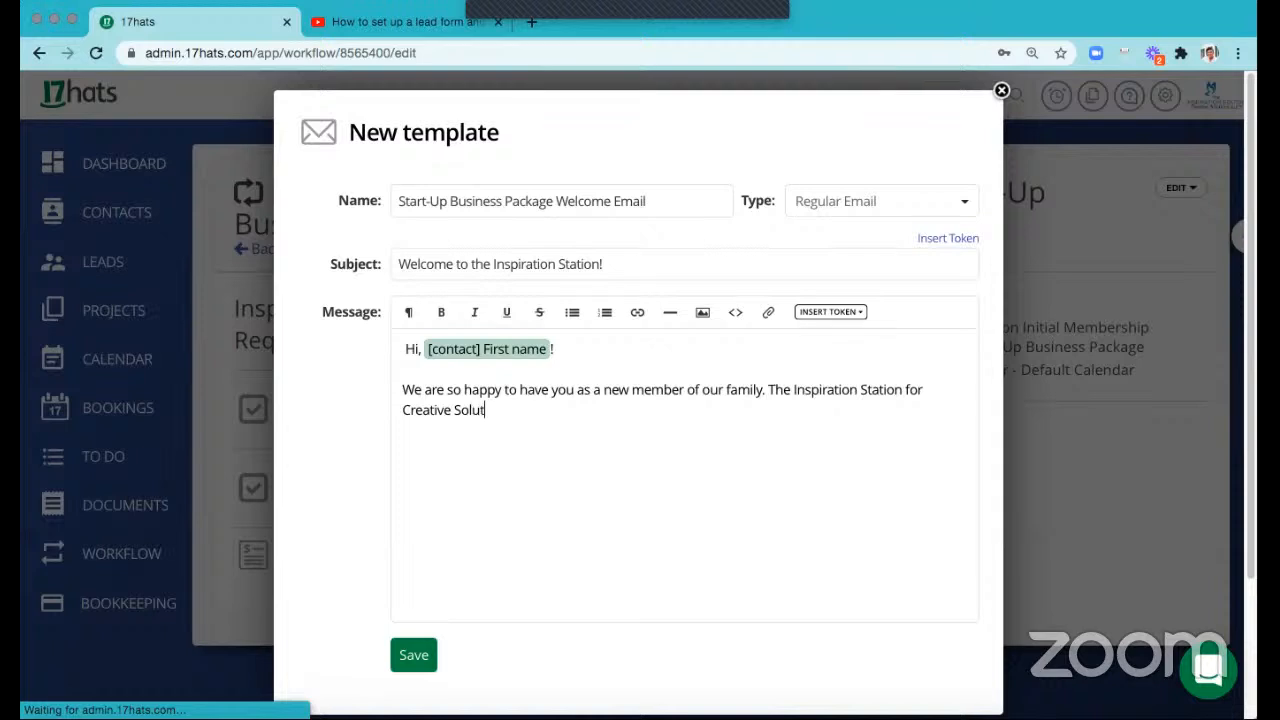
text( is a growing, )
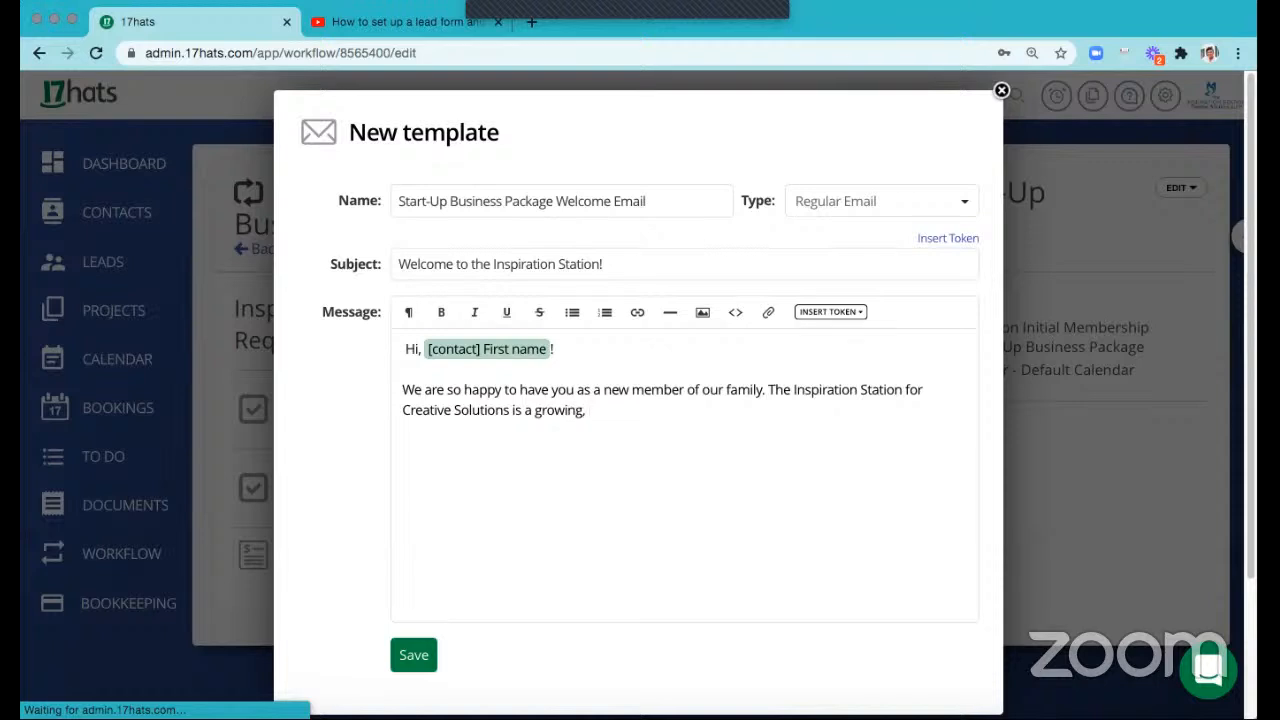
text(t)
key(BackSpace)
text(thriving communit)
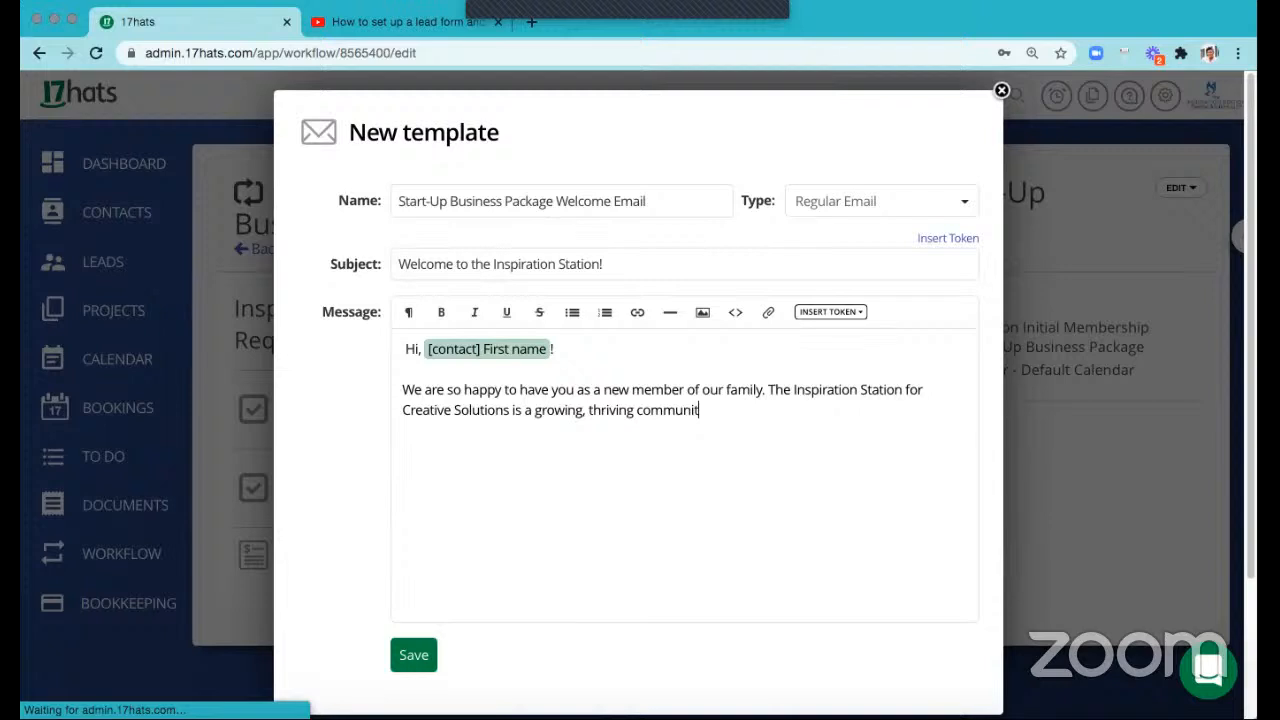
text(y.)
- Add "Your package includes:" followed by Corporate Address & Mail Storage, Discounted Copying, Fax, Printing, & Notary Services, Discounts on Event Registration and Discount on meeting room space
key(Return)
text(Your package includes)
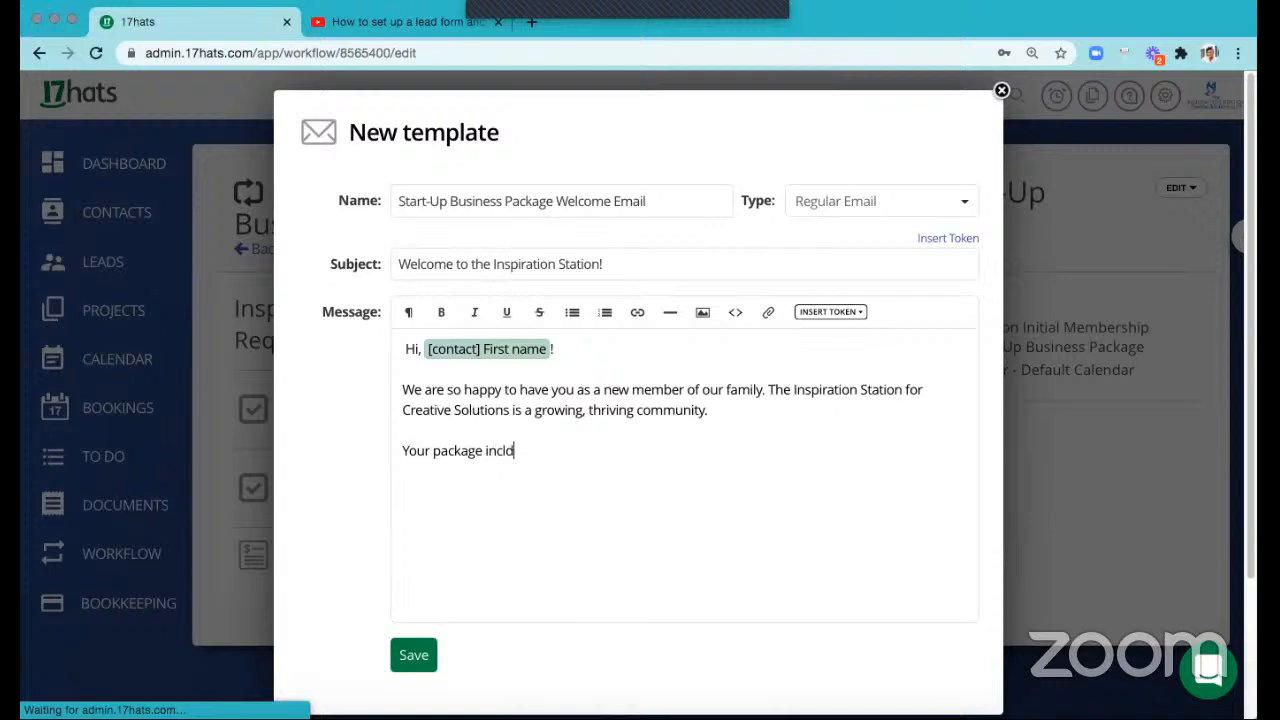
text(:)
key(Return)
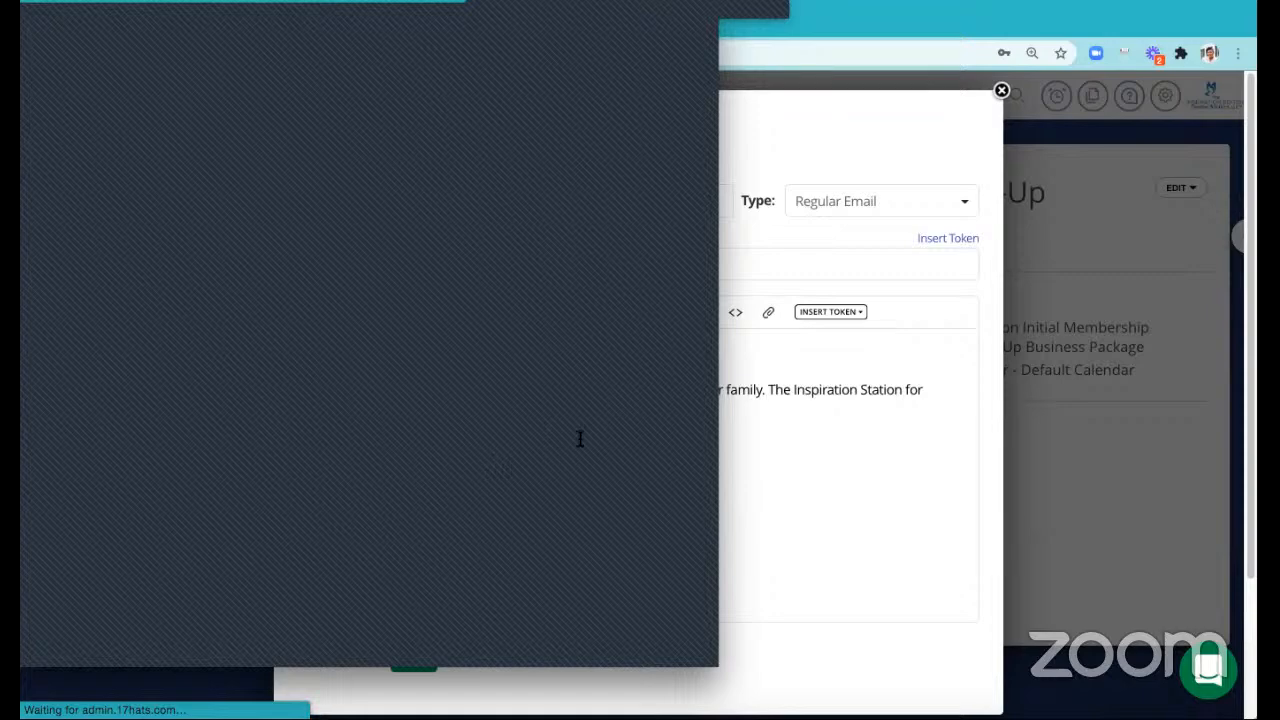
key(Return)
text(Corporate Address & Mail Storage Discounted Copying, Fax, Printing, & Notary Services Discounts on Event Registration Discount on meeting room space)
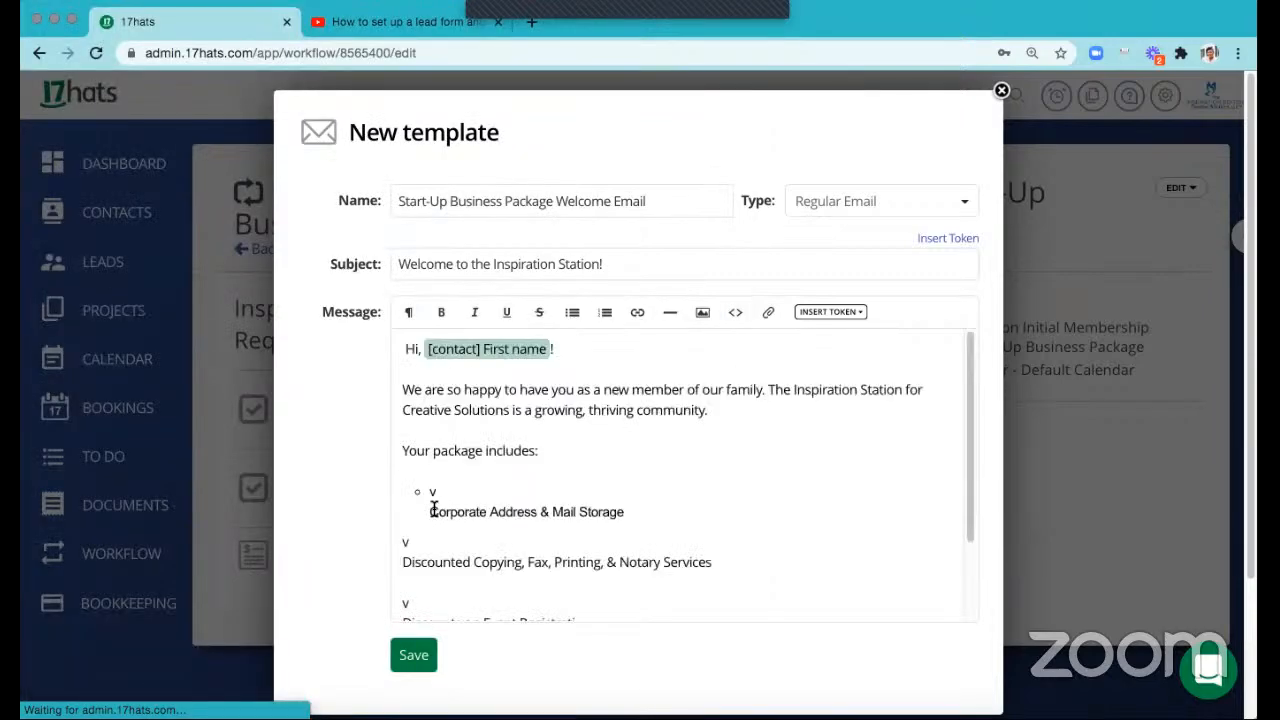
- Remove the stray "v" and bullet before "Corporate Address & Mail Storage", placing it on the line directly under "Your package includes:"
click(430, 511)
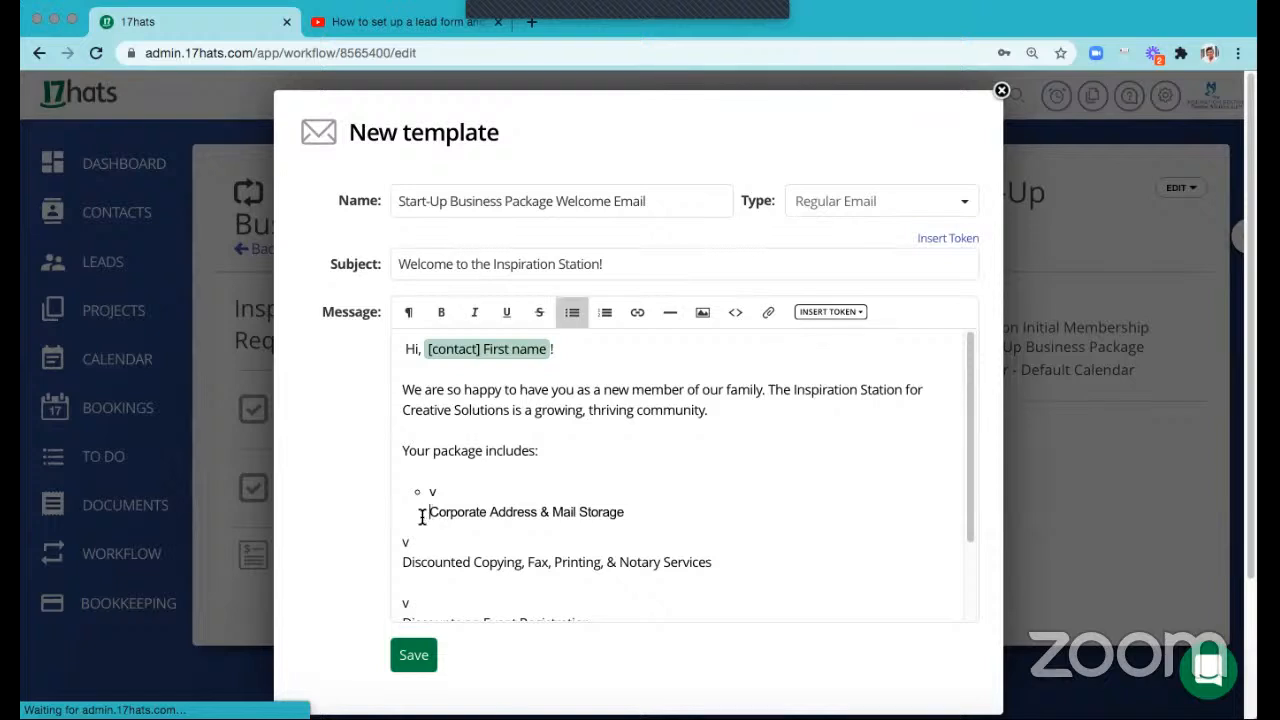
key(BackSpace)
key(BackSpace)
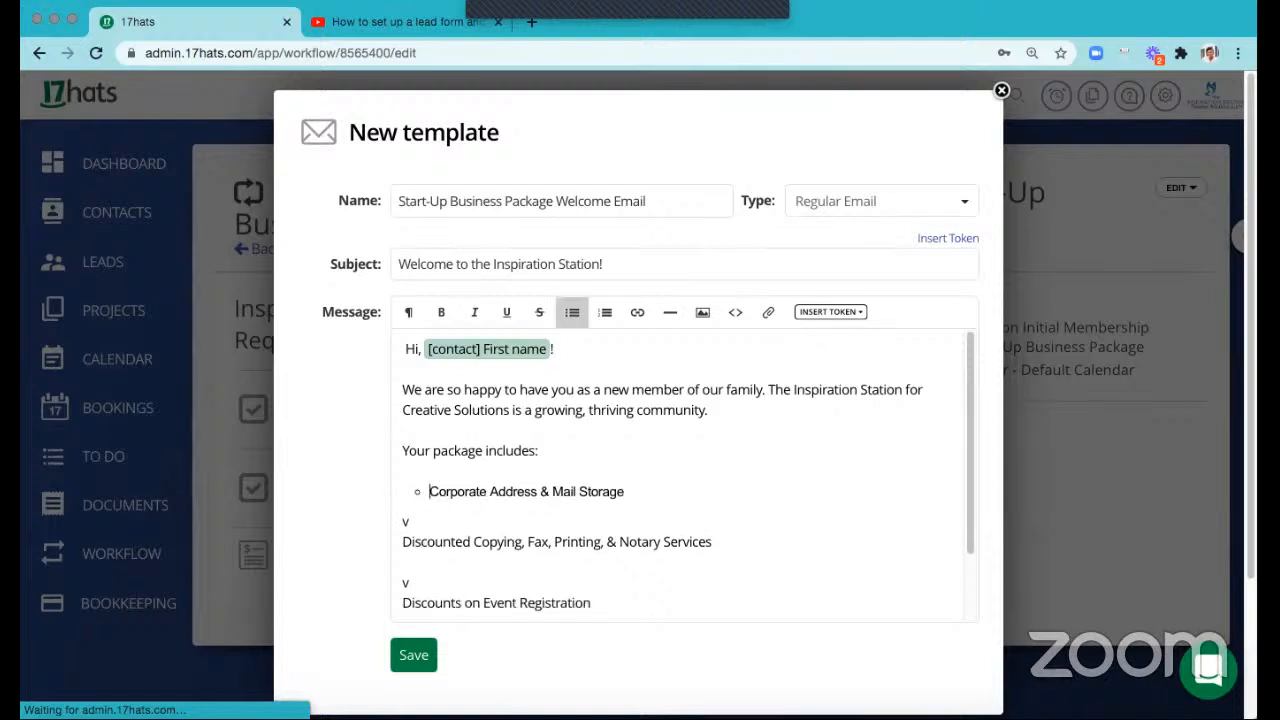
key(BackSpace)
key(BackSpace)
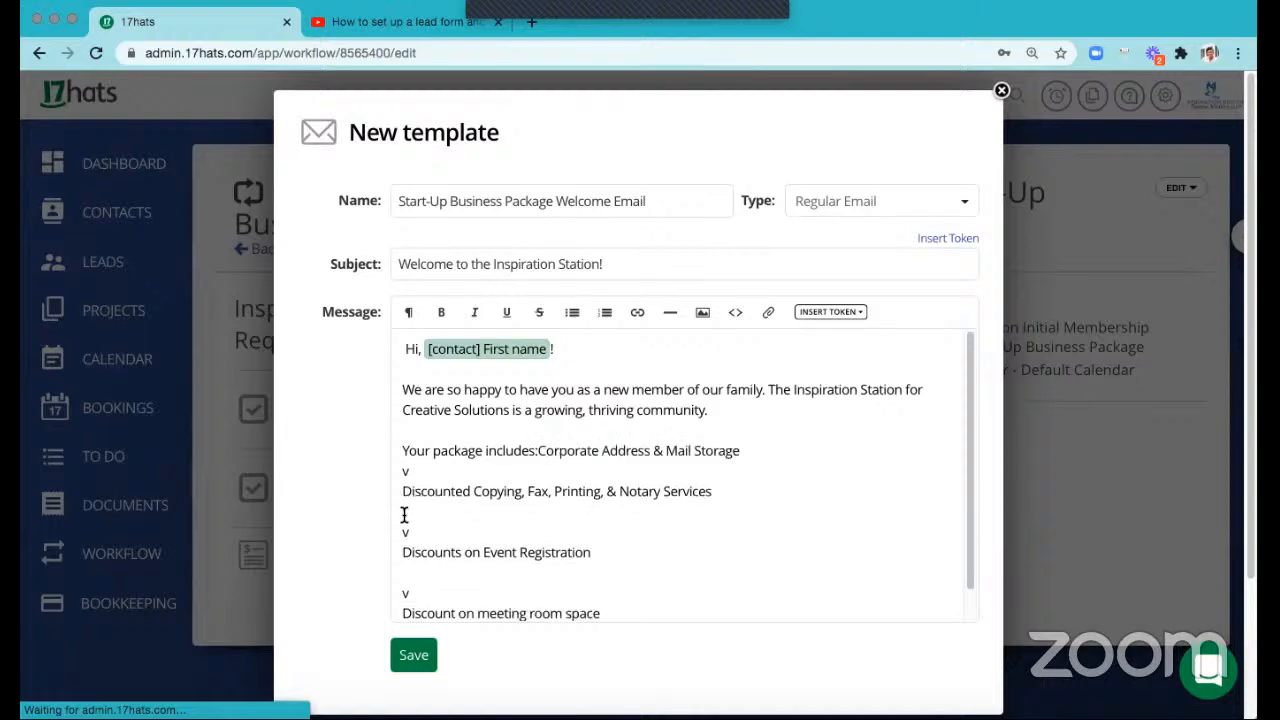
key(Return)
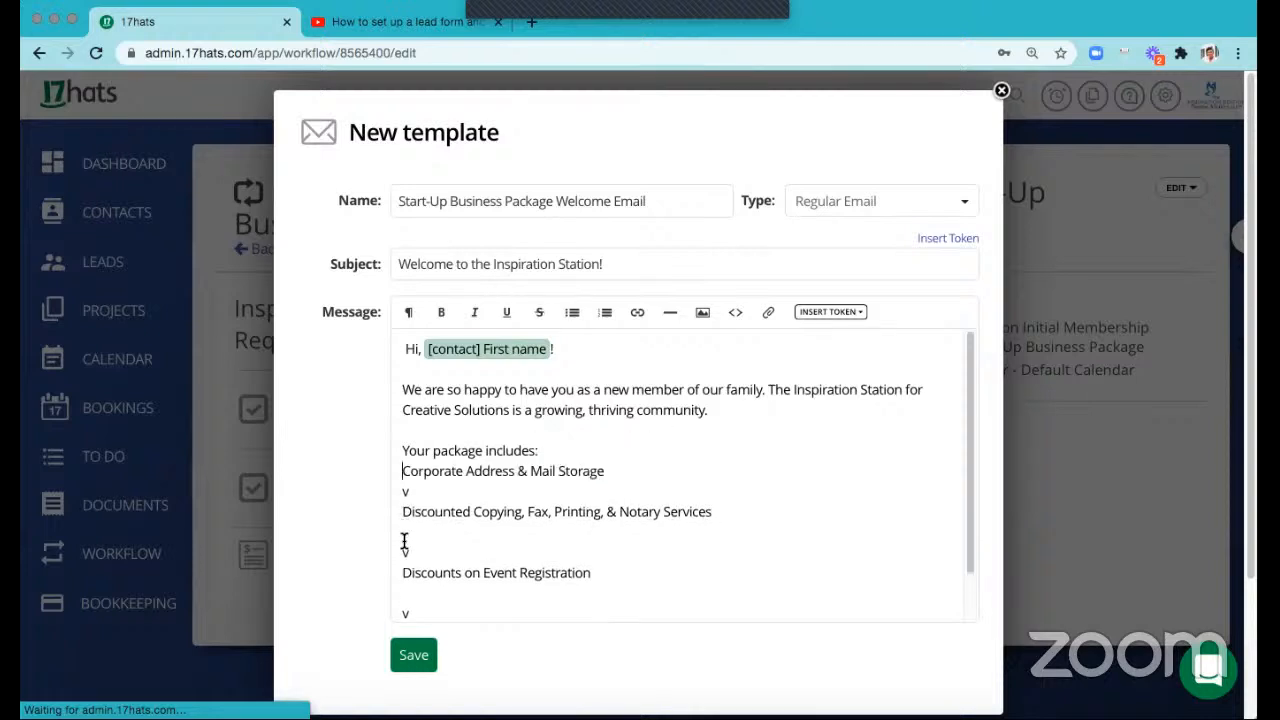
- Delete the stray "v" characters and blank lines around the other three package benefits so they sit on consecutive lines
key(Down)
key(Delete)
key(Delete)
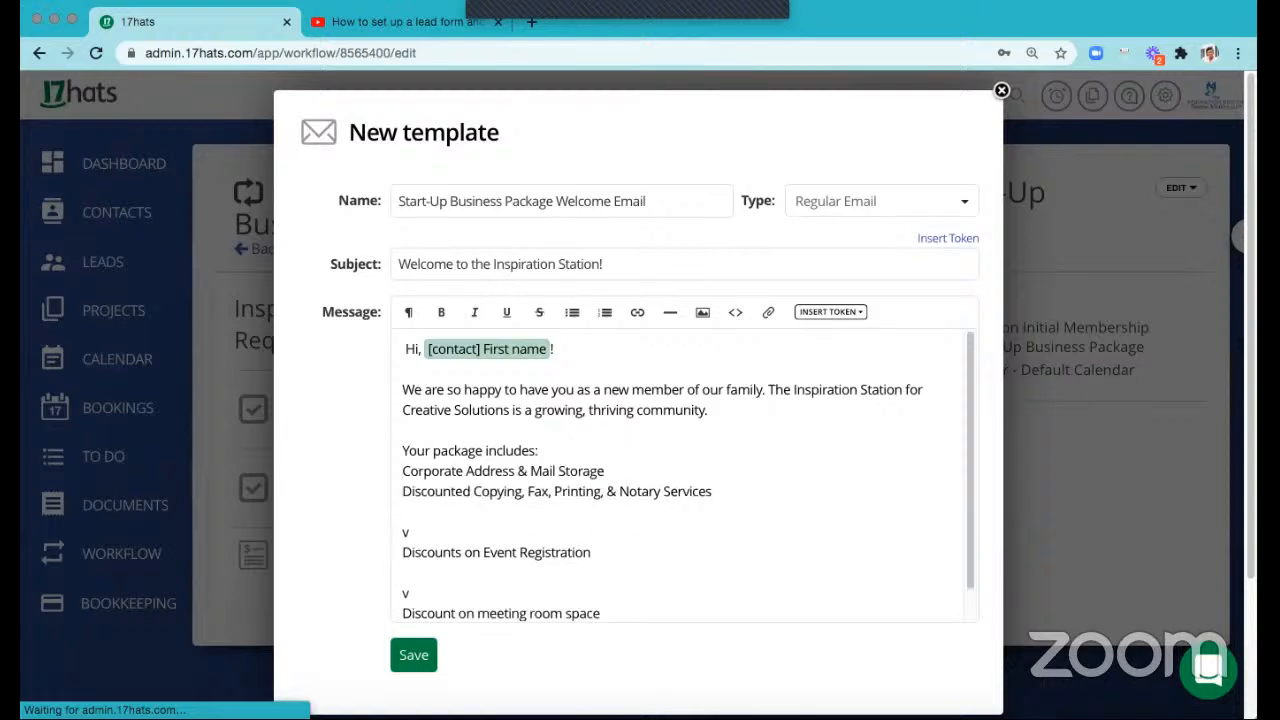
key(Down)
key(Delete)
key(Delete)
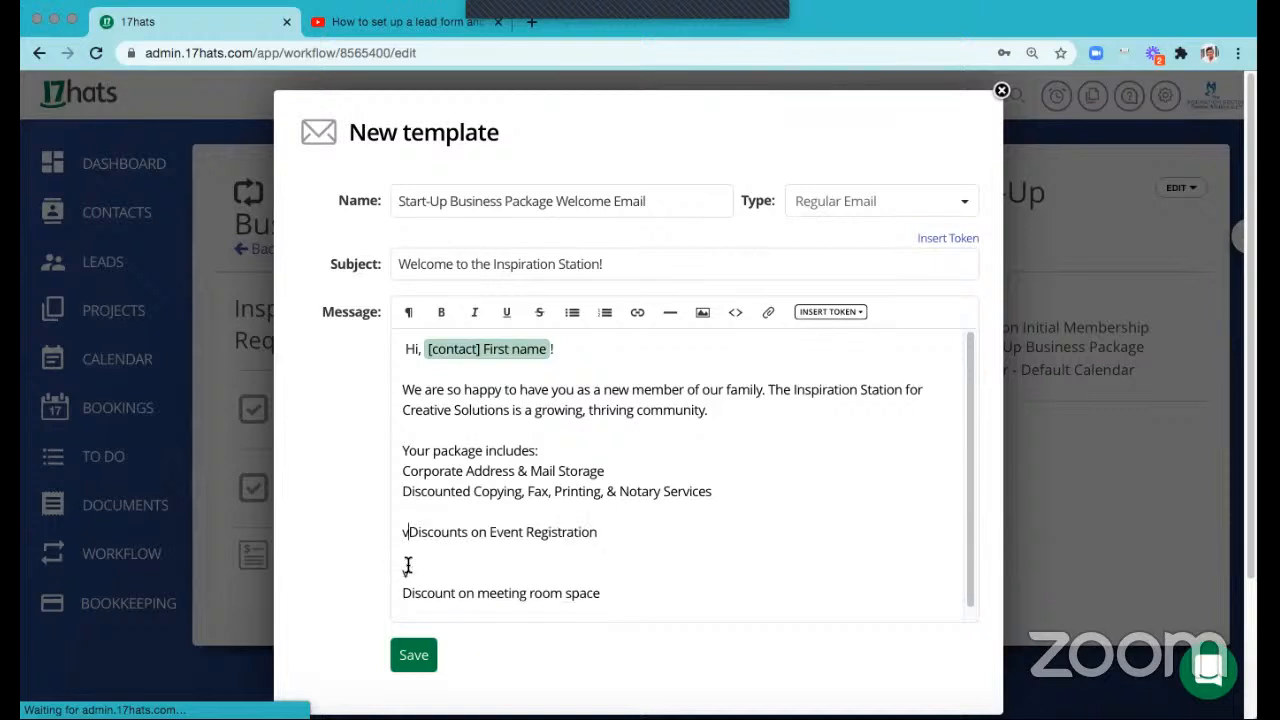
key(Delete)
key(Down)
key(Delete)
key(Delete)
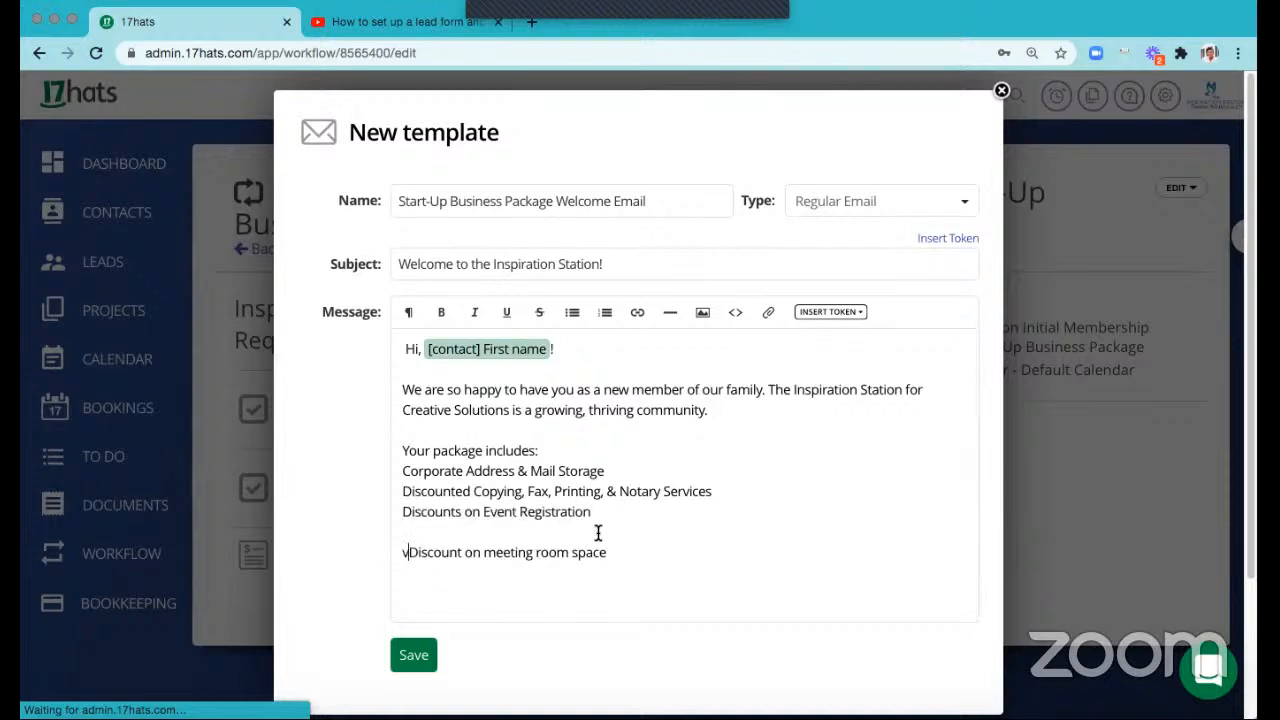
key(Delete)
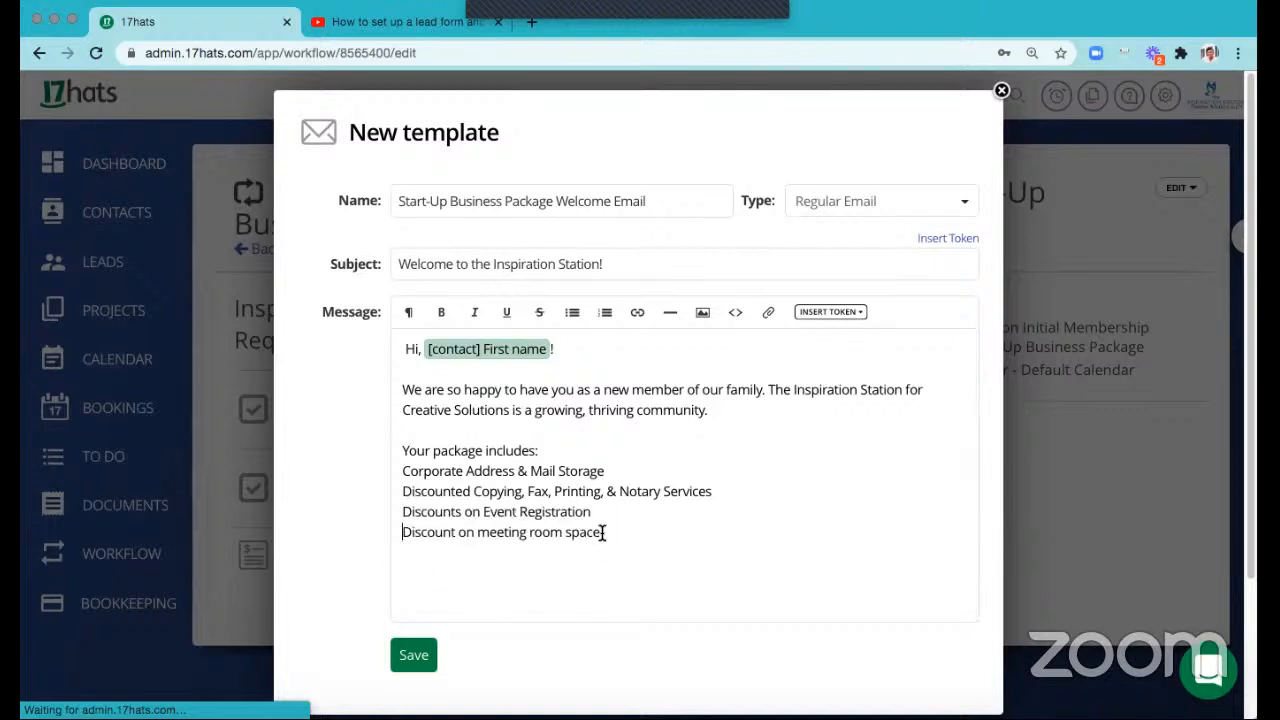
- Format the four package benefit lines as a bulleted list
click(409, 470)
key(super+shift+Down)
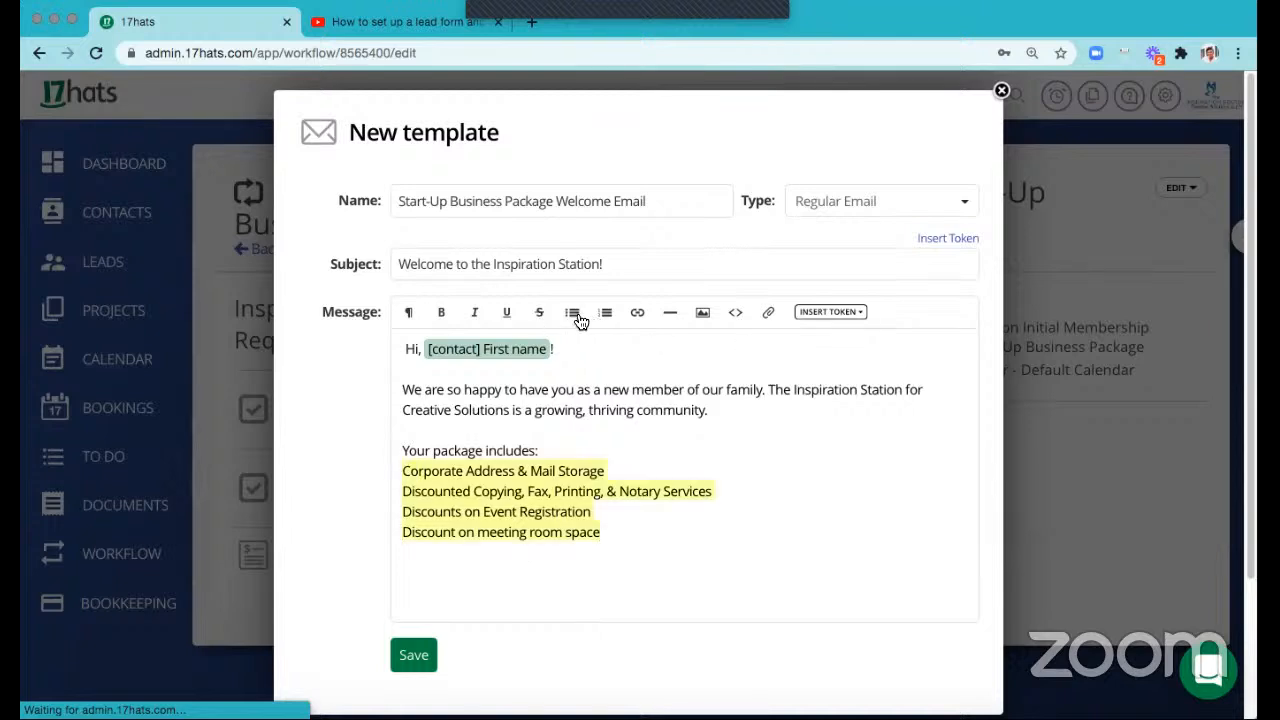
click(574, 315)
click(634, 537)
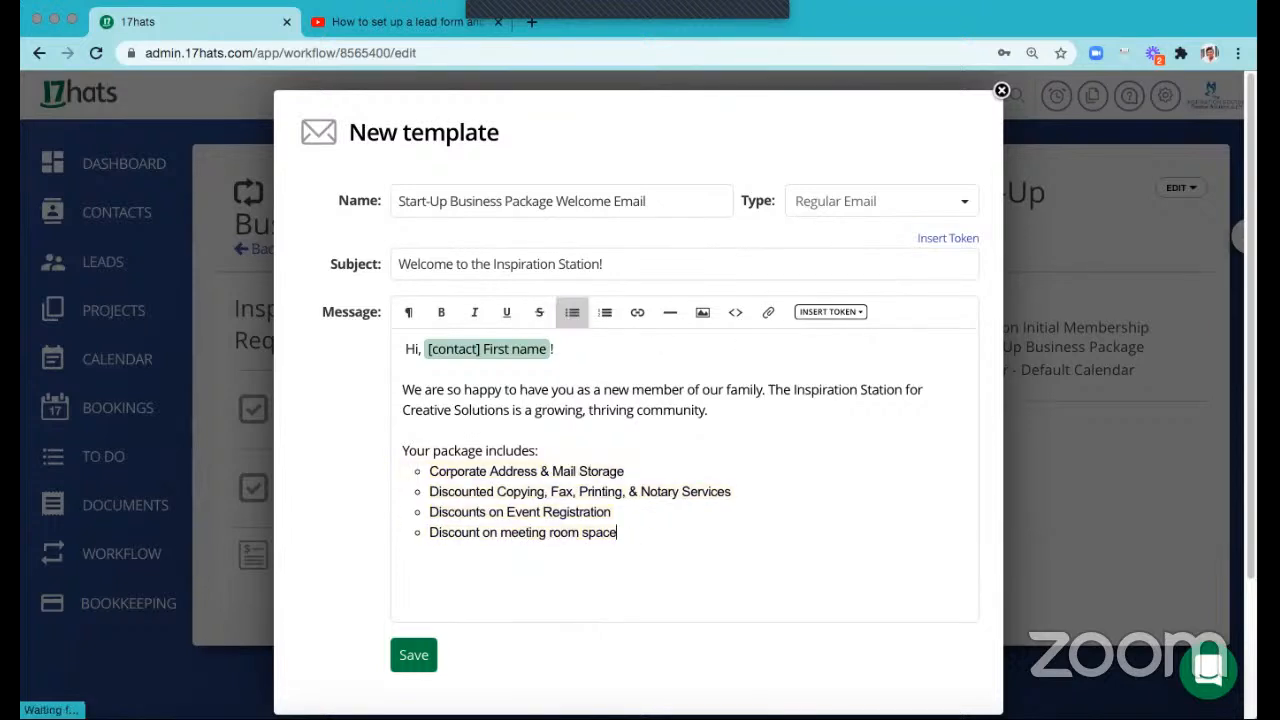
- Below the bulleted list, start a regular paragraph reading "The monthly rate is currently $29.00"
key(Return)
key(Return)
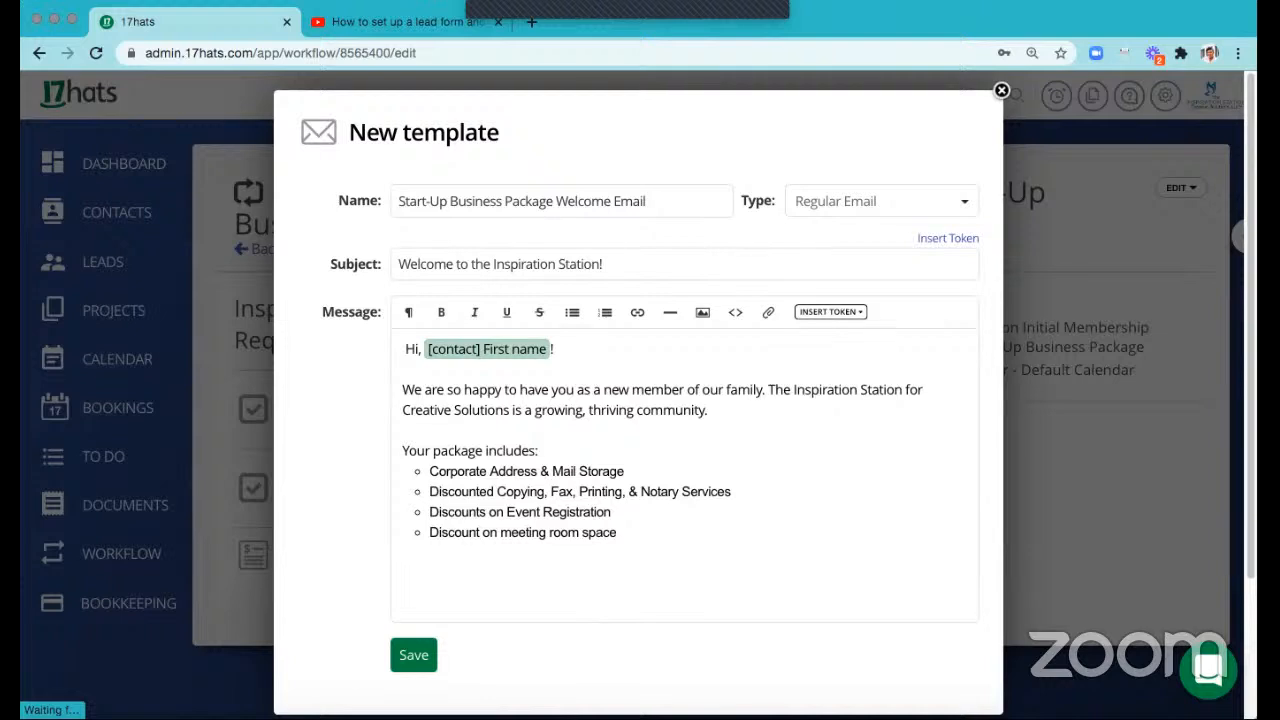
text(The monthly rate is u)
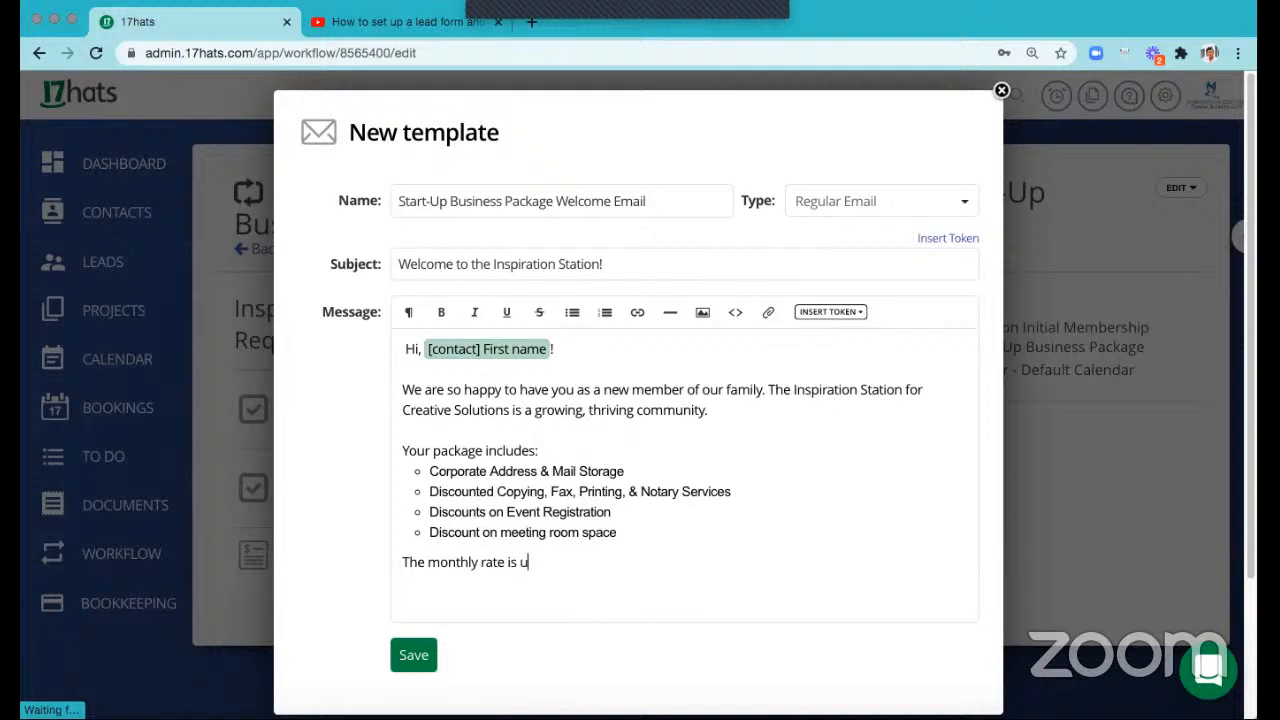
key(BackSpace)
text(currently @29.)
key(BackSpace)
key(BackSpace)
key(BackSpace)
key(BackSpace)
text($29.00)
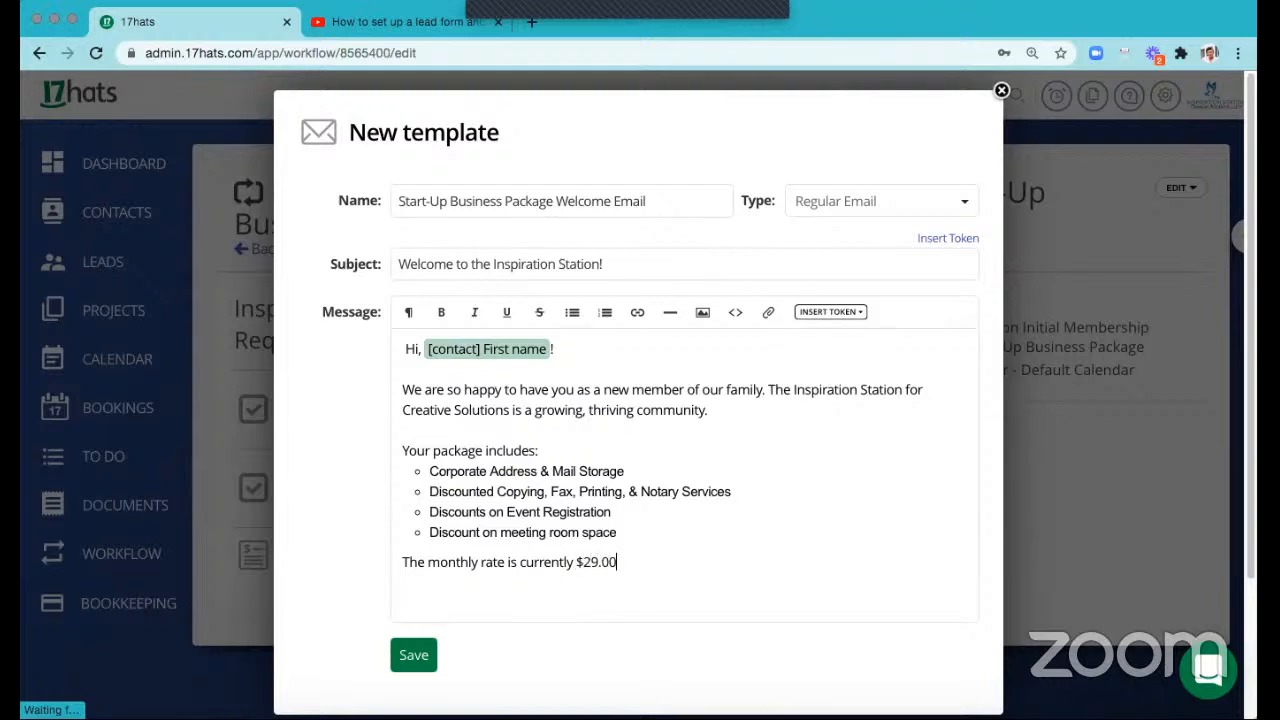
- Complete the rate sentence with "/month." and add "You can always upgrade to maximize your experience with us."
text(/month. You can always)
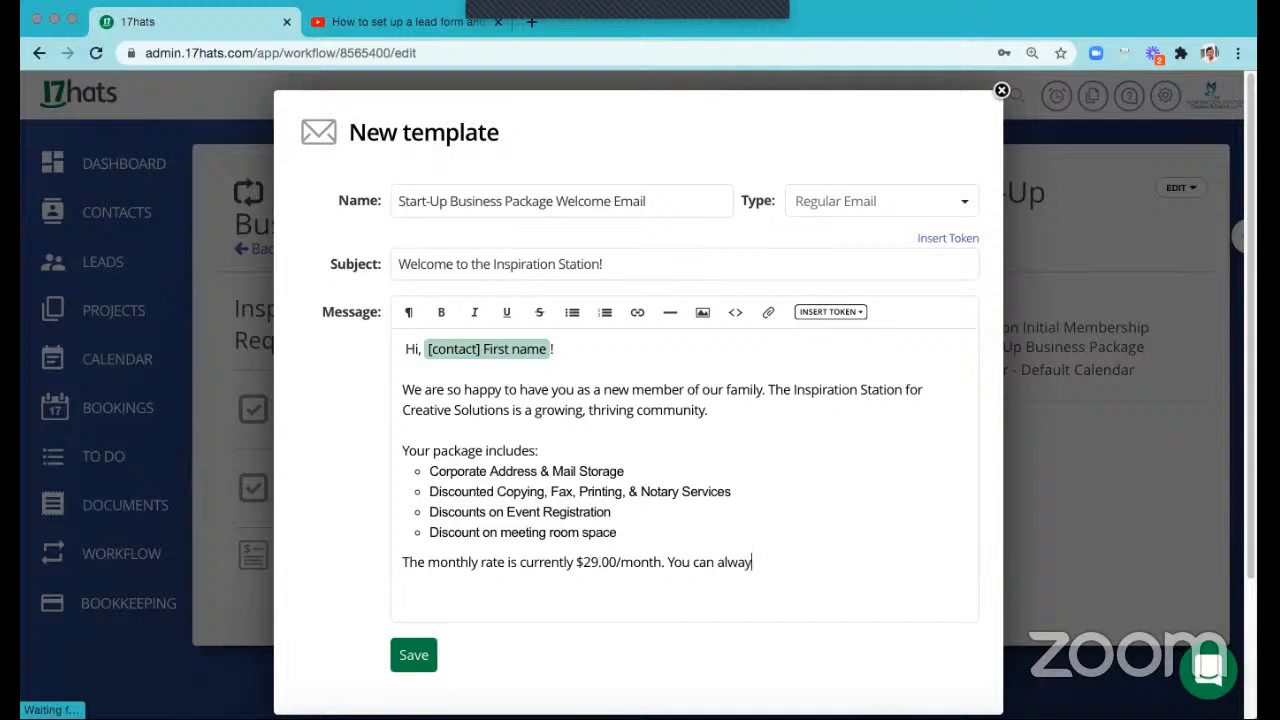
text( upgrade)
key(BackSpace)
key(BackSpace)
key(BackSpace)
key(BackSpace)
key(BackSpace)
text(grade to ma)
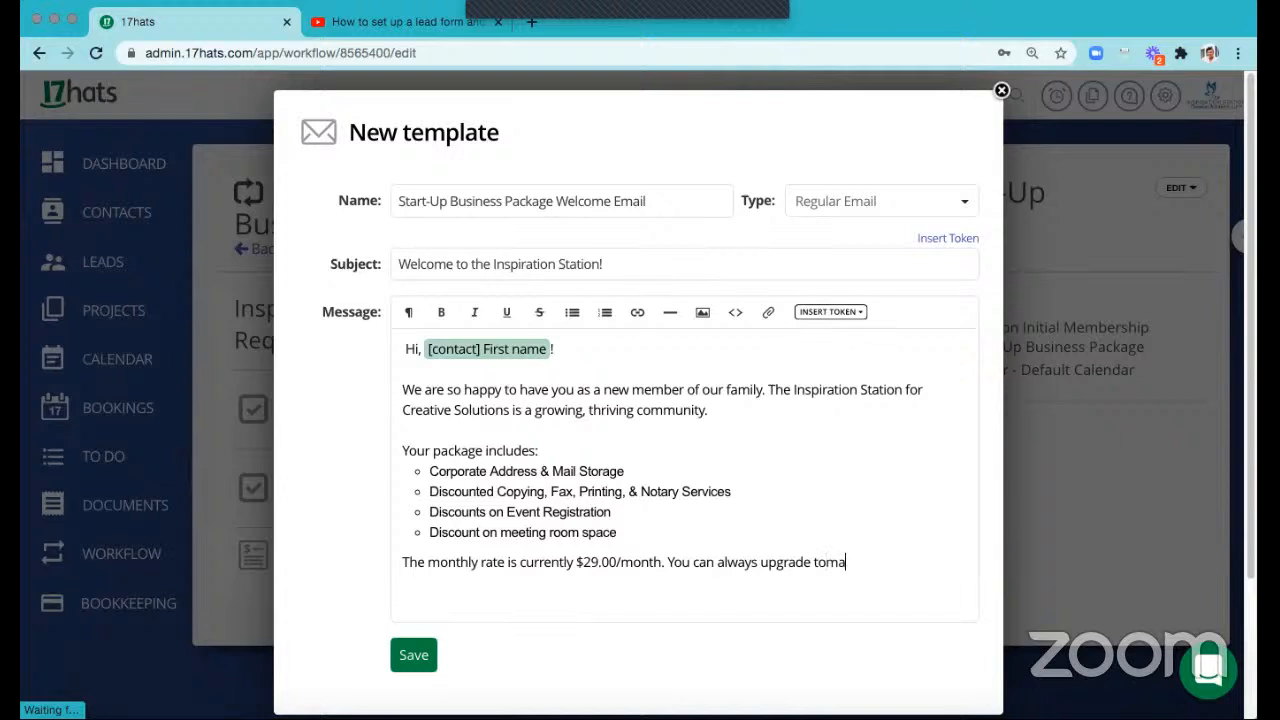
key(BackSpace)
key(BackSpace)
text(maximize your exp)
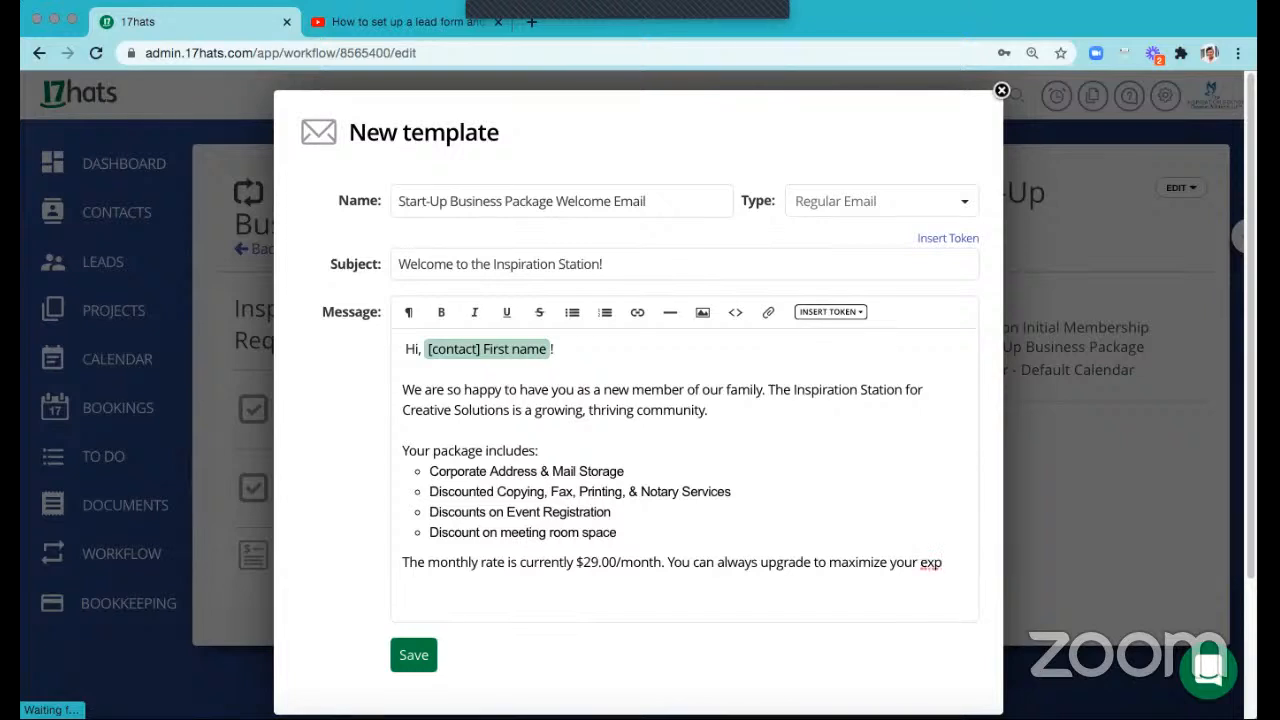
key(BackSpace)
key(BackSpace)
key(BackSpace)
text(experience w)
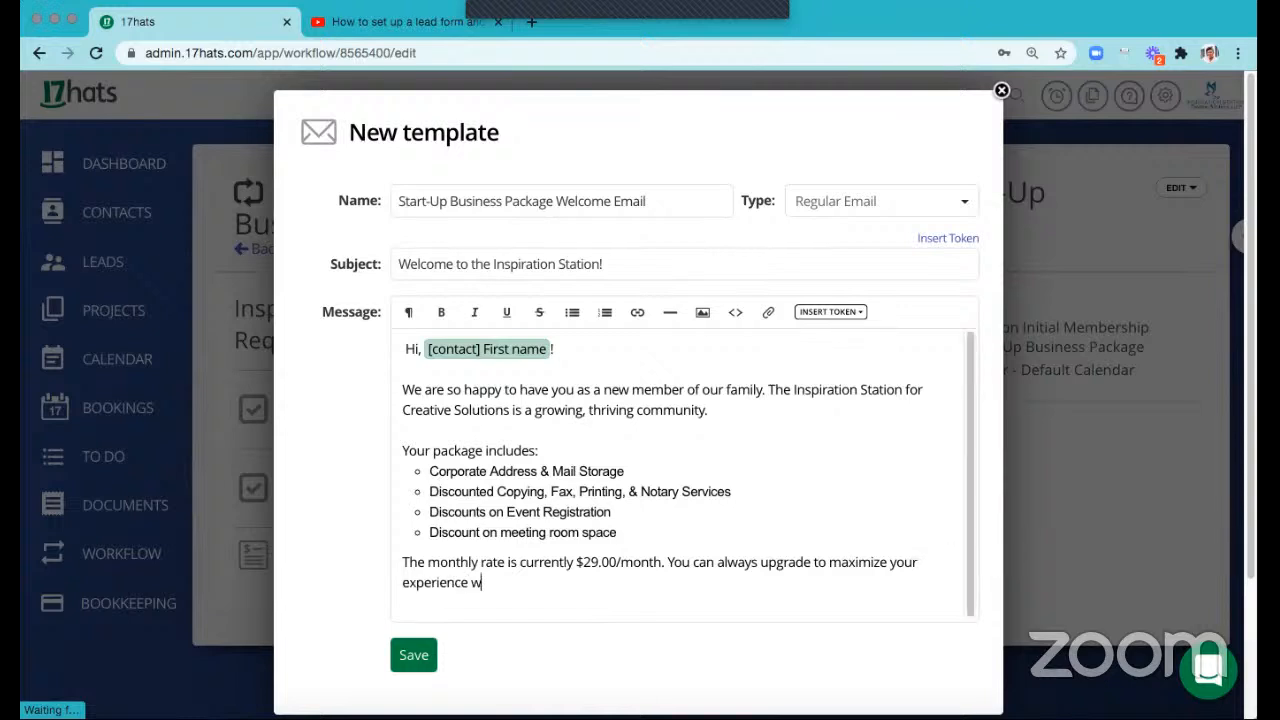
text(ith us.)
- Close the message with the line "Thanks for choosing the Inspiration Station!" and save the template
key(Return)
text(Thanks for h)
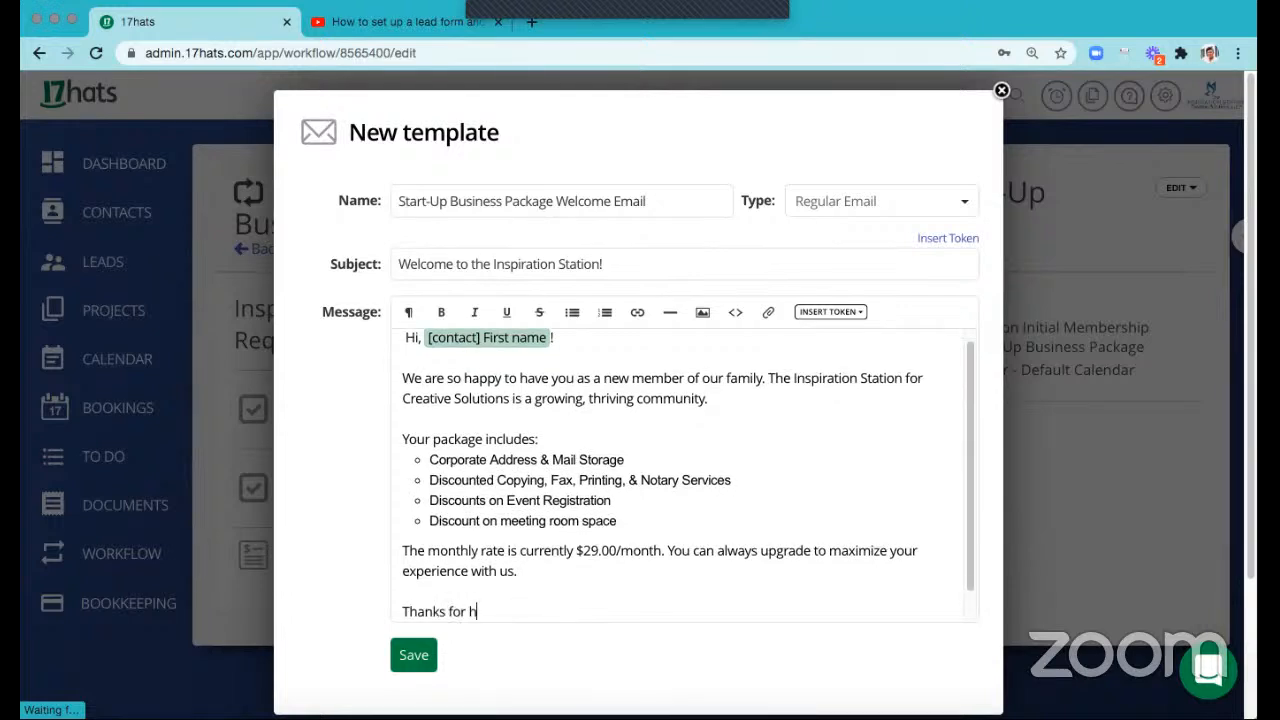
key(BackSpace)
text(choosing the Inspiration St)
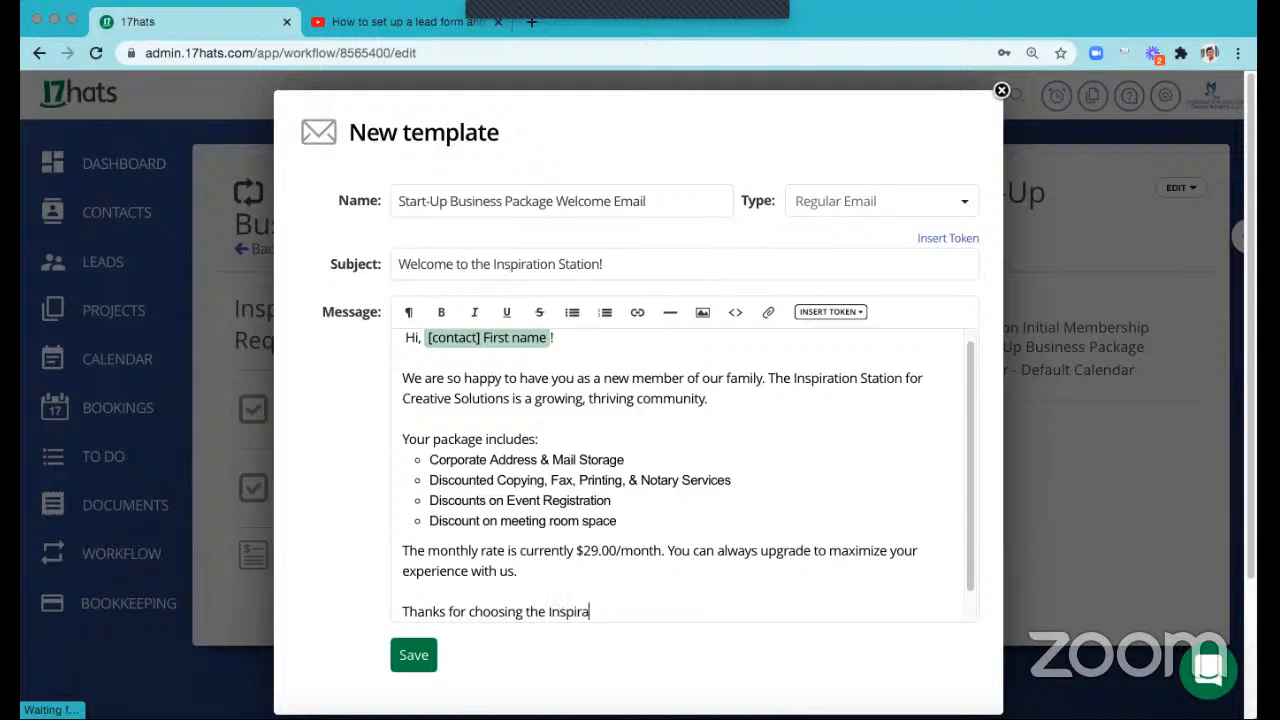
text(ation!)
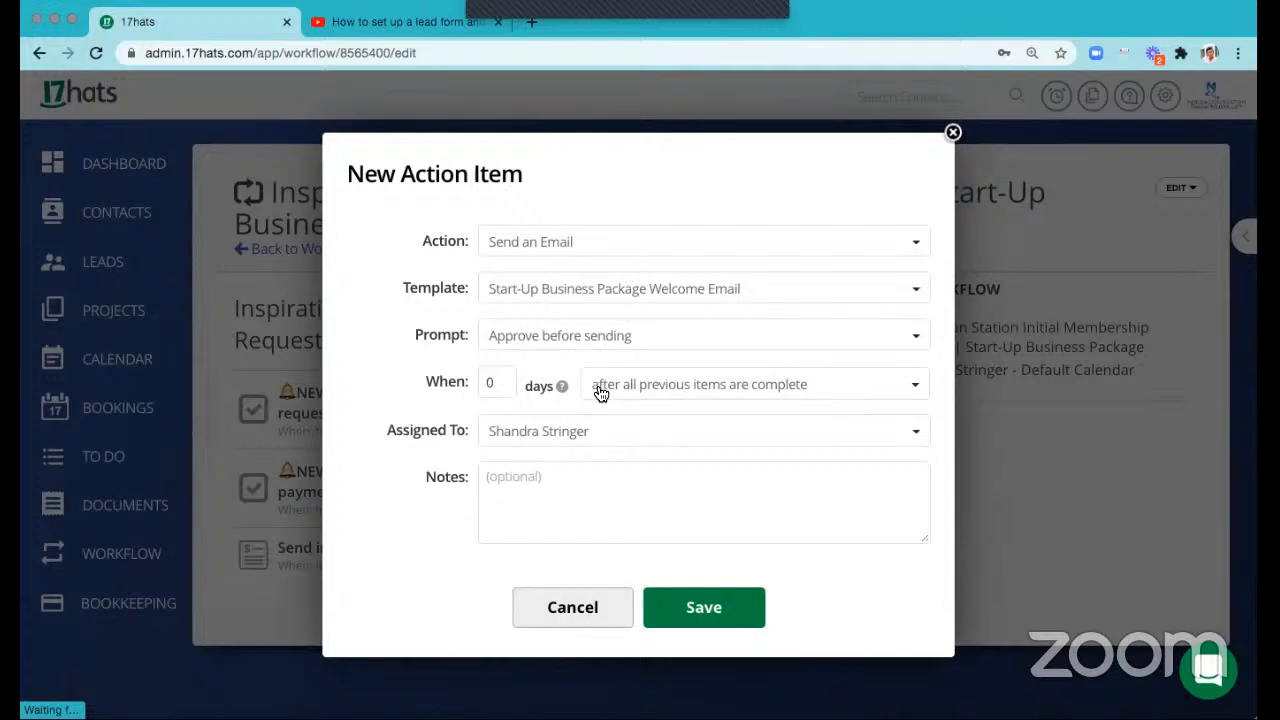
- Set the Start-Up Business Package Welcome Email action to send automatically and save the action item
click(610, 585)
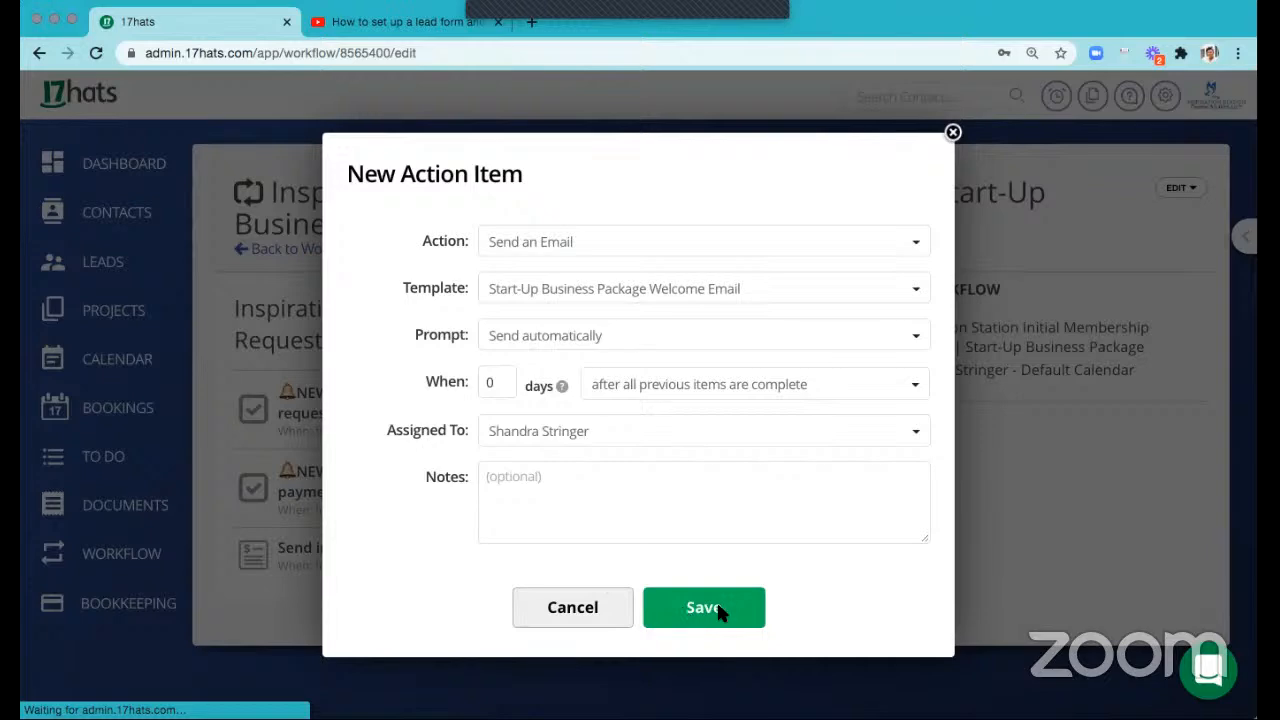
click(719, 610)
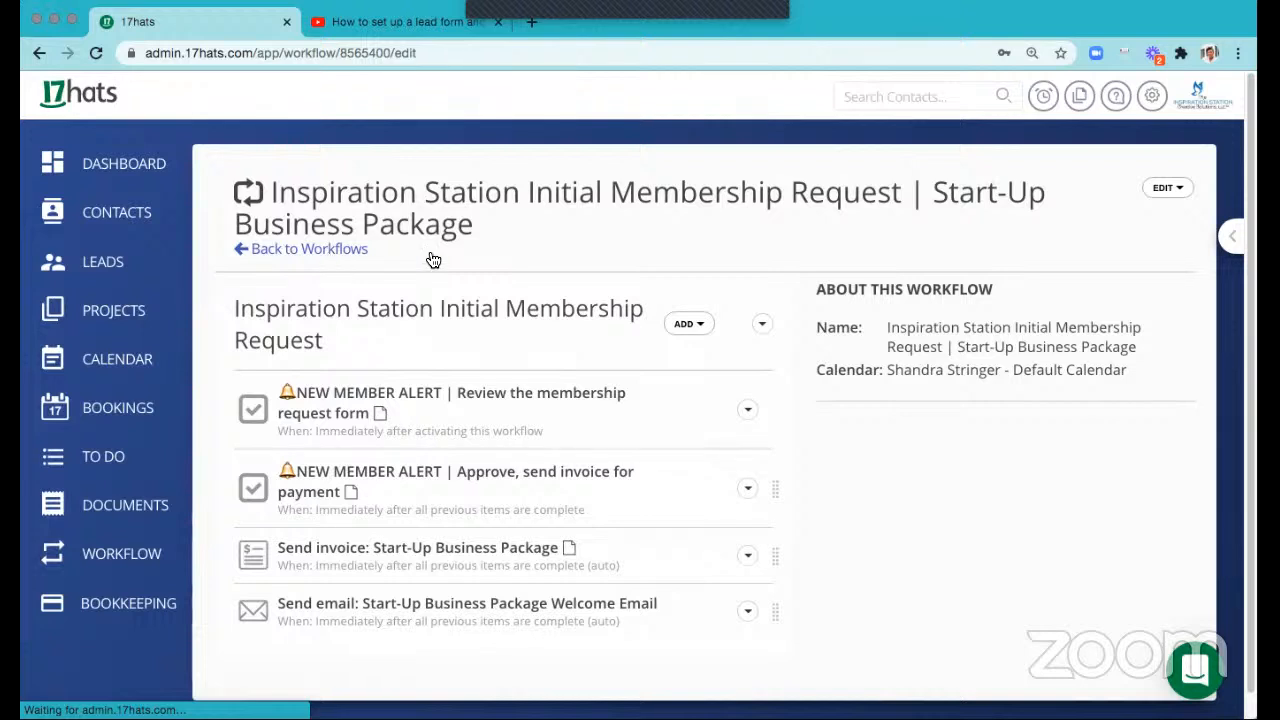
- Open the public view of the Inspiration Station Initial Membership Form and review its fields and membership options
click(1163, 190)
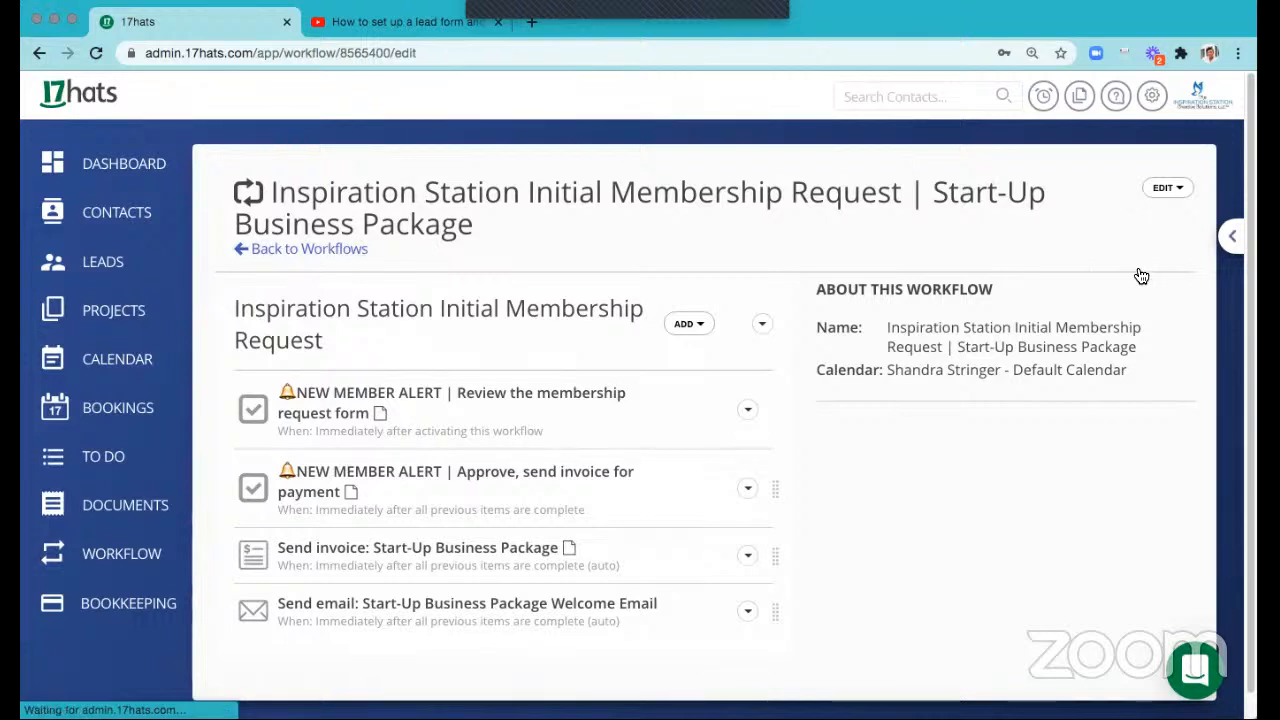
click(1113, 568)
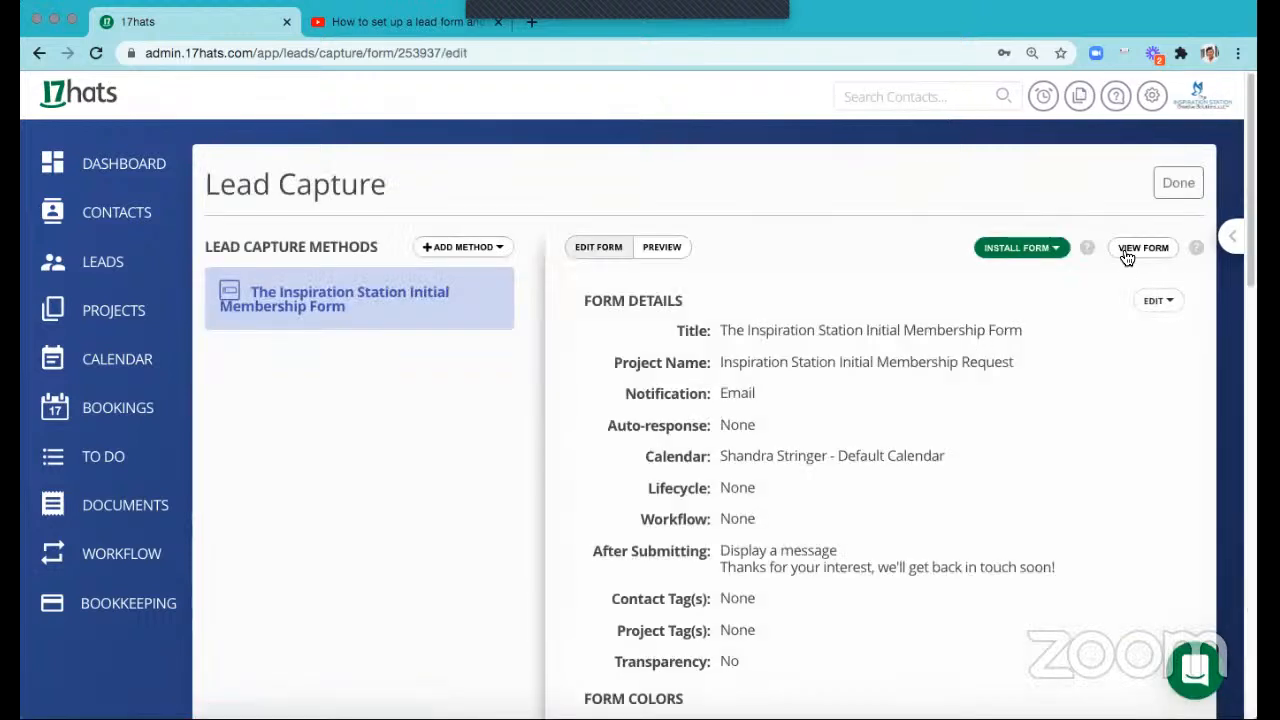
click(1127, 257)
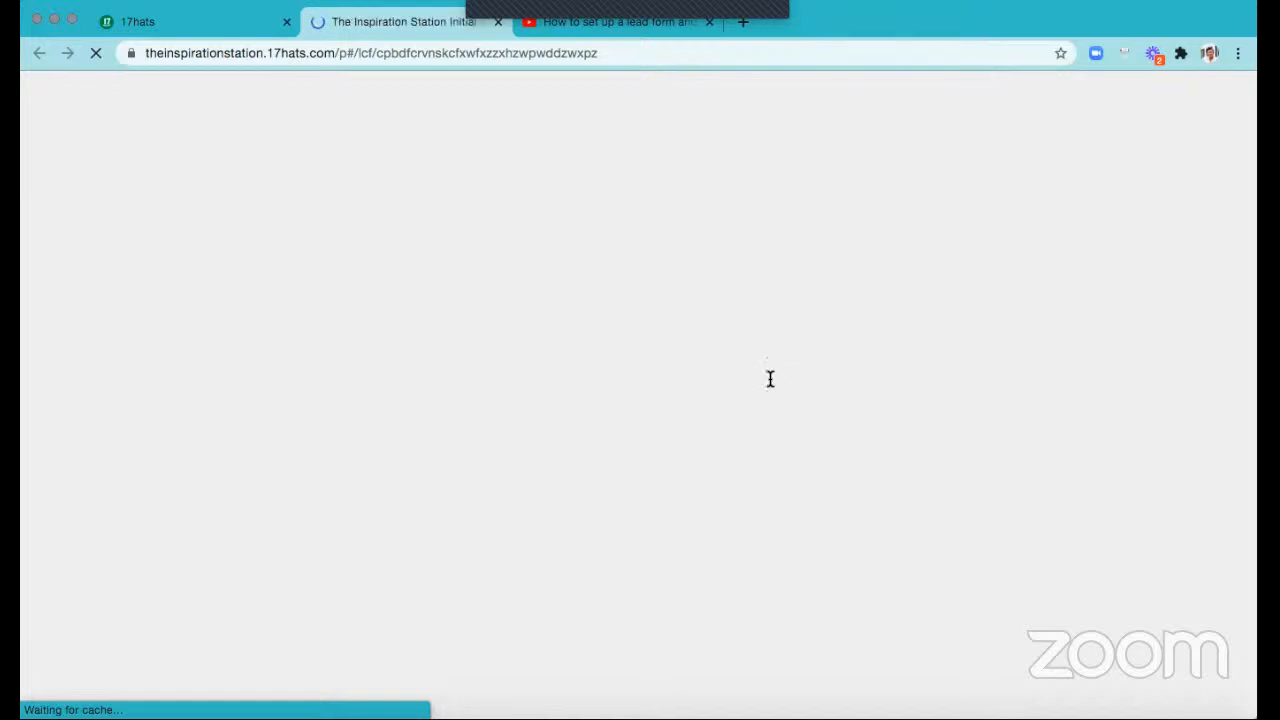
scroll(760, 410, down, 2)
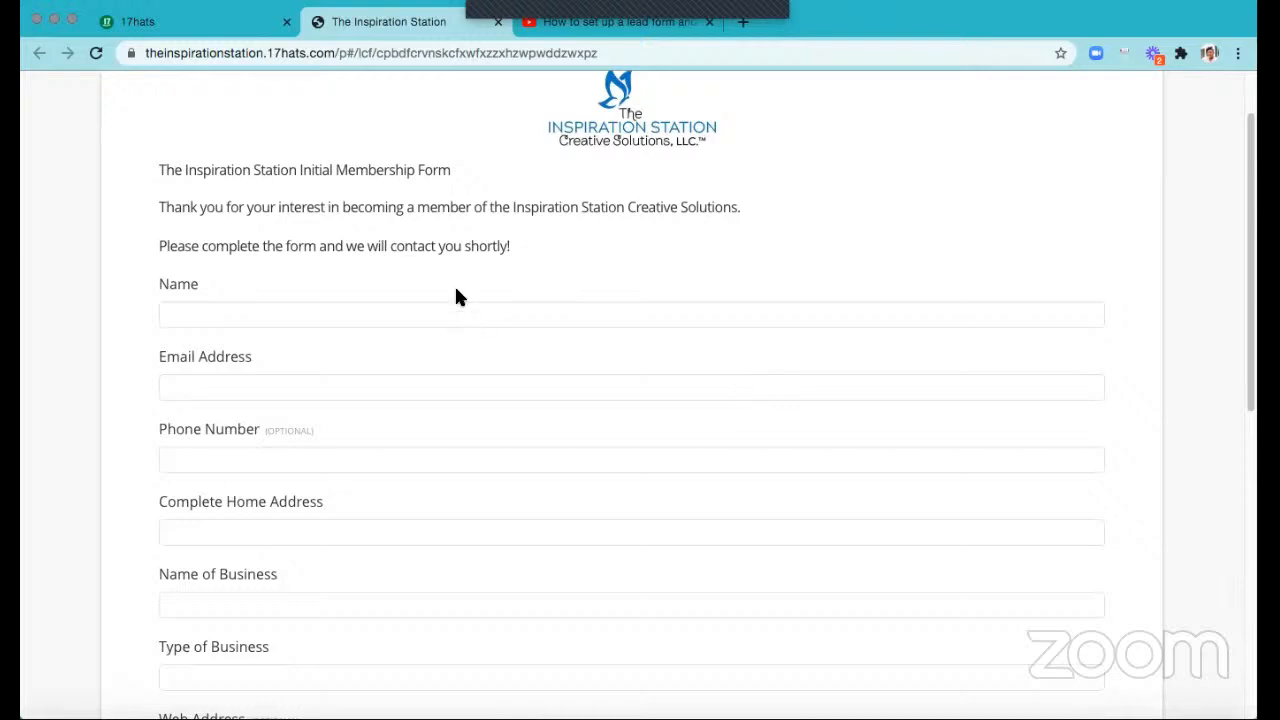
scroll(457, 314, down, 10)
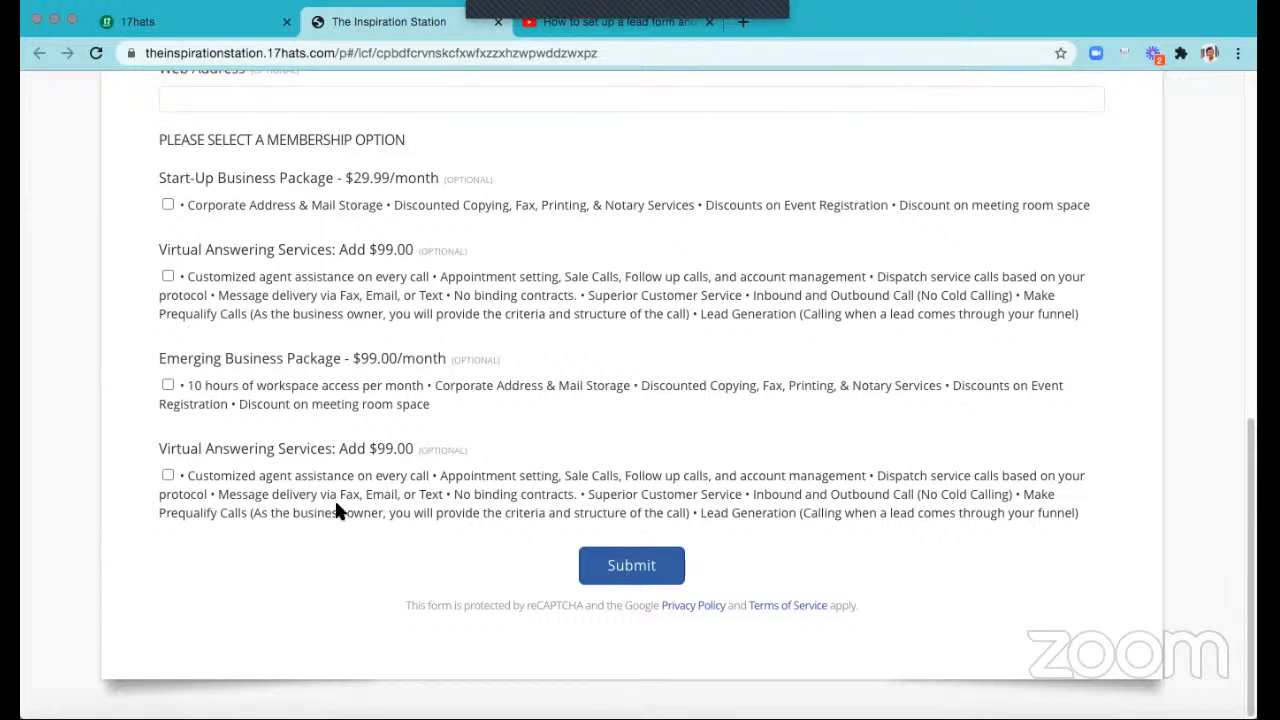
scroll(180, 197, up, 1)
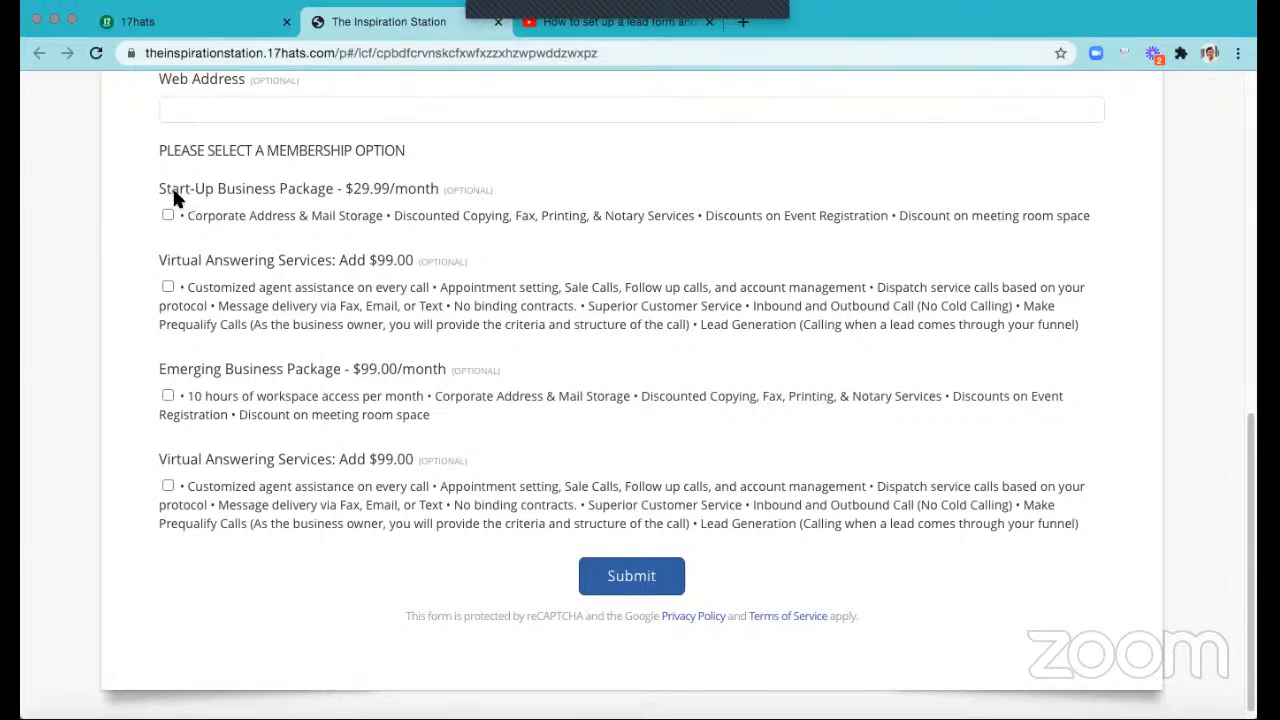
scroll(190, 230, down, 1)
scroll(214, 254, up, 4)
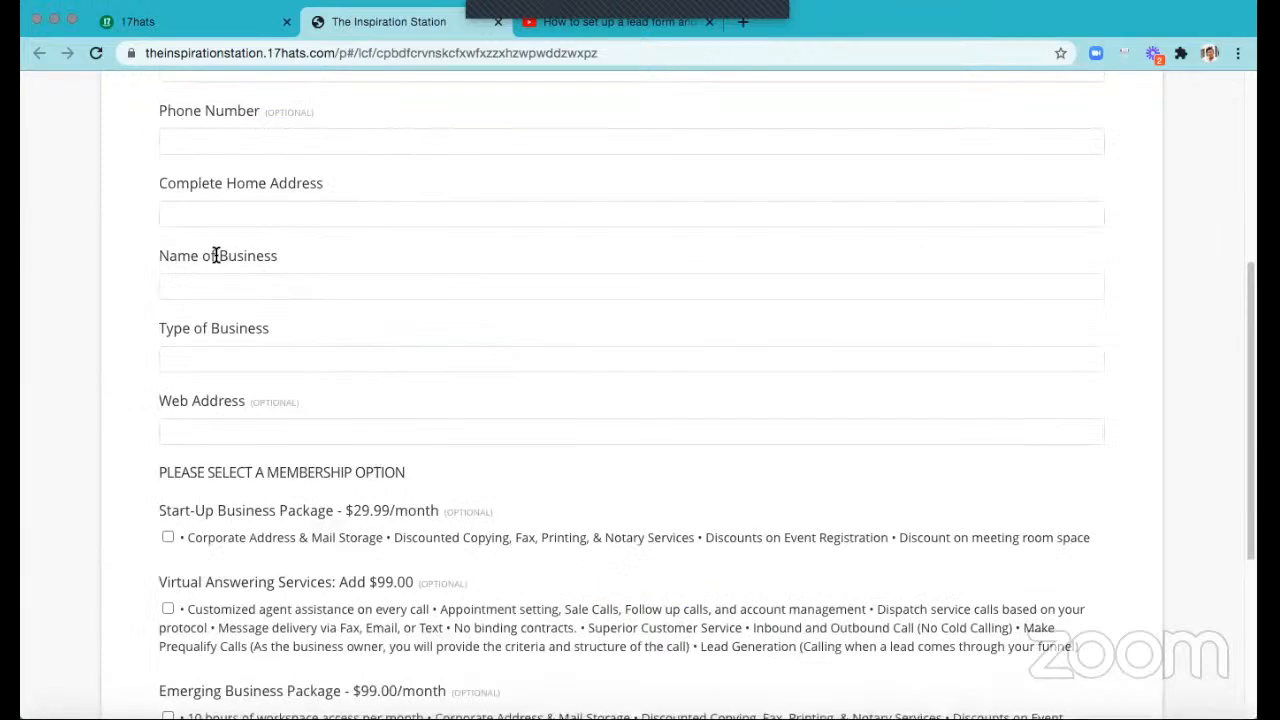
scroll(216, 256, up, 5)
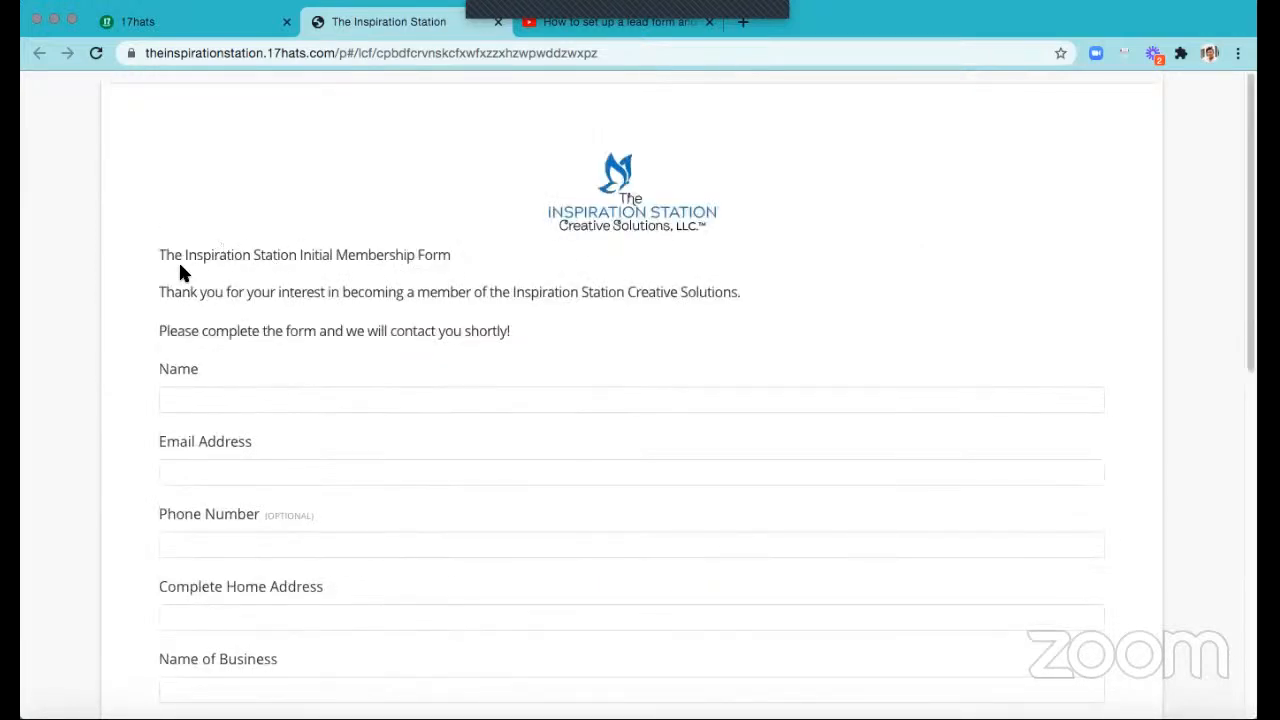
scroll(480, 470, down, 10)
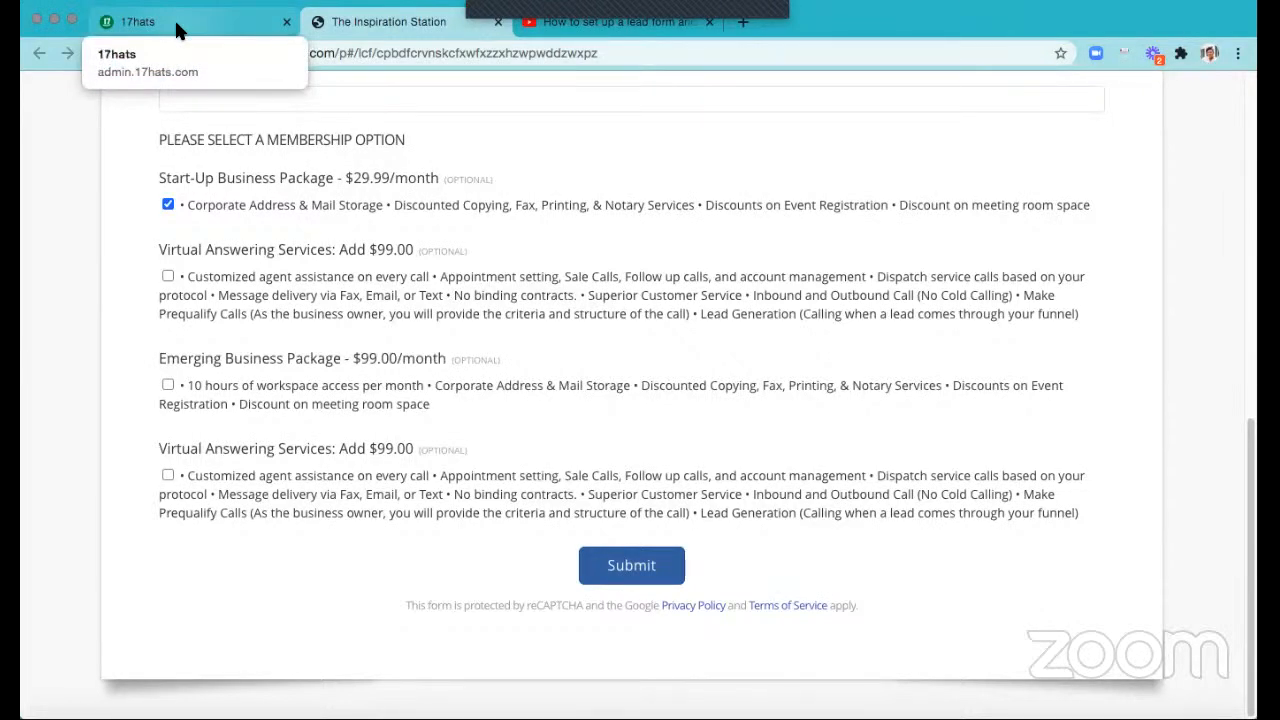
- Return to 17hats and open the Start-Up Business Package membership request workflow template to review its action items
key(ctrl+shift+Tab)
click(135, 553)
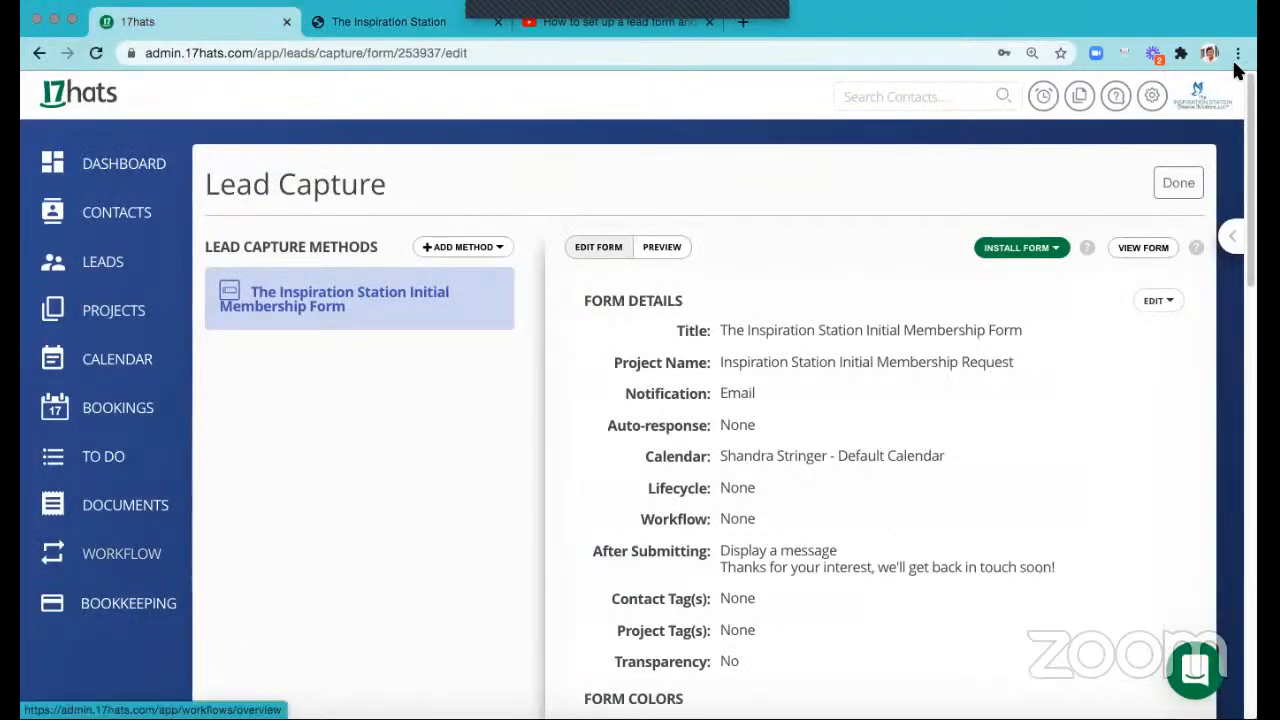
click(1165, 186)
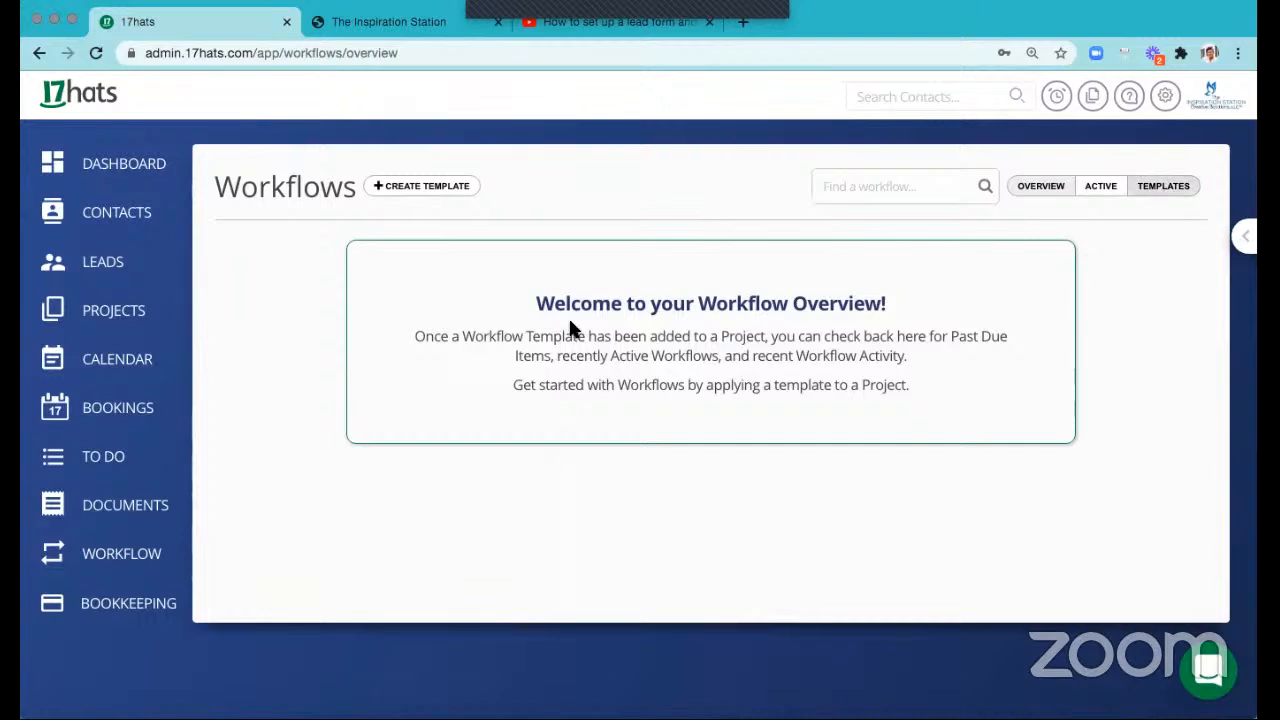
click(506, 316)
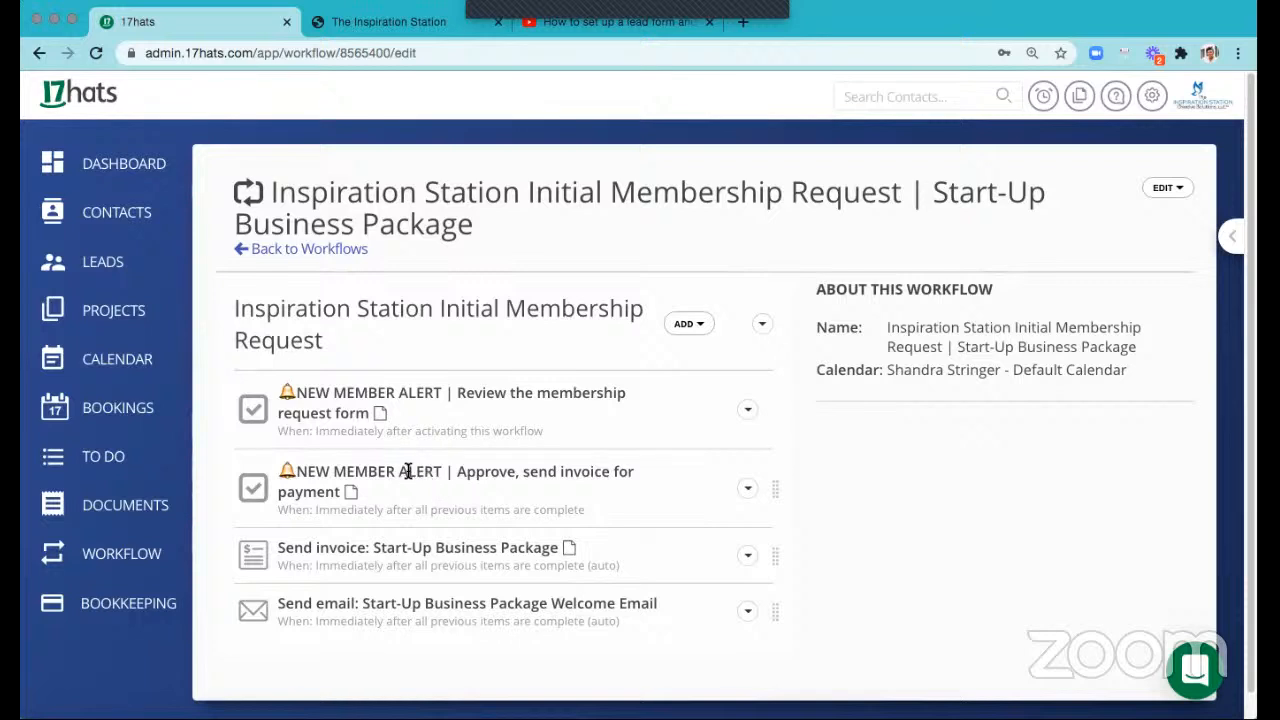
scroll(362, 493, down, 1)
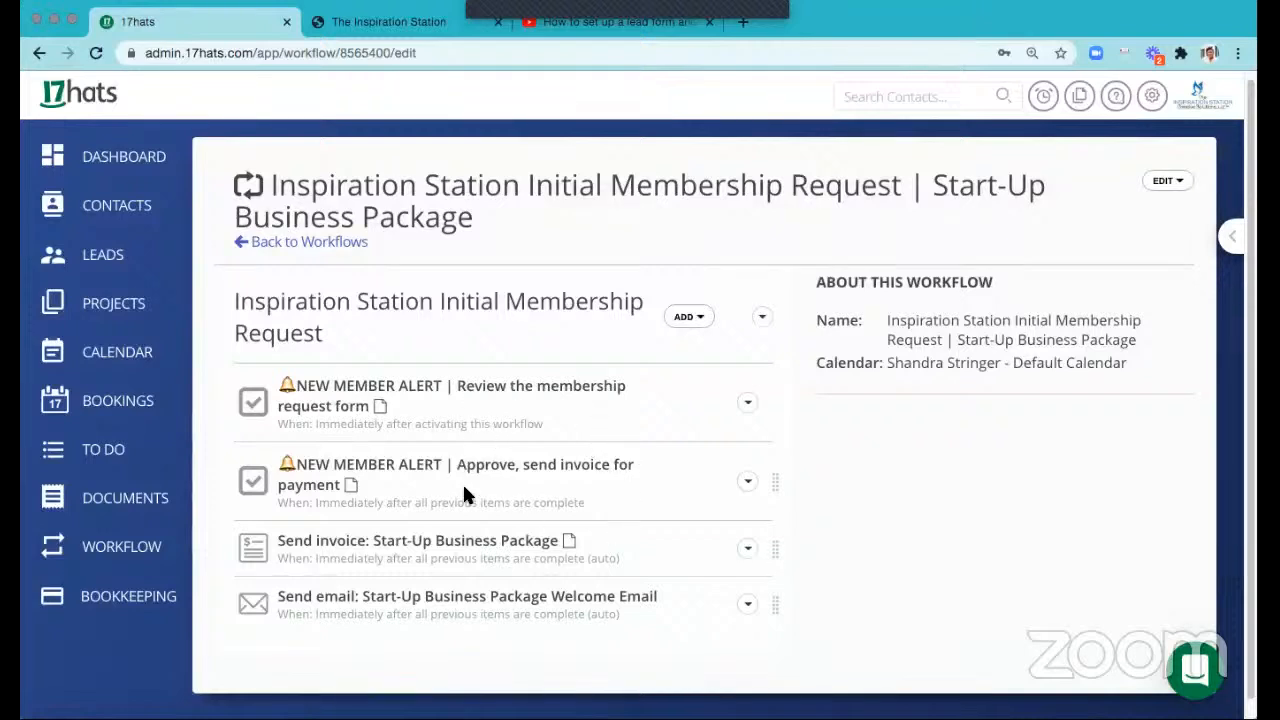
- Duplicate the workflow, appending "+ Virtual Answering Services" to its name, and save the copy
click(1122, 187)
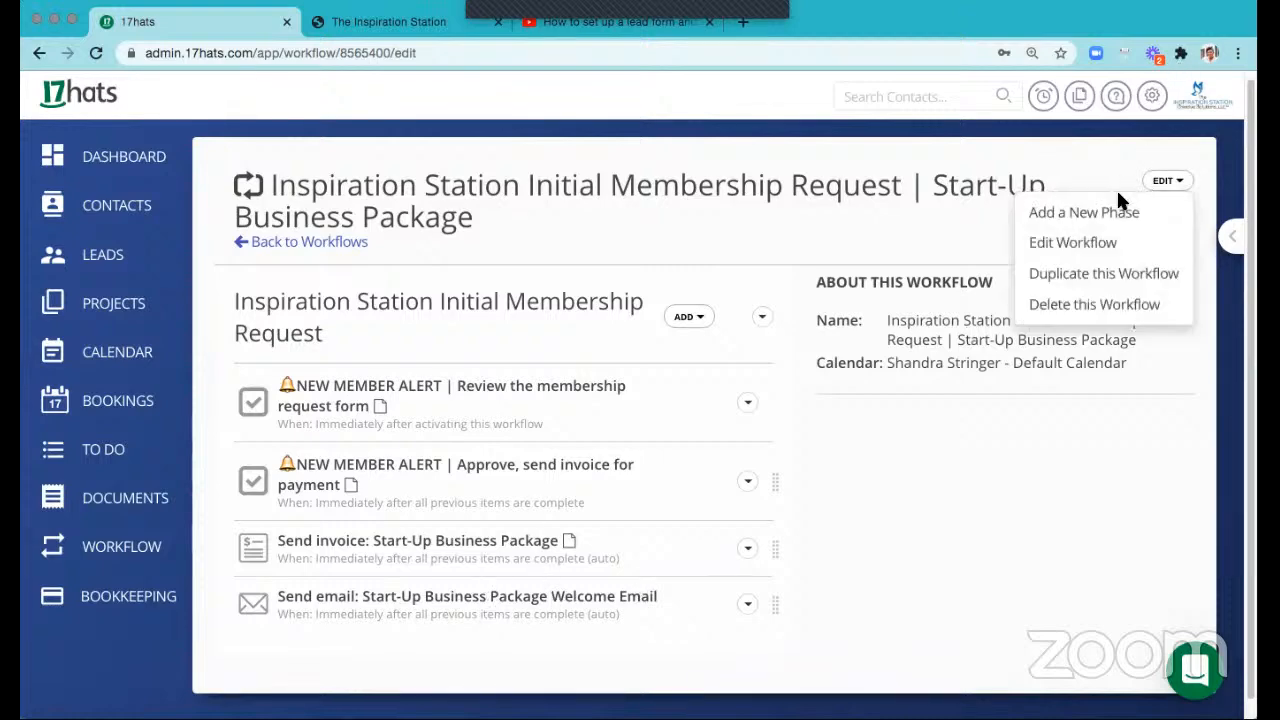
click(1085, 274)
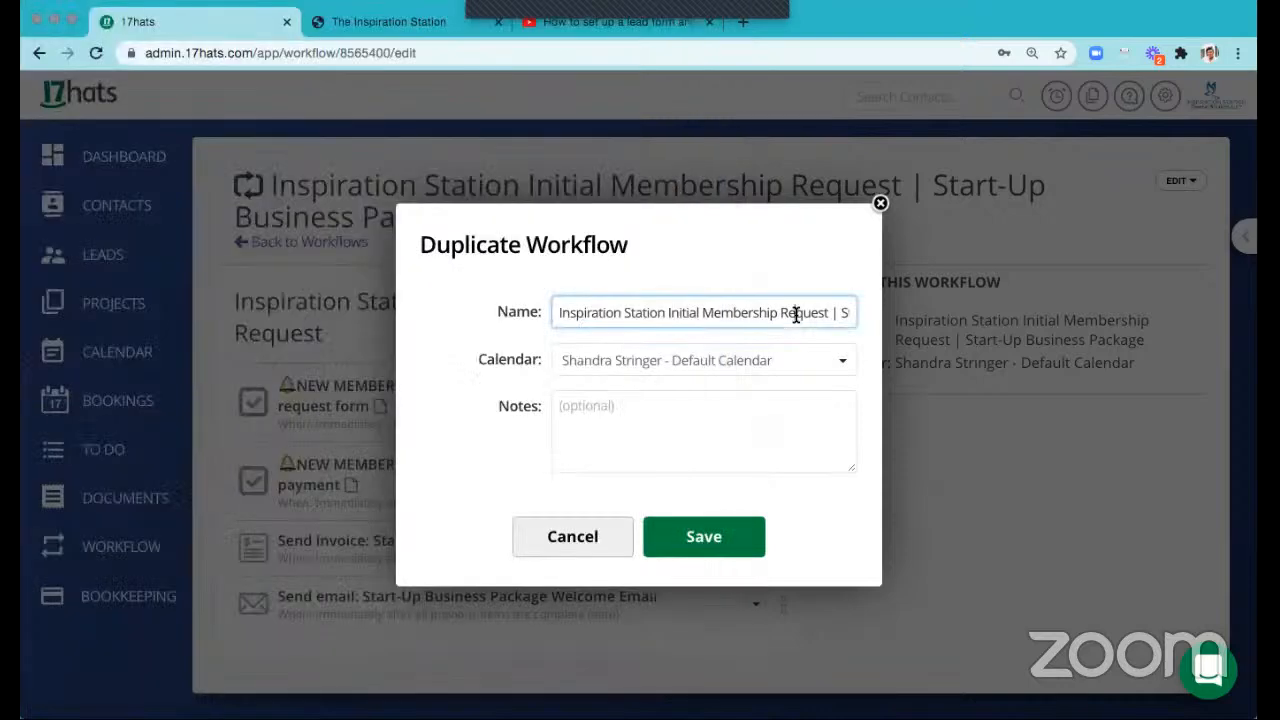
click(794, 313)
key(Right)
key(Right)
key(Right)
key(Right)
key(Right)
key(Right)
key(Right)
key(Right)
key(Right)
key(Right)
key(Right)
key(Right)
key(Right)
key(Right)
key(Right)
key(Right)
key(Right)
key(Right)
key(Right)
key(Right)
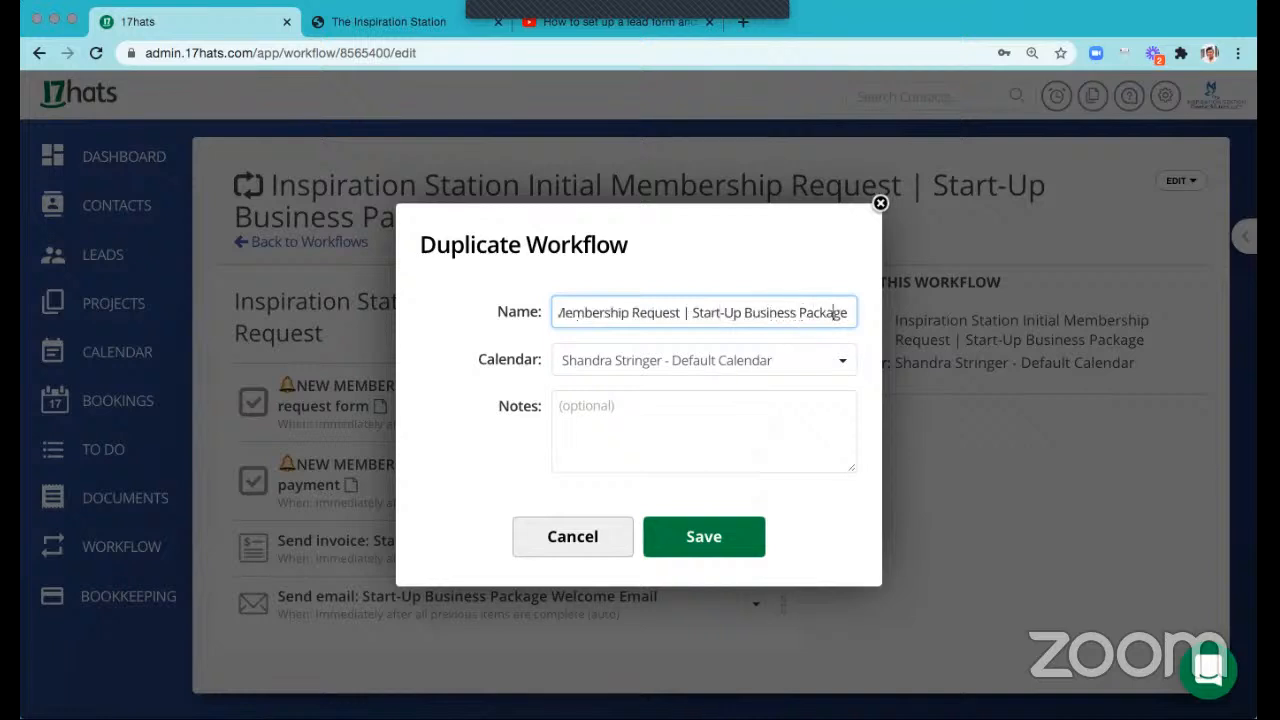
key(Right)
key(Right)
text(+ Virtual Answering Services:)
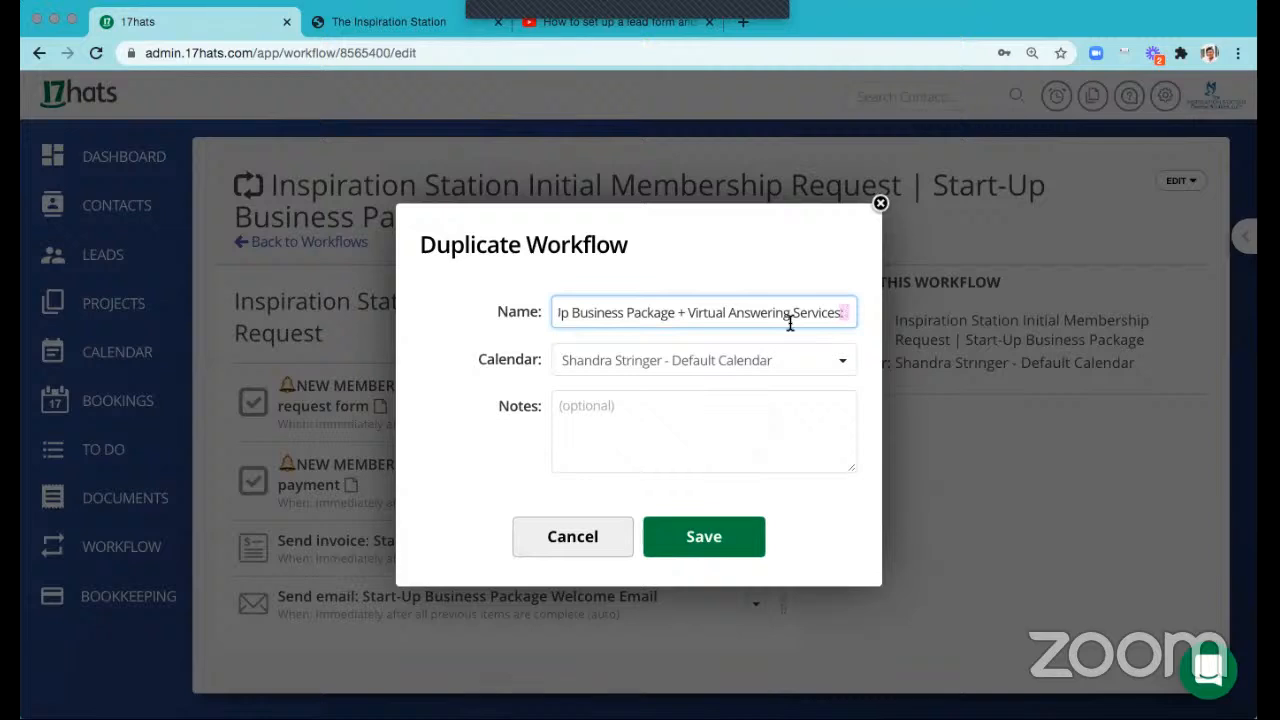
key(BackSpace)
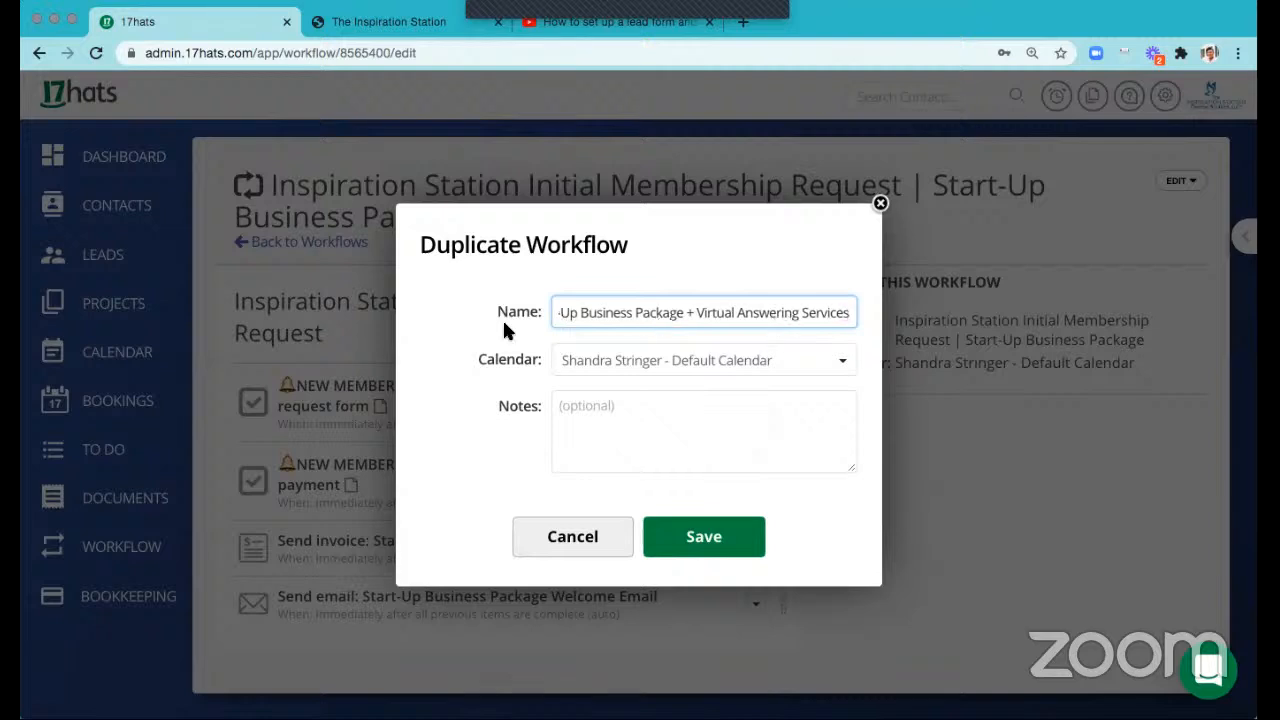
click(716, 538)
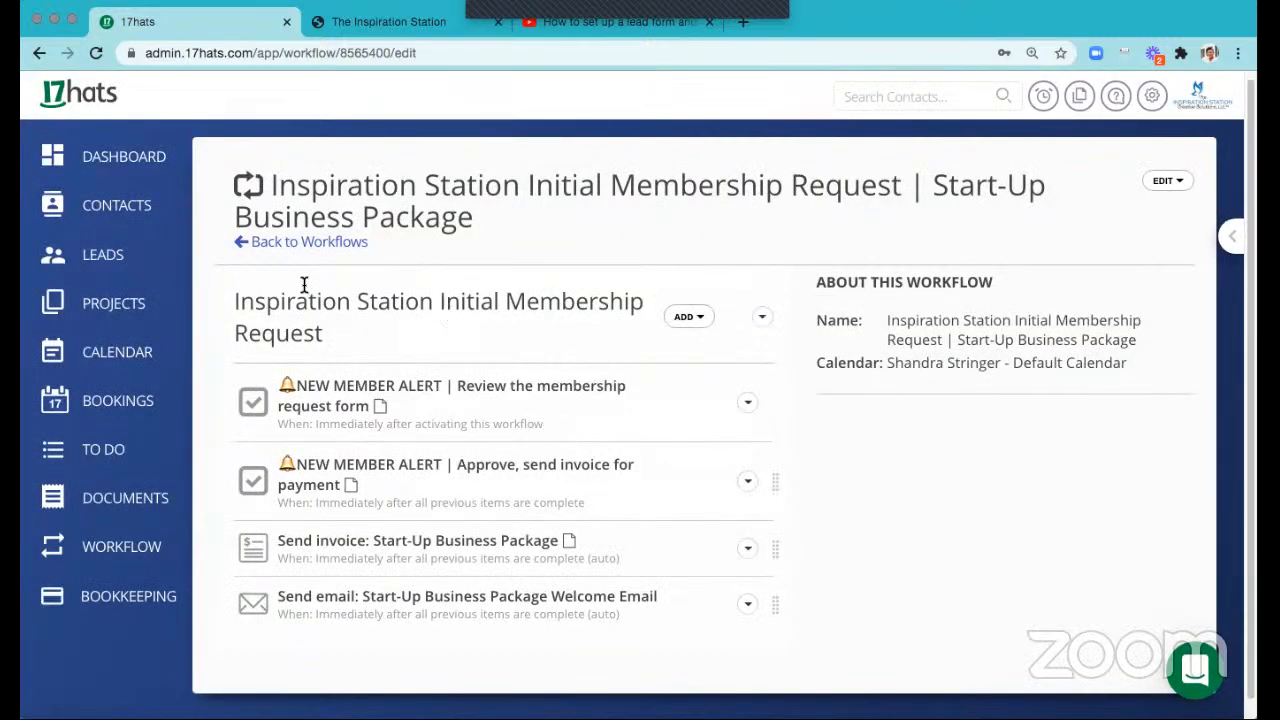
- Check the duplicated Virtual Answering Services workflow and return to the workflow templates list
click(313, 244)
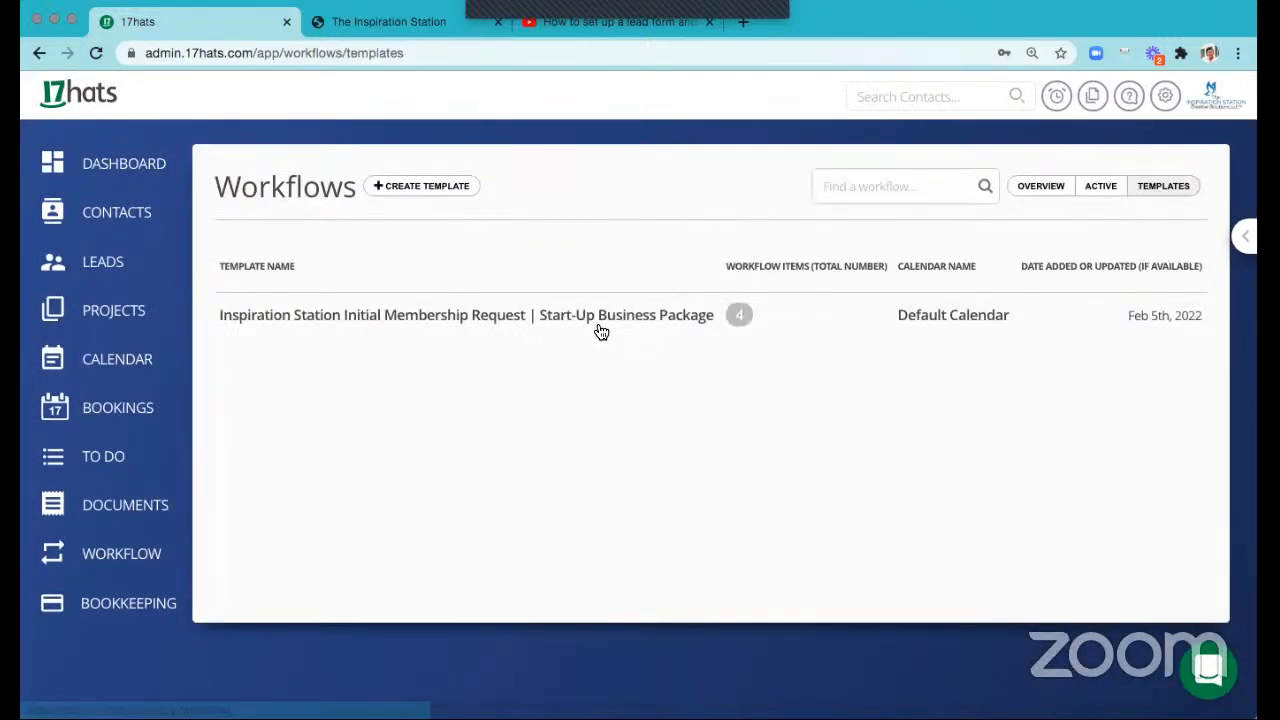
click(598, 324)
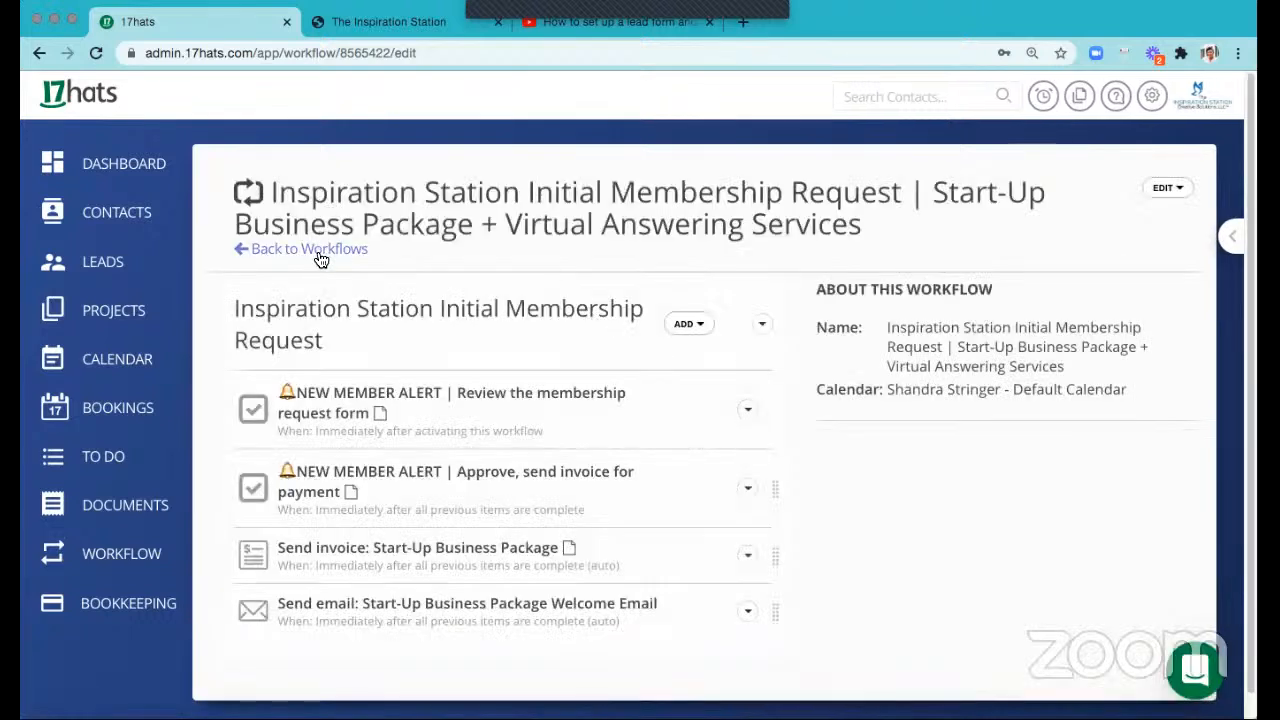
click(318, 250)
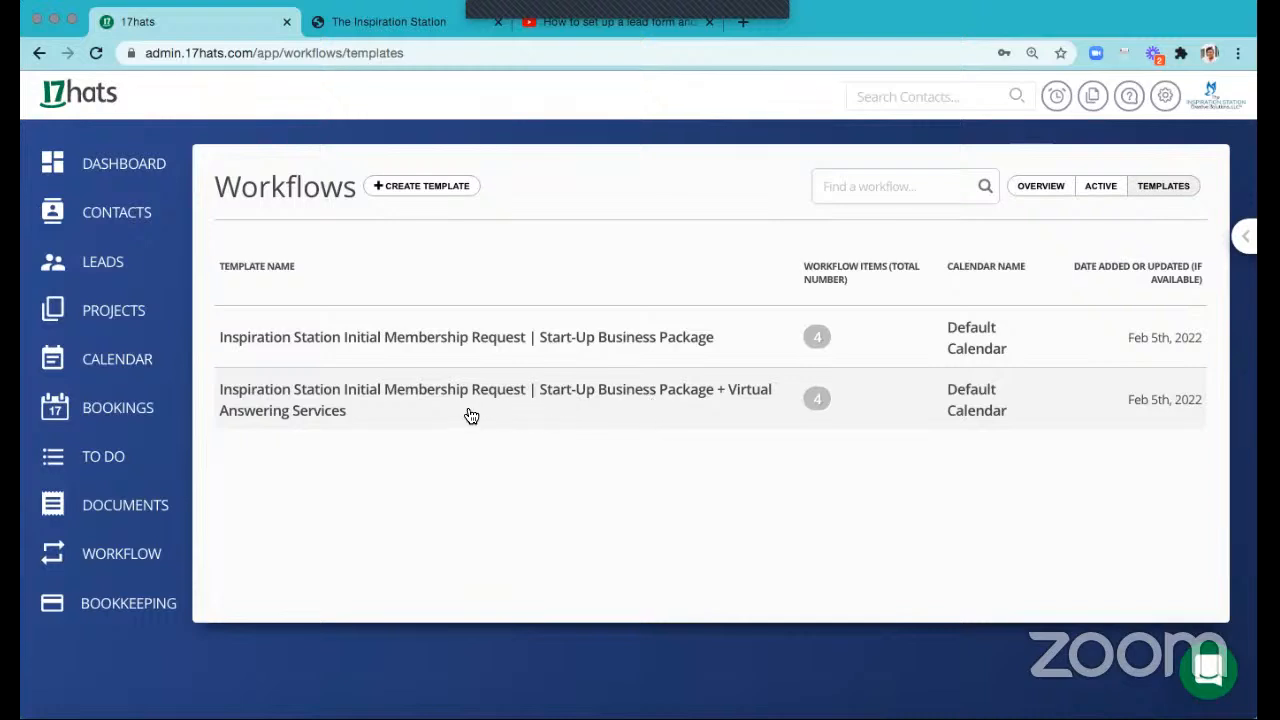
- Create a new invoice template named "Start-Up Business Package + Virtual Answering Services"
click(1092, 97)
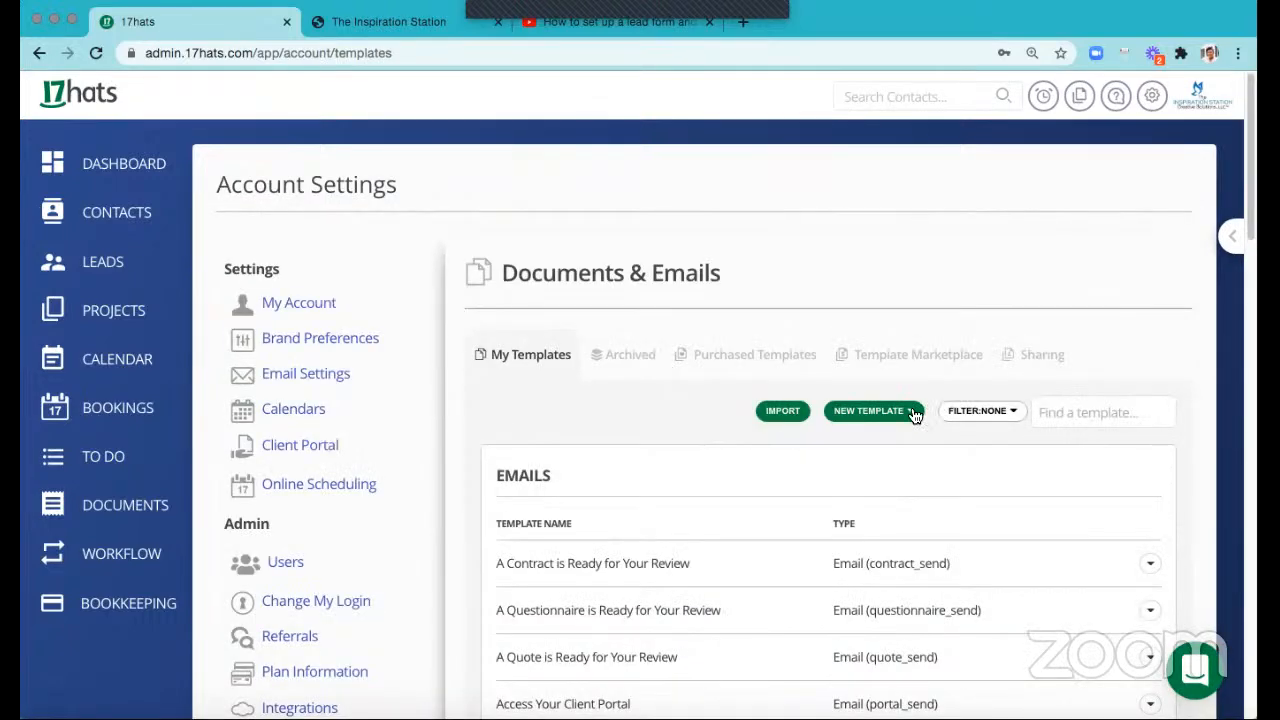
click(913, 415)
click(893, 475)
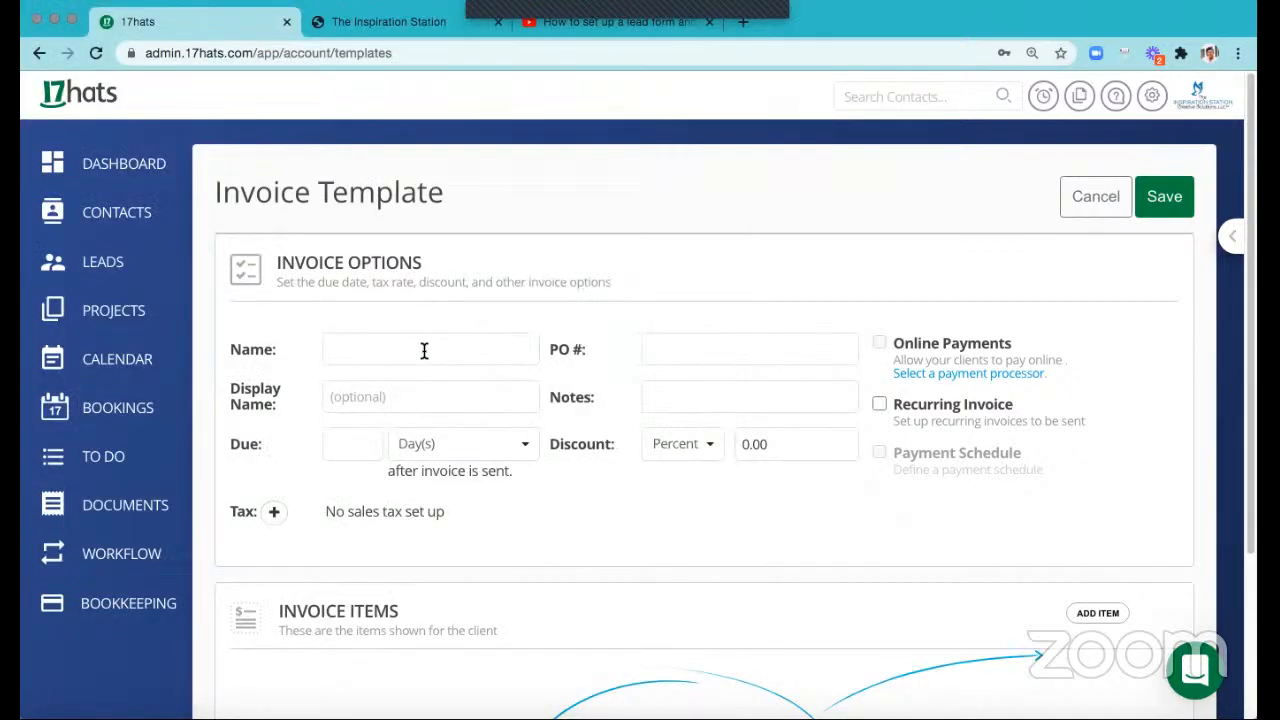
click(428, 352)
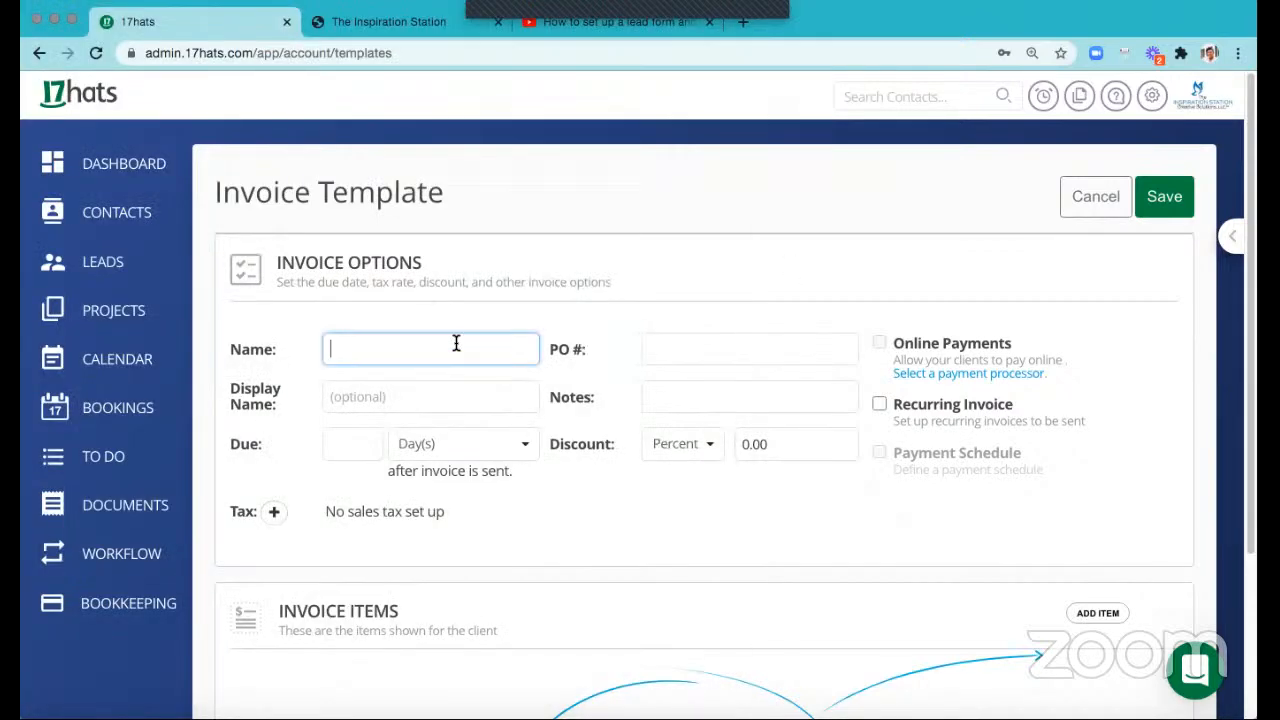
text(Virtual Answering Services)
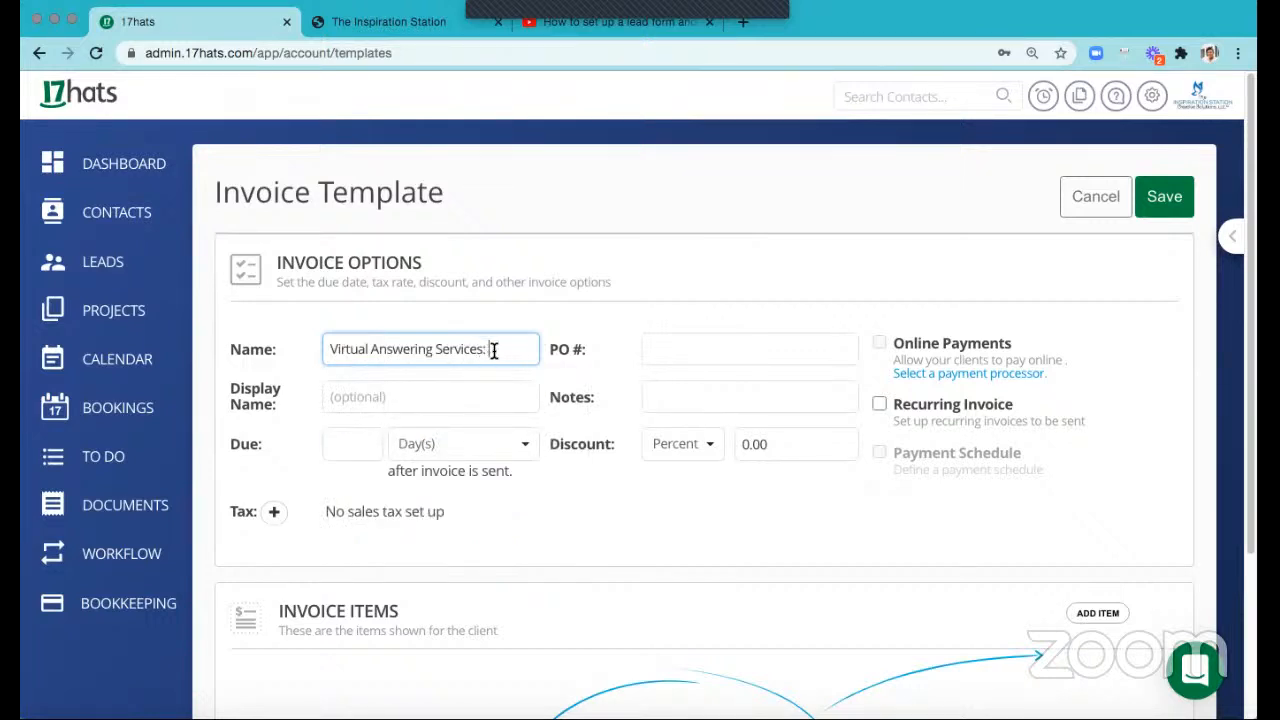
text(:)
key(BackSpace)
text(Start-Up Business Package)
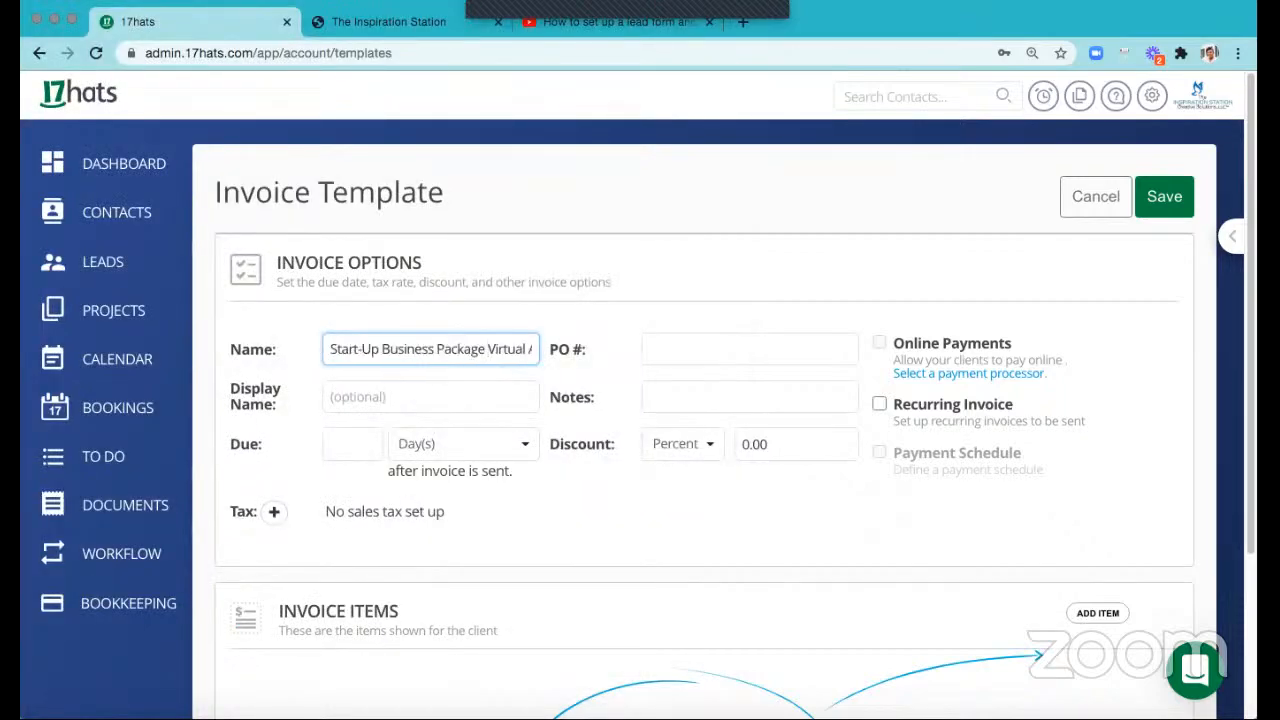
text(+)
- Copy the invoice template's name into its display name and make the invoice due 3 days after it is sent
key(super+a)
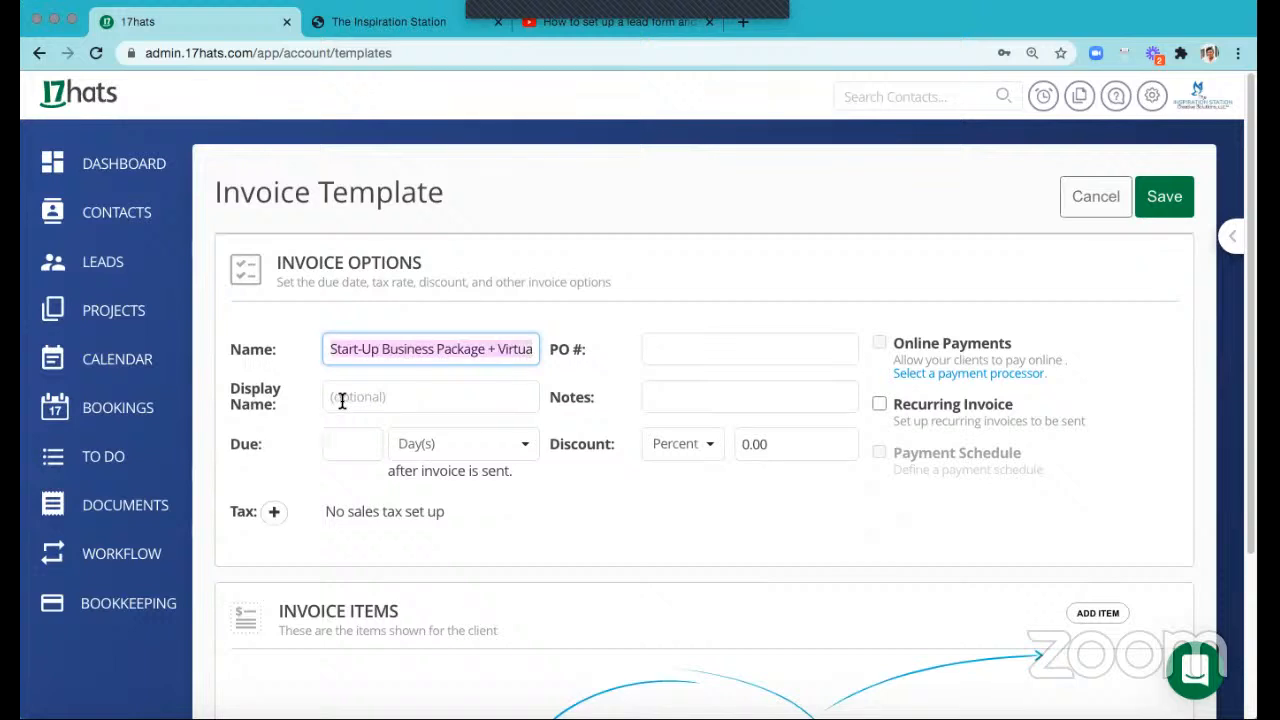
key(super+c)
click(336, 404)
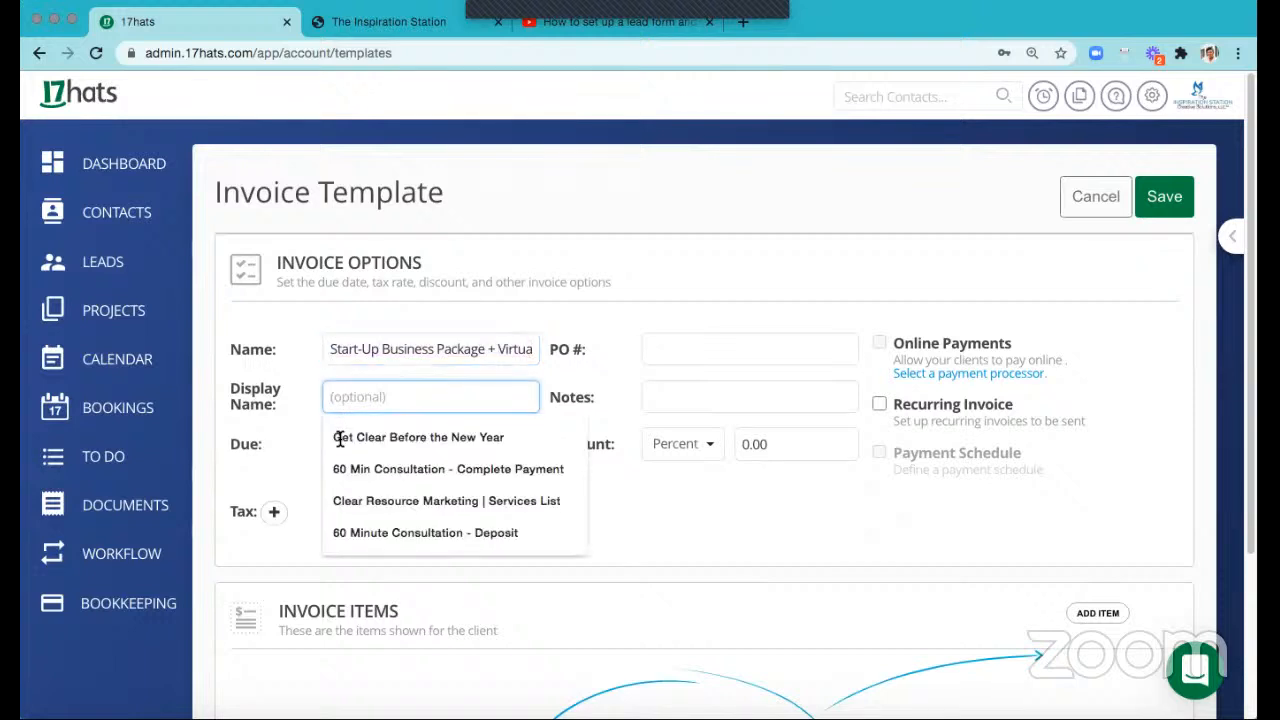
key(super+v)
click(340, 440)
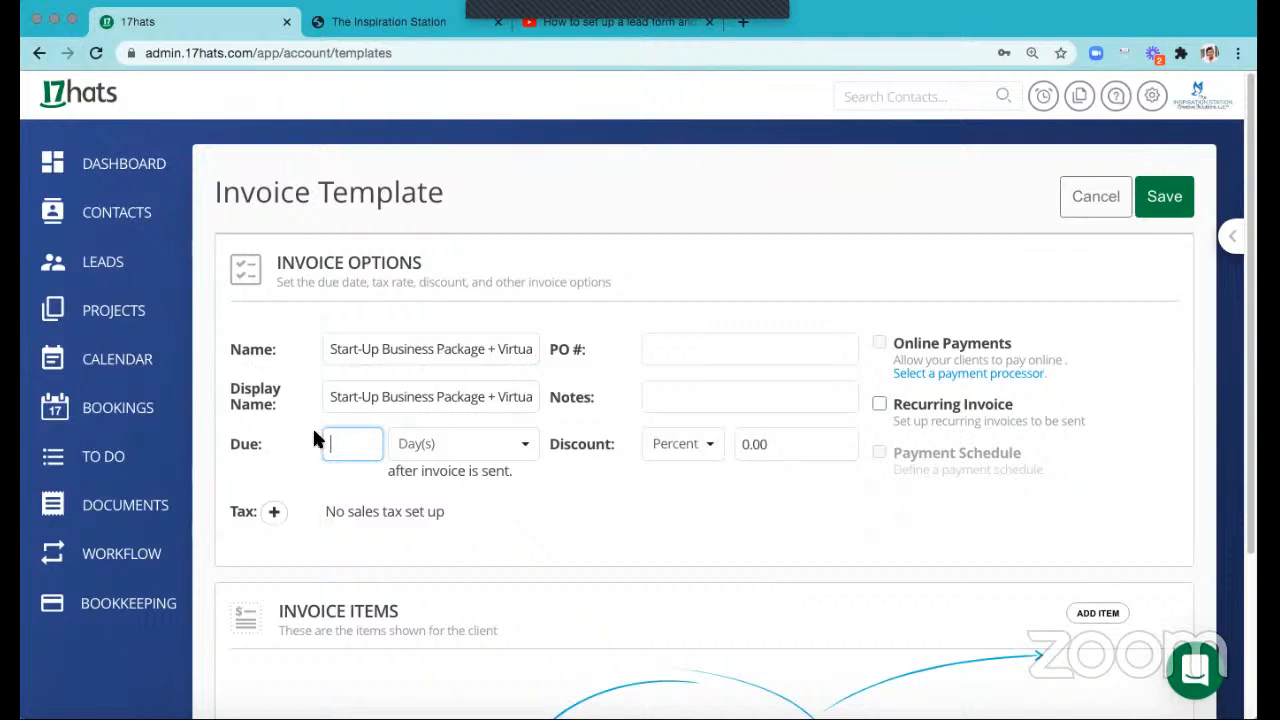
text(3)
click(688, 512)
click(676, 452)
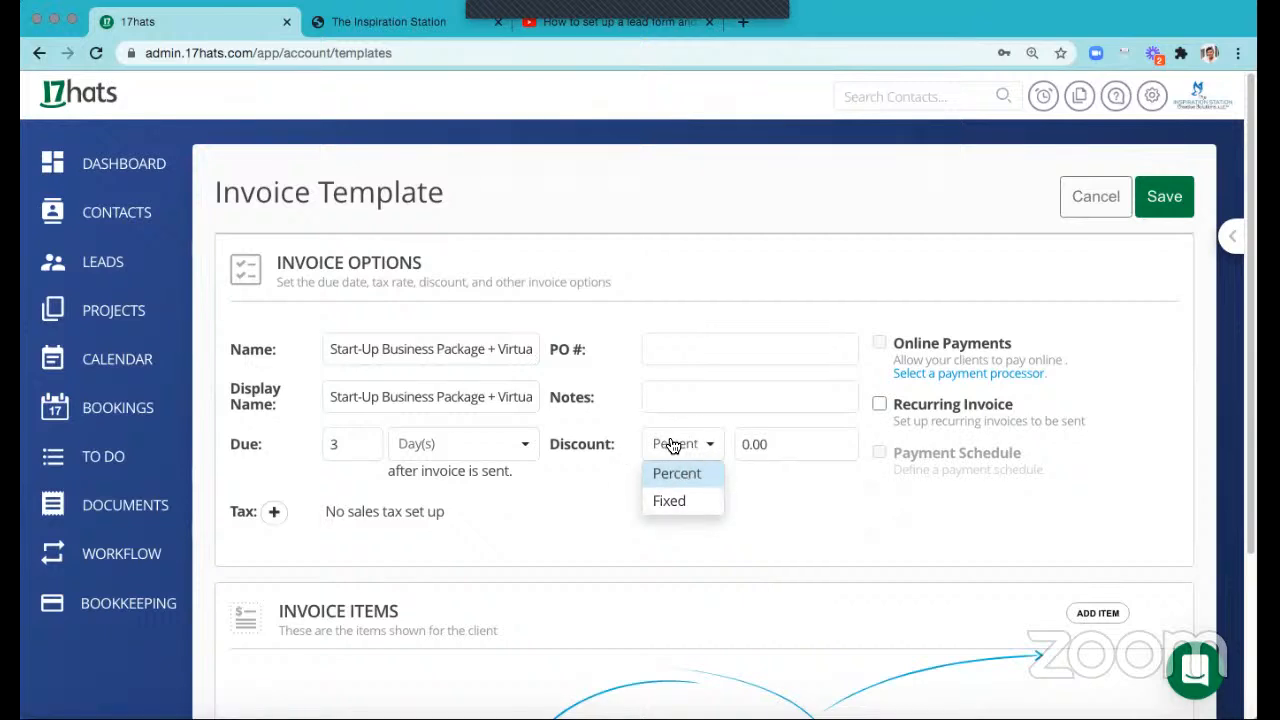
click(780, 490)
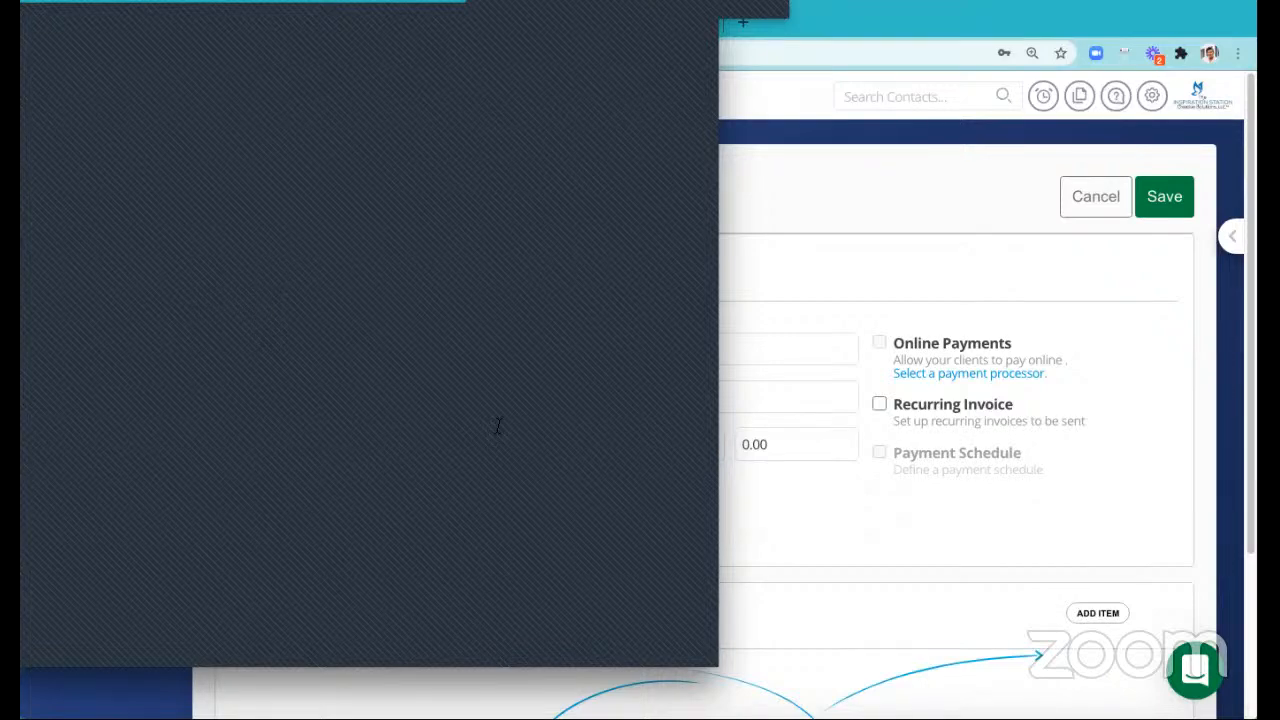
- Add a new item to the invoice template and paste the copied answering service feature list as its description
click(1082, 617)
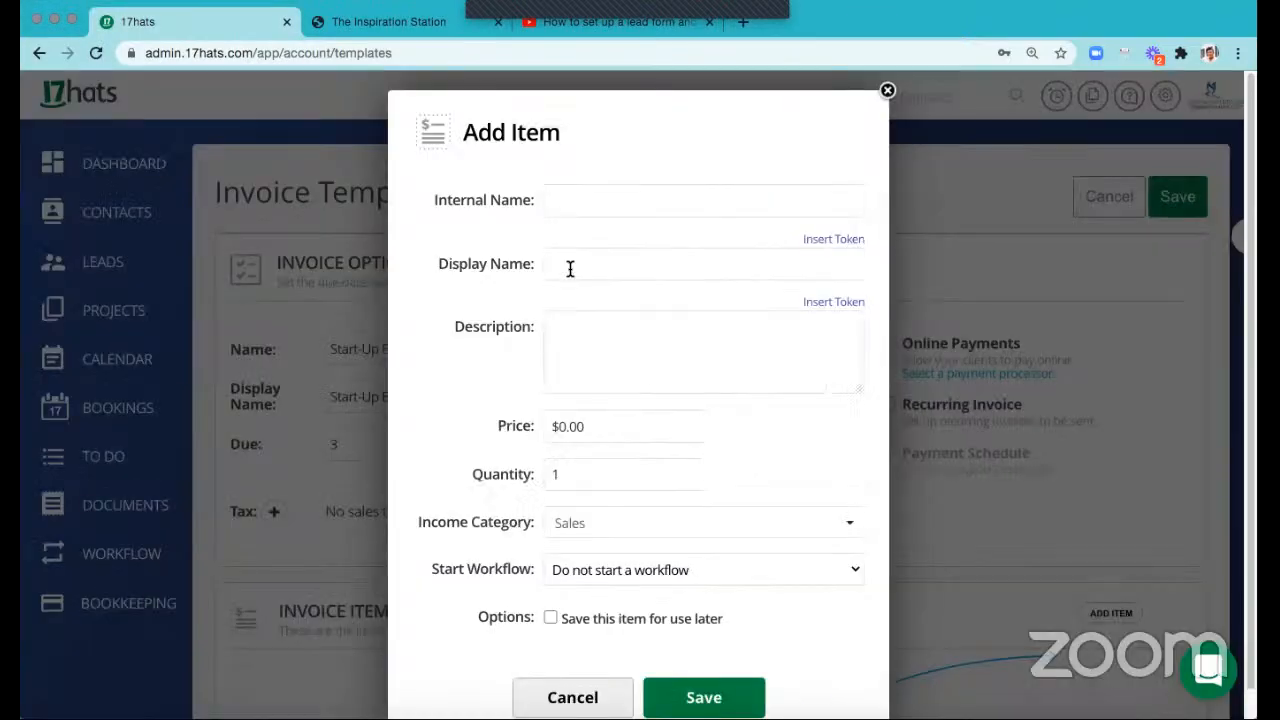
click(577, 343)
key(super+v)
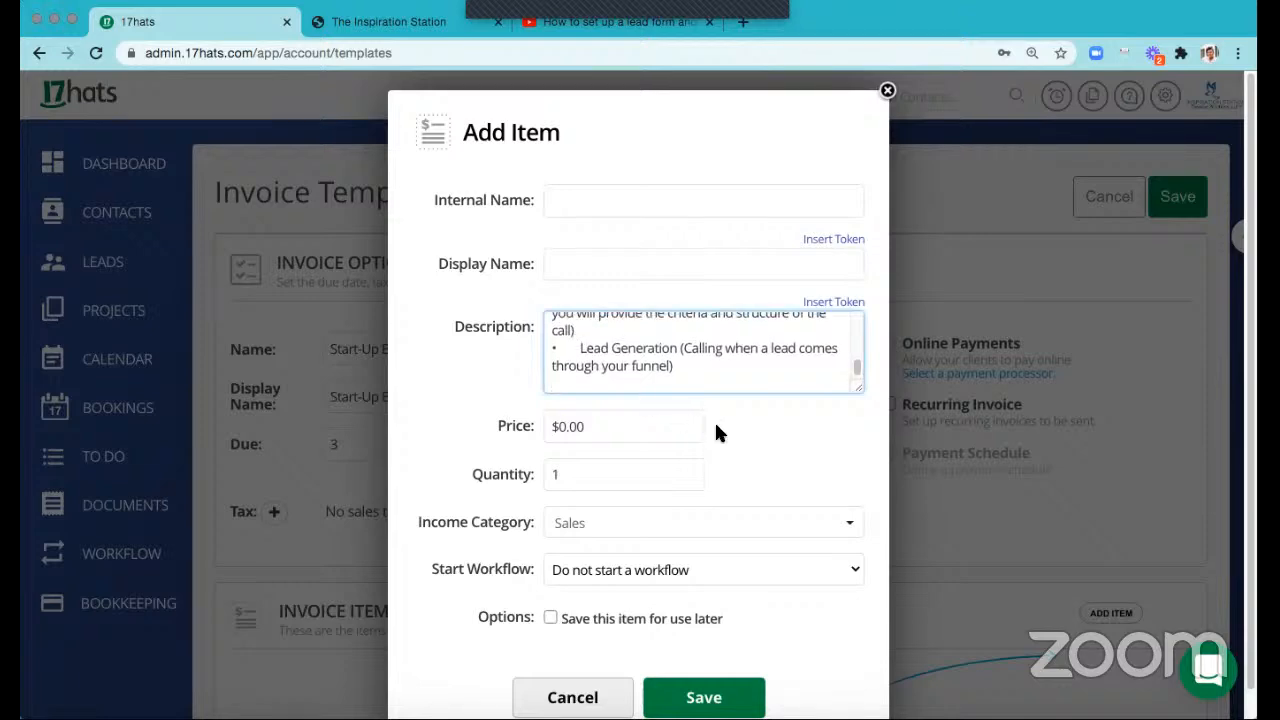
scroll(740, 360, up, 10)
- Set the invoice item's price to $128.99
key(super+Tab)
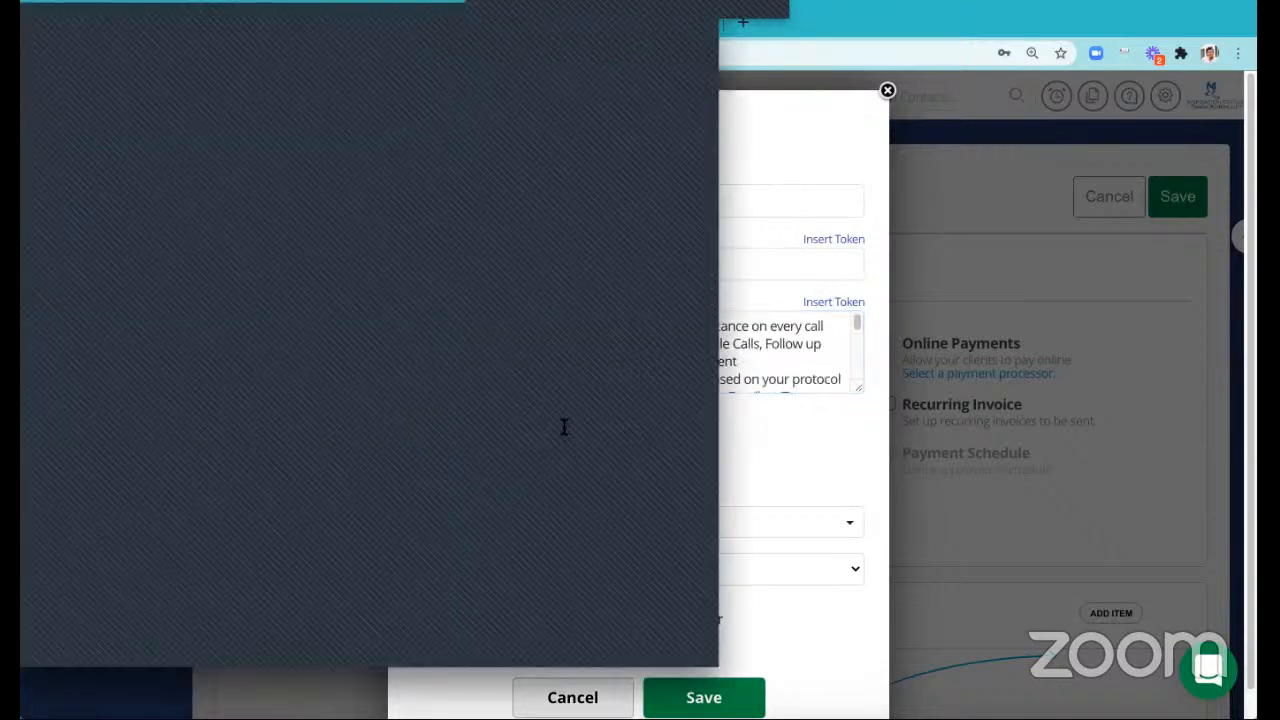
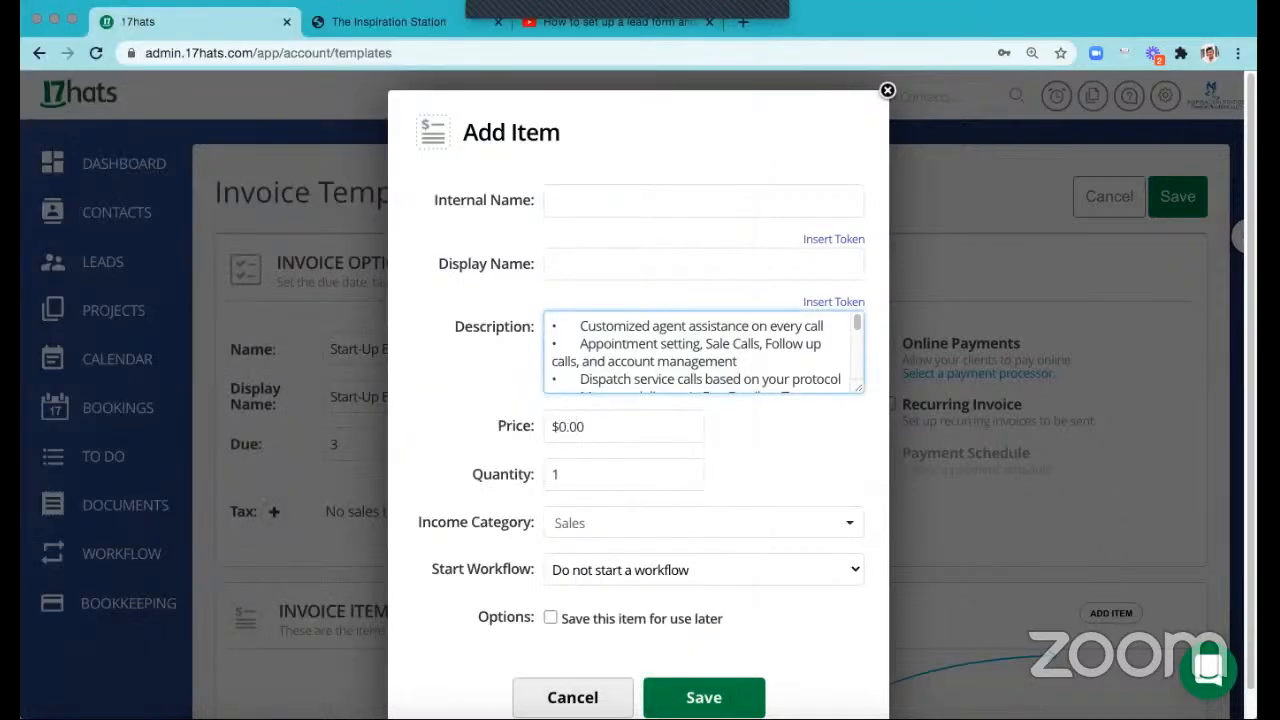
click(566, 426)
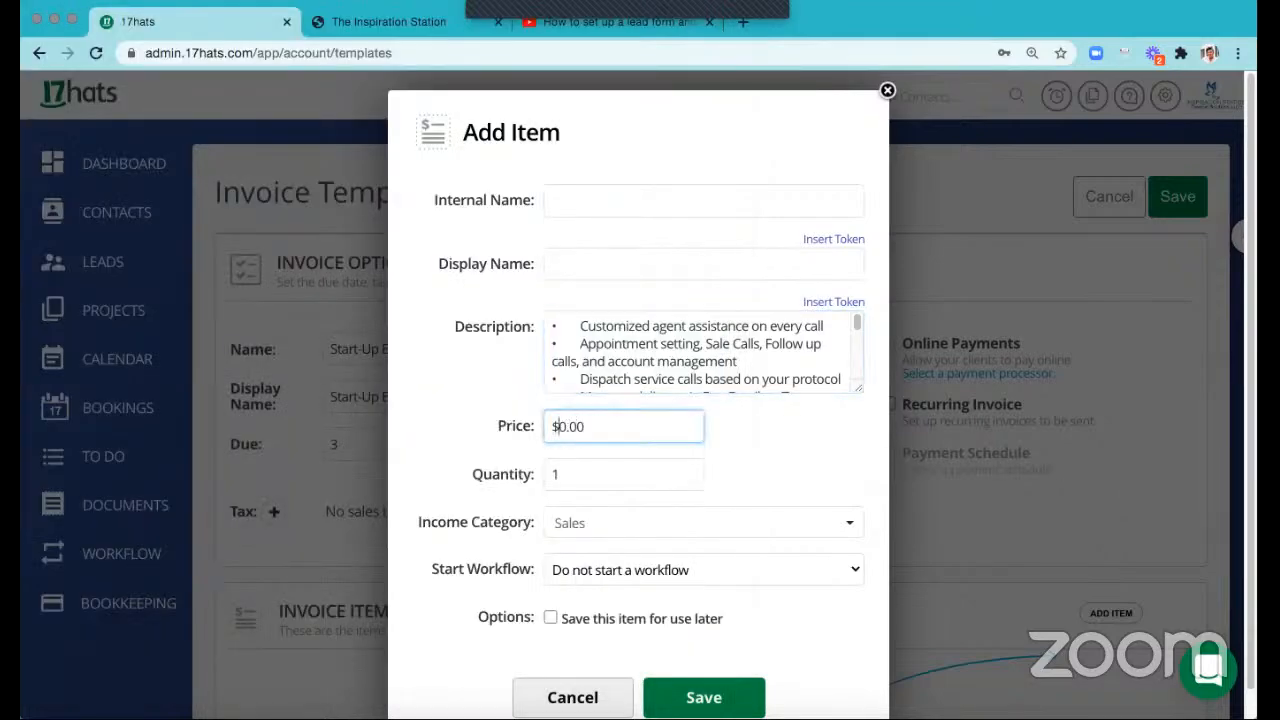
key(BackSpace)
text(128)
click(600, 426)
key(BackSpace)
key(BackSpace)
text(99)
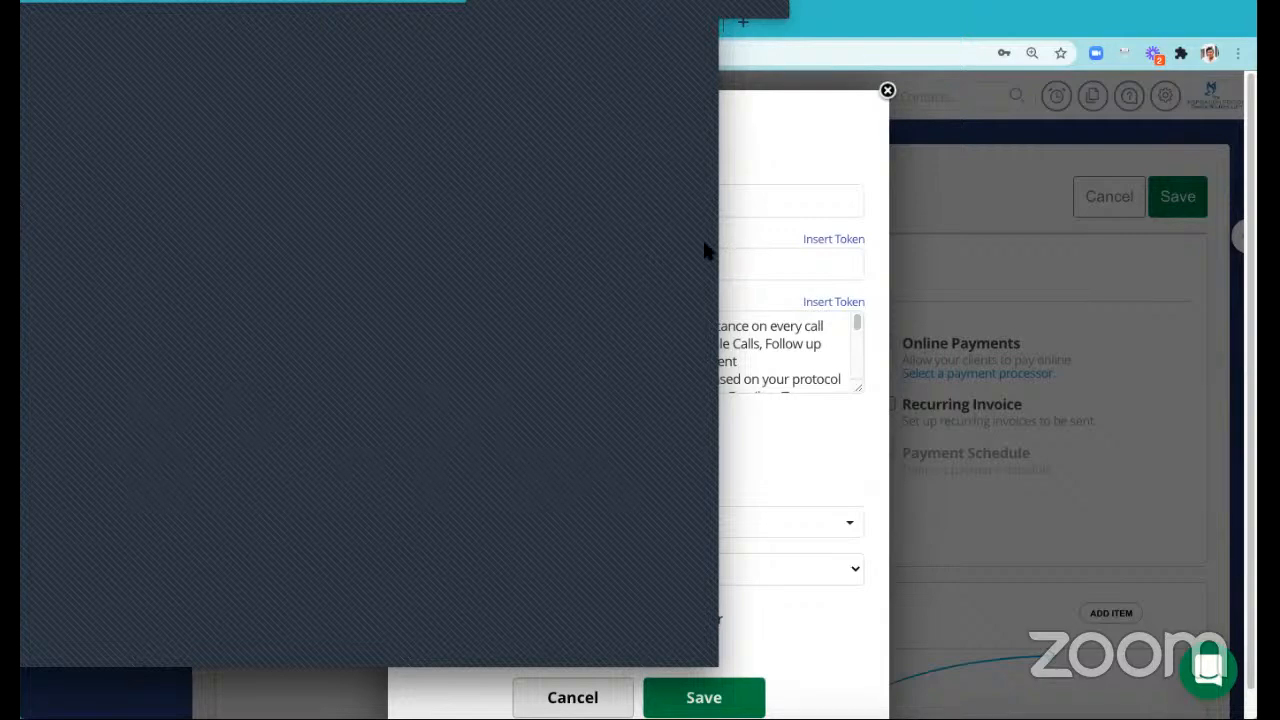
- Give the item the internal and display name "Start-Up Business Package + Virtual Answering Services" and save it
text(+)
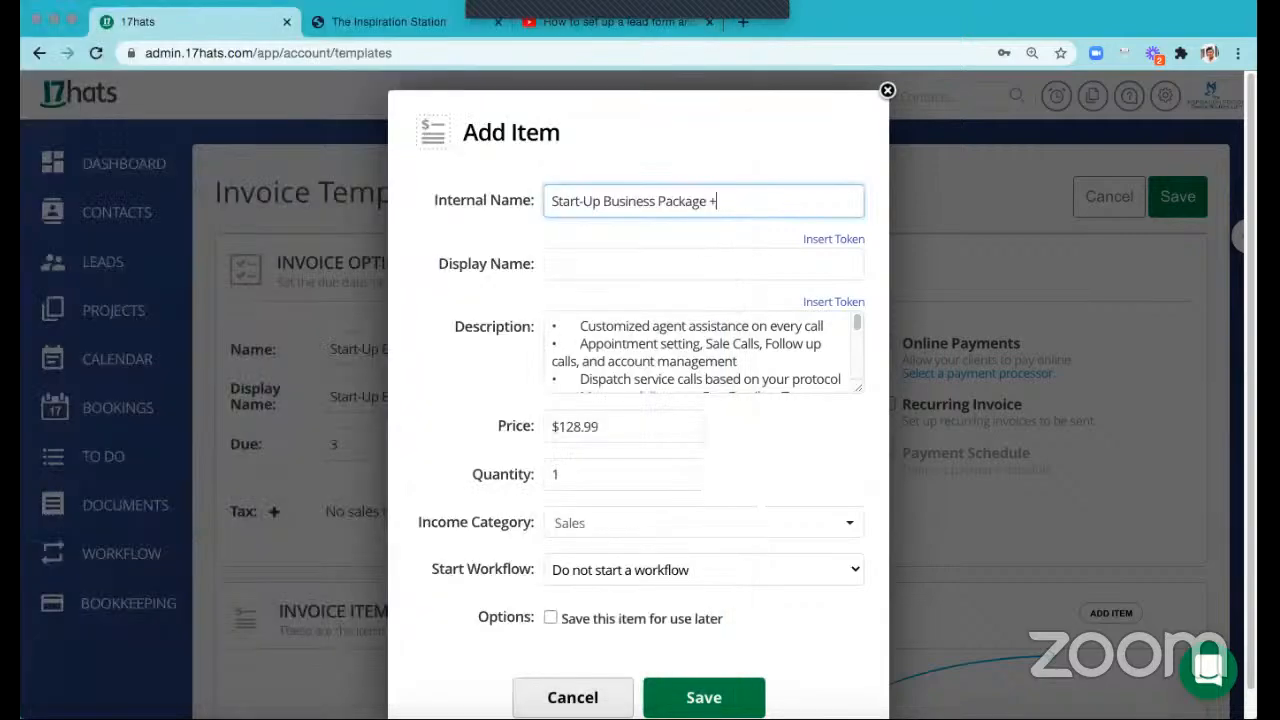
text(Virtual Answering Services)
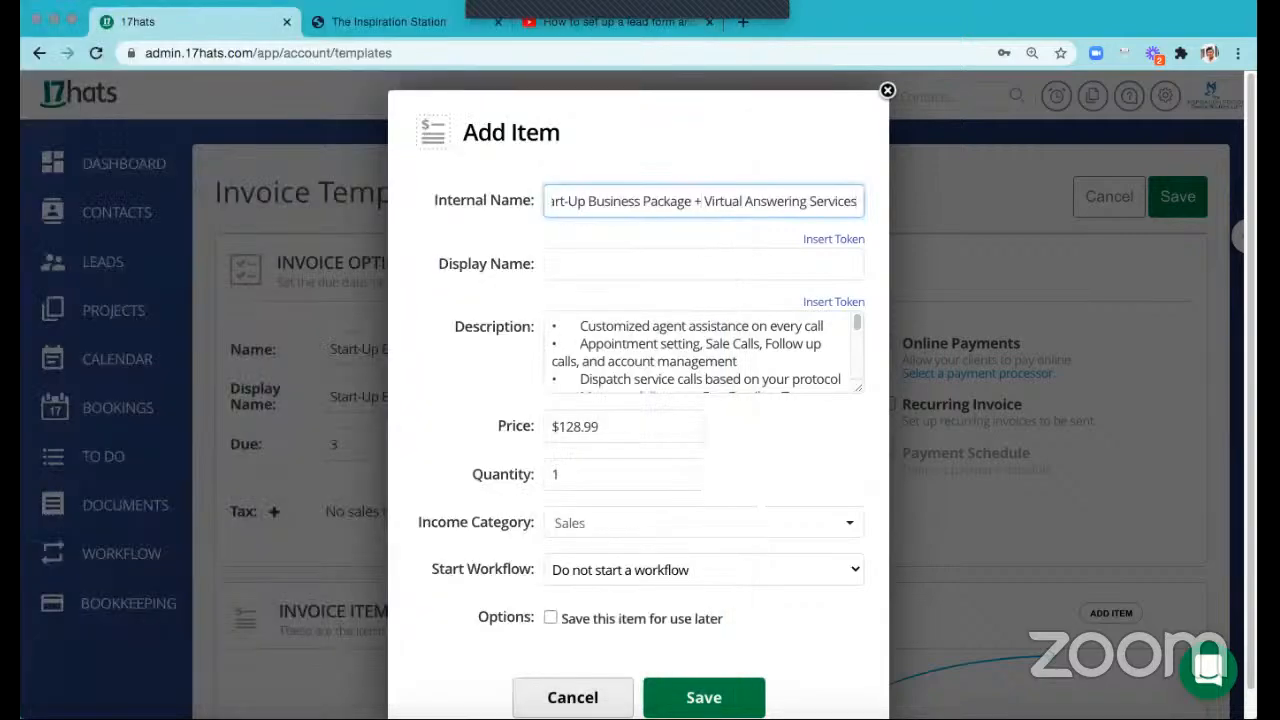
key(super+a)
key(super+c)
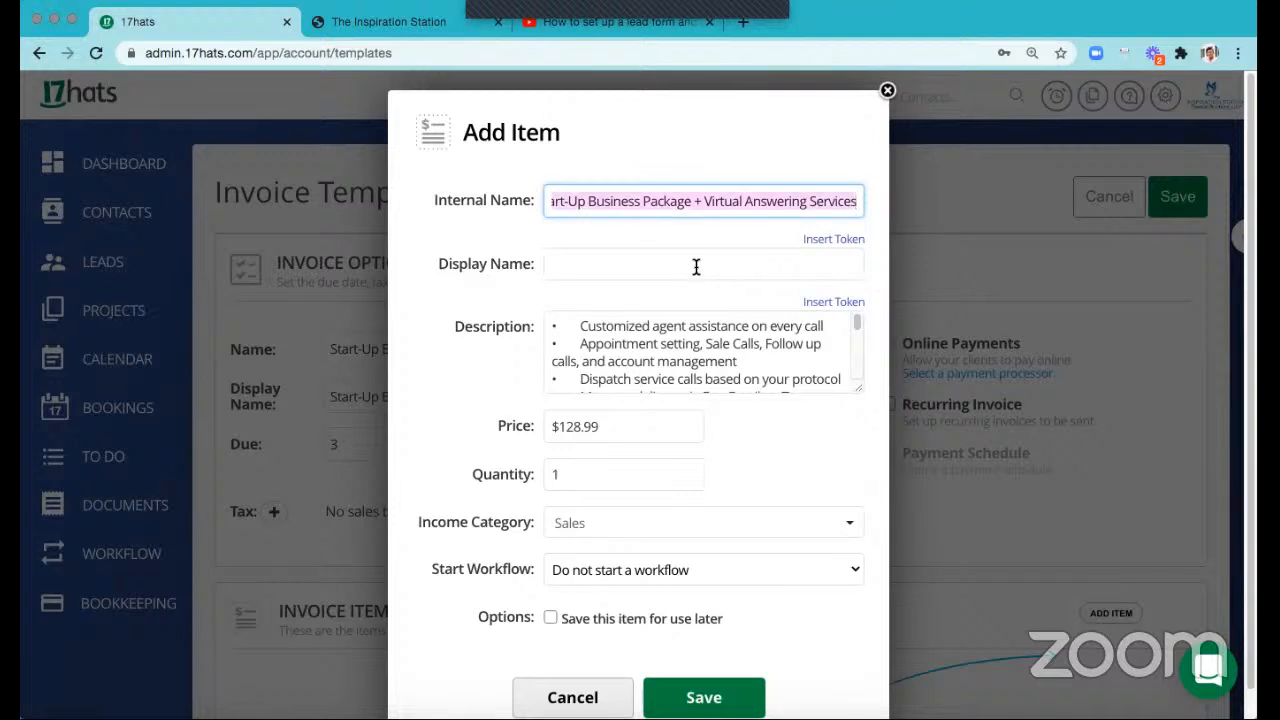
click(696, 267)
key(super+v)
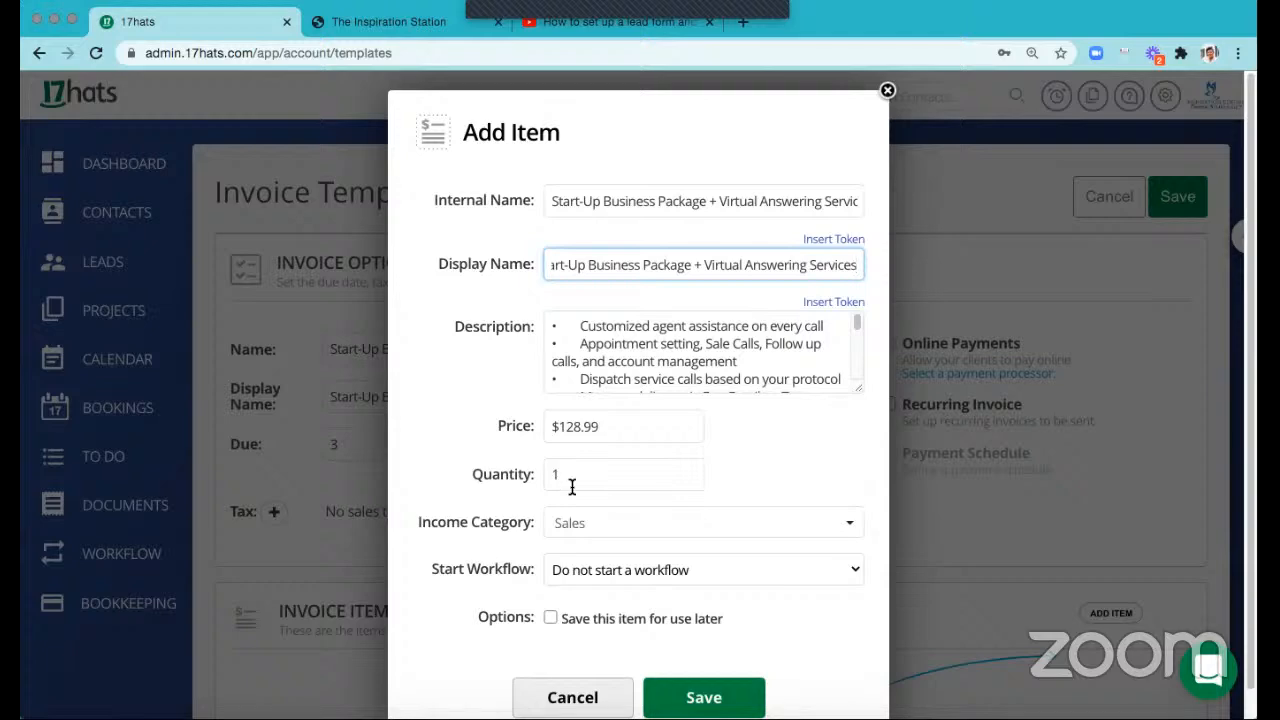
click(720, 696)
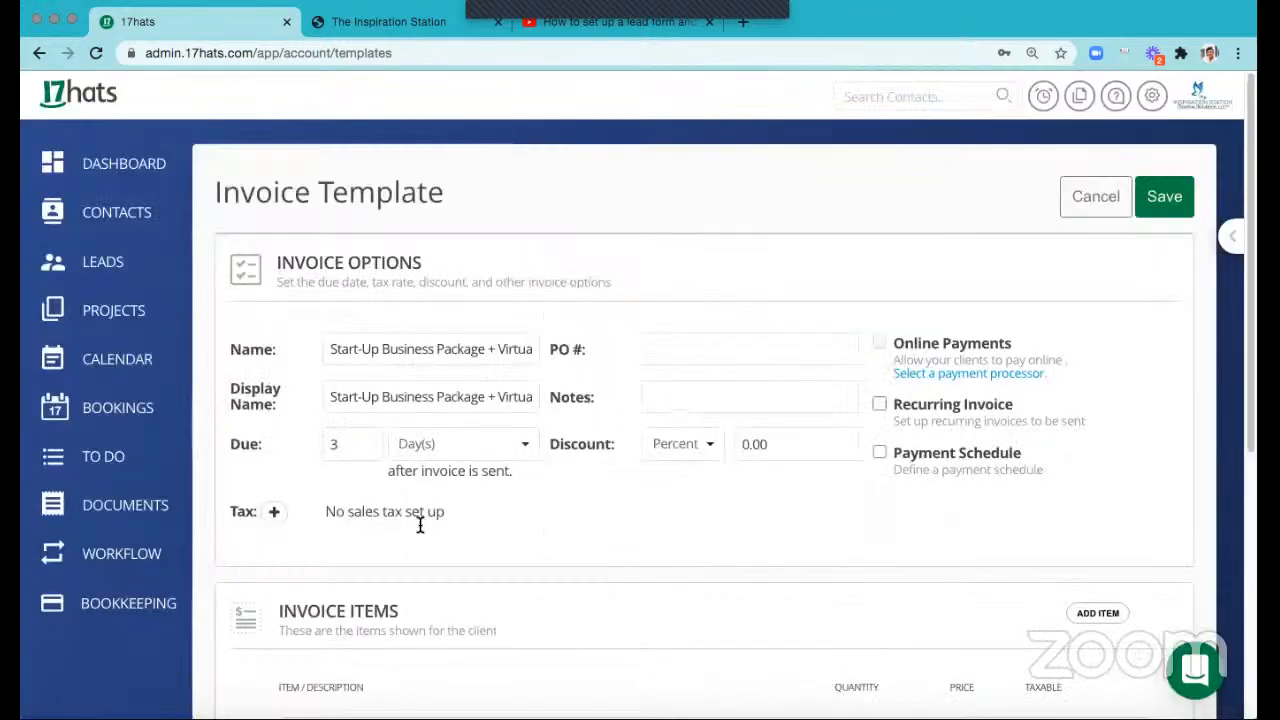
- Make the invoice recur every 1 month with the "An Invoice is Ready for Your Review" email and no end, and save the template
scroll(420, 530, down, 2)
scroll(388, 535, down, 5)
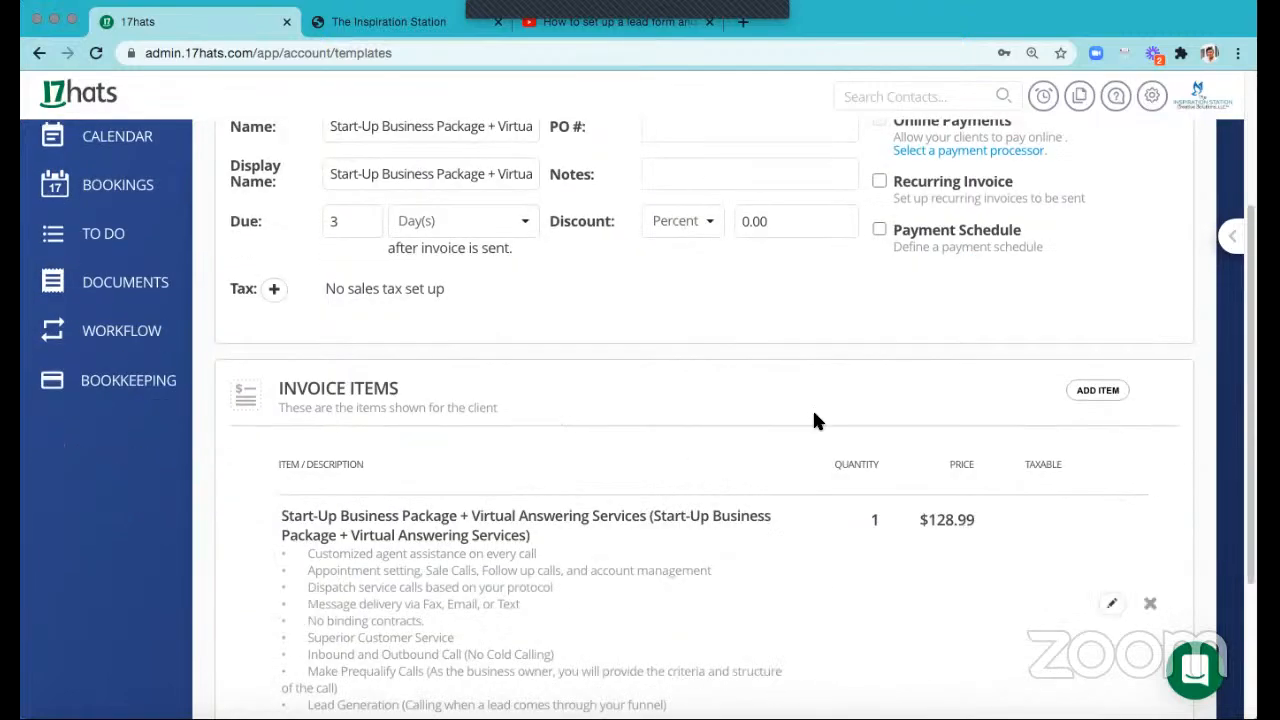
scroll(872, 400, up, 7)
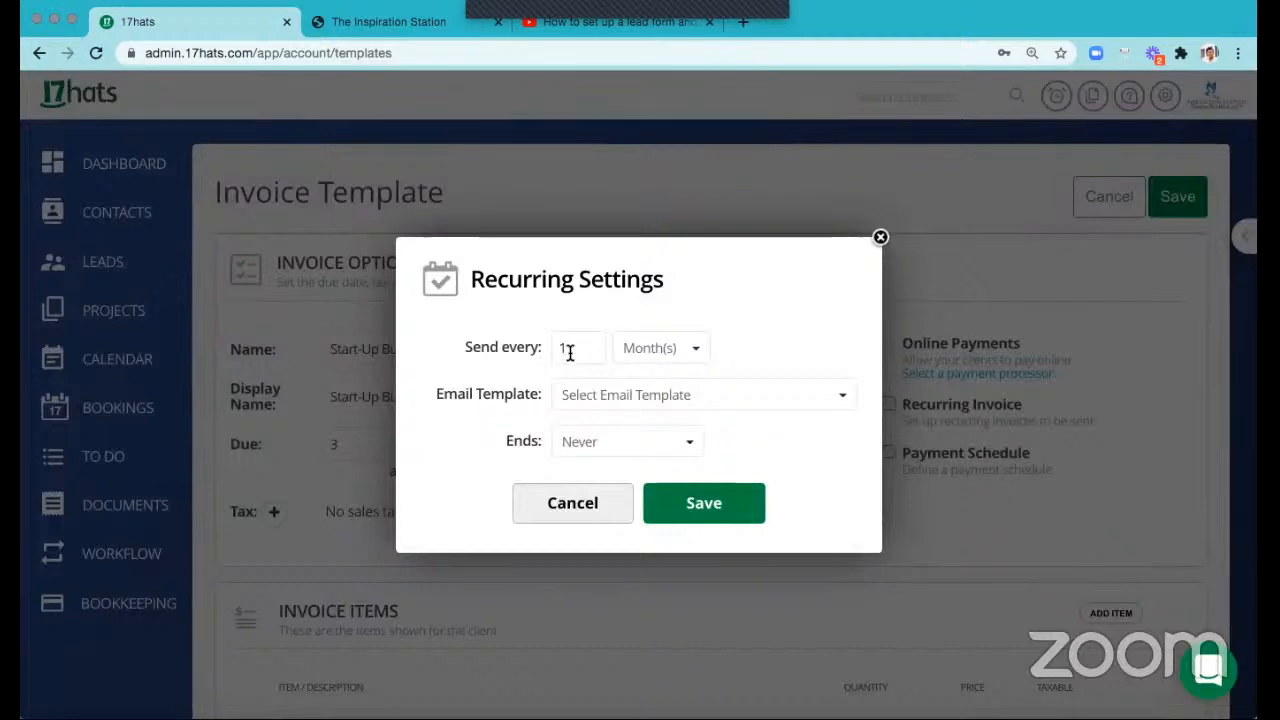
click(562, 350)
text(1)
click(660, 347)
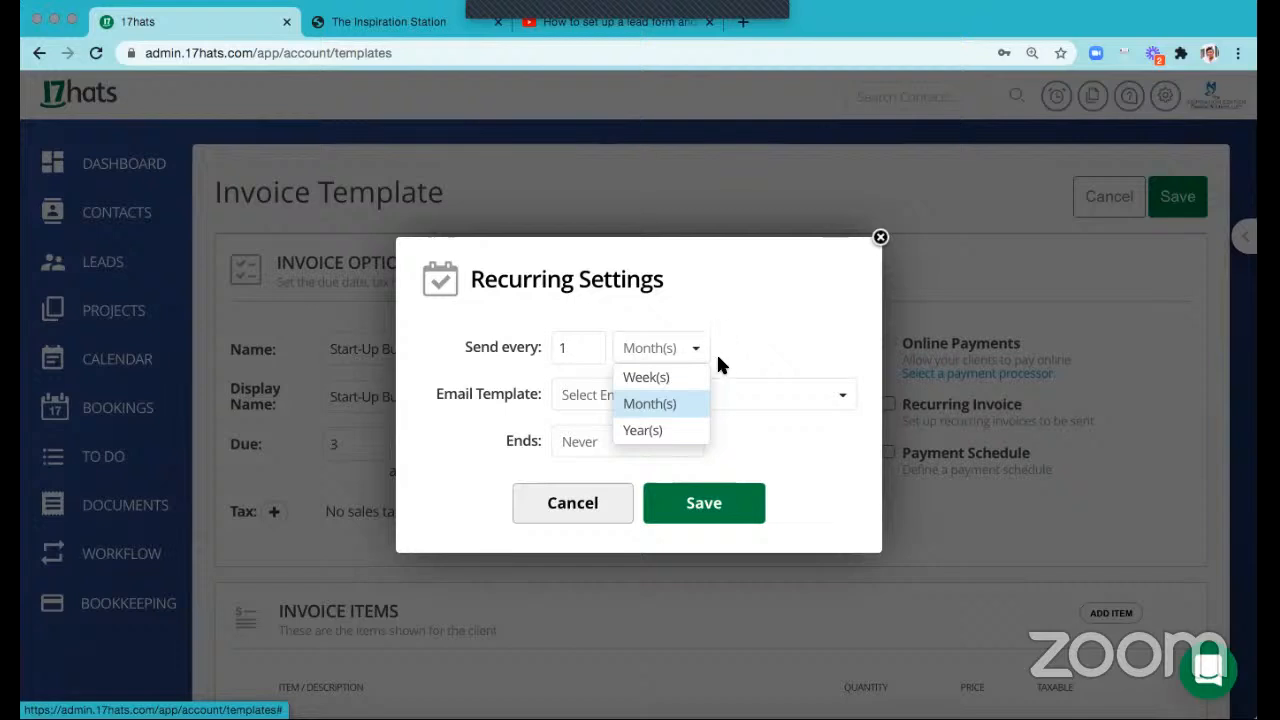
click(706, 398)
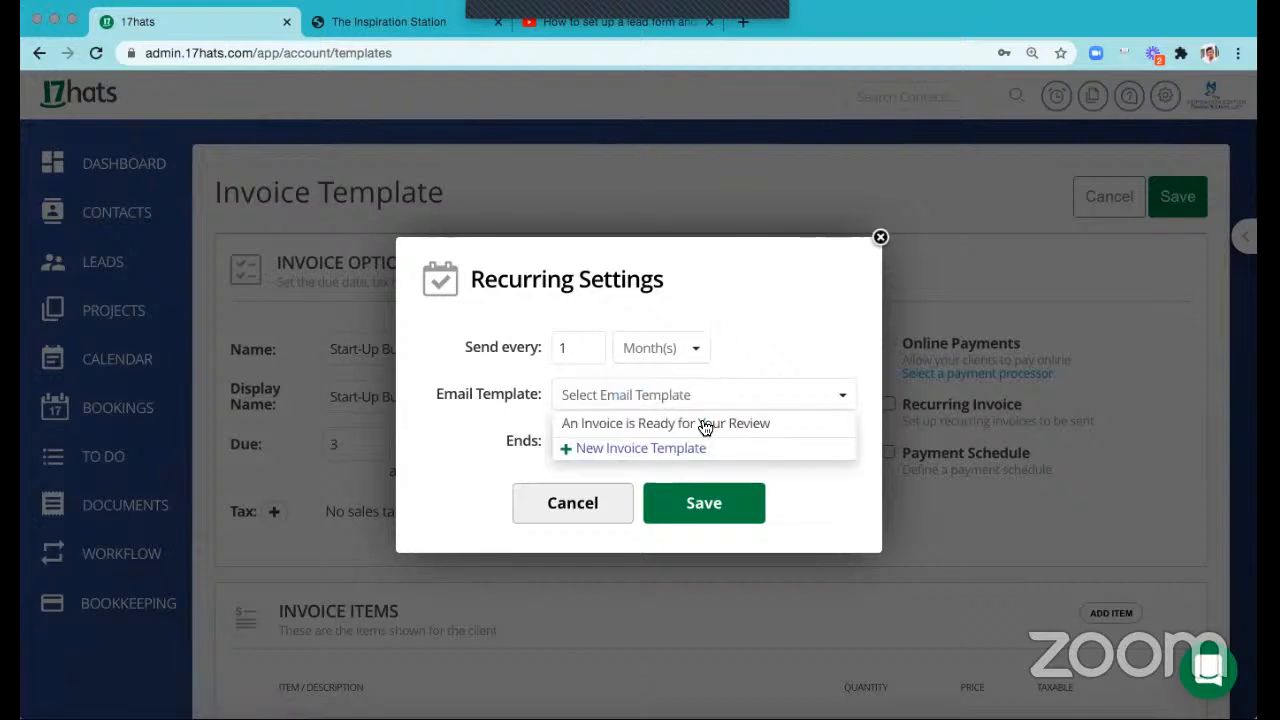
click(665, 423)
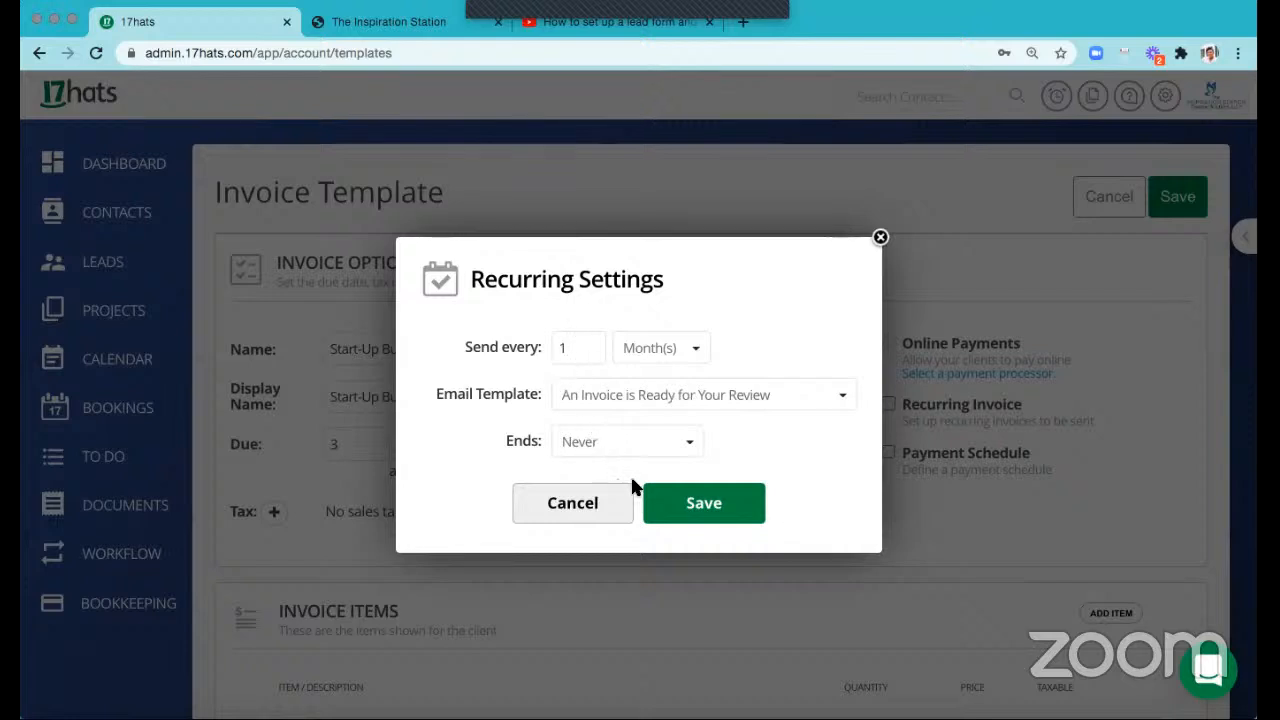
key(space)
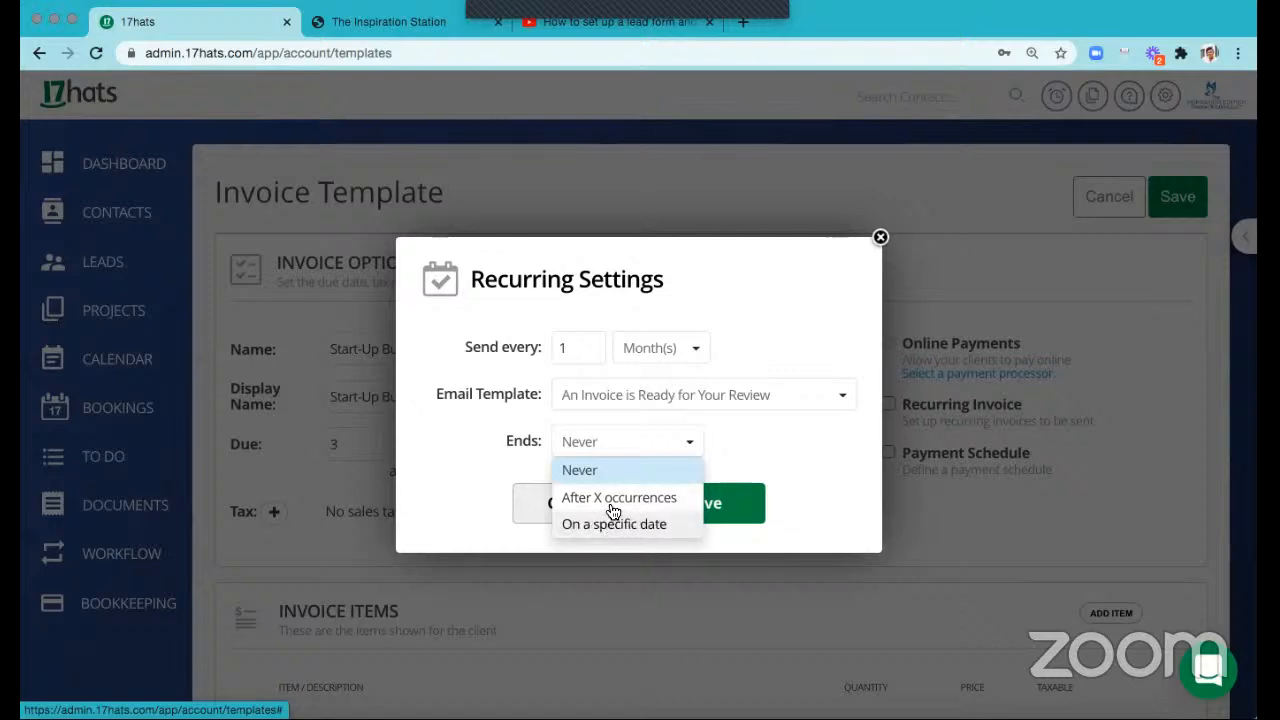
click(600, 446)
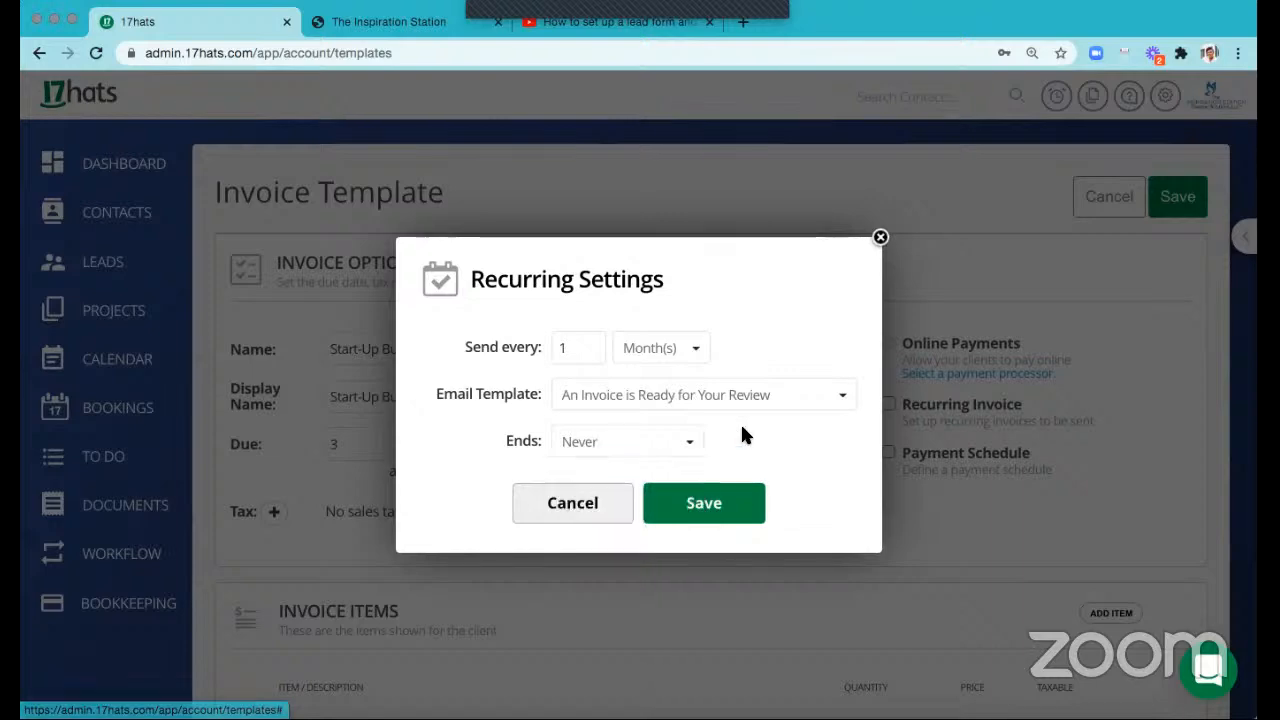
click(738, 503)
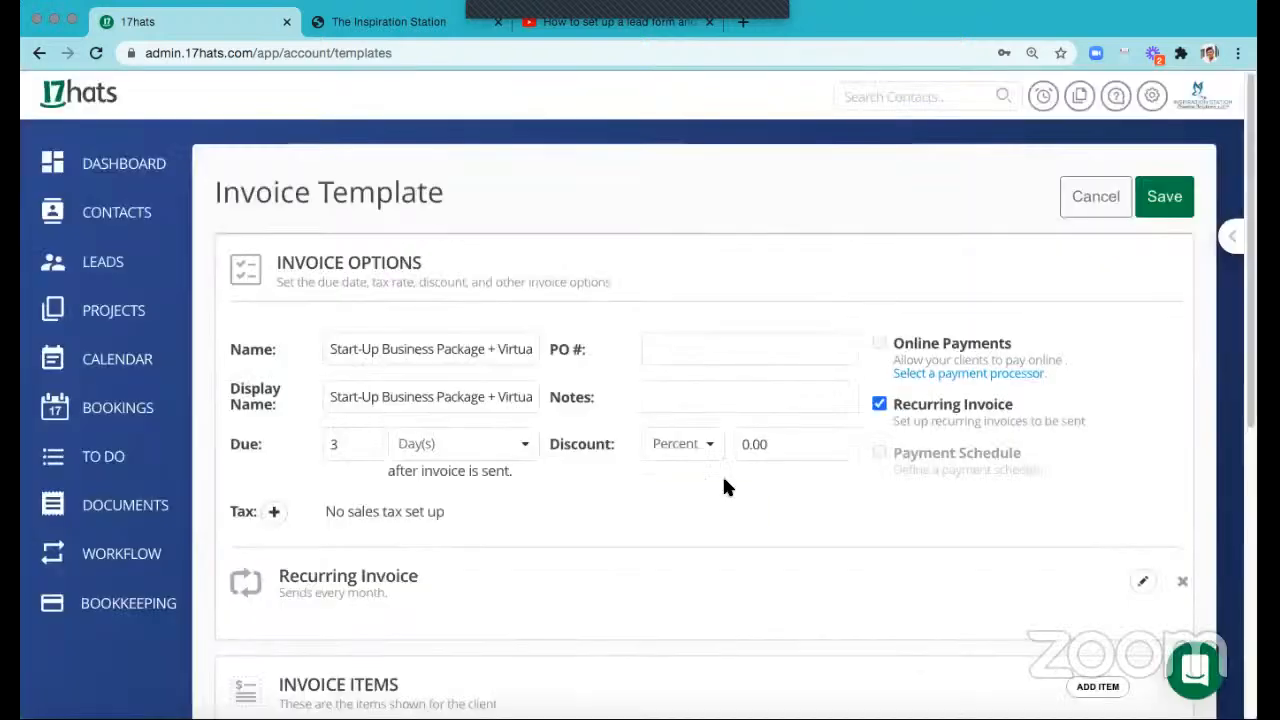
click(1165, 205)
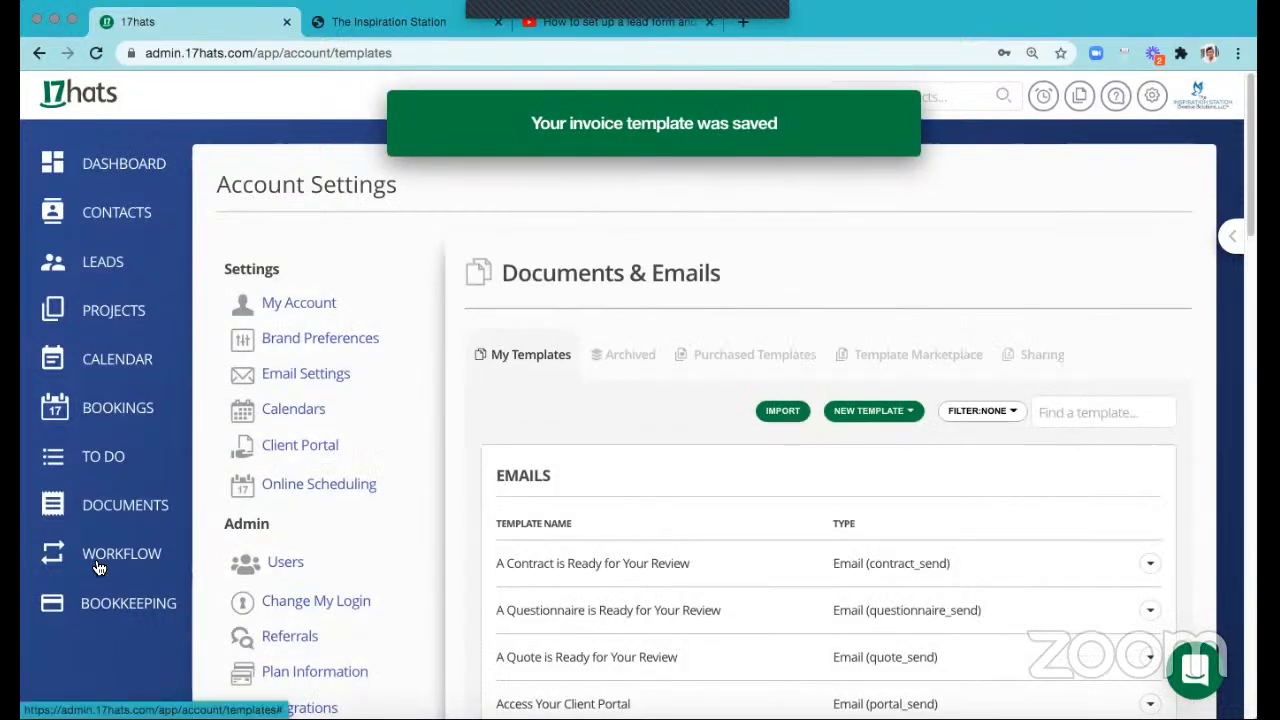
- In the Virtual Answering Services workflow, switch the send-invoice action to the "Start-Up Business Package + Virtual Answering Services" template
click(98, 556)
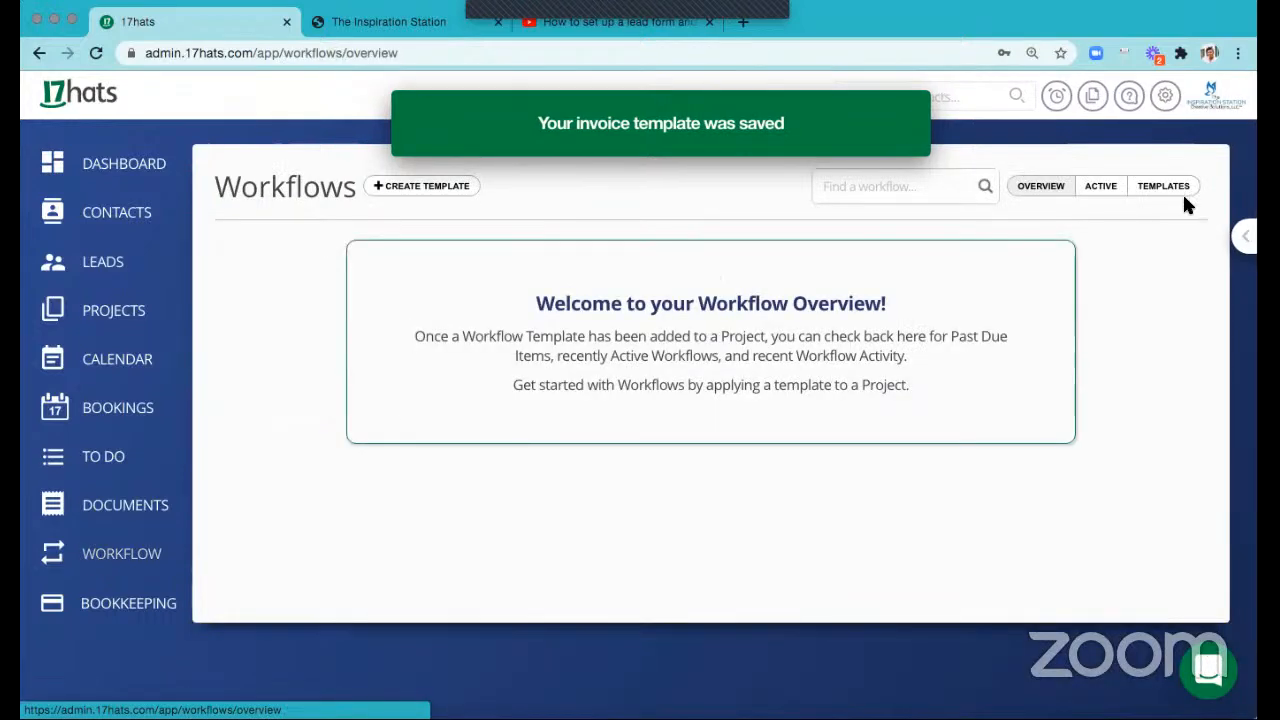
click(1163, 190)
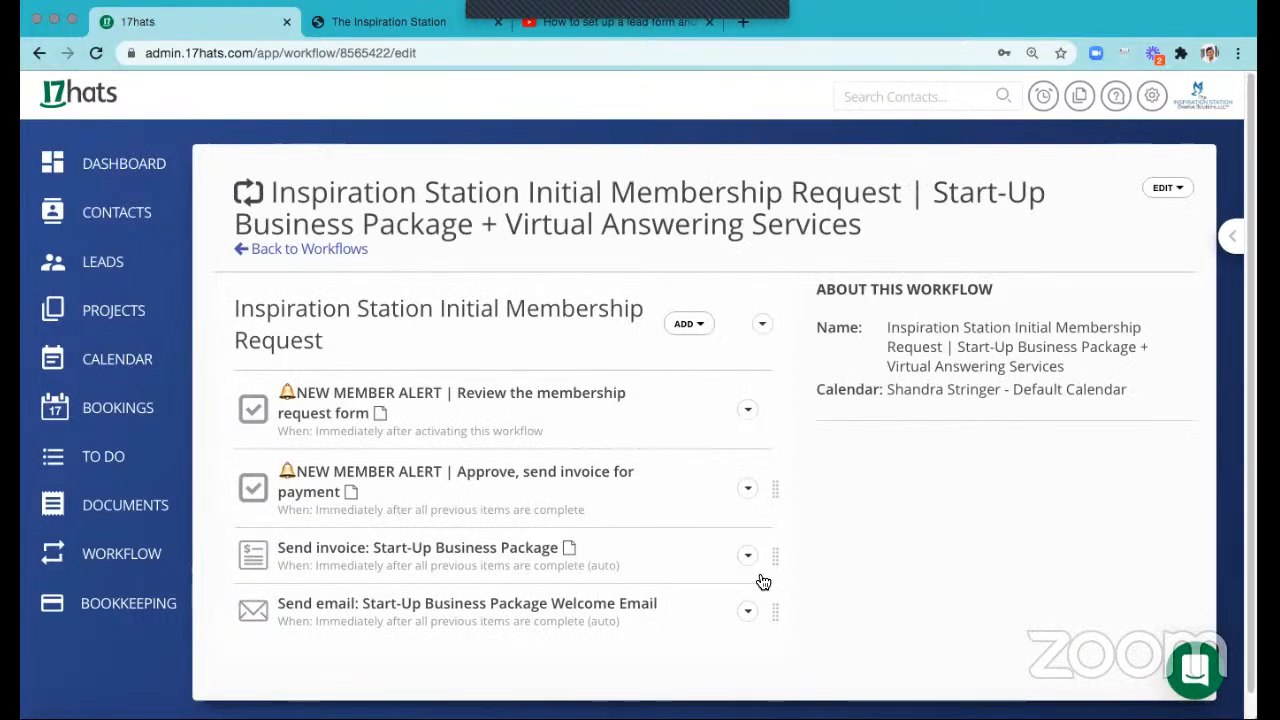
click(750, 560)
click(770, 608)
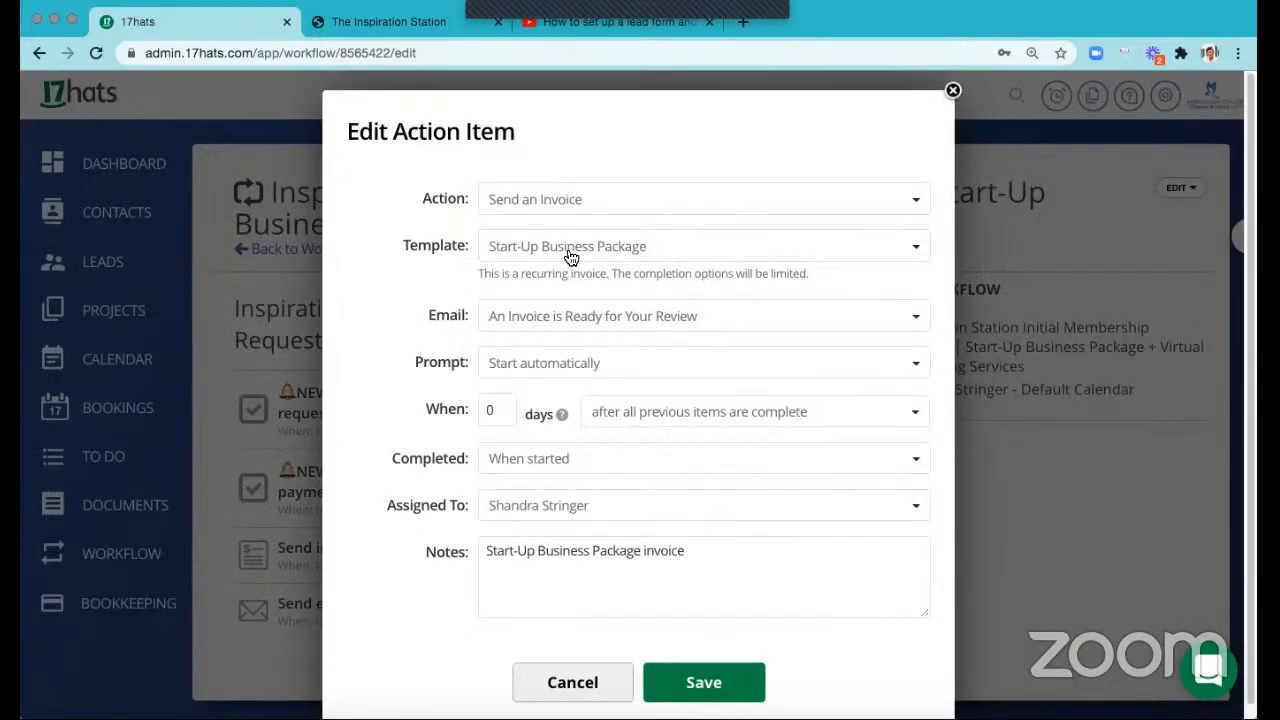
click(566, 254)
click(572, 310)
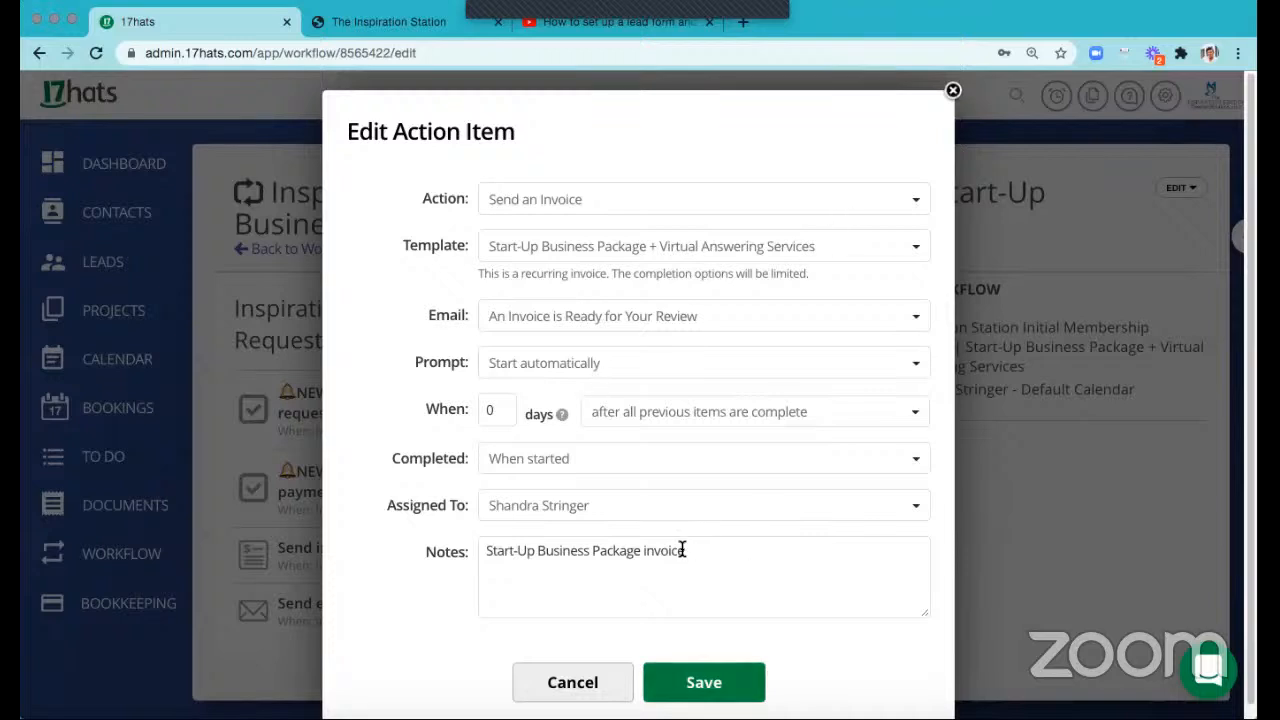
- Change the invoice action's notes to "Start-Up Business Package + Virtual Answering invoice" and save the action item
click(640, 551)
text(+)
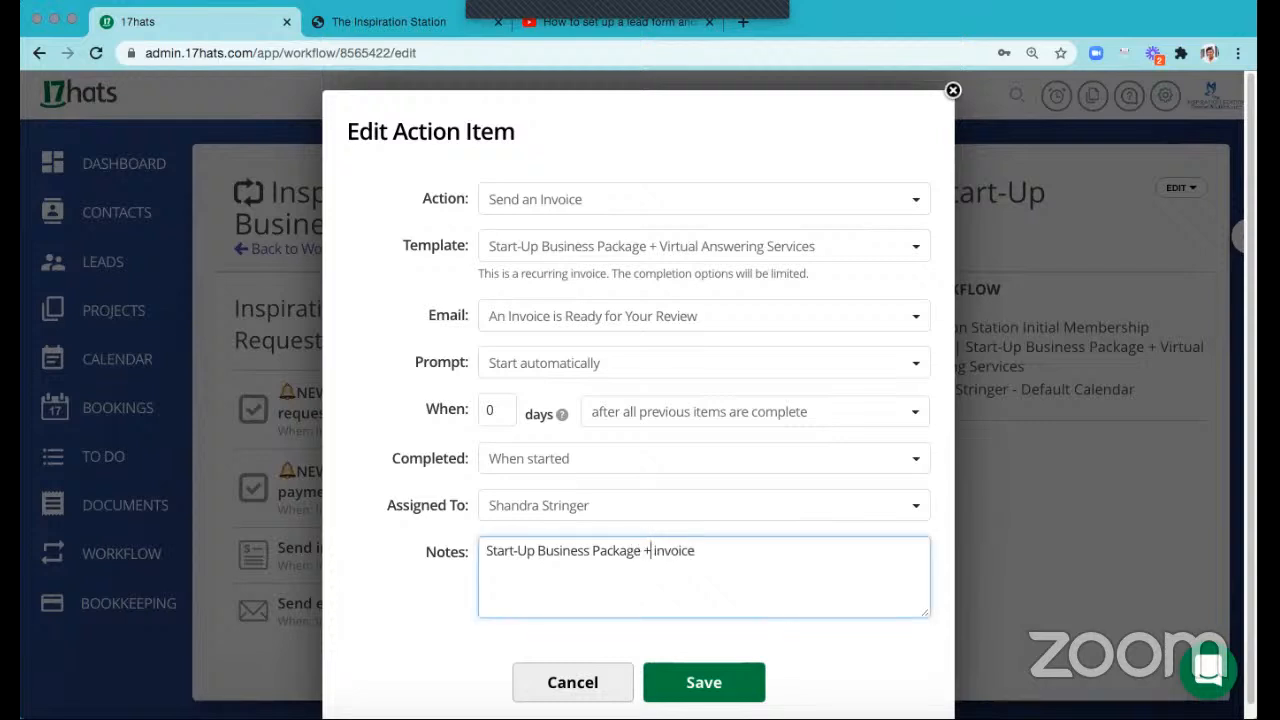
text( Virtual Answering)
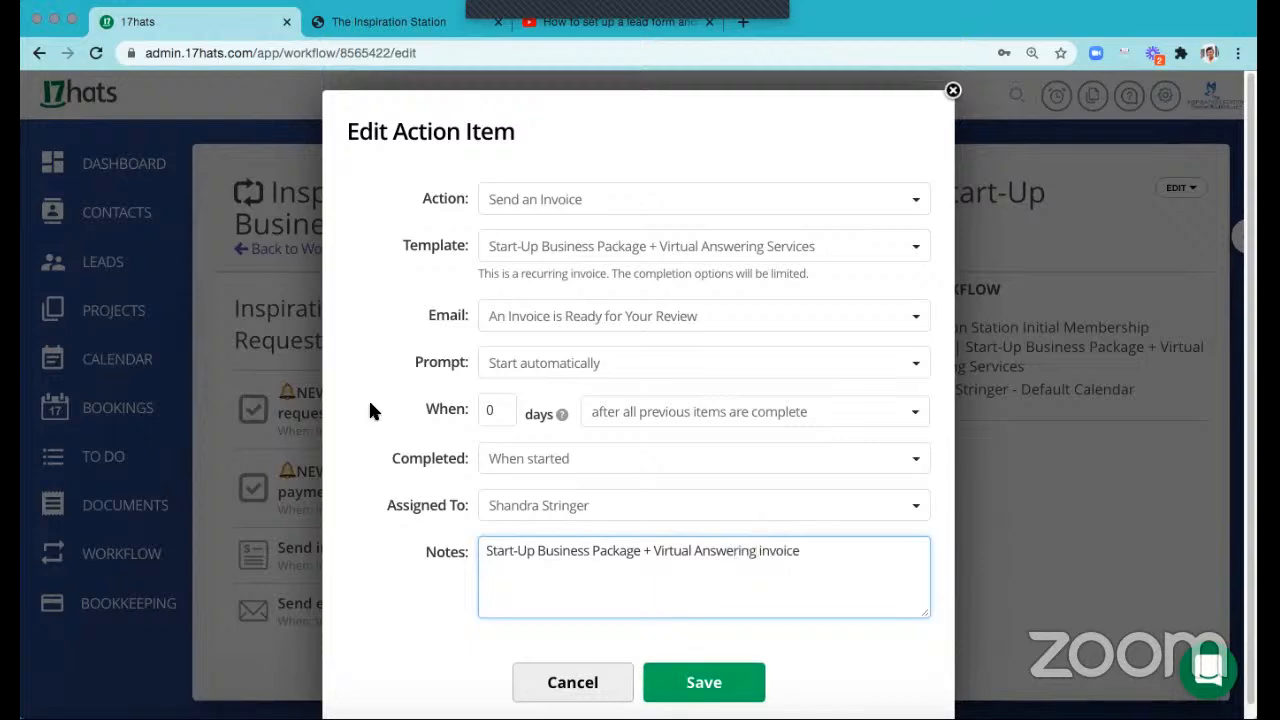
click(707, 634)
click(704, 682)
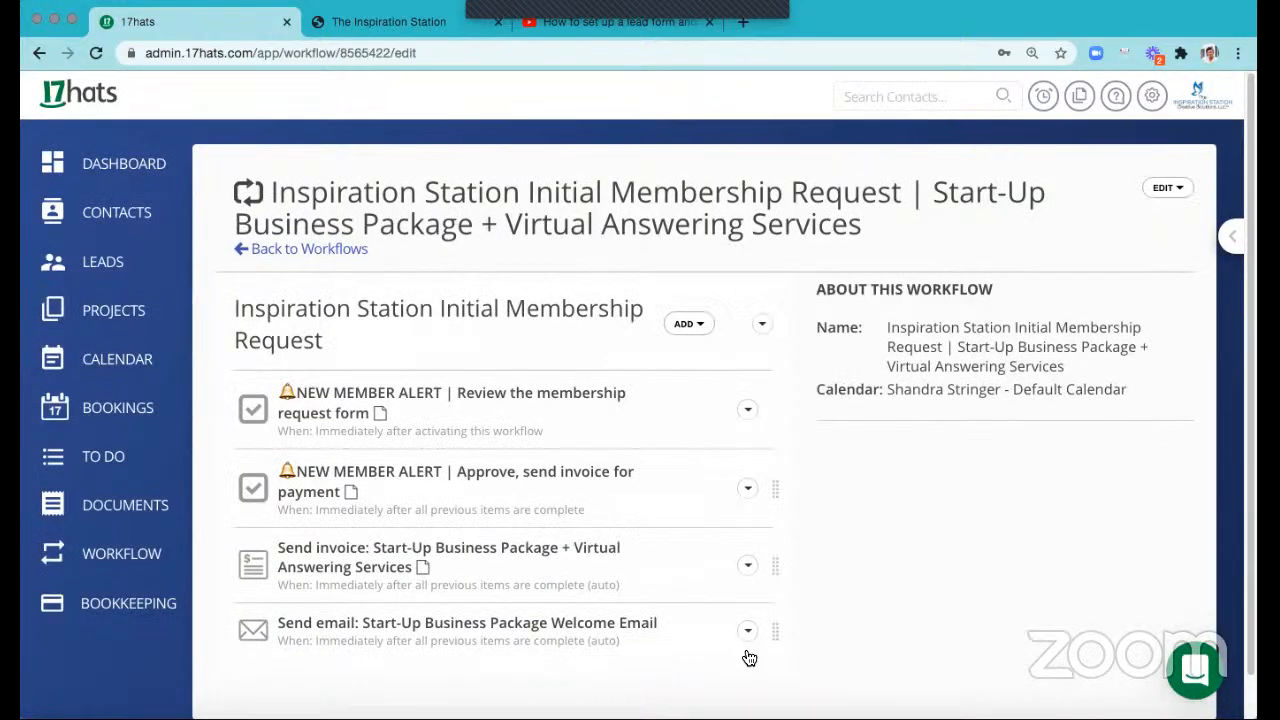
- Check which email templates are available for the workflow's welcome email action and close the action item
click(747, 630)
click(766, 662)
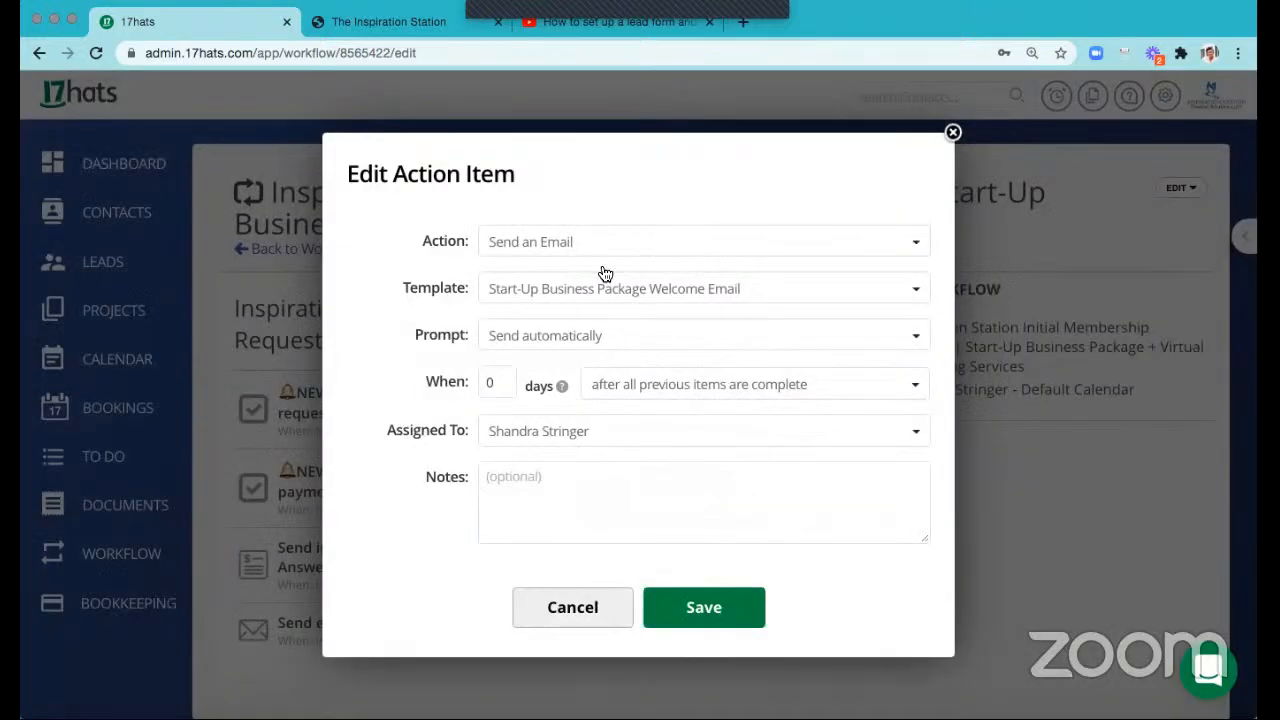
click(596, 290)
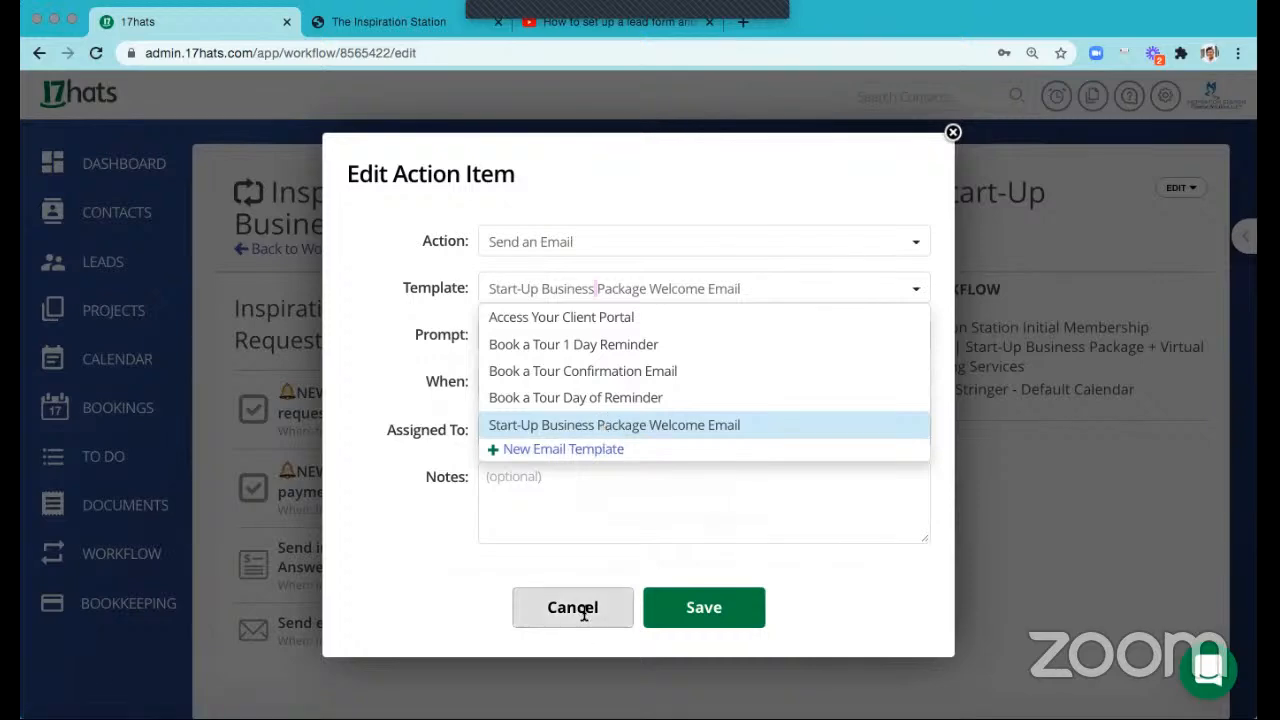
click(1098, 221)
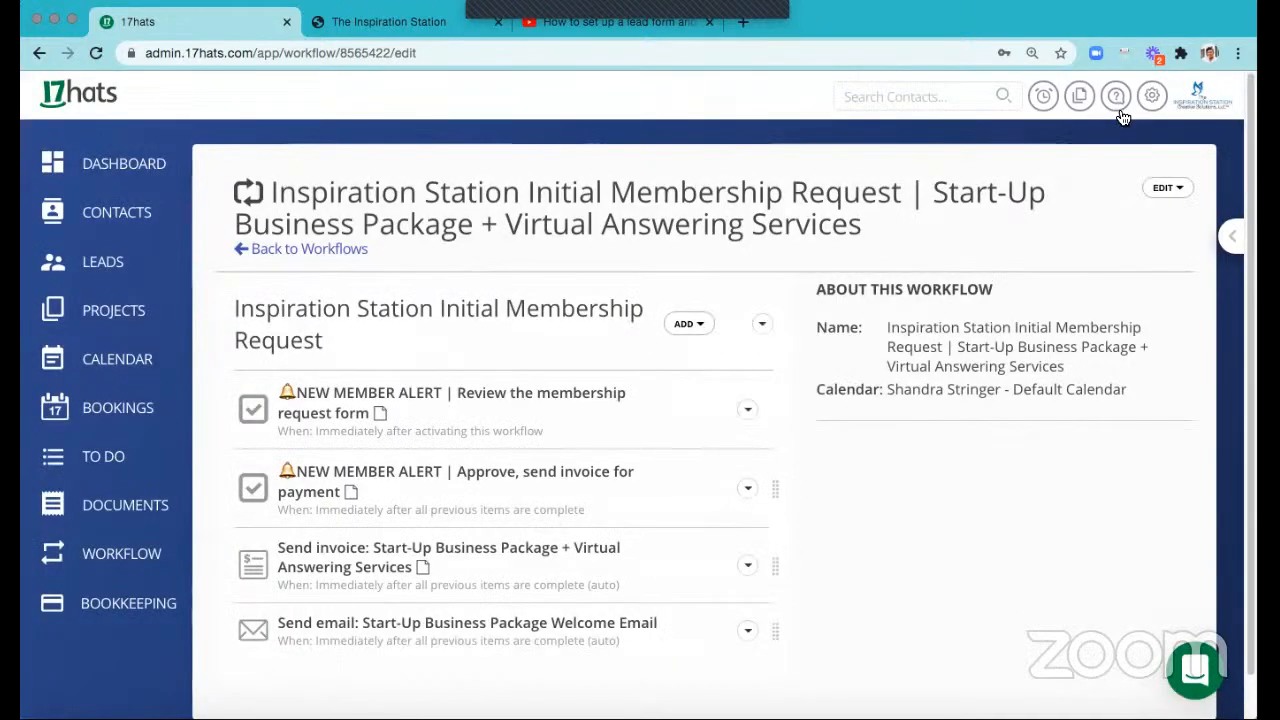
- Open the "Start-Up Business Package Welcome Email" template for editing from the account's document and email templates
click(1080, 96)
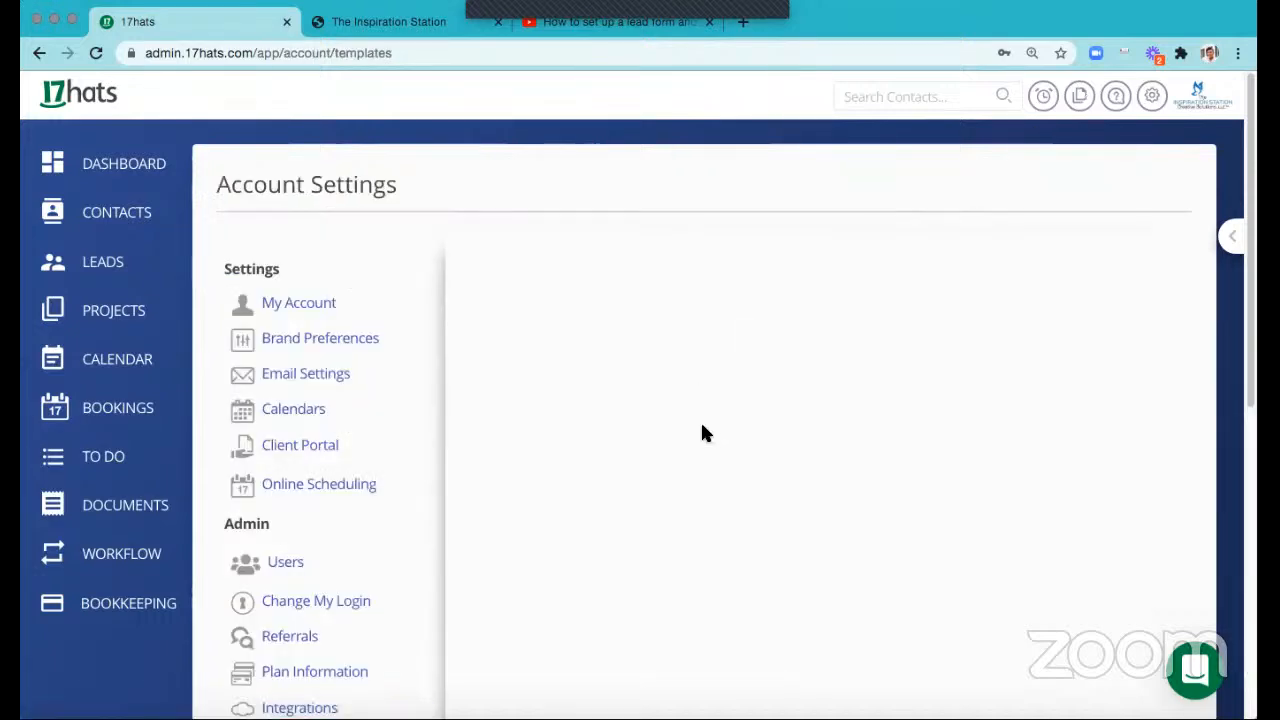
scroll(766, 440, down, 15)
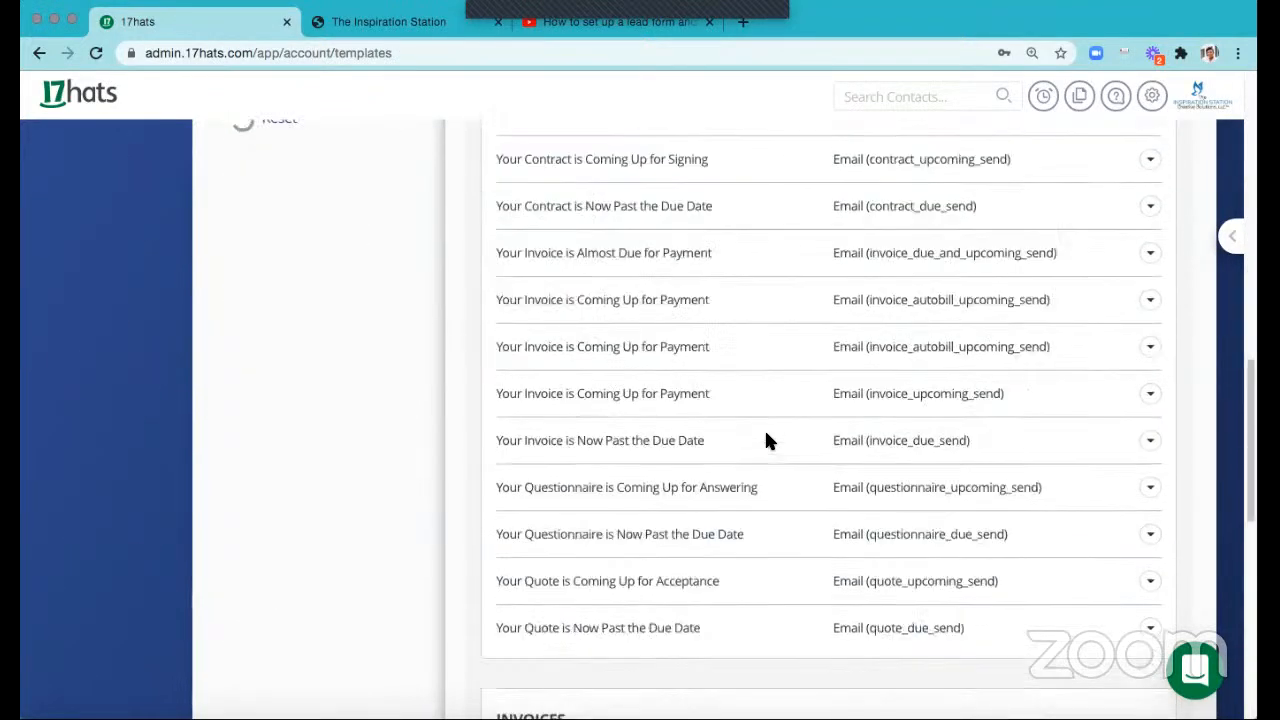
scroll(790, 420, down, 6)
scroll(812, 370, up, 1)
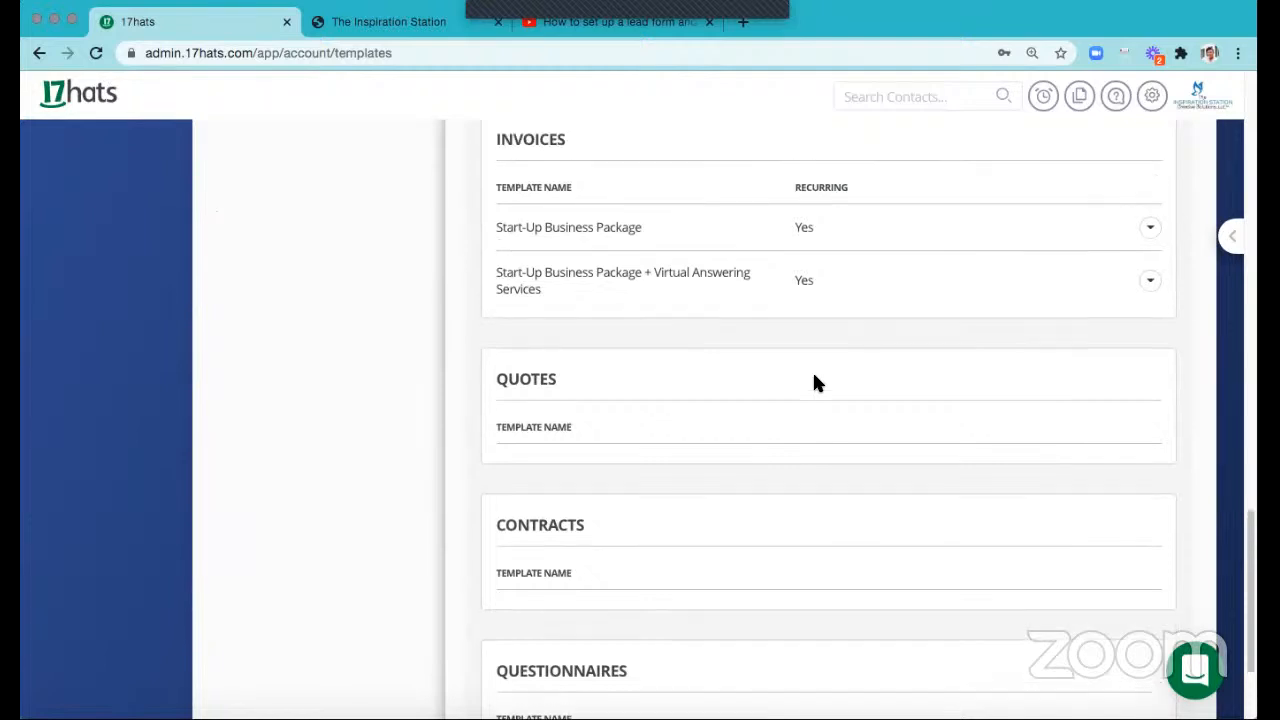
scroll(812, 383, down, 2)
scroll(812, 383, up, 10)
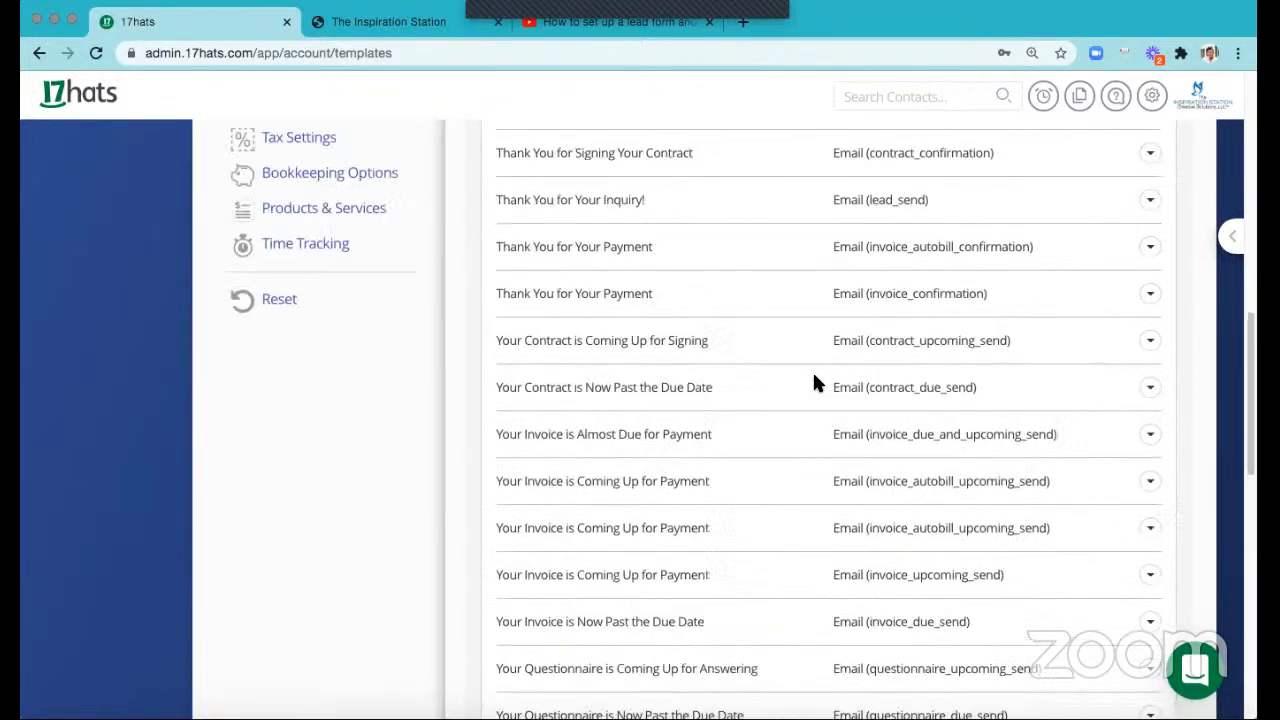
scroll(780, 370, up, 1)
scroll(1130, 200, up, 3)
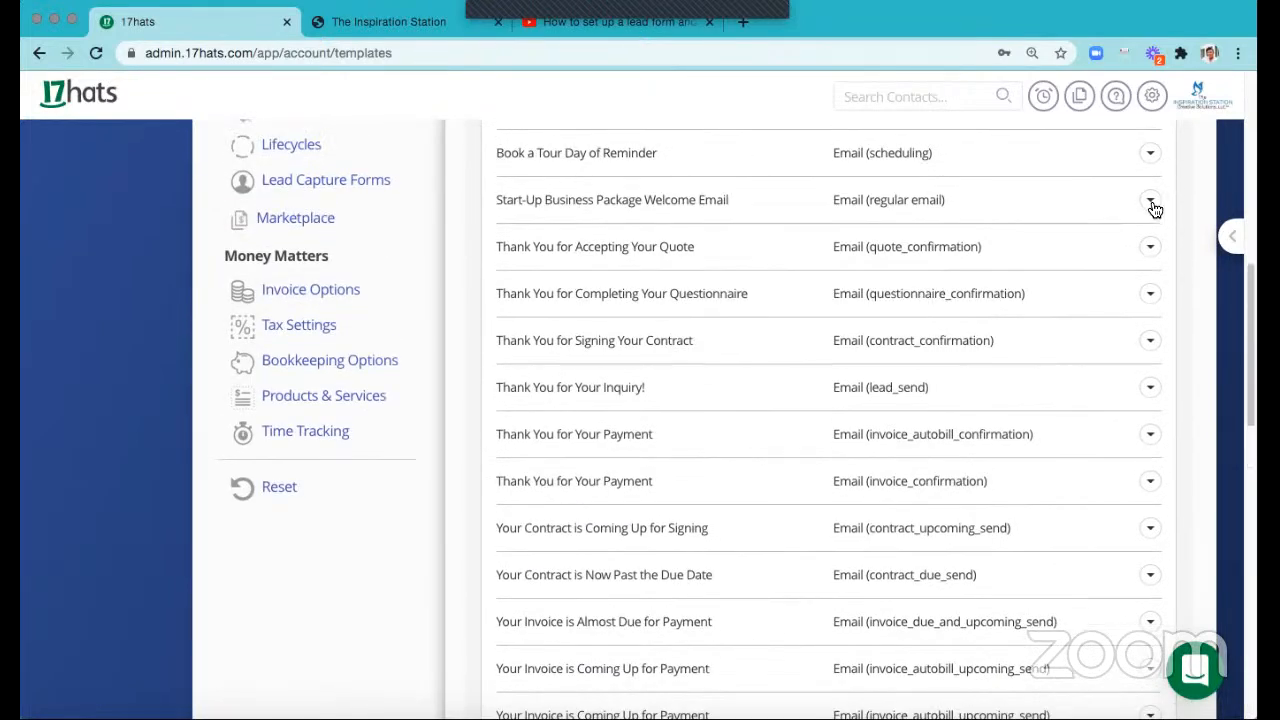
click(1134, 242)
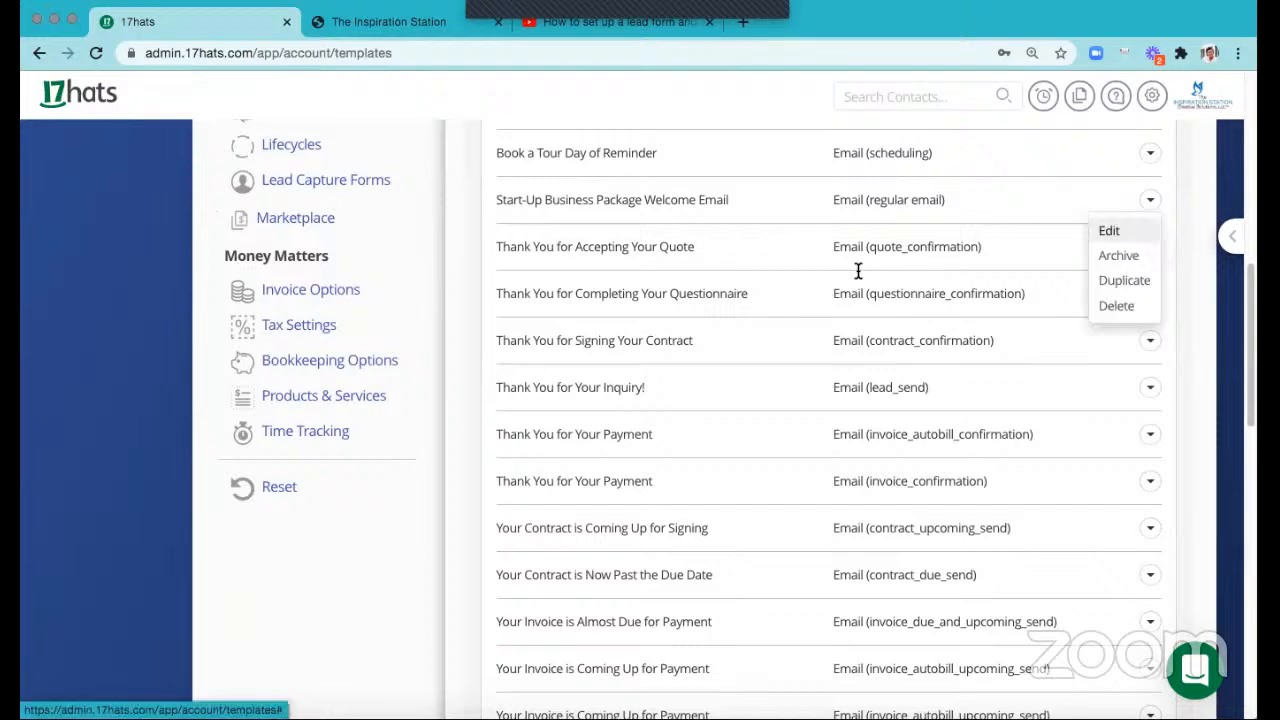
click(765, 265)
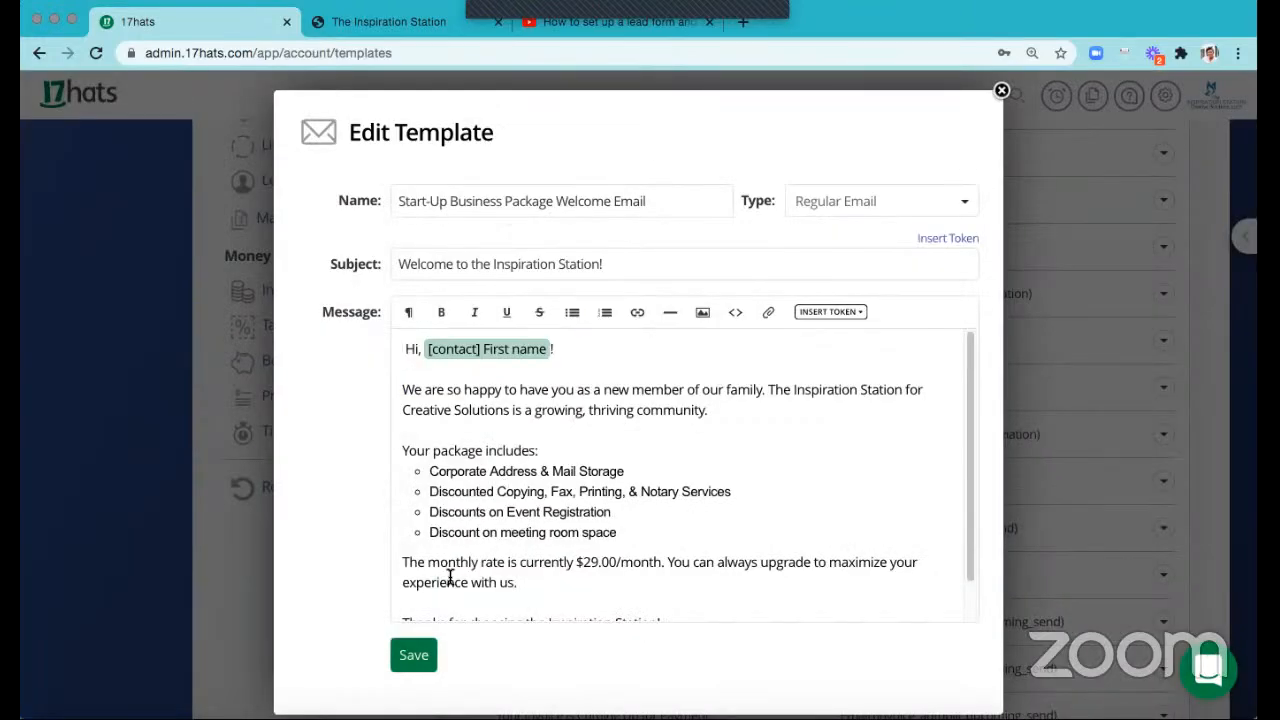
- Copy the entire message of the Start-Up Business Package welcome email and close the template
key(super+a)
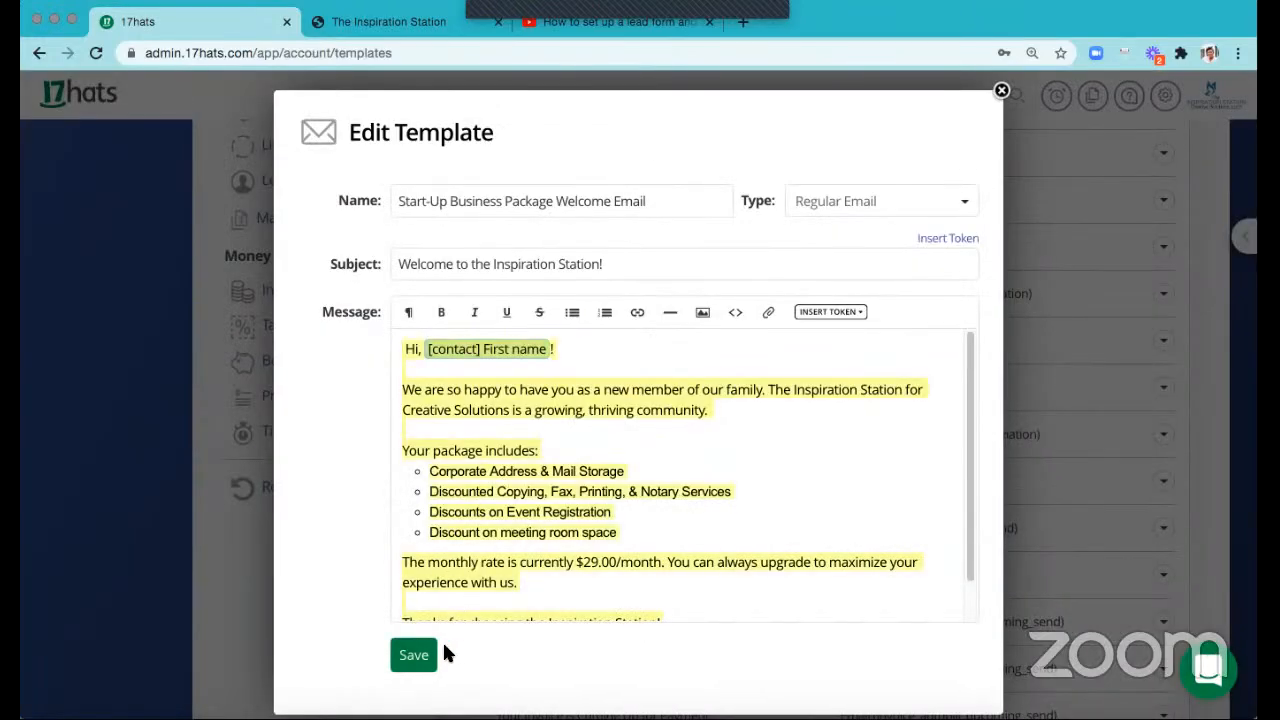
click(303, 494)
scroll(300, 510, down, 5)
scroll(318, 502, up, 15)
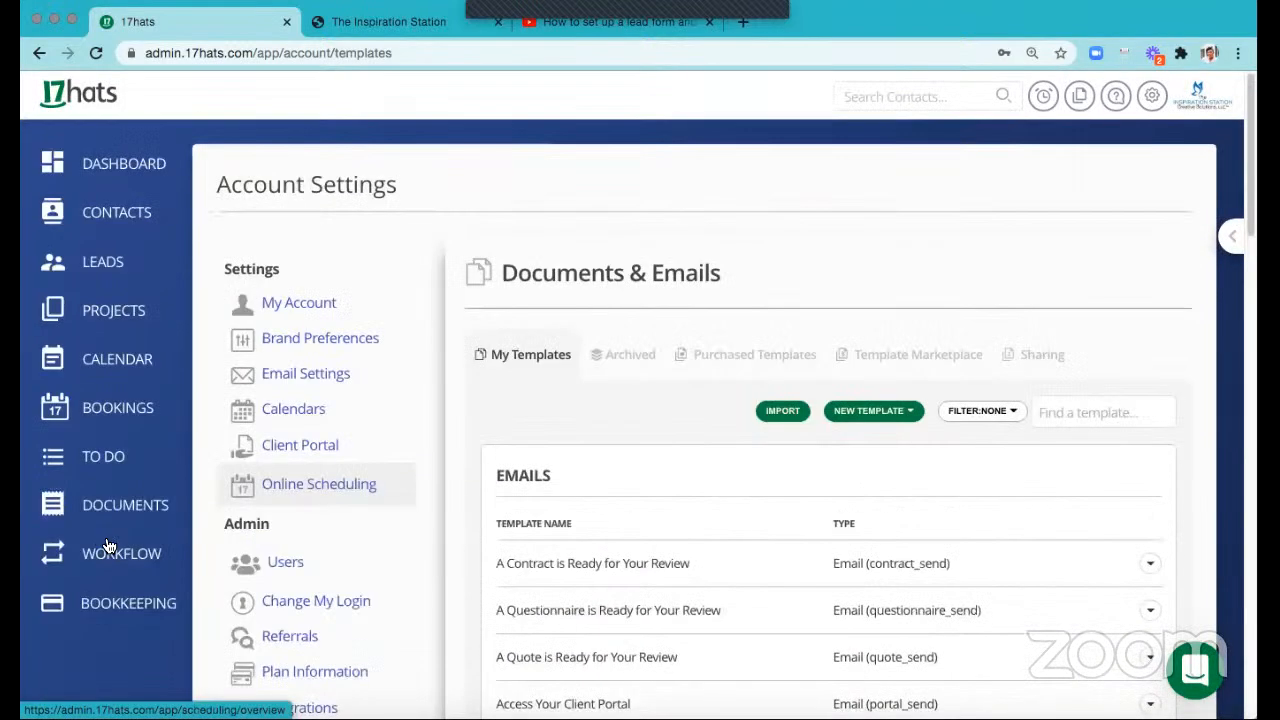
- In the Start-Up Business Package + Virtual Answering Services workflow, edit the send-email action and start a new email template for it
click(100, 550)
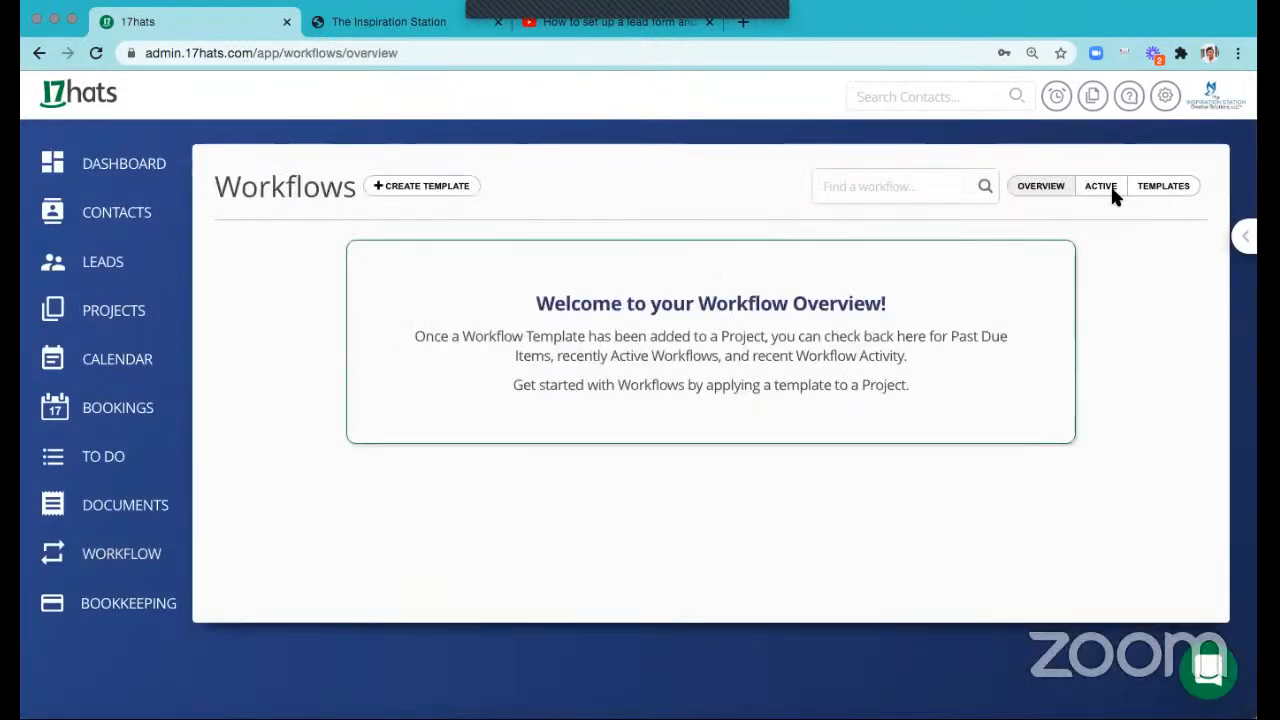
click(1160, 187)
click(481, 408)
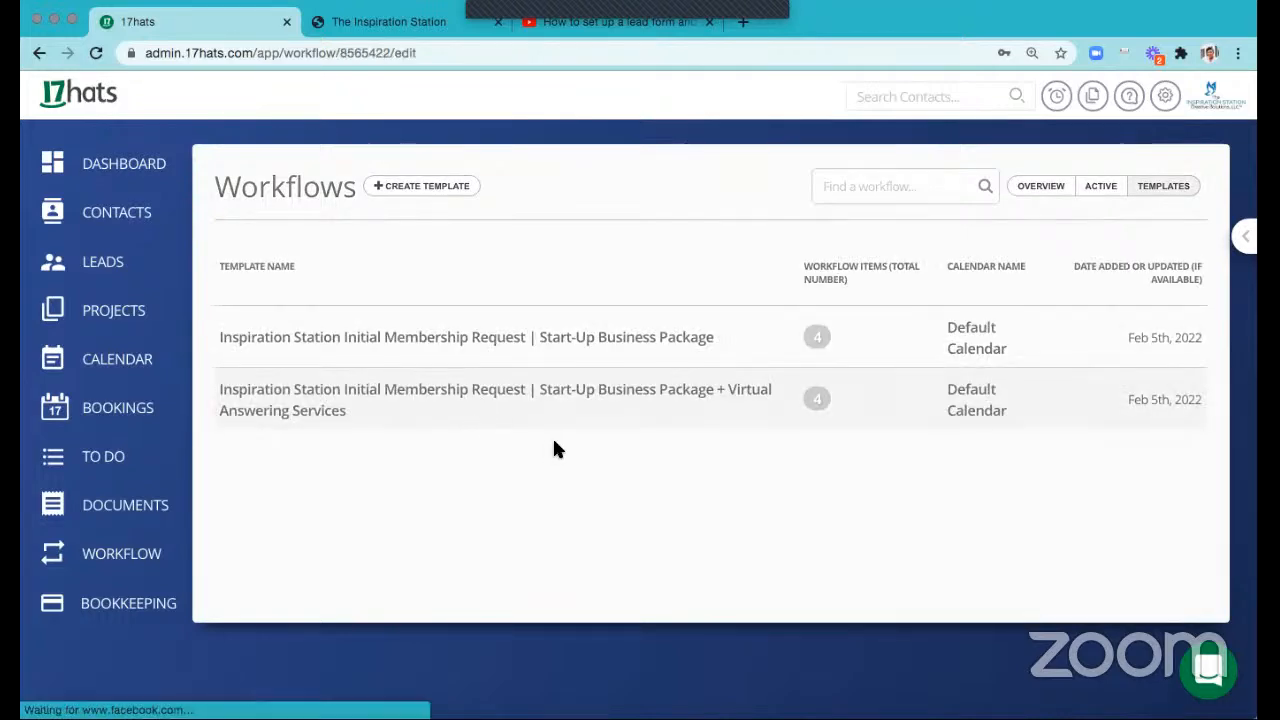
click(748, 632)
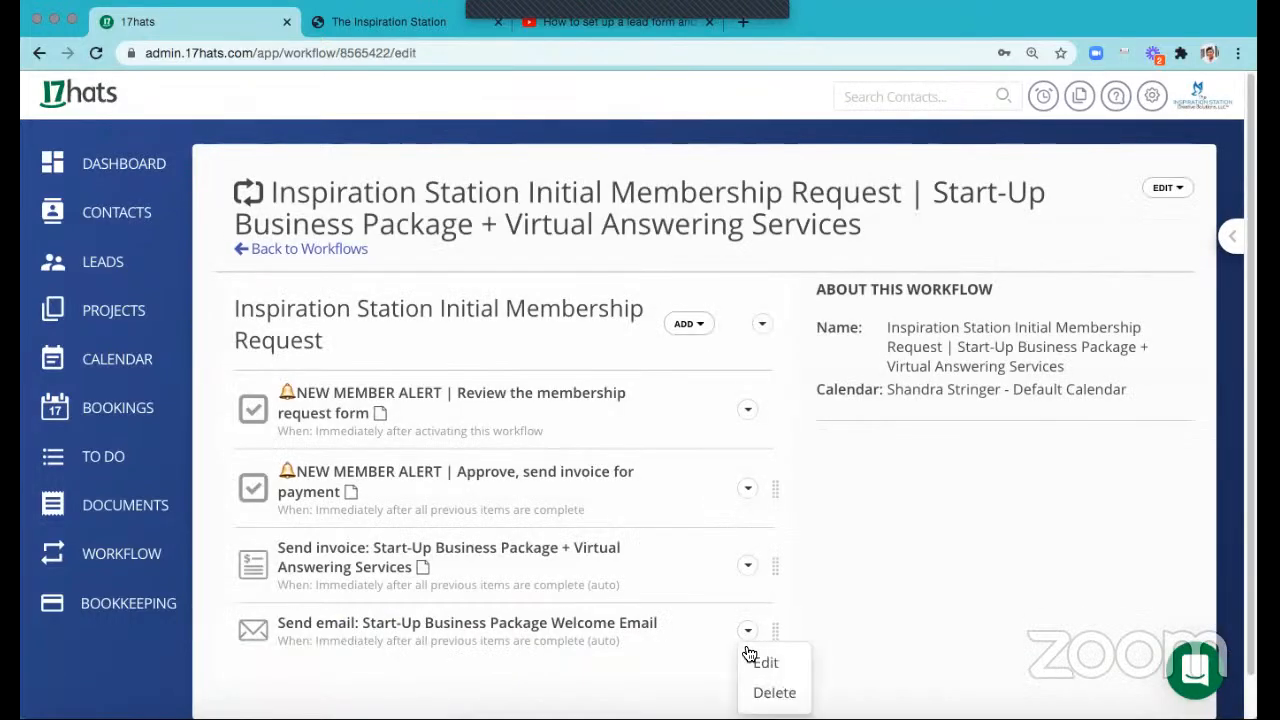
click(762, 662)
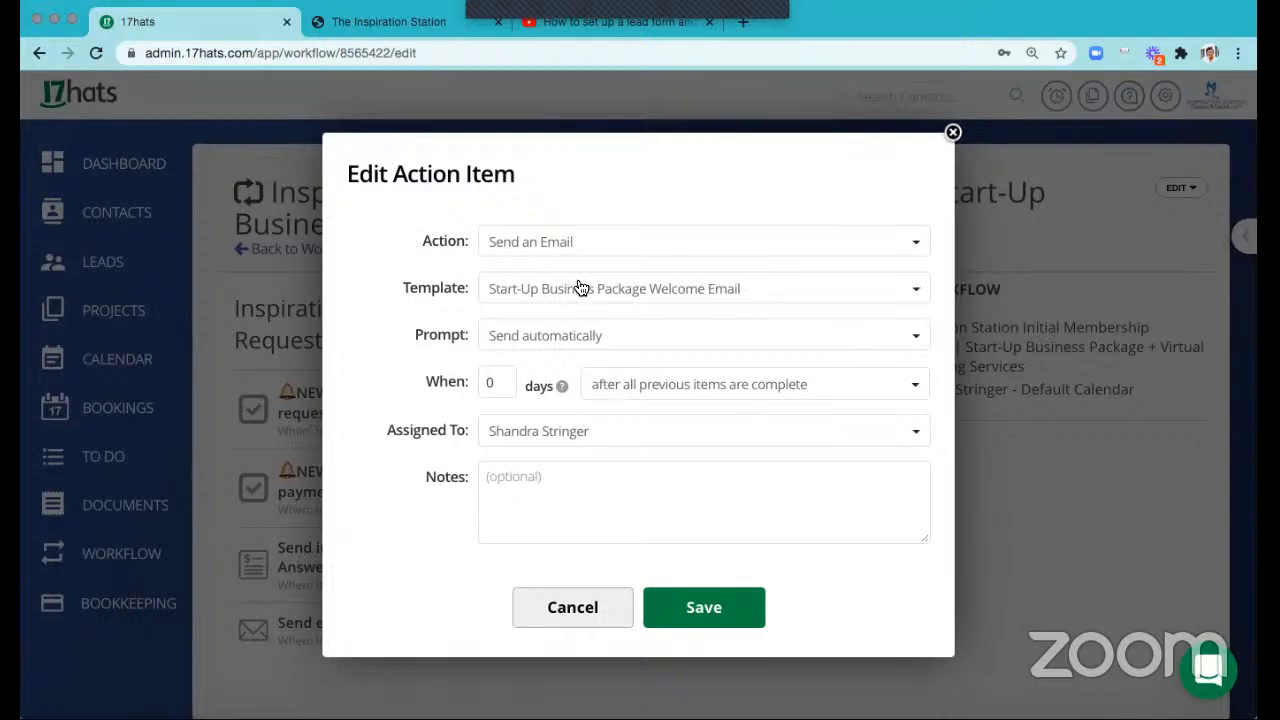
click(580, 288)
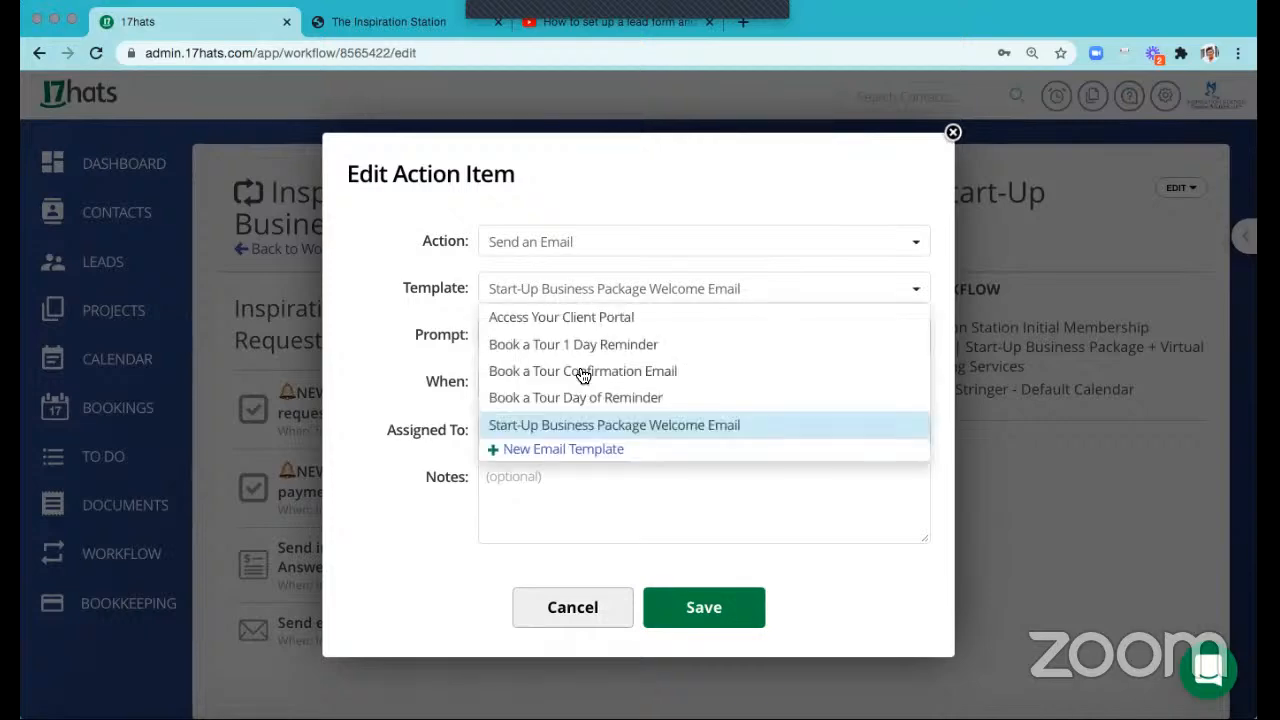
click(578, 448)
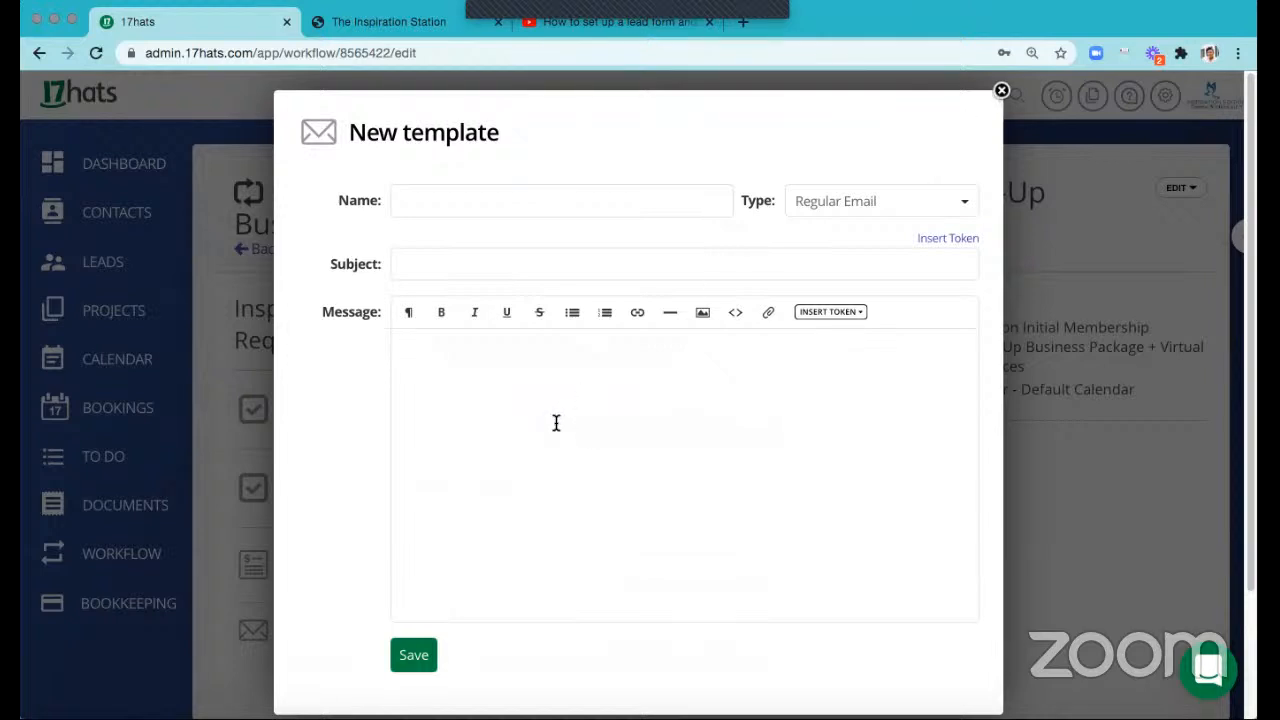
- Paste the copied welcome message into the new template and replace its empty name box with the "[contact] First name" token followed by "!"
key(super+v)
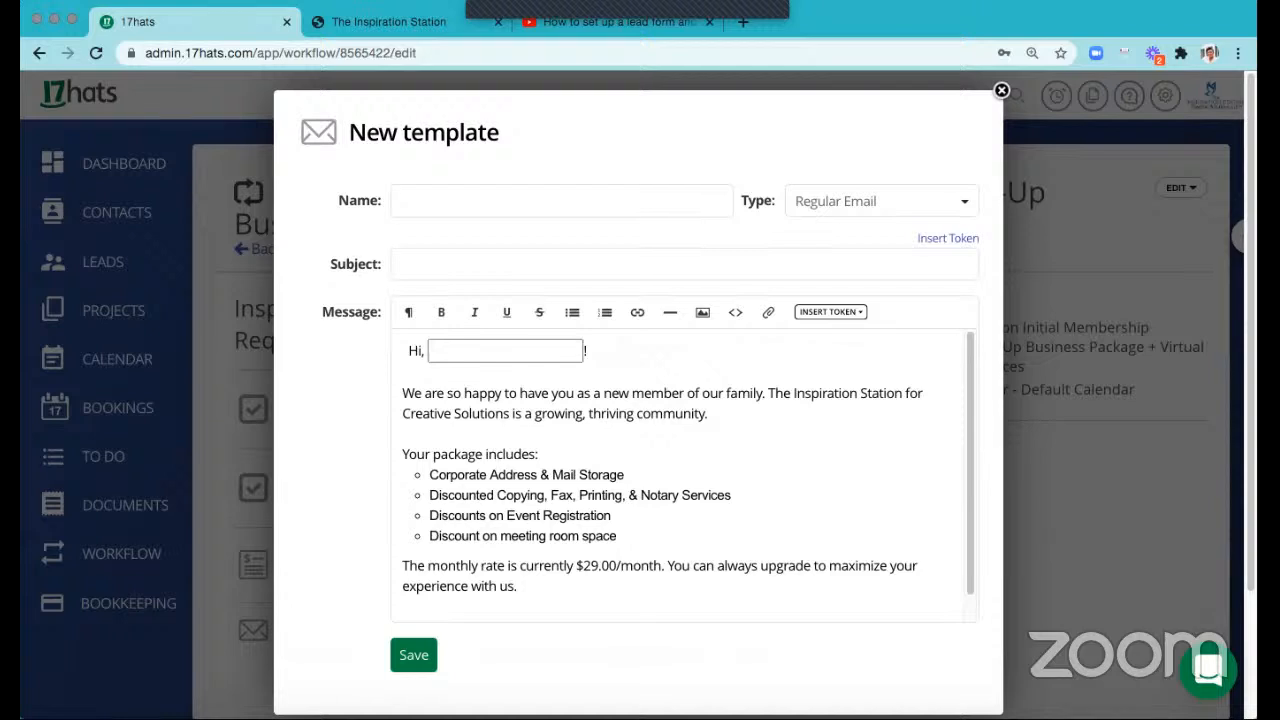
key(BackSpace)
key(BackSpace)
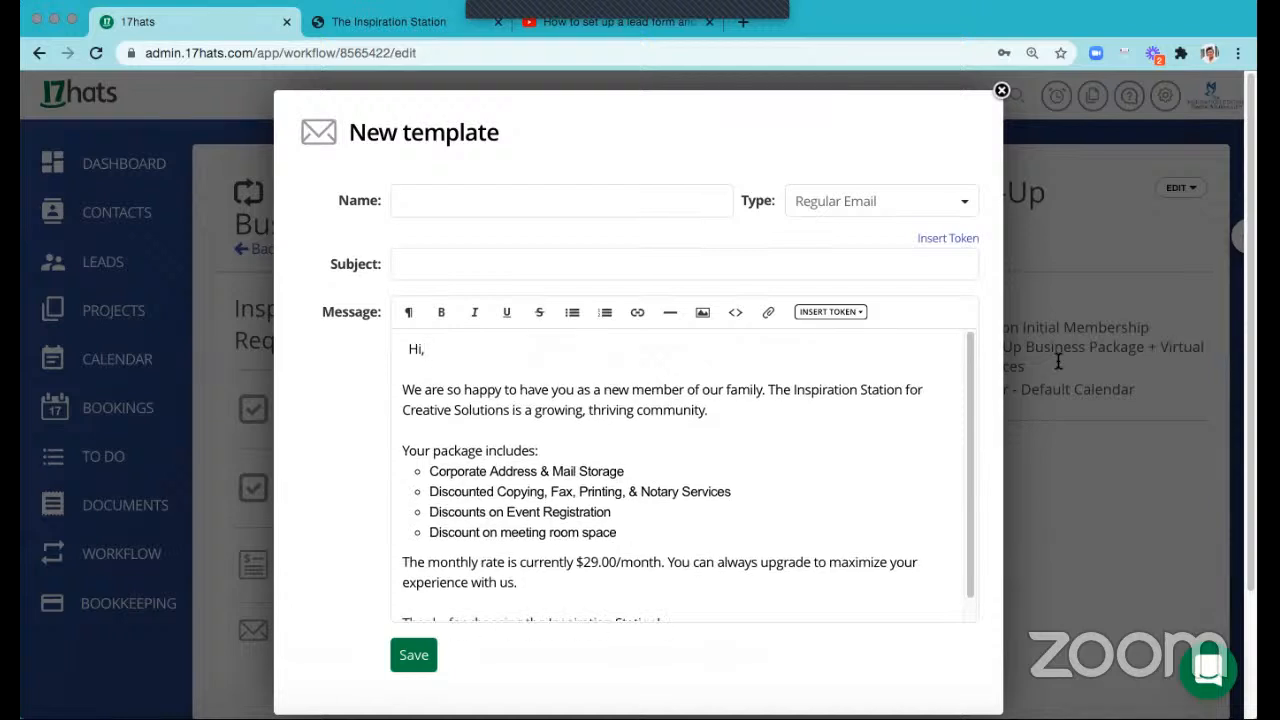
click(812, 315)
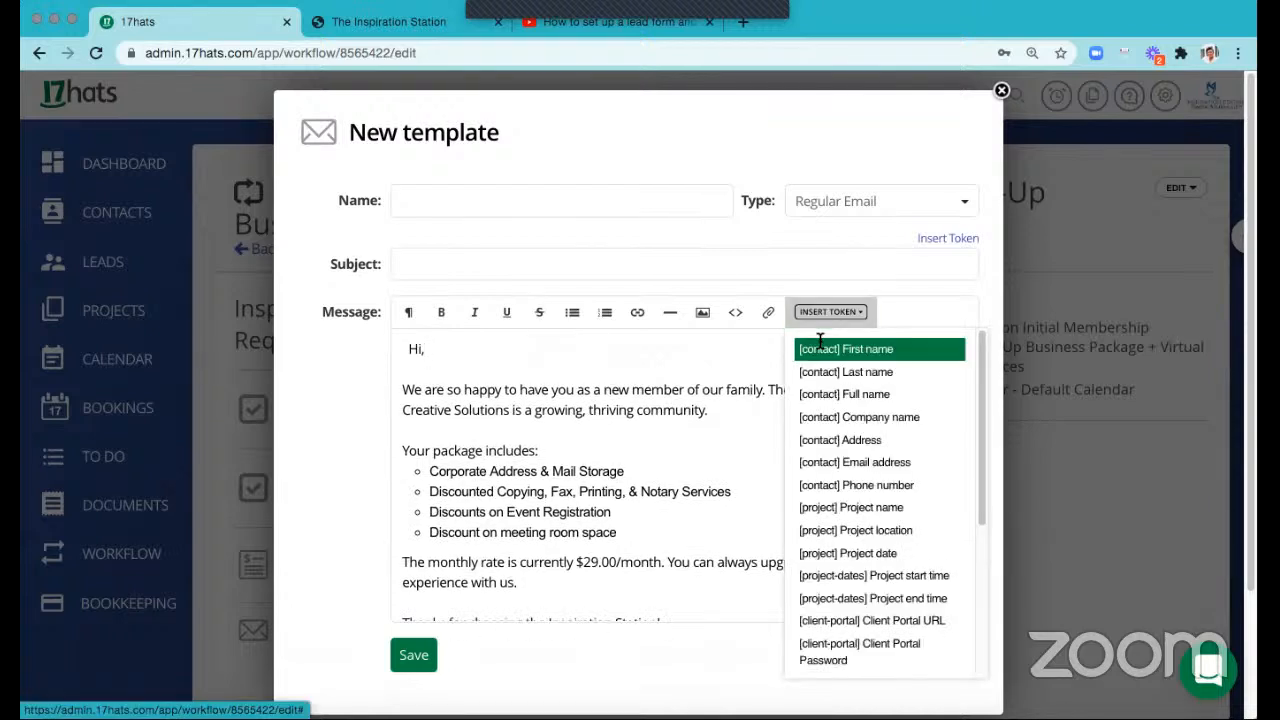
click(820, 345)
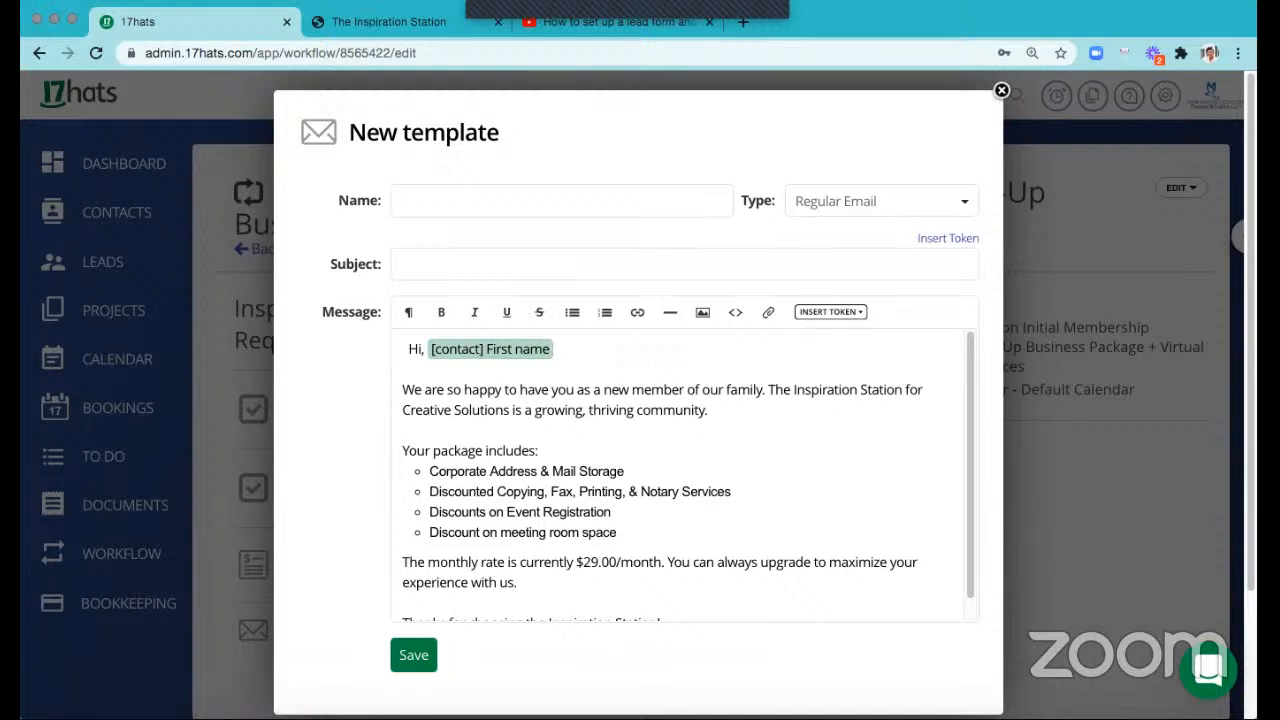
text(!)
- Replace the message's four package bullet items with the copied virtual answering services list, beginning with "Customized agent assistance on every call"
click(431, 469)
key(shift+Down)
key(shift+Down)
key(shift+Down)
key(shift+End)
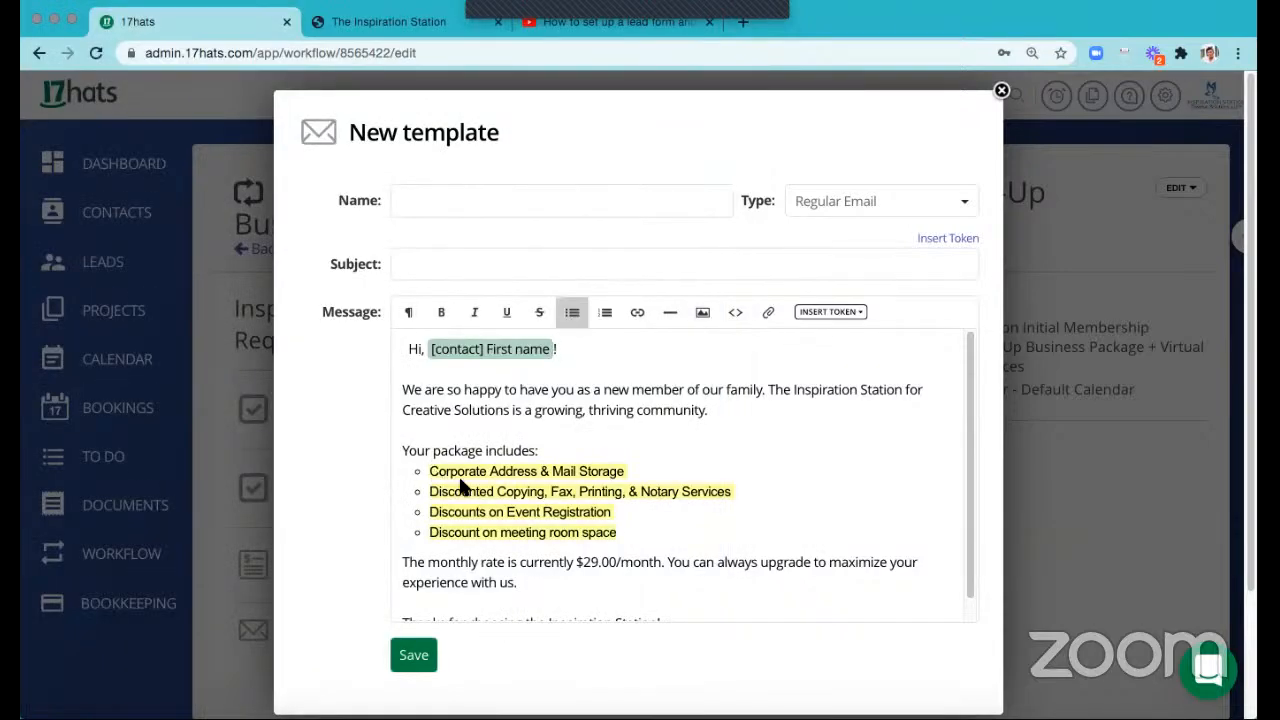
right_click(461, 481)
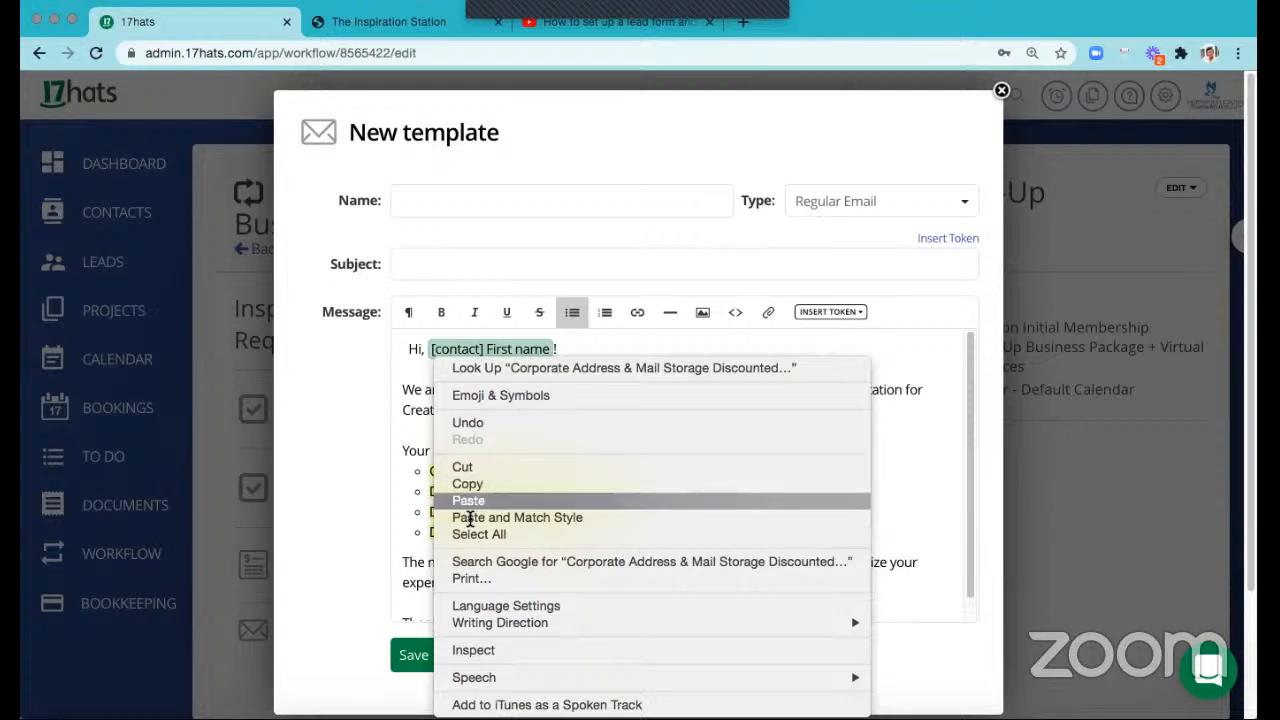
click(468, 502)
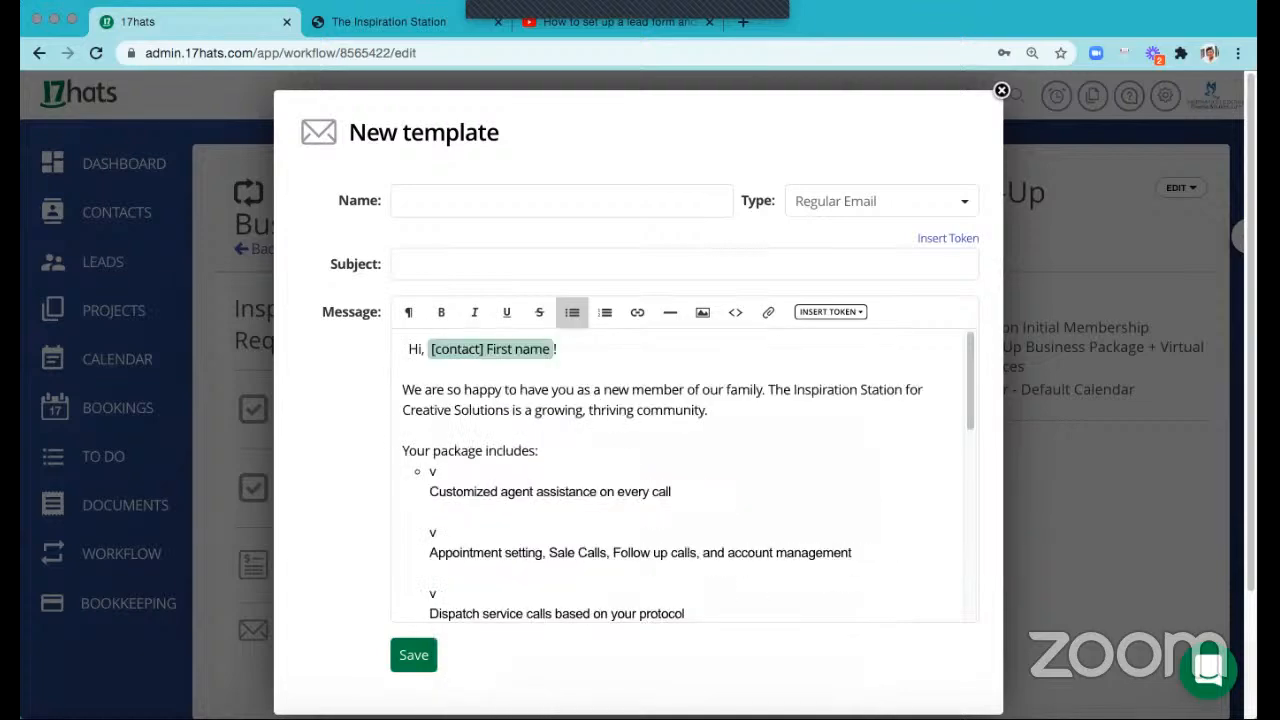
- Remove the stray "v" markers and blank lines before the pasted items from "Customized agent assistance" through "Message delivery via Fax, Email, or Text"
key(BackSpace)
key(BackSpace)
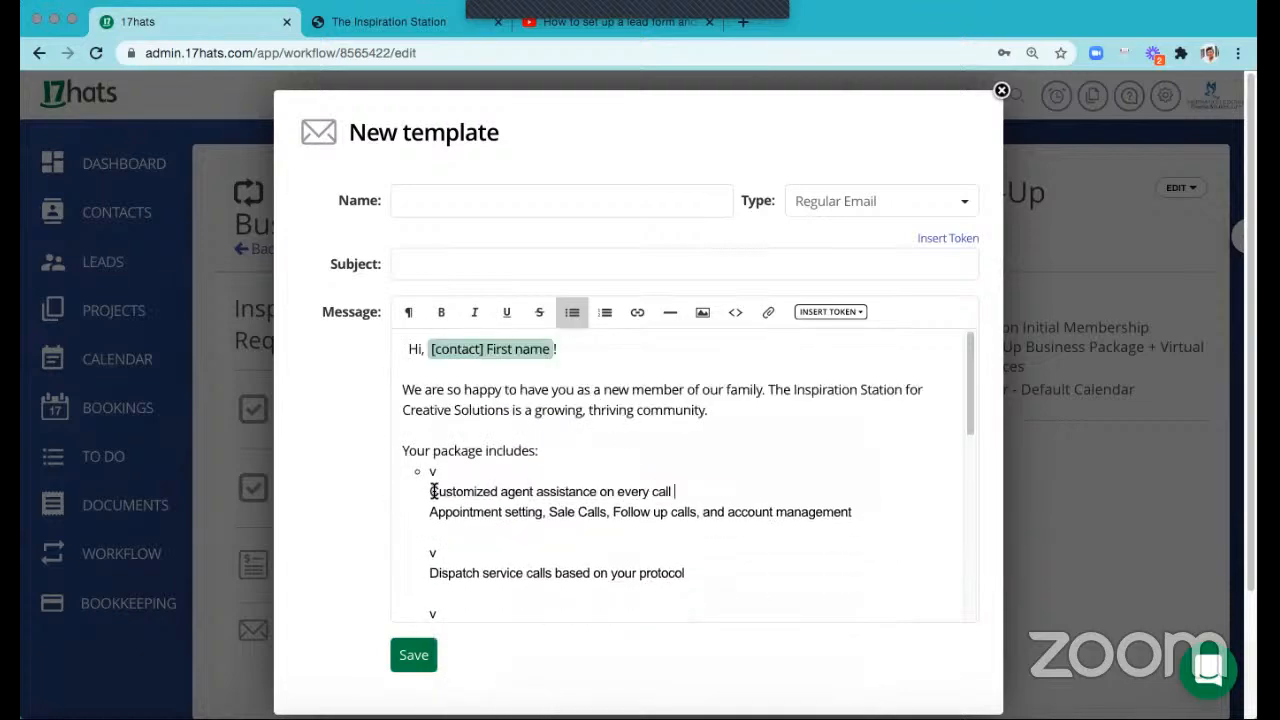
key(BackSpace)
key(BackSpace)
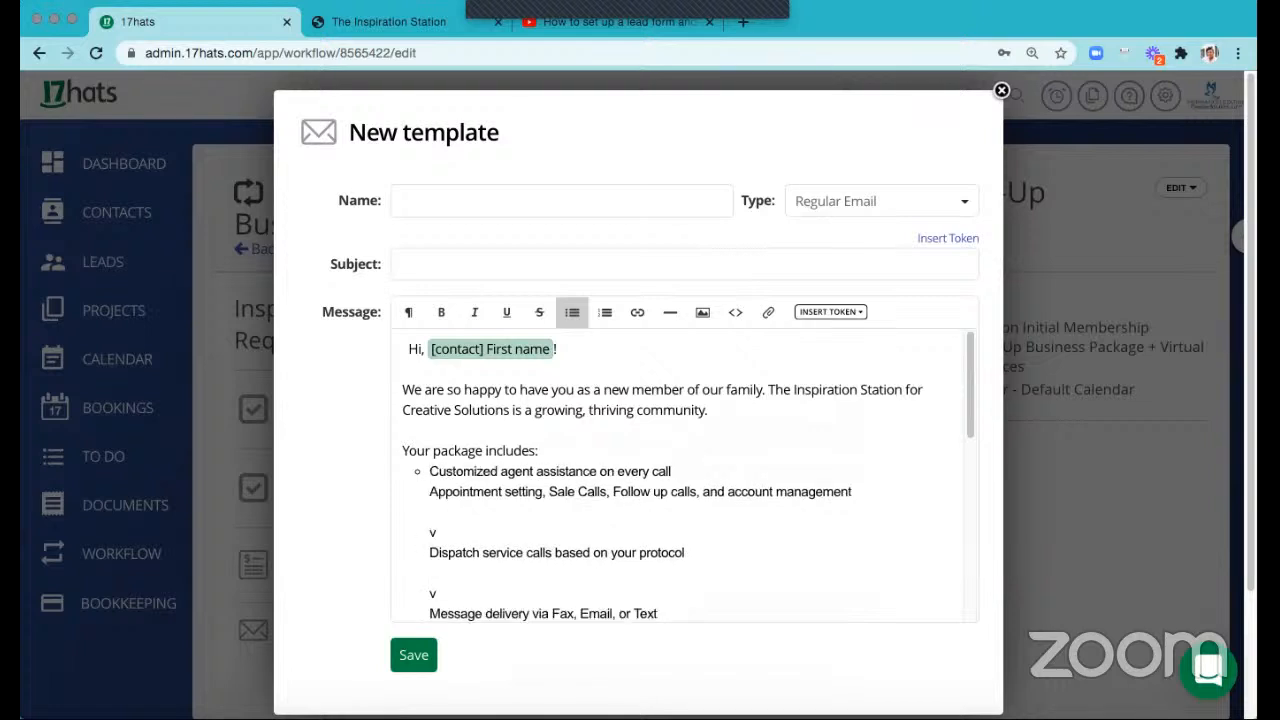
key(BackSpace)
key(BackSpace)
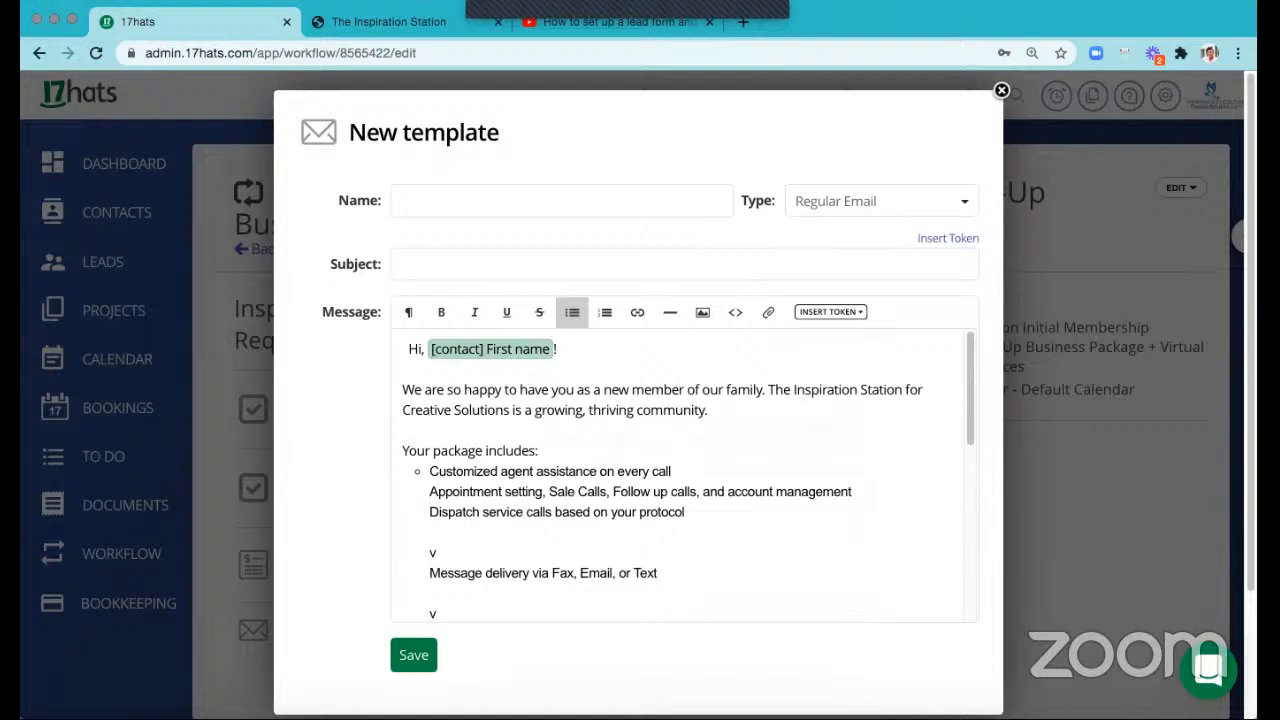
click(430, 573)
key(BackSpace)
key(BackSpace)
key(BackSpace)
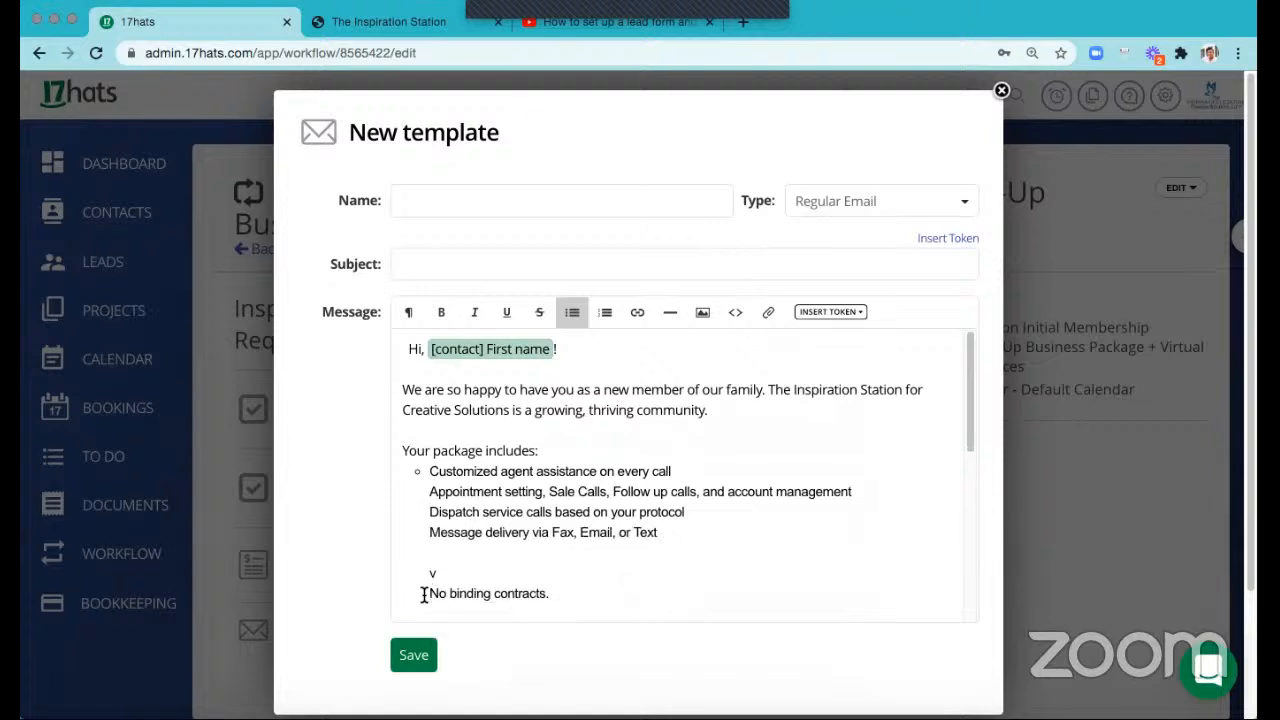
- Remove the stray "v" markers and blank lines before "No binding contracts.", "Superior Customer Service" and "Inbound and Outbound Call (No Cold Calling)"
click(428, 594)
key(BackSpace)
key(BackSpace)
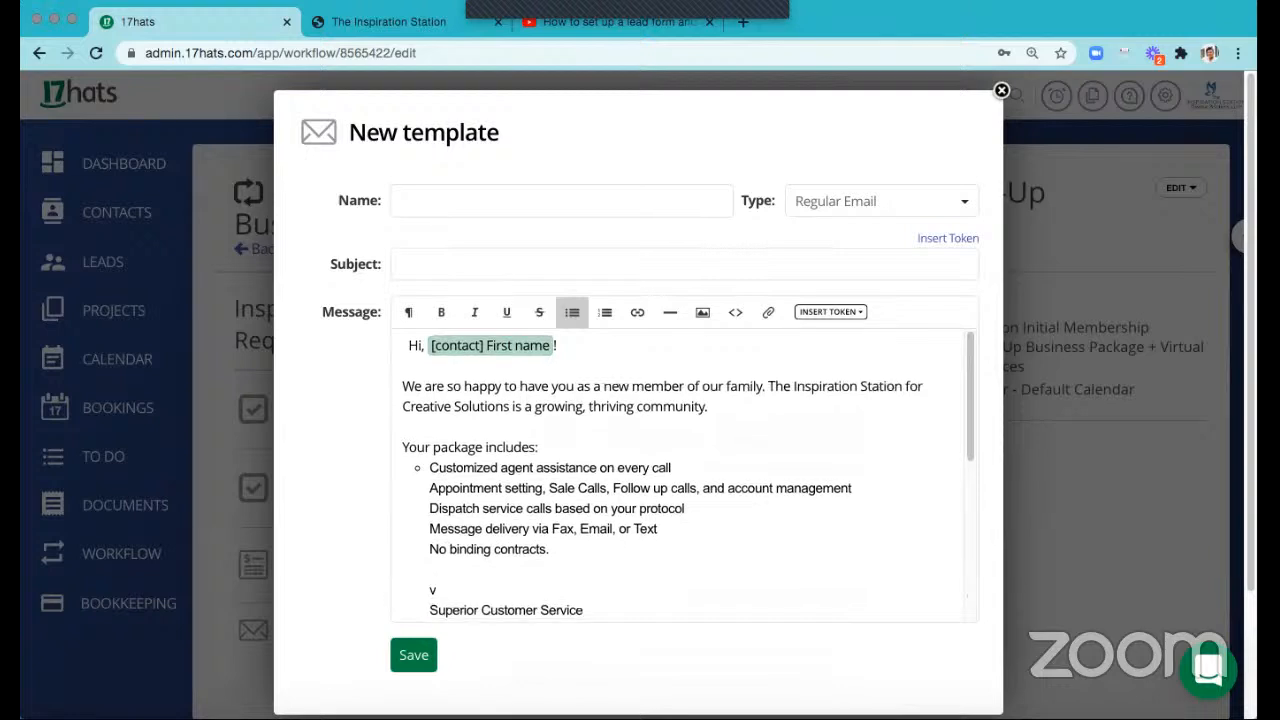
click(429, 610)
key(BackSpace)
key(BackSpace)
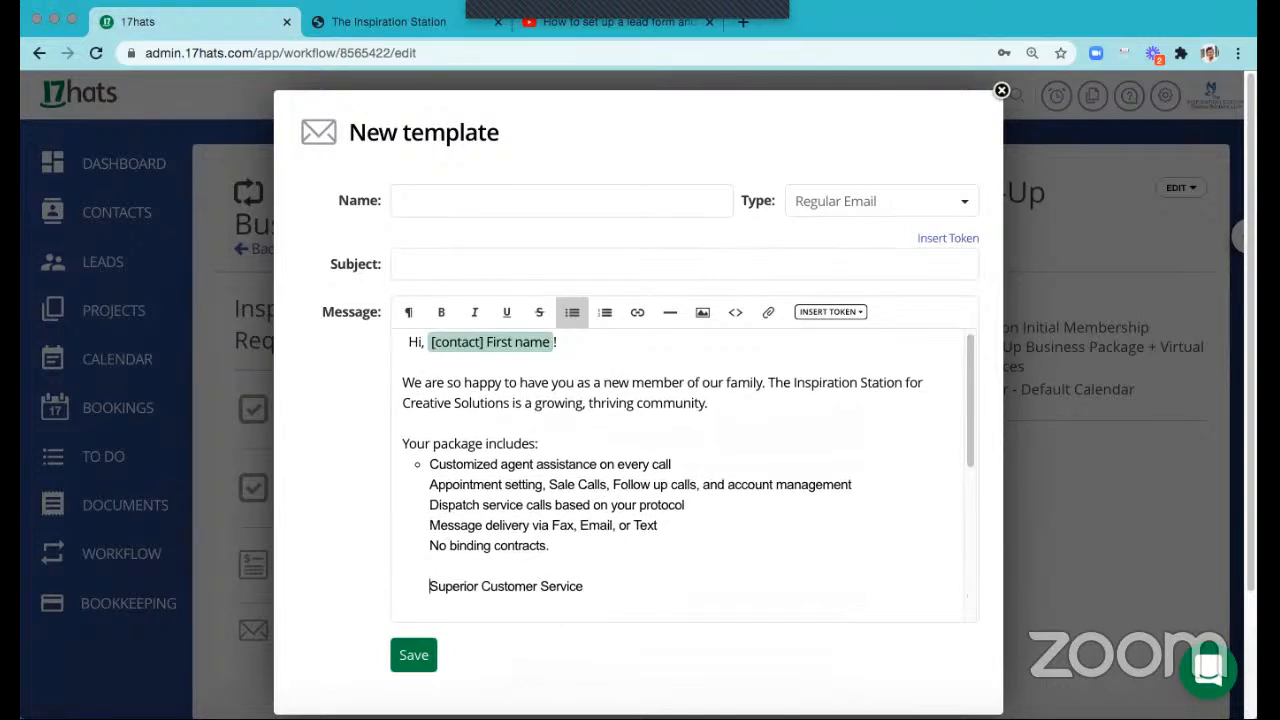
key(BackSpace)
scroll(430, 617, down, 1)
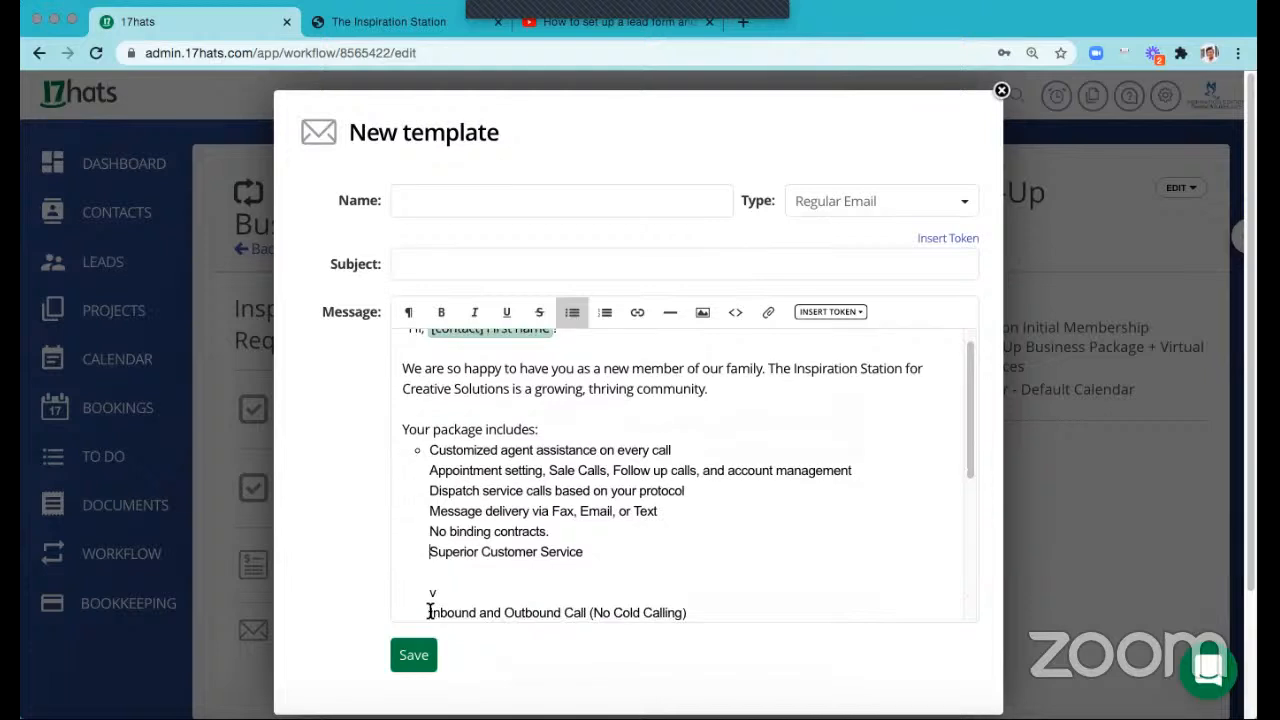
click(429, 612)
key(BackSpace)
key(BackSpace)
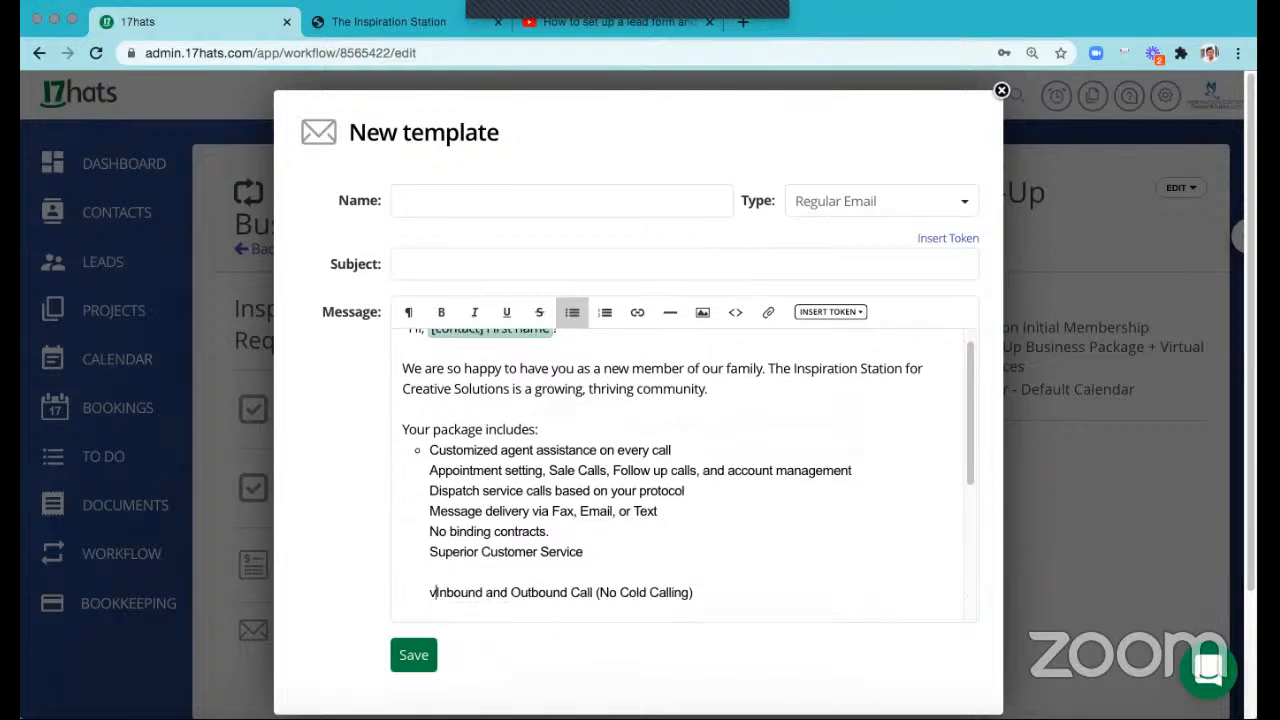
key(BackSpace)
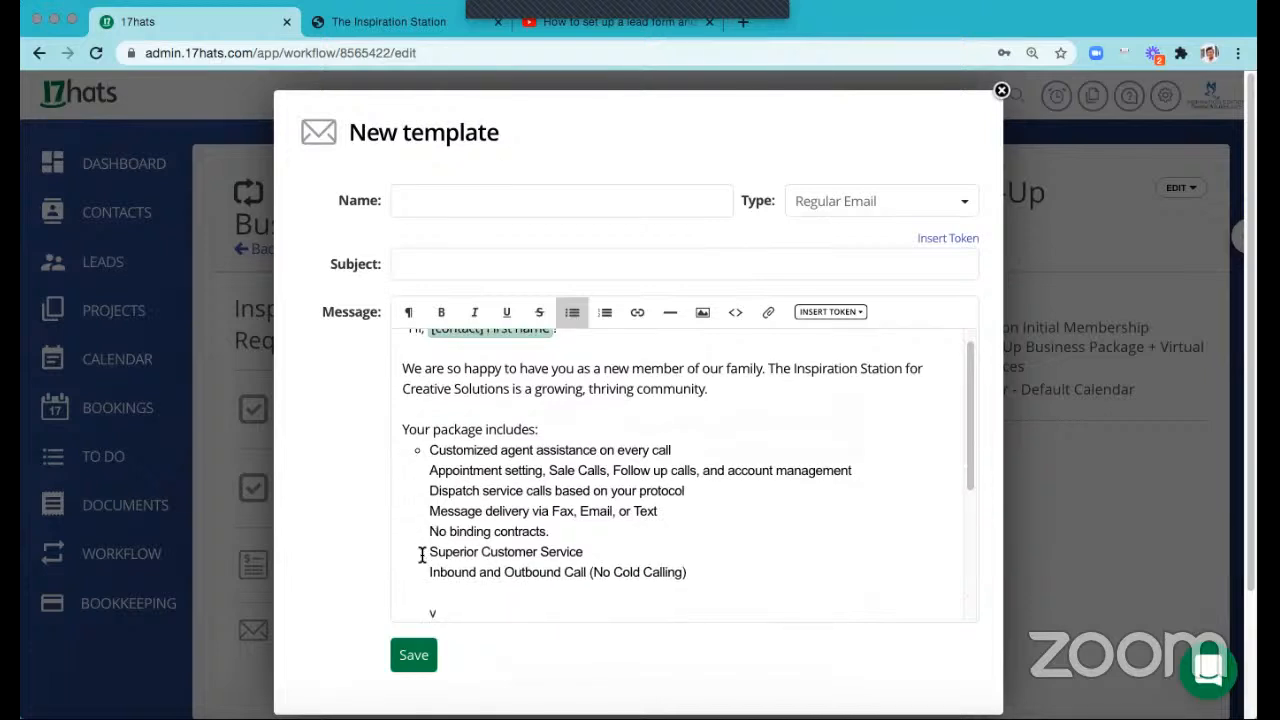
- Clear the stray "v" markers and blank lines before "Make Prequalify Calls" and "Lead Generation", and delete the empty bullet ending the list
scroll(420, 554, down, 3)
key(BackSpace)
key(BackSpace)
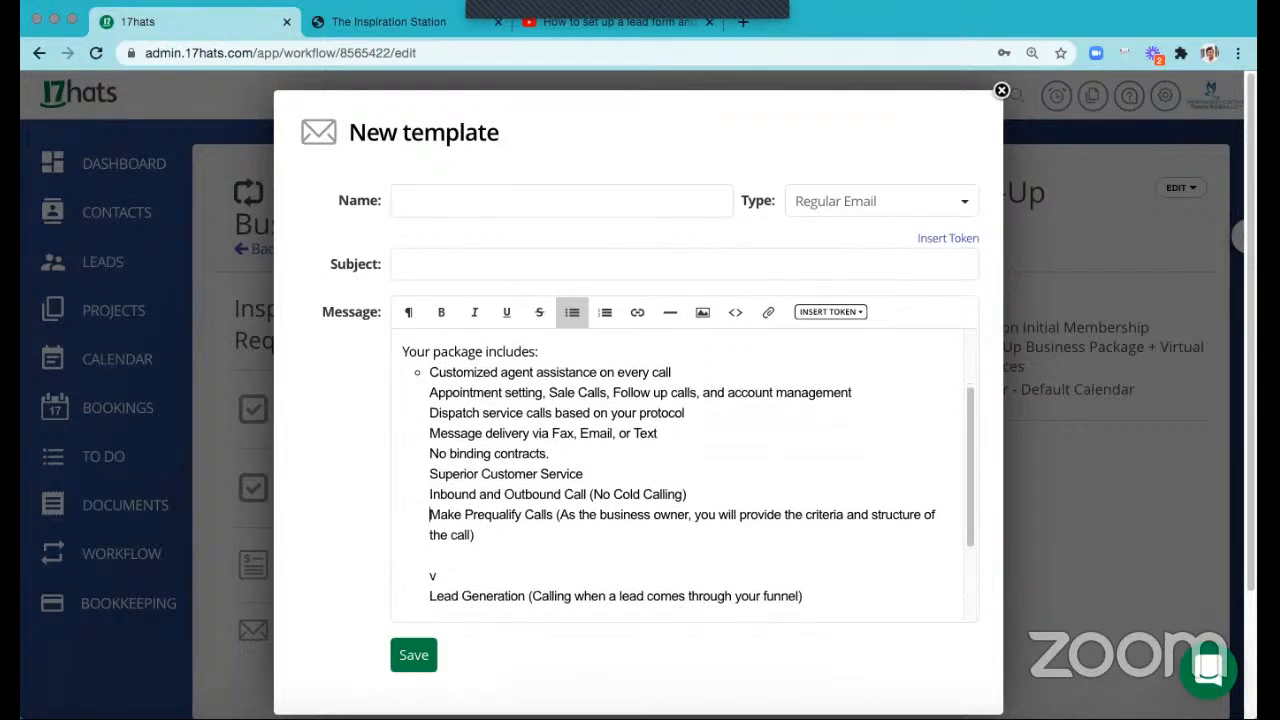
scroll(451, 547, down, 1)
key(BackSpace)
key(BackSpace)
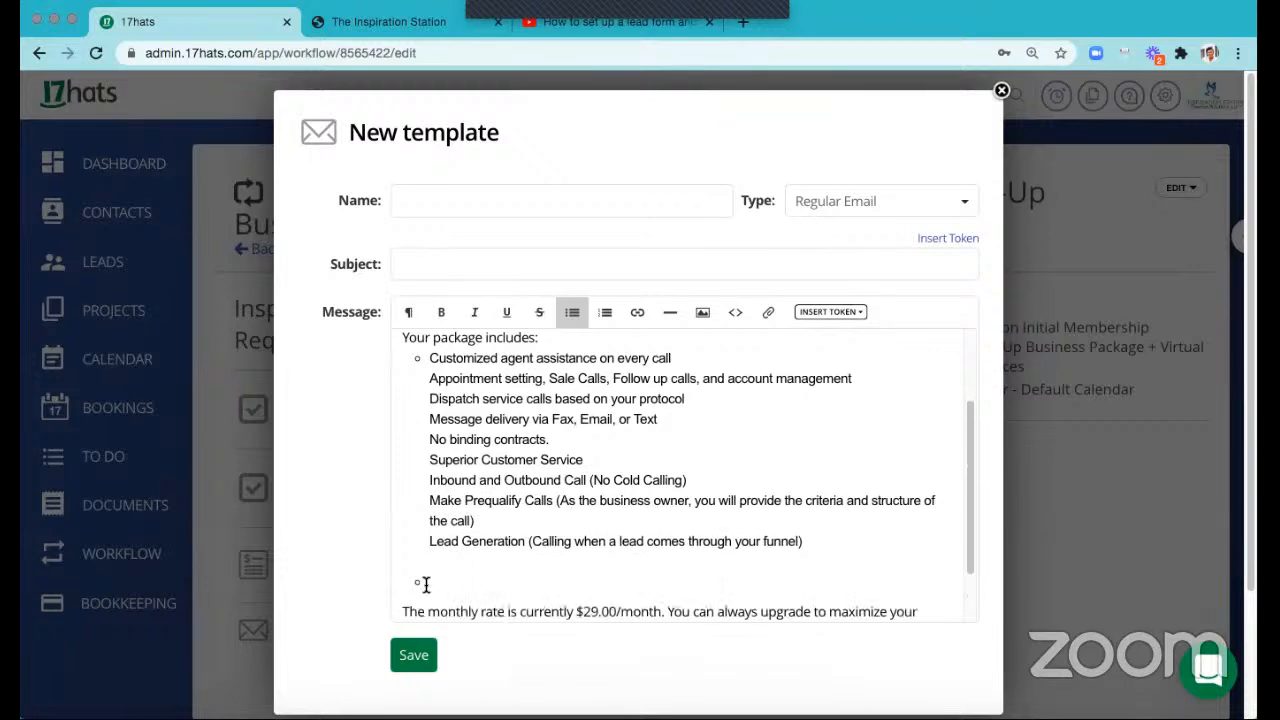
key(BackSpace)
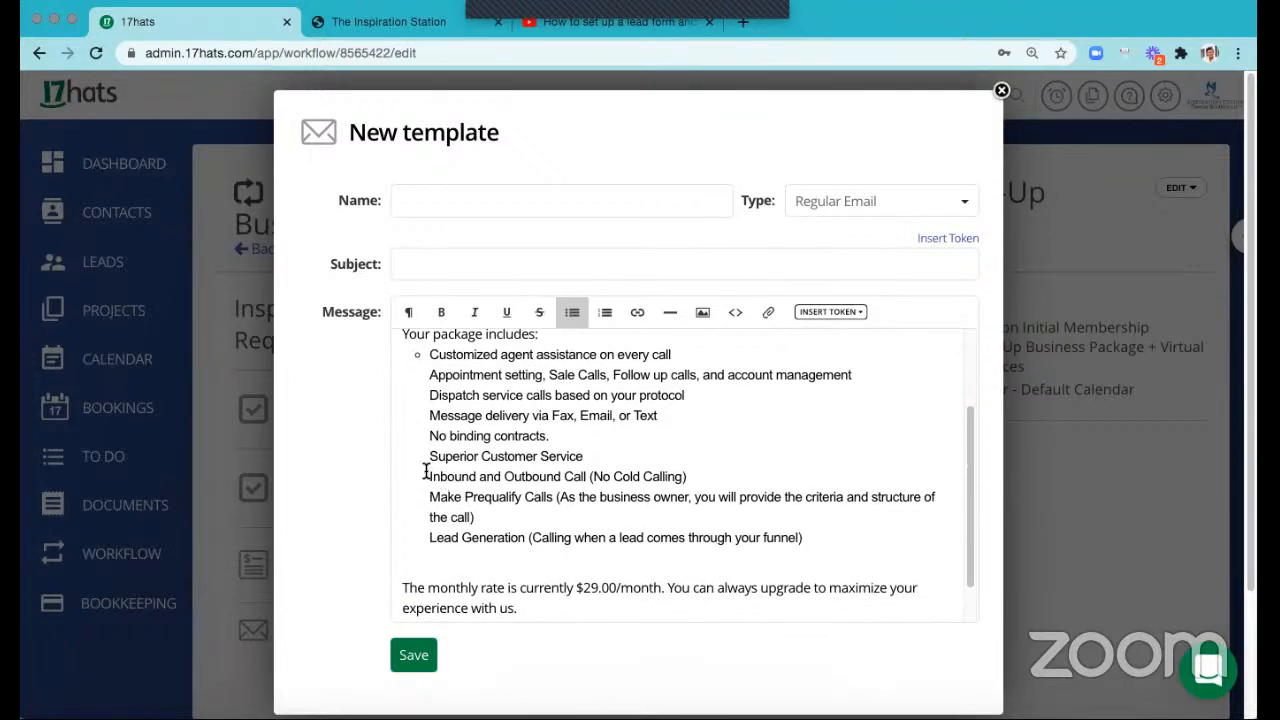
scroll(500, 491, up, 5)
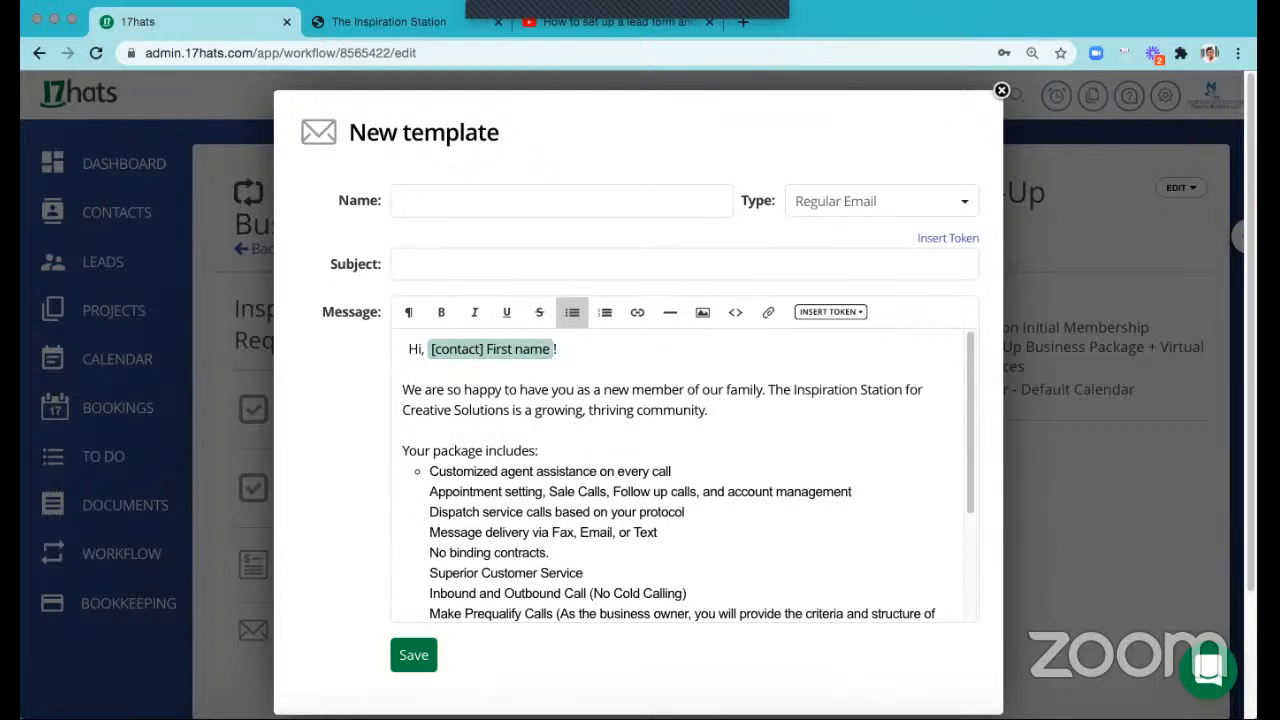
- Format the pasted services from "Customized agent assistance on every call" through "Lead Generation" as separate bullet items in the message
key(BackSpace)
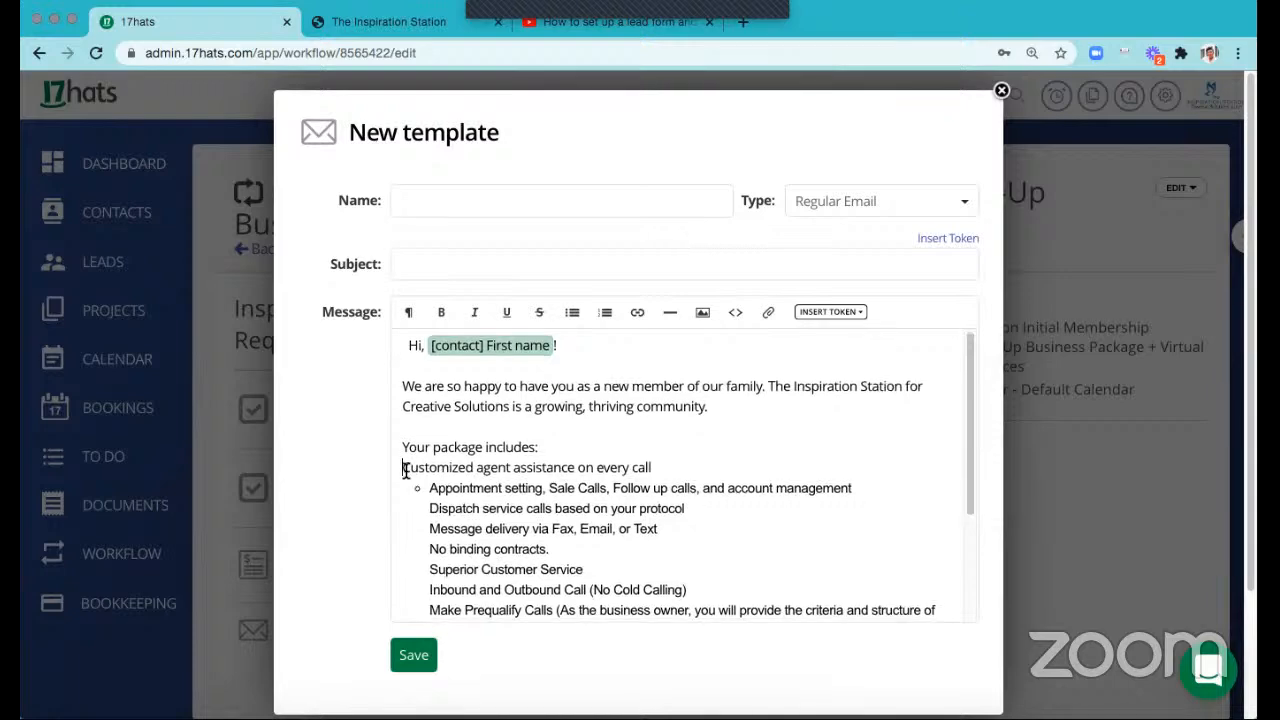
drag(400, 466, 515, 590)
scroll(540, 455, down, 2)
drag(540, 455, 803, 489)
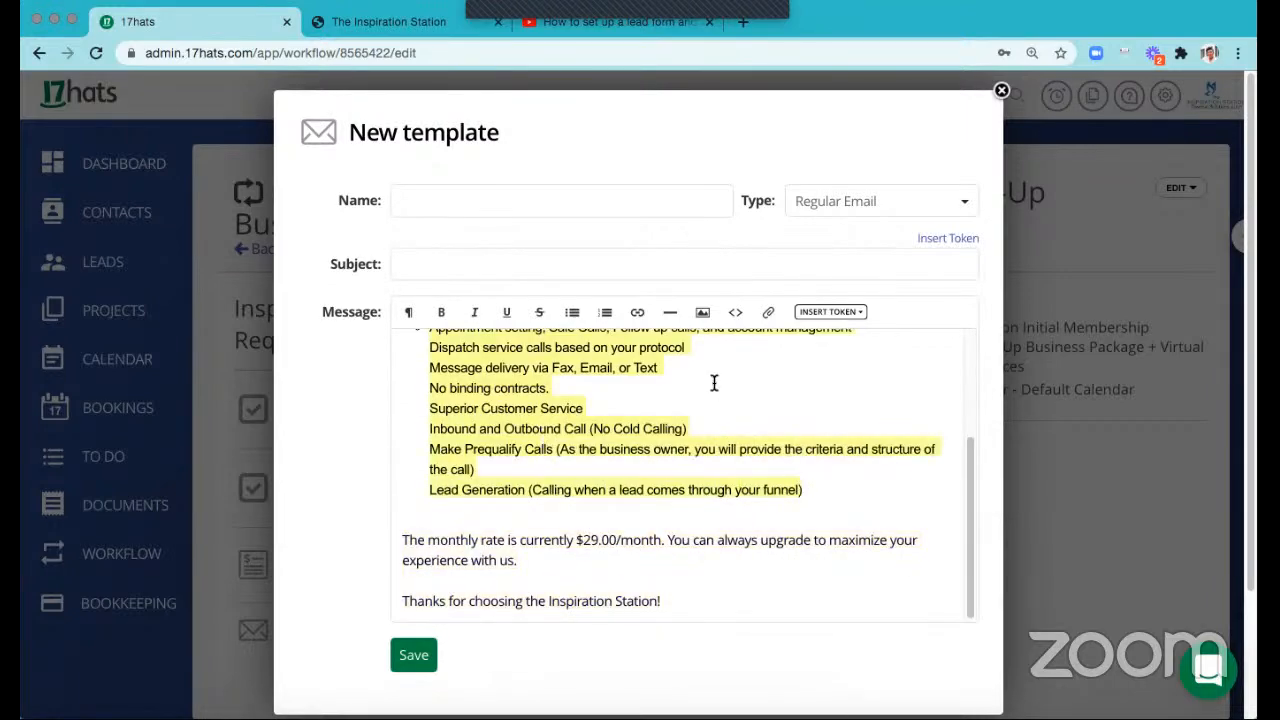
click(572, 312)
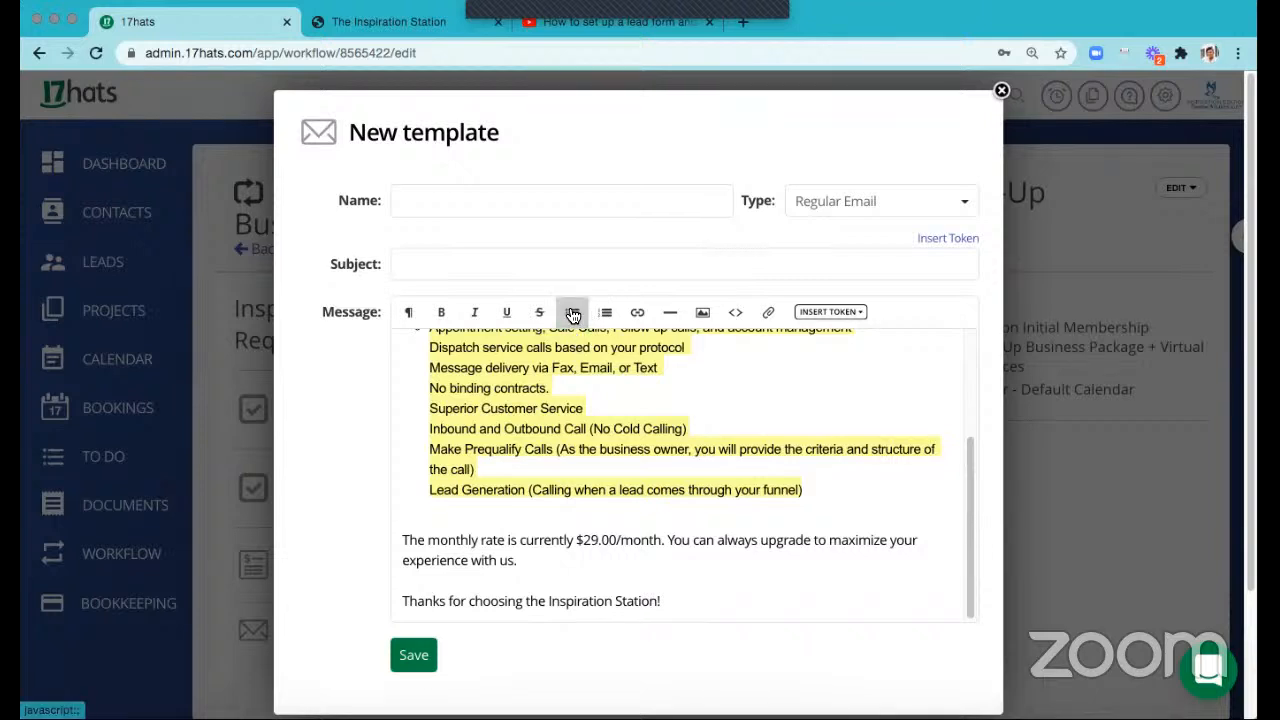
click(572, 312)
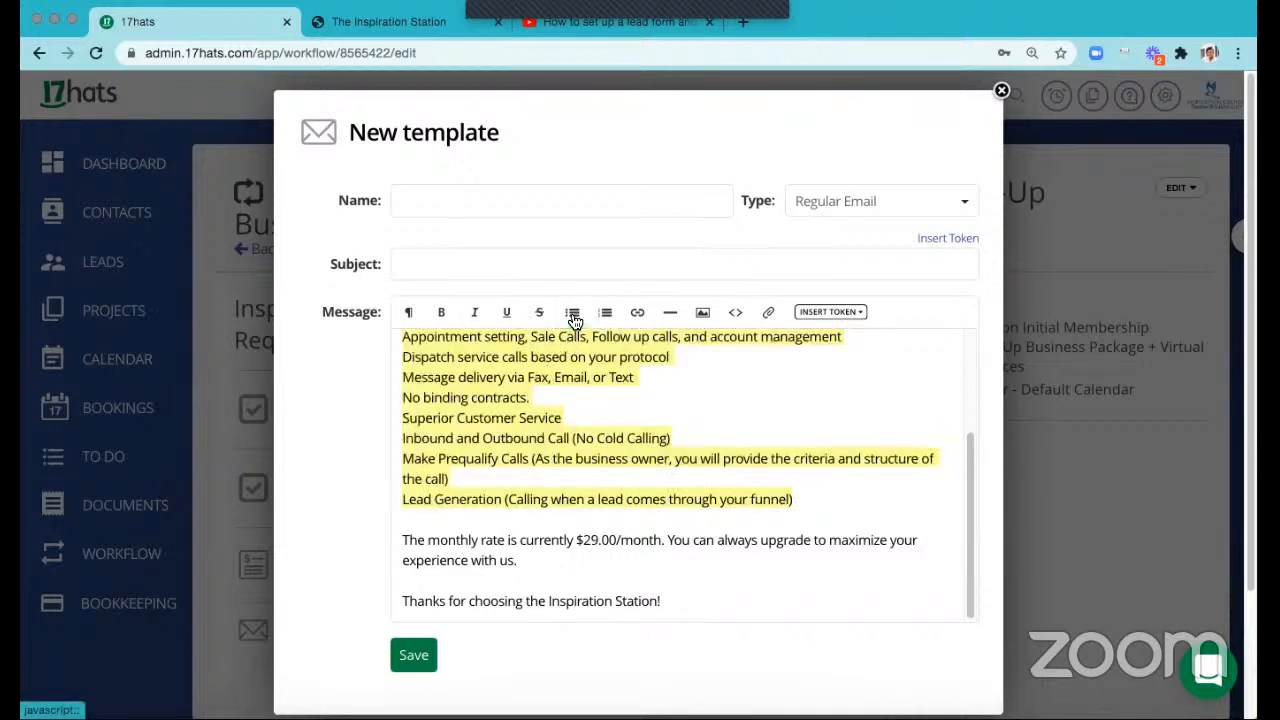
key(ctrl+z)
click(547, 397)
scroll(530, 400, up, 2)
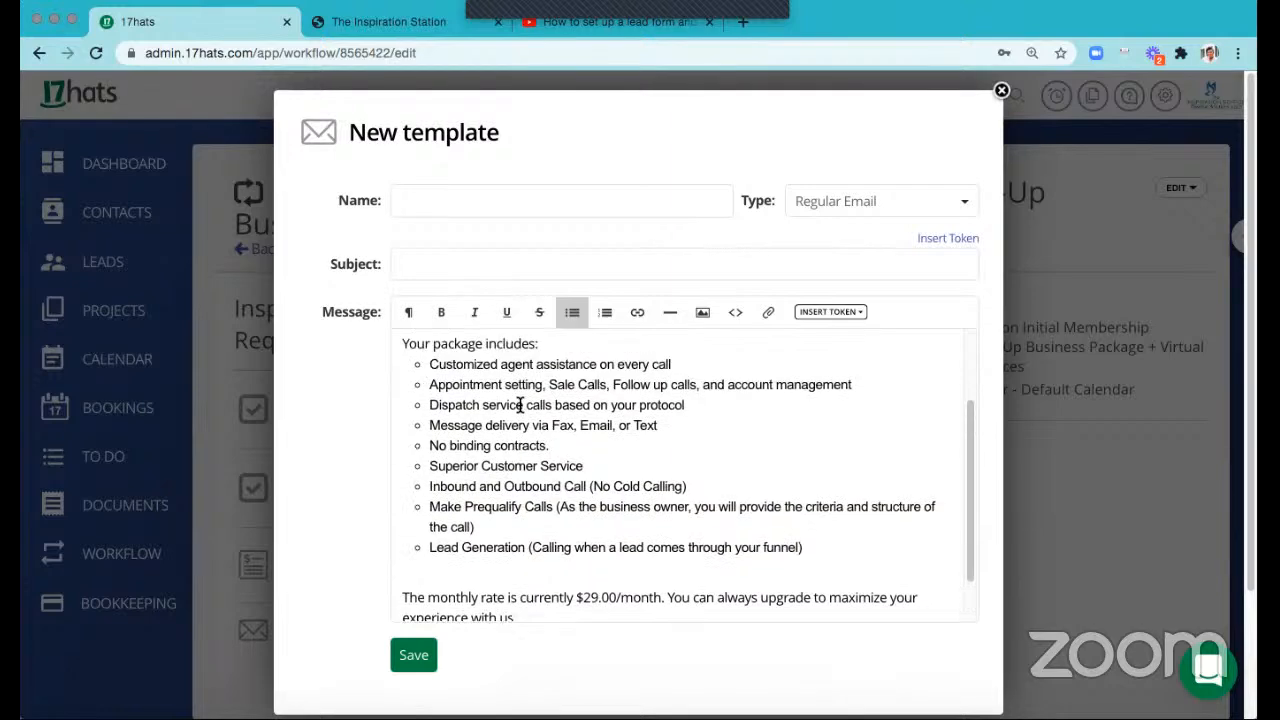
scroll(514, 408, down, 2)
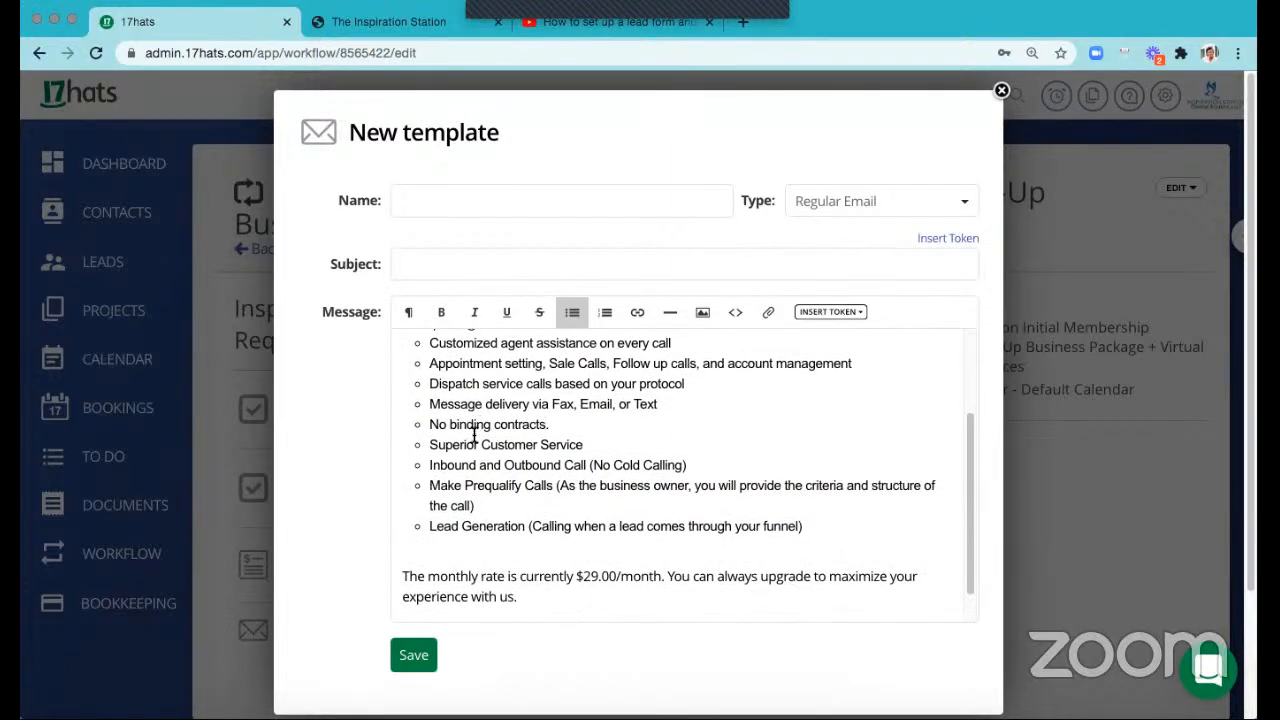
scroll(472, 437, down, 1)
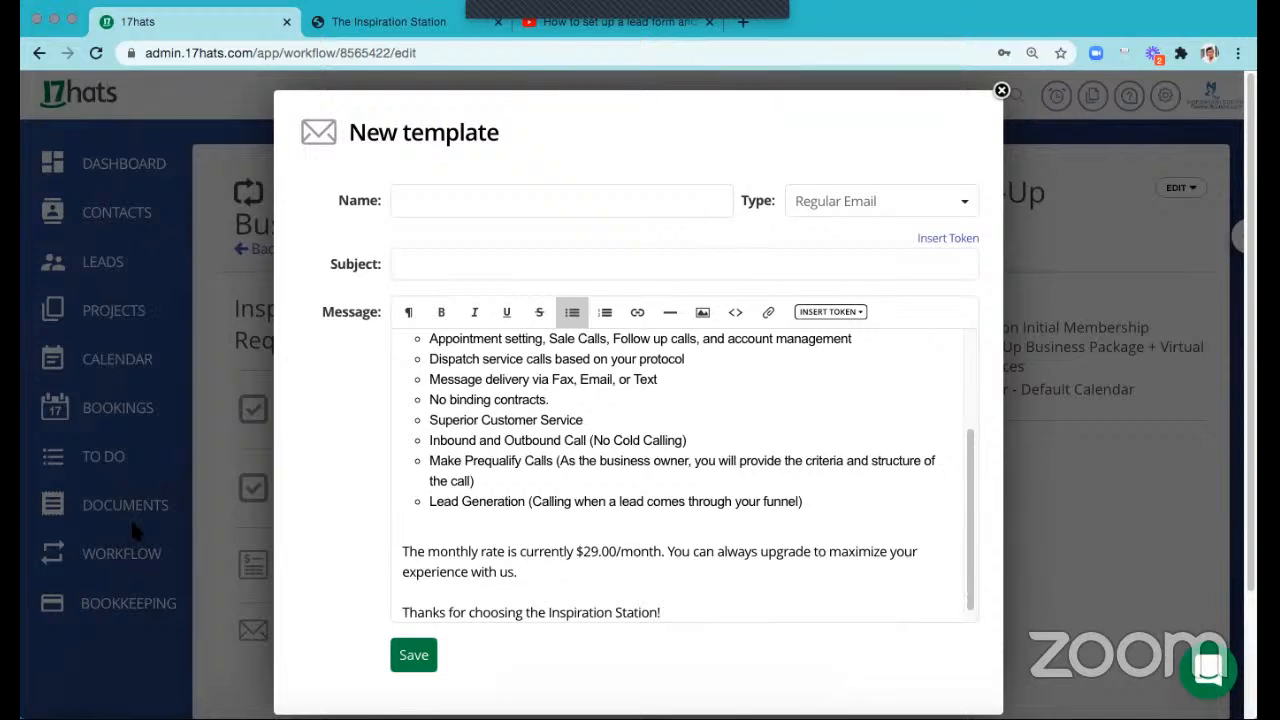
- Set the monthly rate in the message's closing paragraph to $128.99/month
click(584, 551)
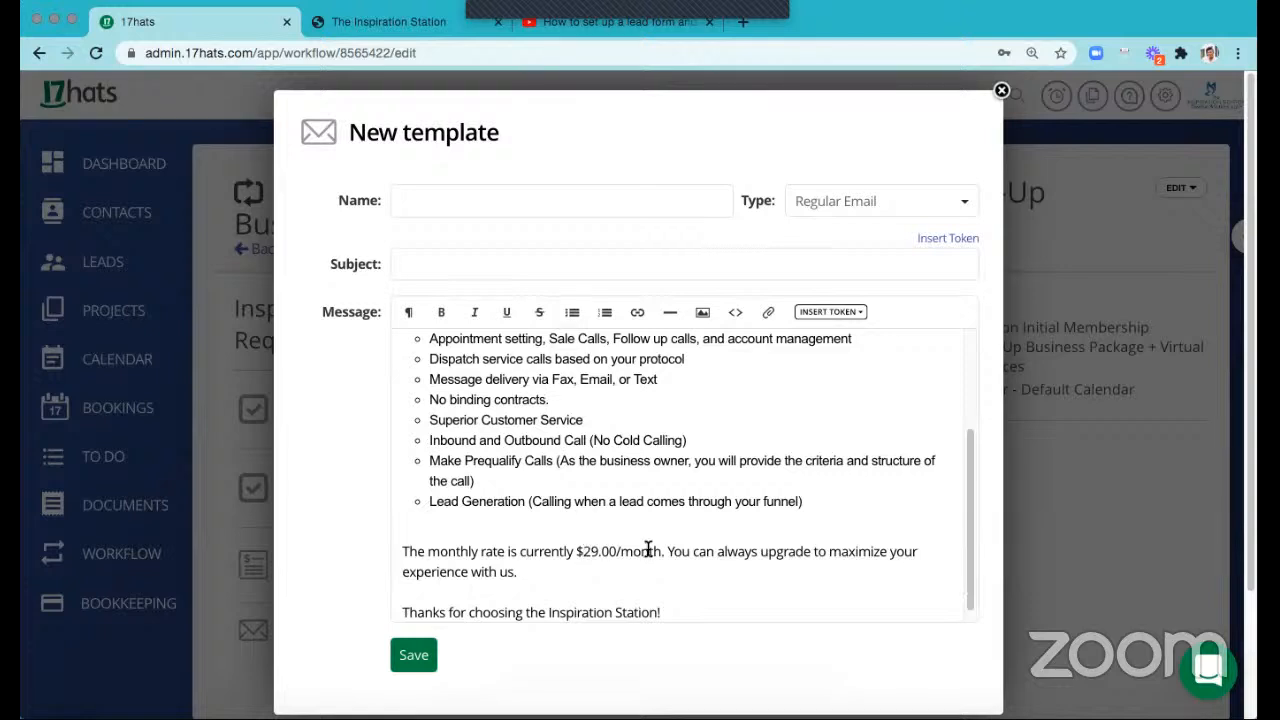
text(1)
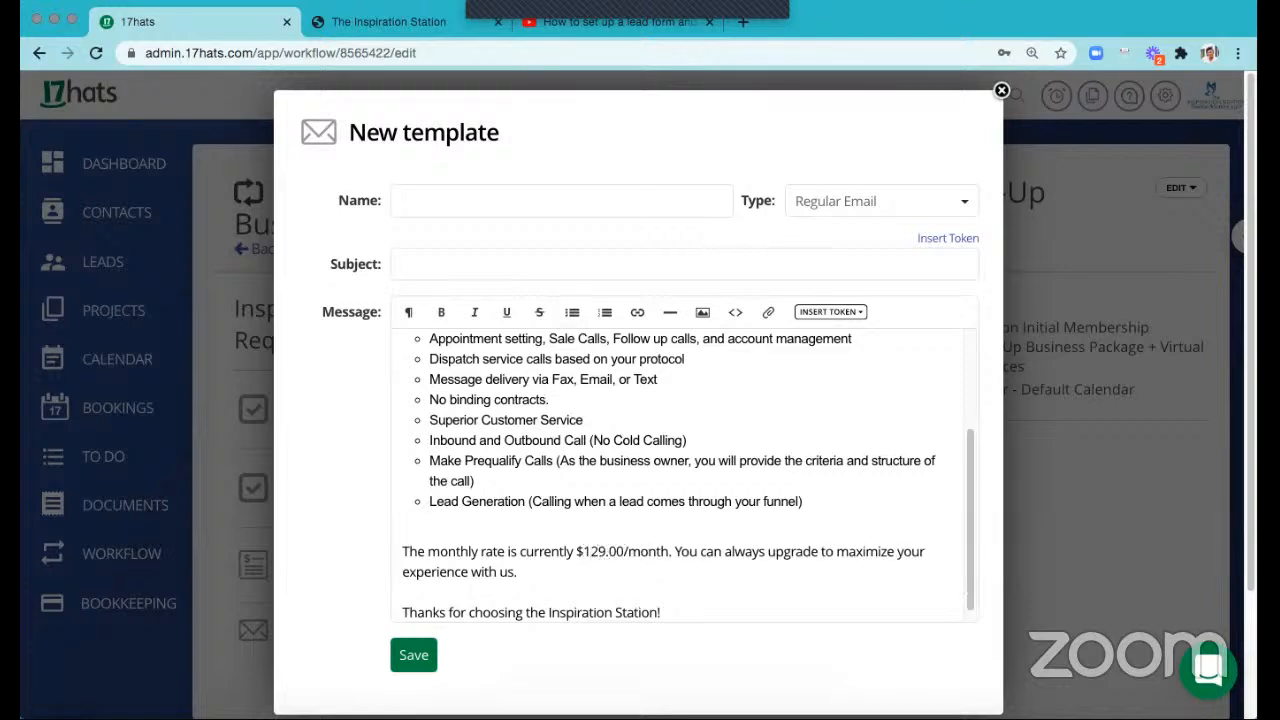
key(Right)
key(Delete)
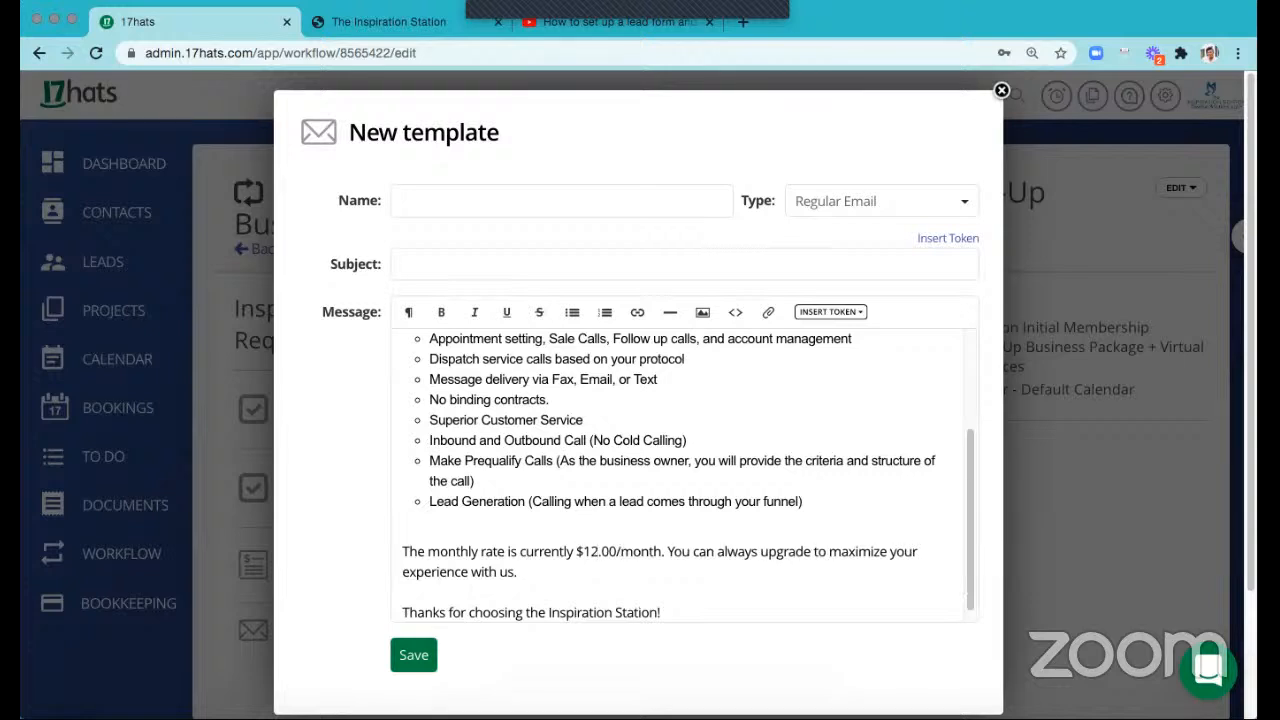
text(8)
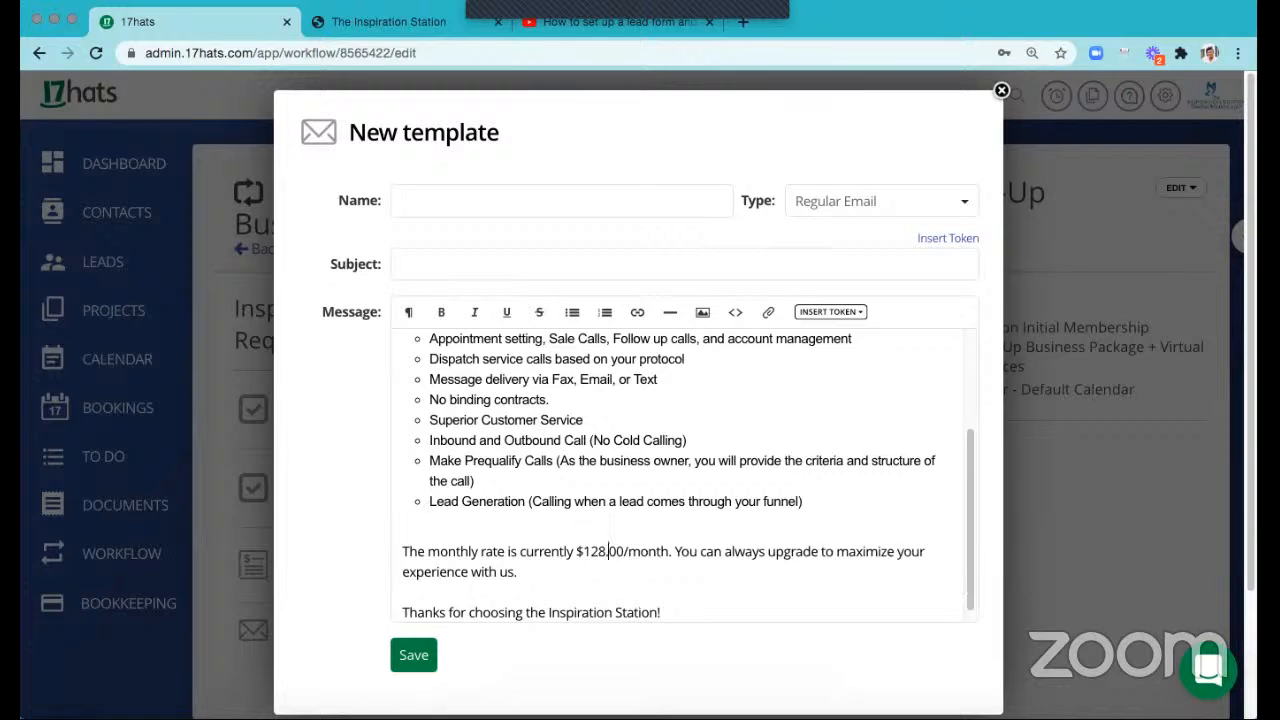
key(Delete)
key(BackSpace)
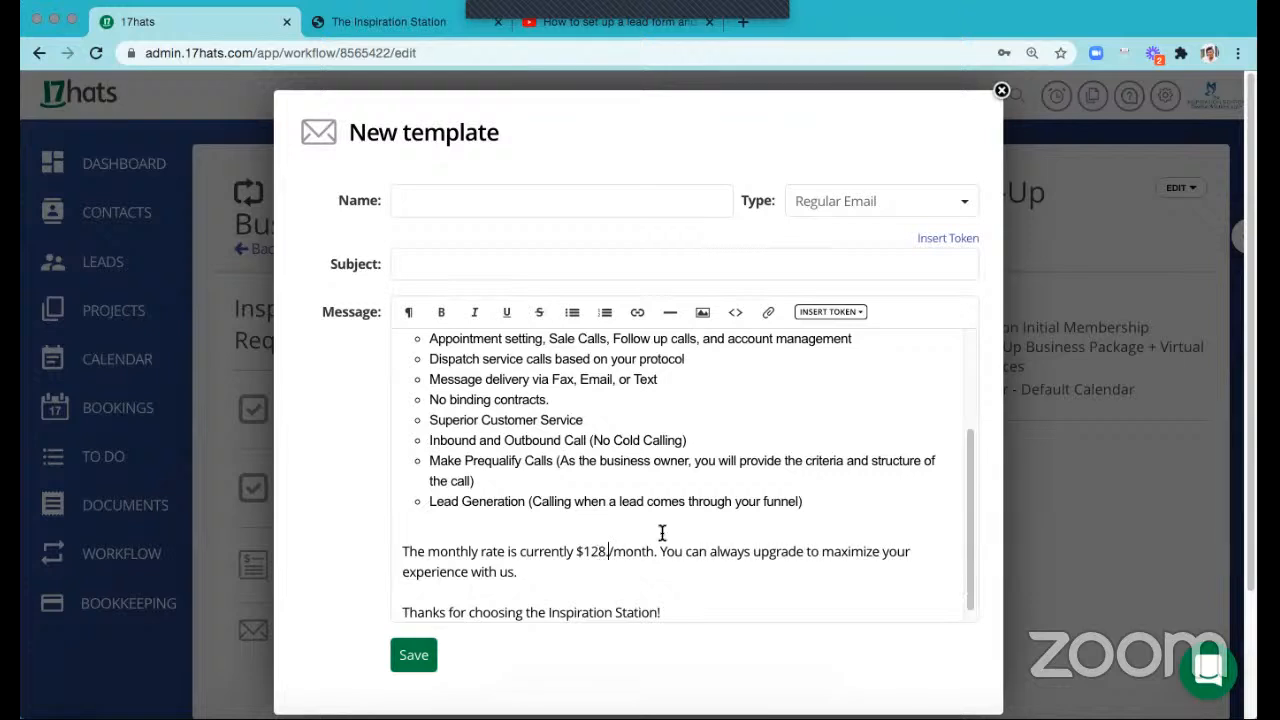
text(99)
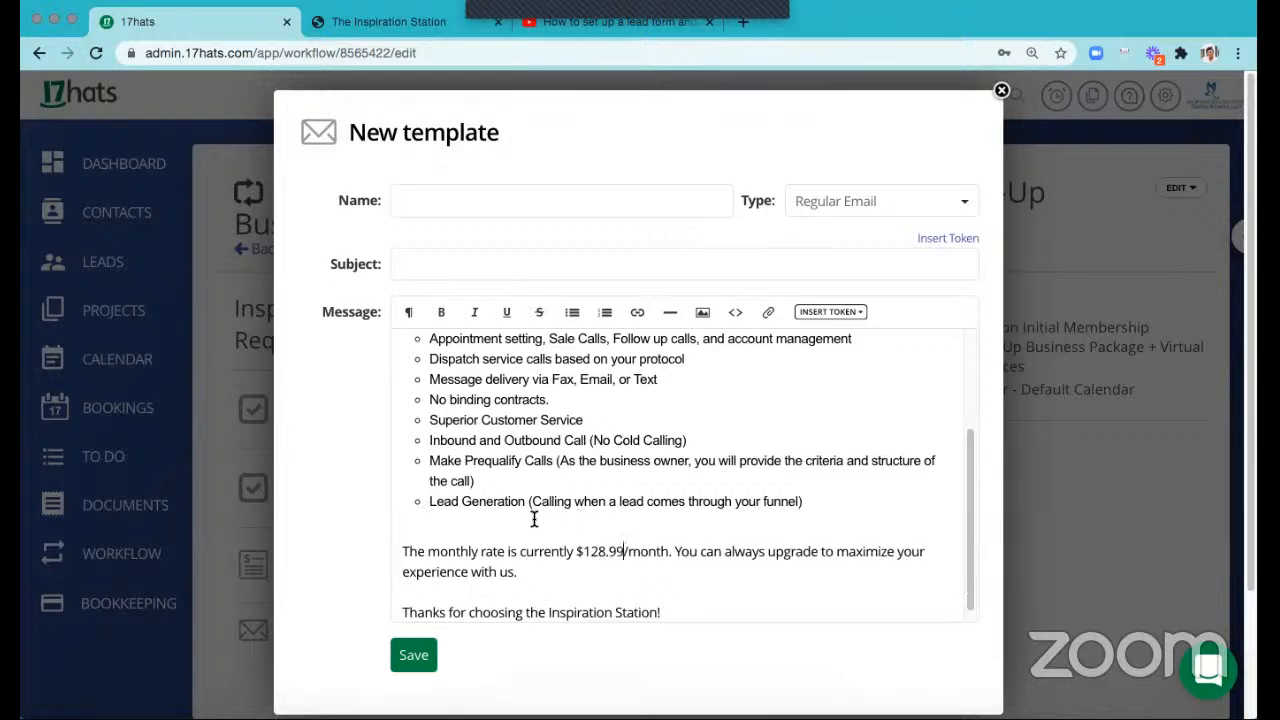
- Name the new email template "Start-Up Business Package + Virtual Answering Services"
scroll(263, 464, up, 5)
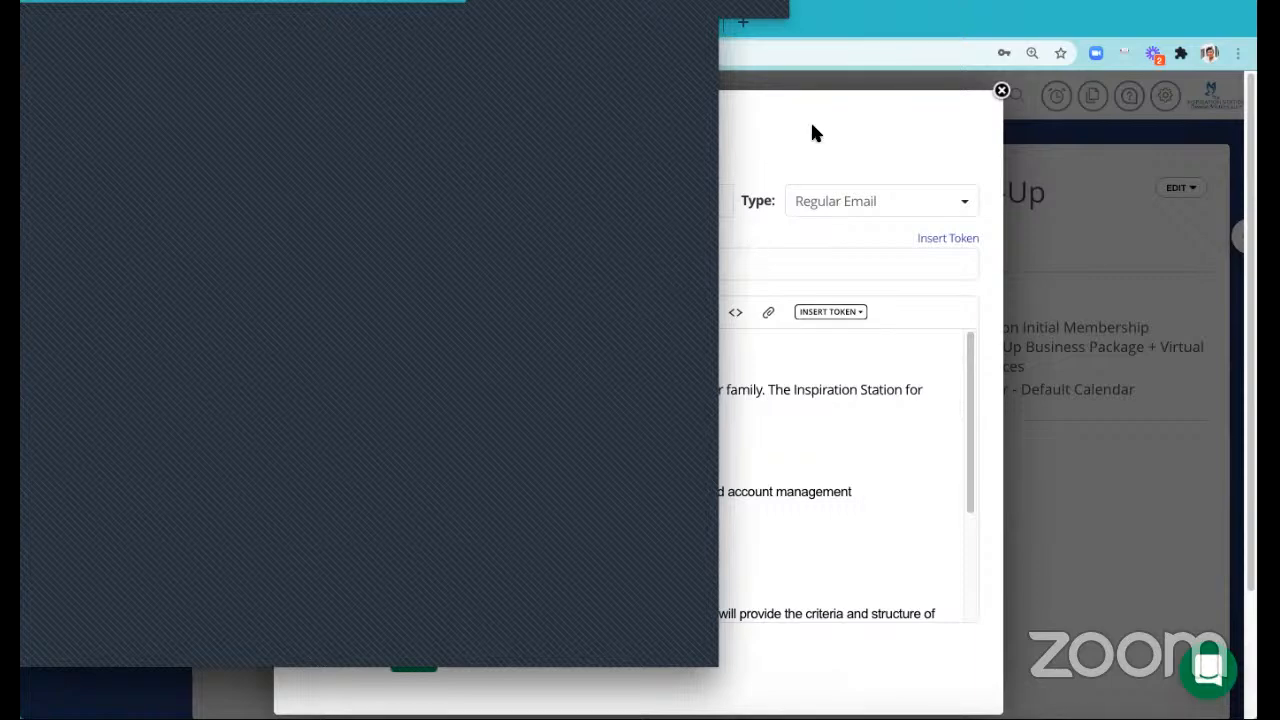
click(497, 201)
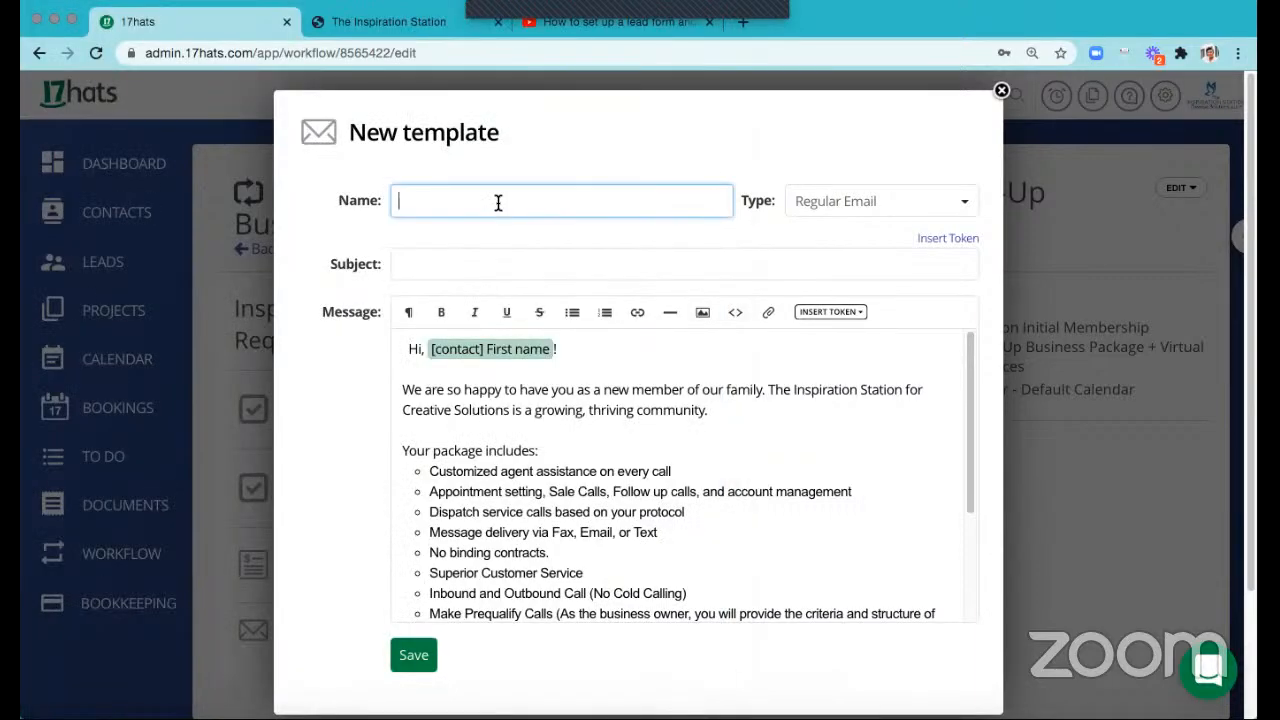
text(Start-Up Business Package)
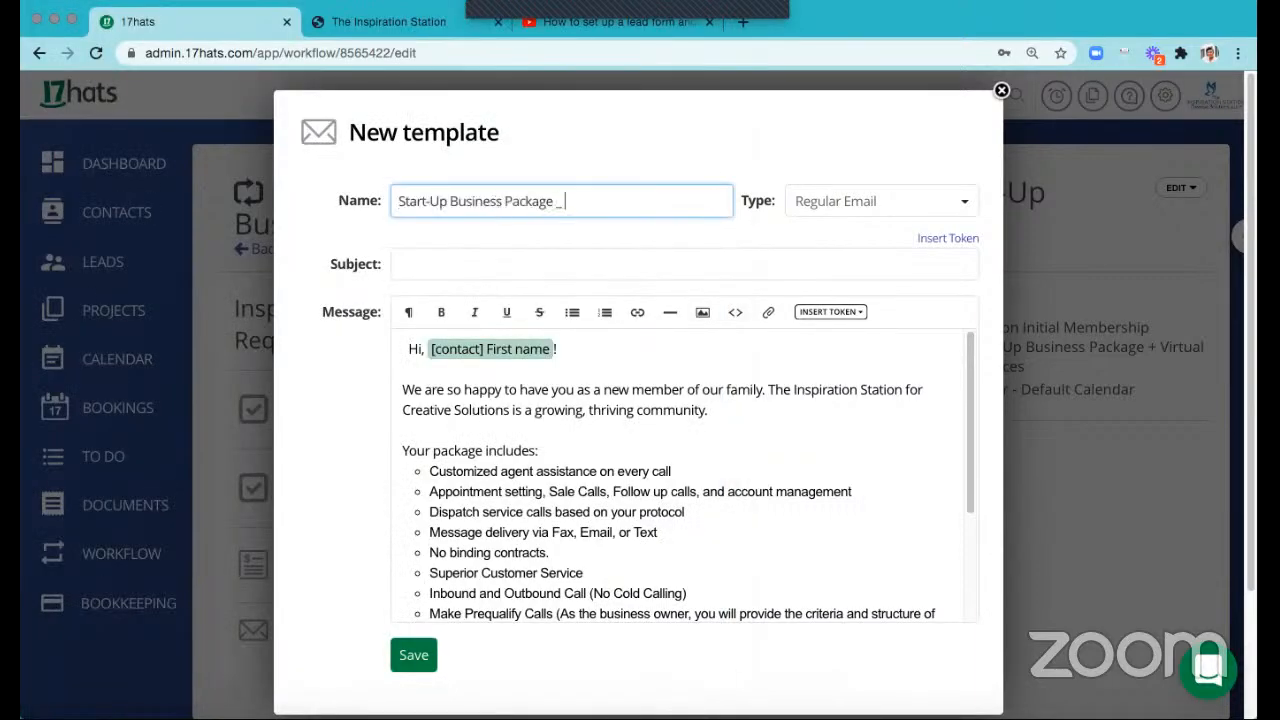
text(+)
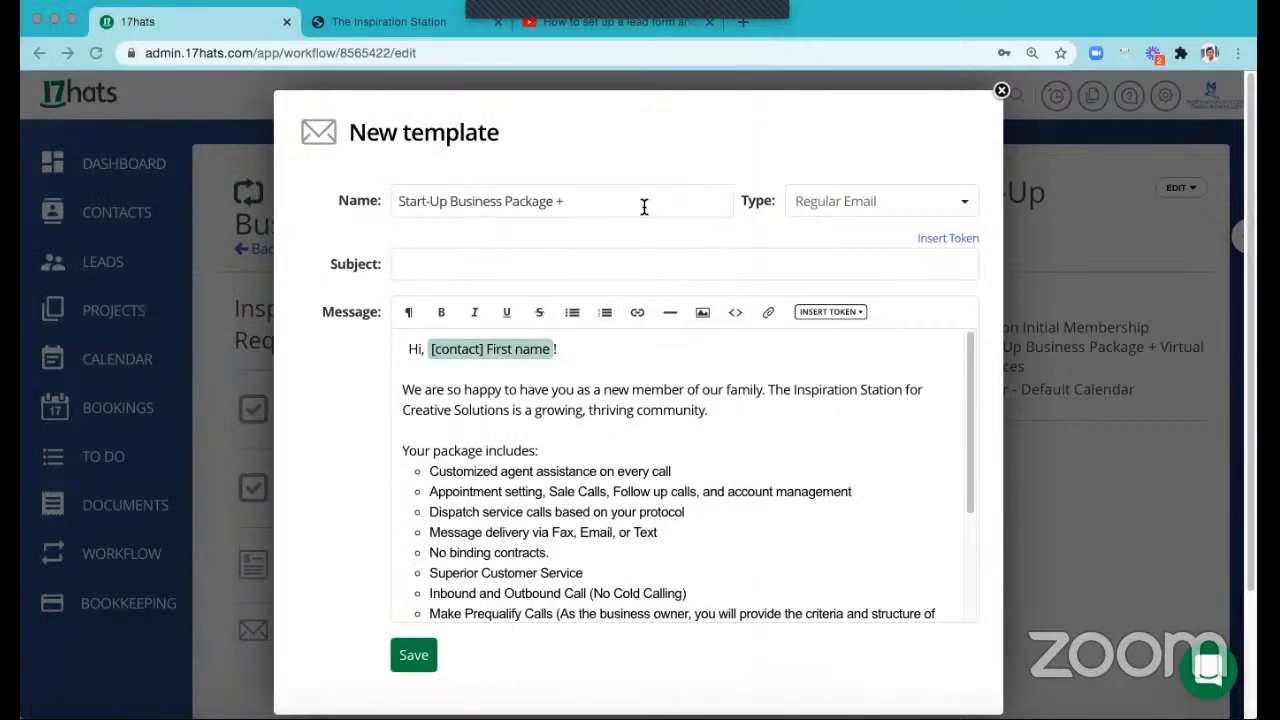
click(644, 206)
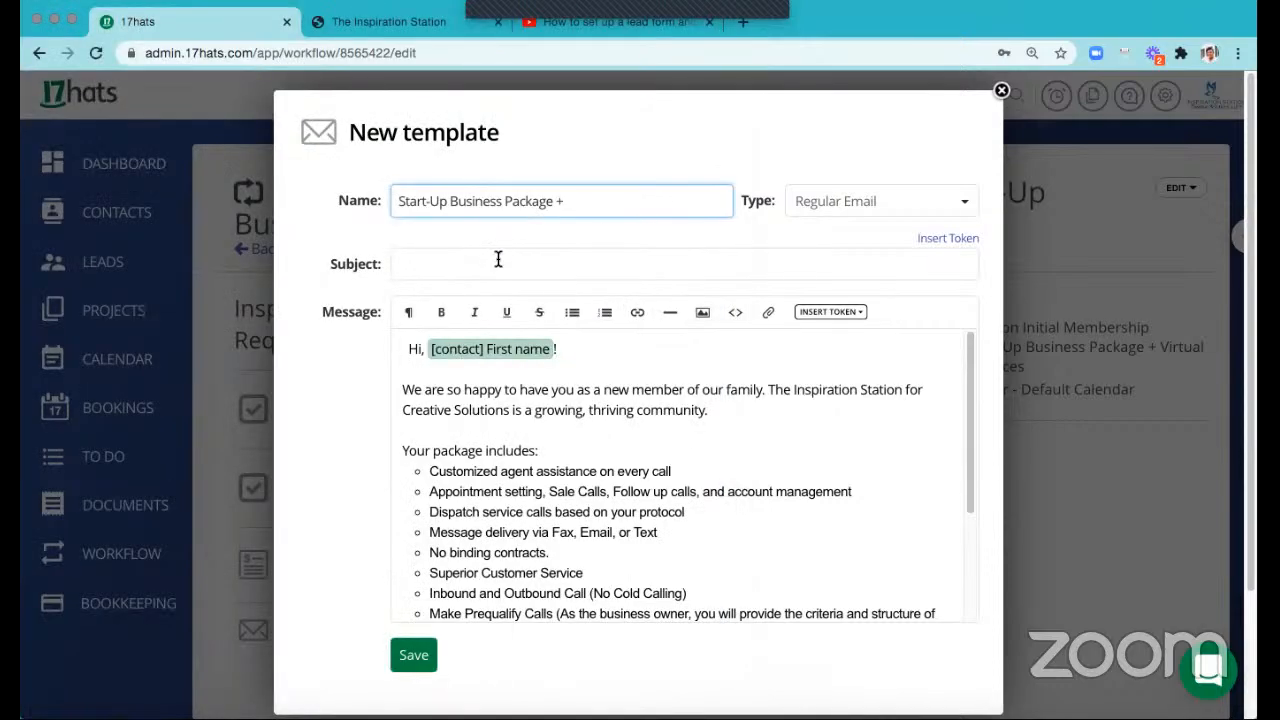
text(Virtual Answering Services)
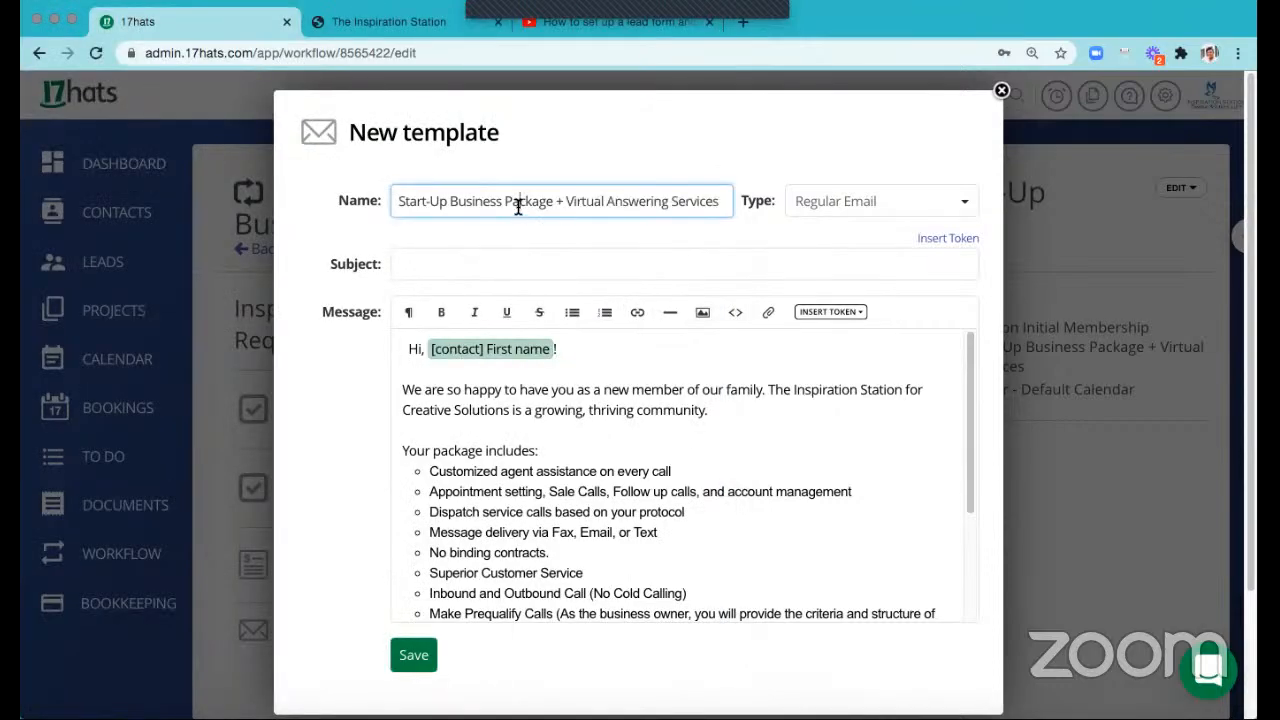
- Copy the template name into the subject as "Start-Up Business Package + Virtual Answering Services" and save the email template
key(ctrl+a)
key(ctrl+c)
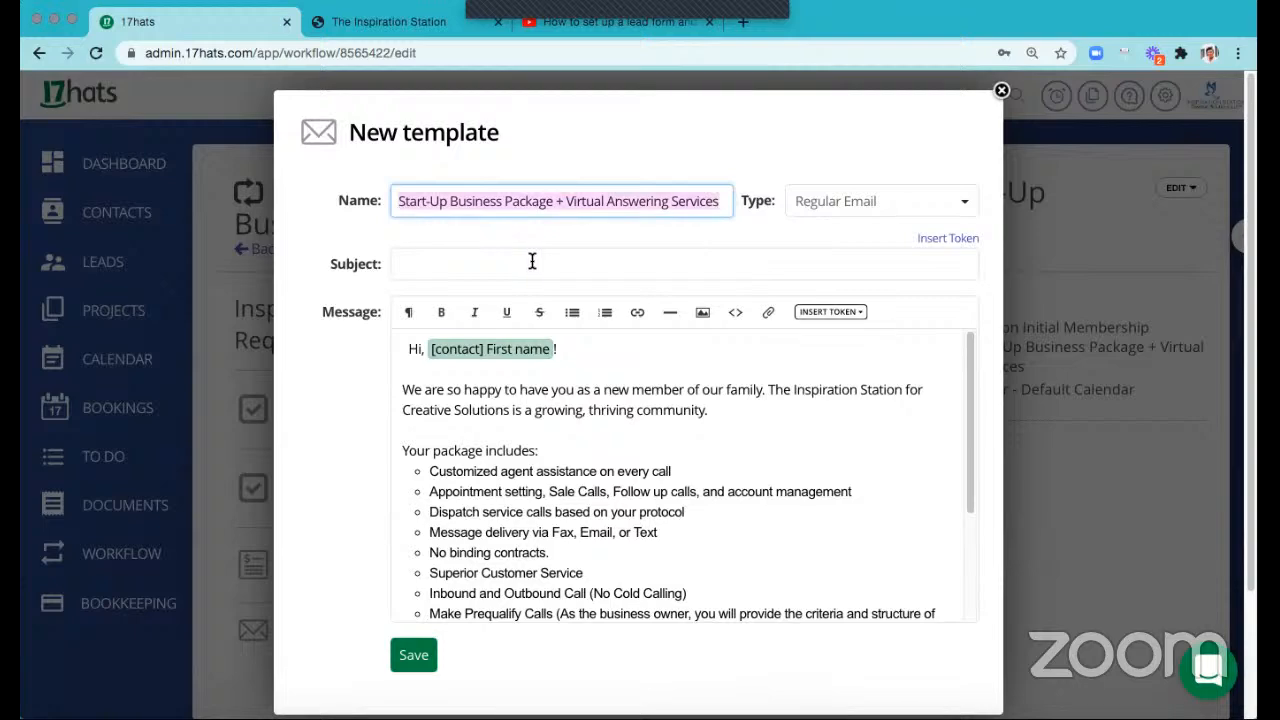
click(534, 261)
key(ctrl+v)
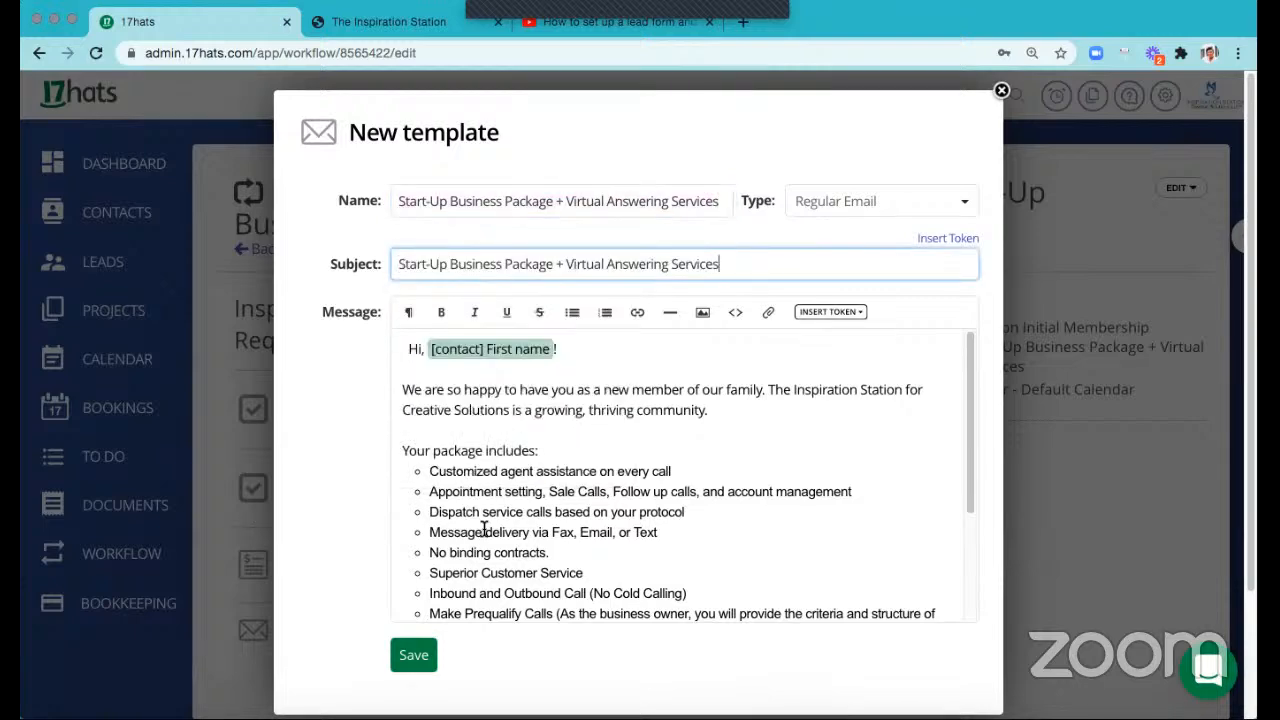
scroll(462, 615, down, 3)
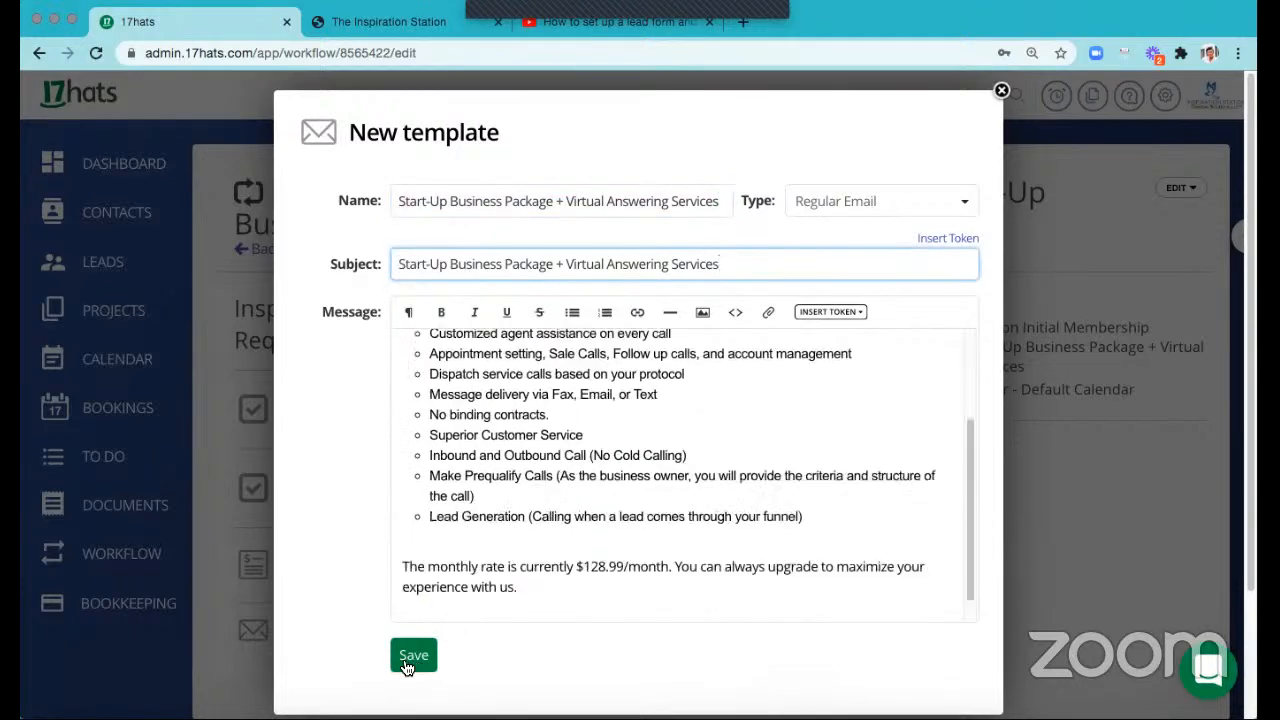
click(418, 653)
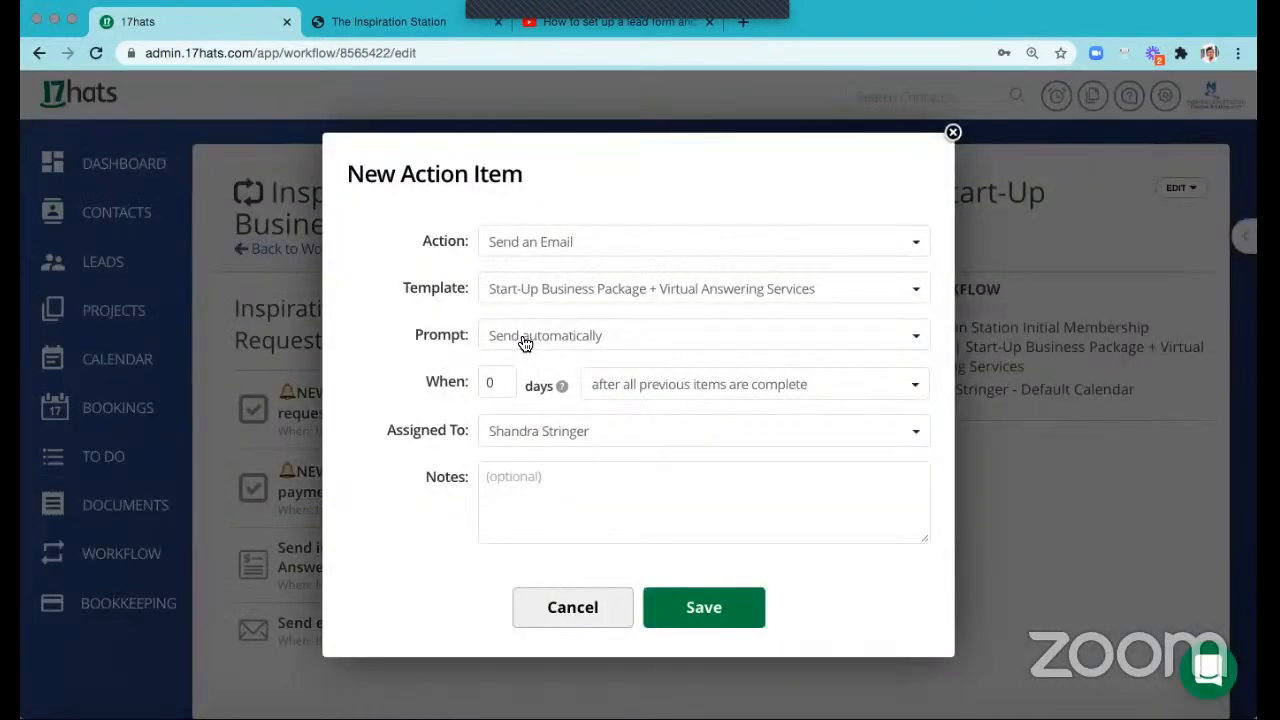
- Set the email action item's prompt to "Send automatically" and save the action item to the workflow
click(603, 337)
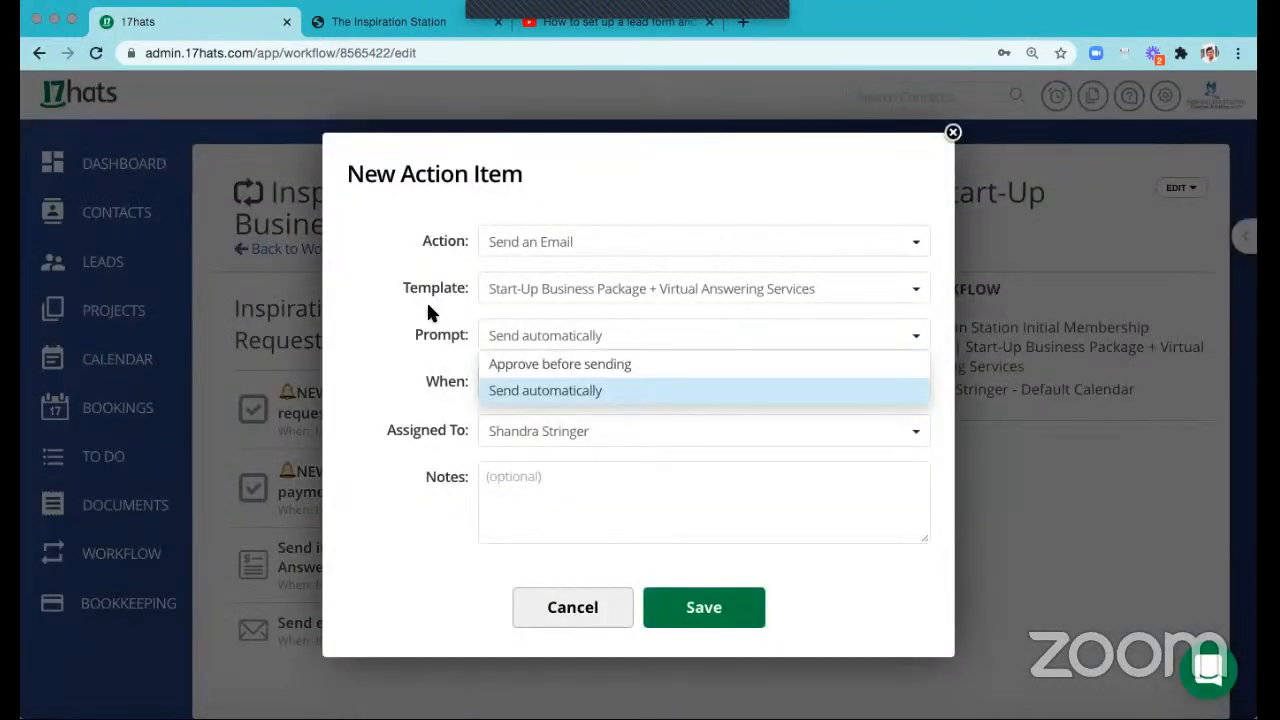
click(510, 334)
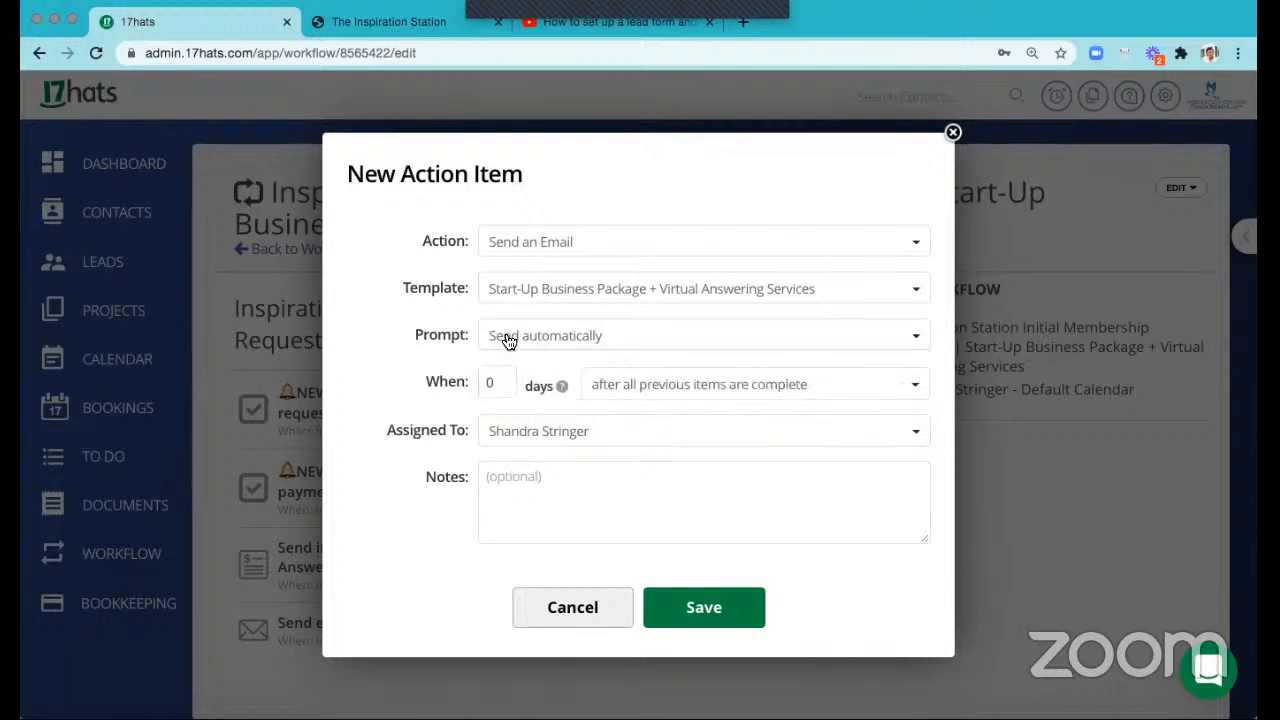
click(510, 340)
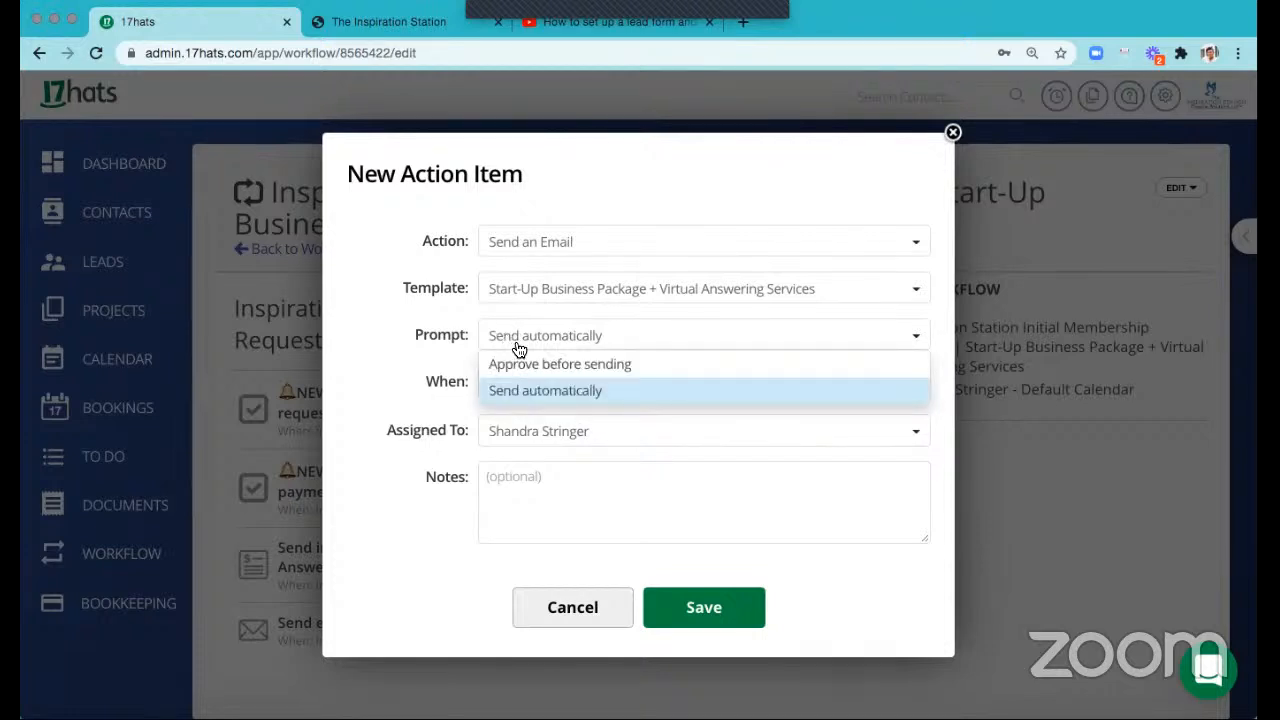
click(505, 392)
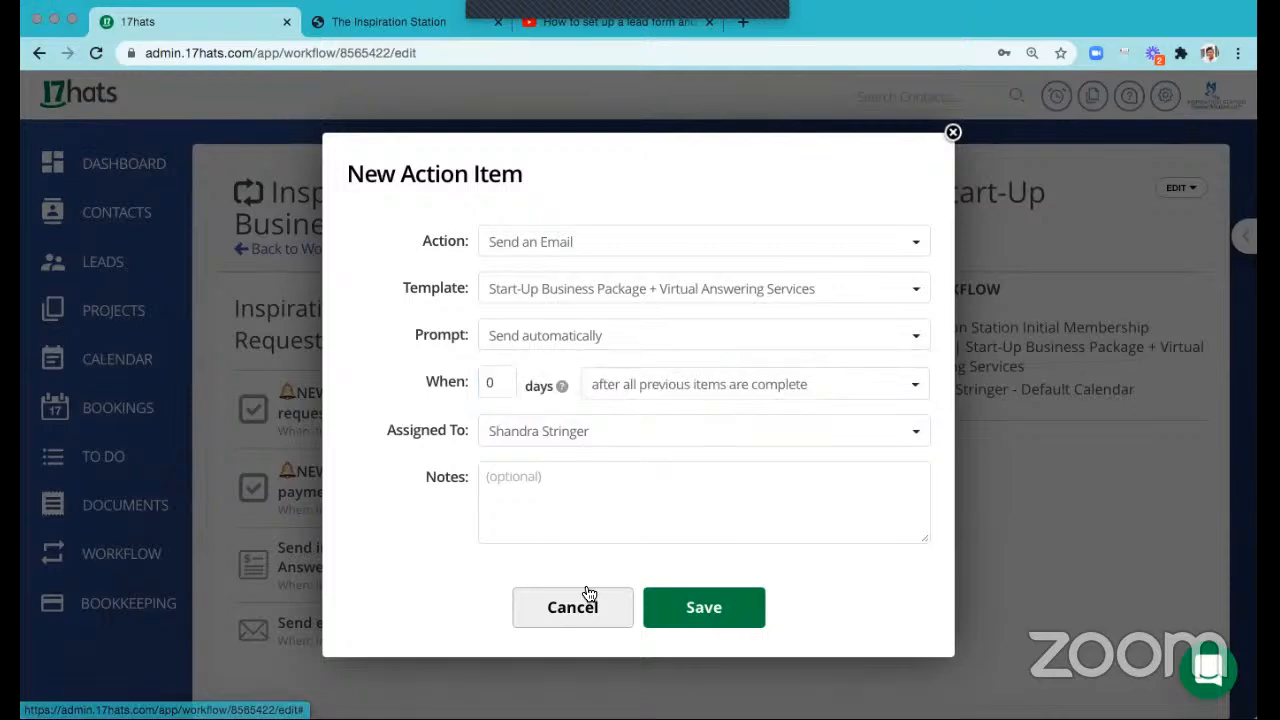
click(706, 609)
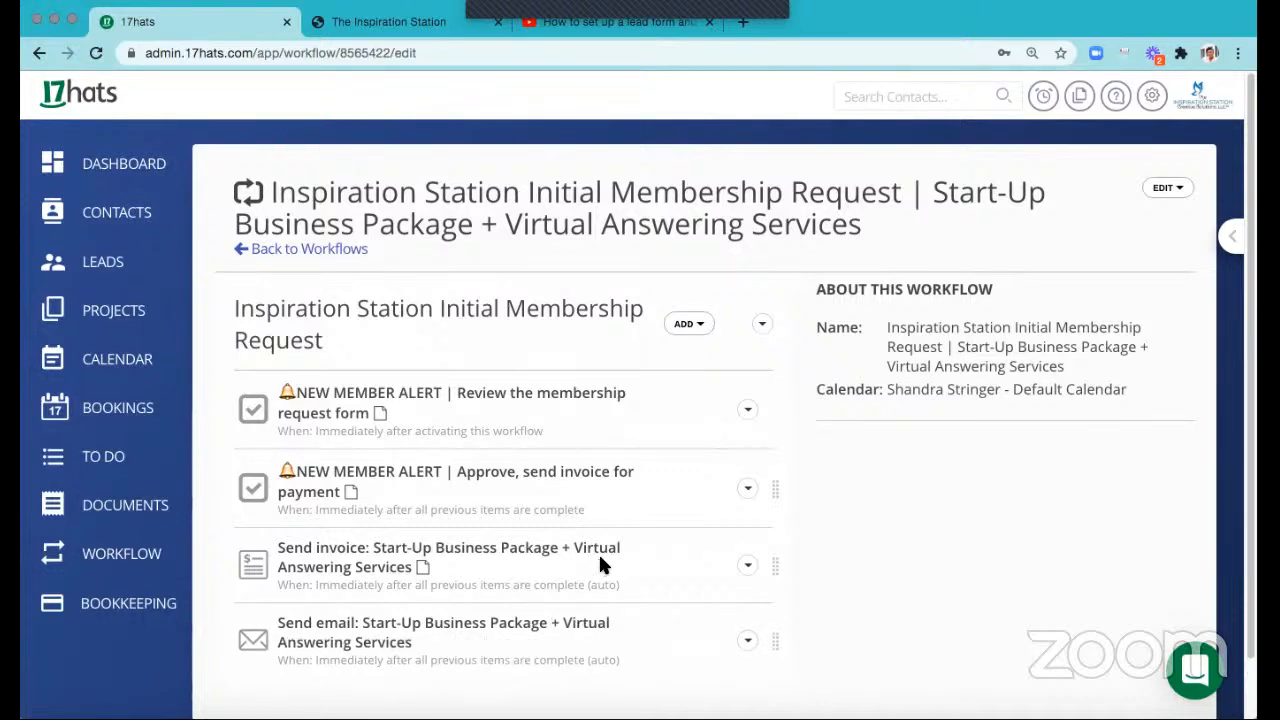
scroll(598, 560, down, 1)
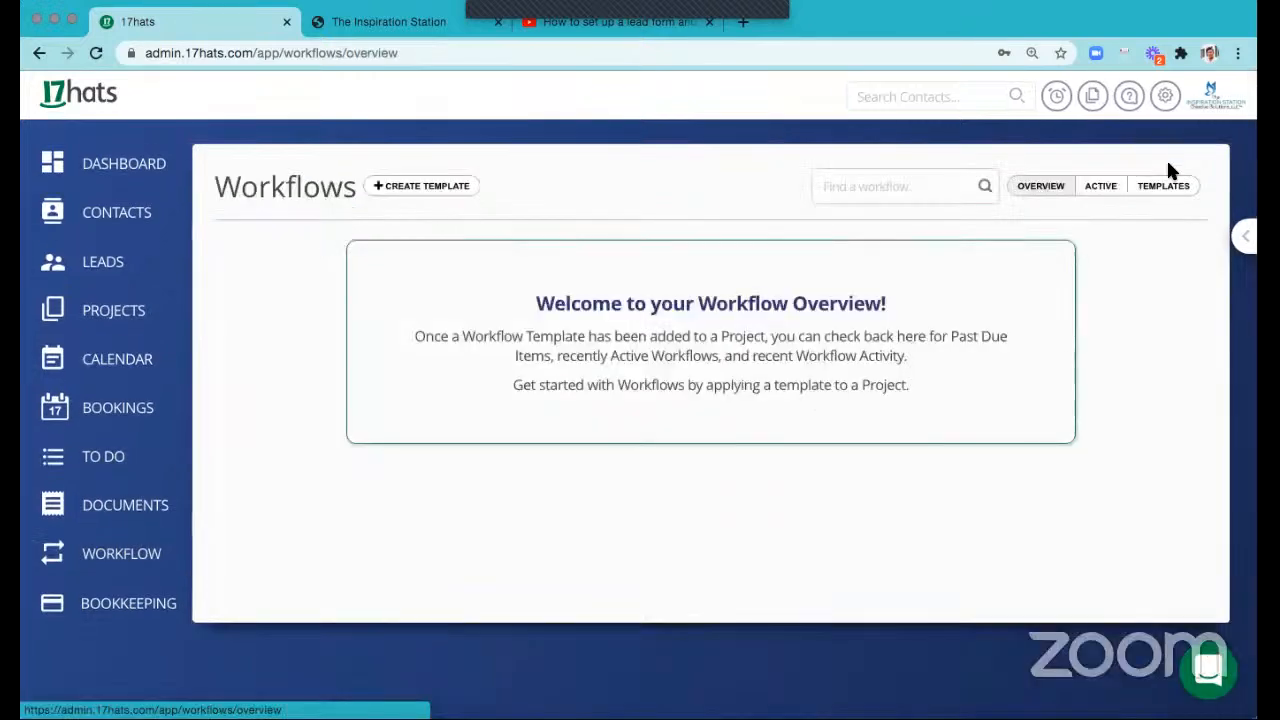
- Check the workflow templates list, and open the live Inspiration Station Initial Membership Form from lead capture to examine its membership options
click(1170, 189)
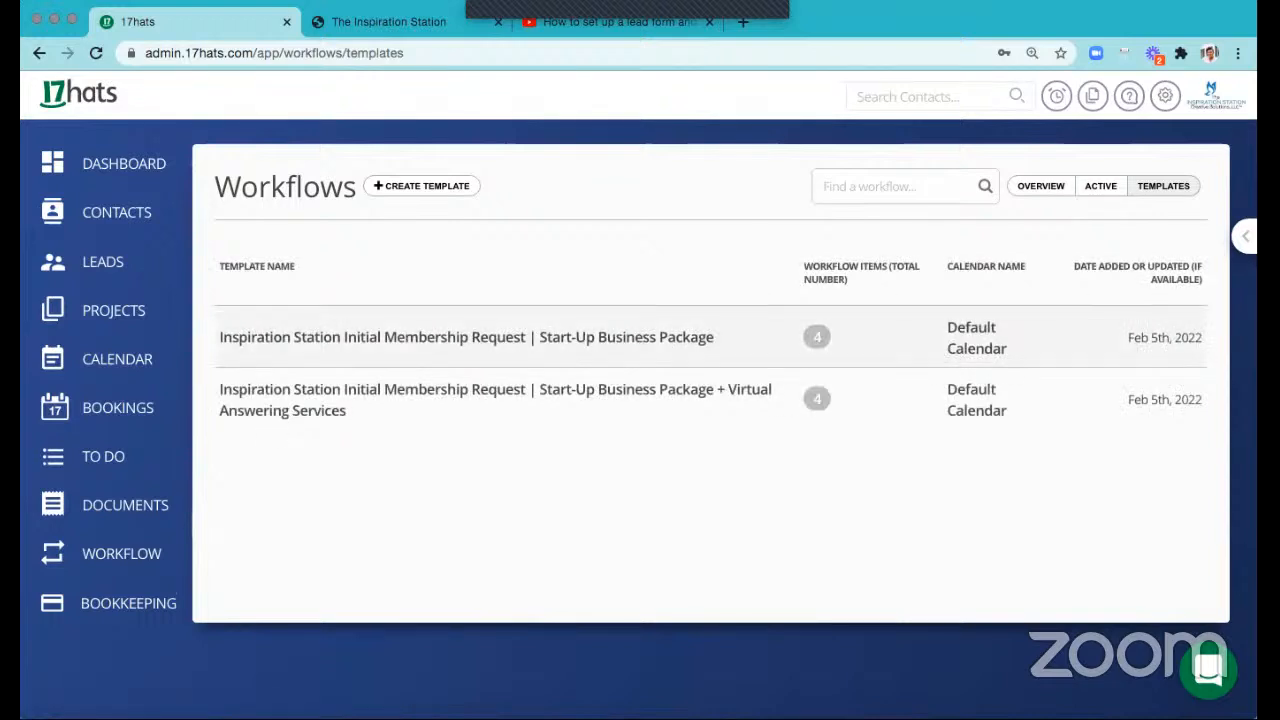
click(137, 270)
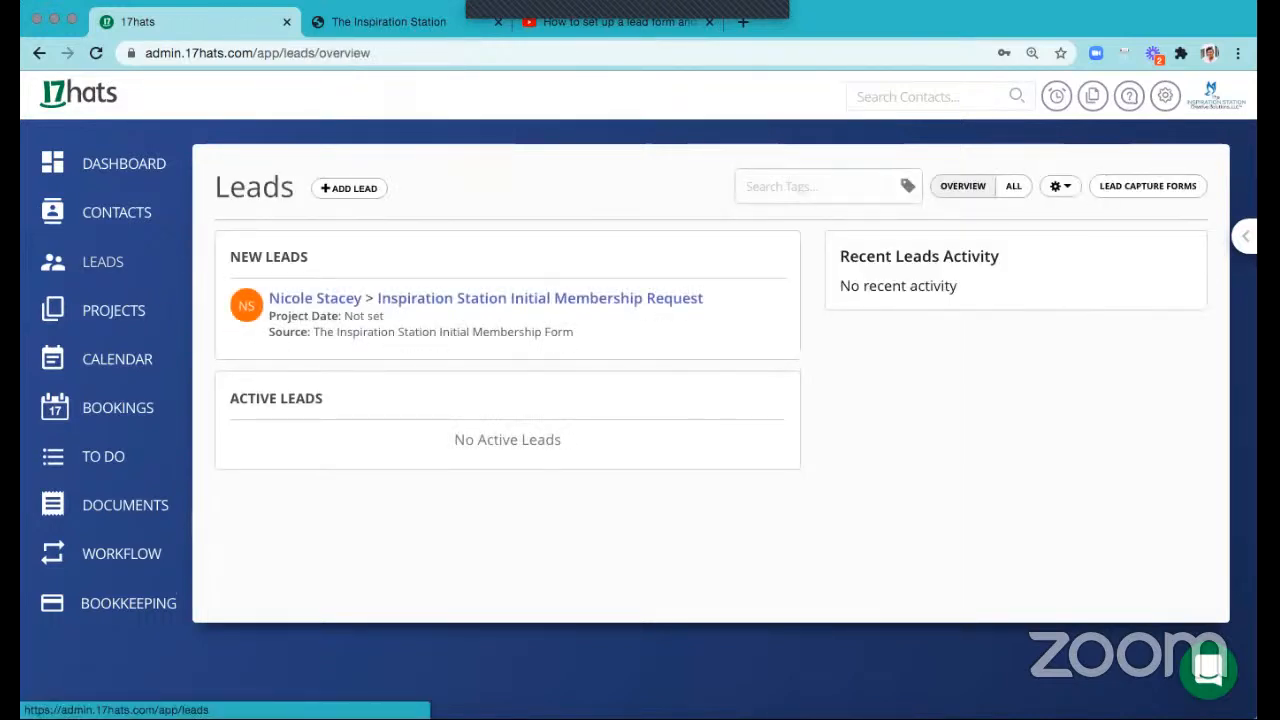
click(1120, 192)
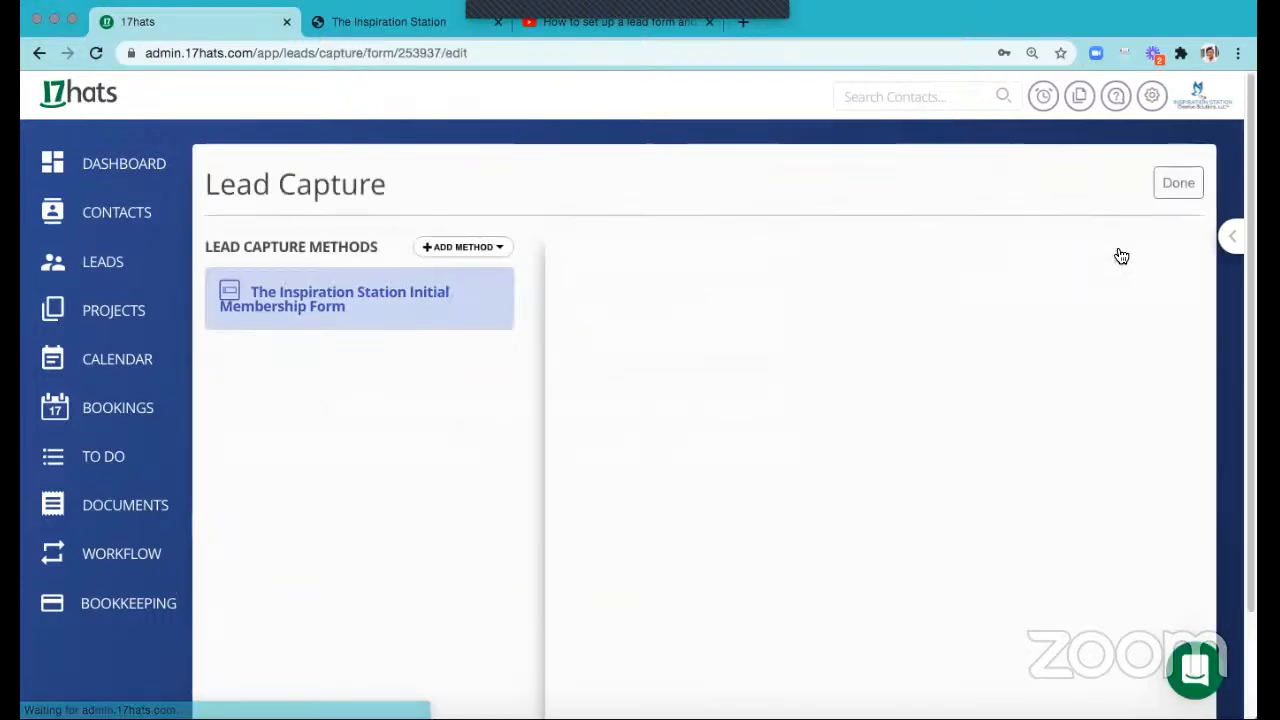
click(1127, 249)
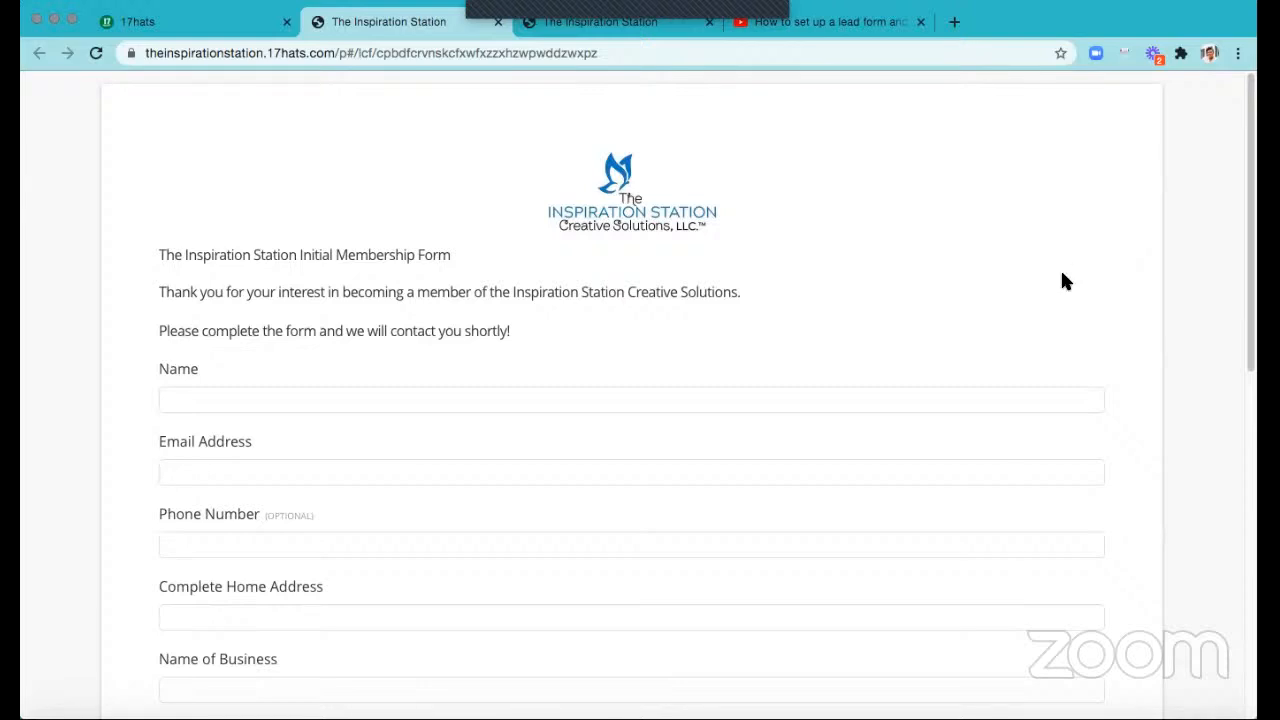
scroll(1065, 282, down, 10)
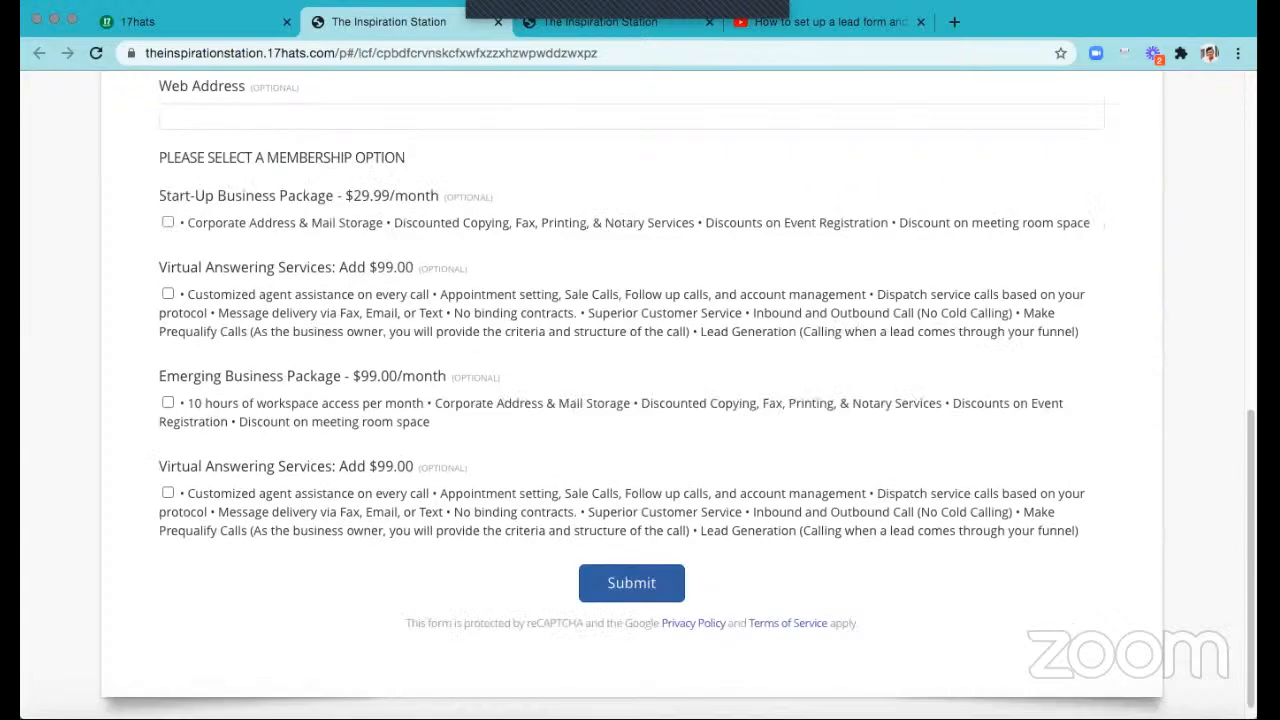
scroll(98, 240, down, 1)
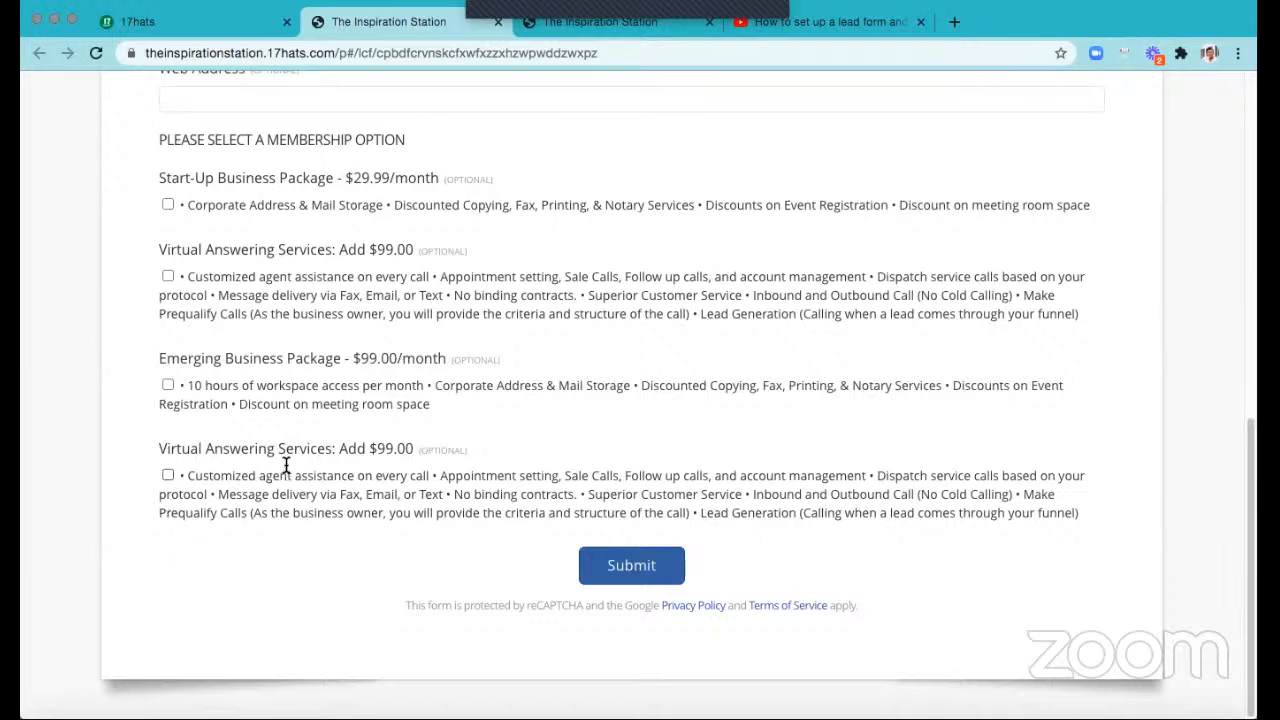
- Return to the workflow templates and open the Start-Up Business Package + Virtual Answering Services membership request workflow
scroll(286, 464, up, 1)
scroll(323, 397, up, 20)
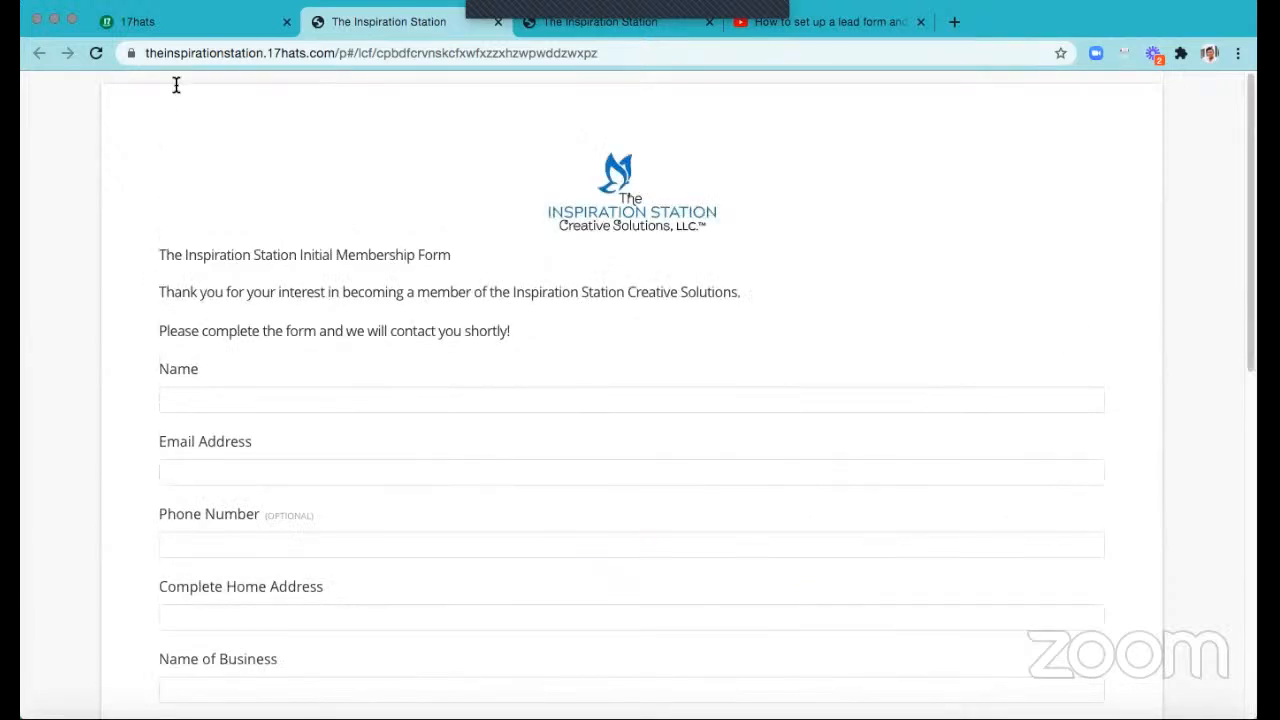
key(ctrl+shift+Tab)
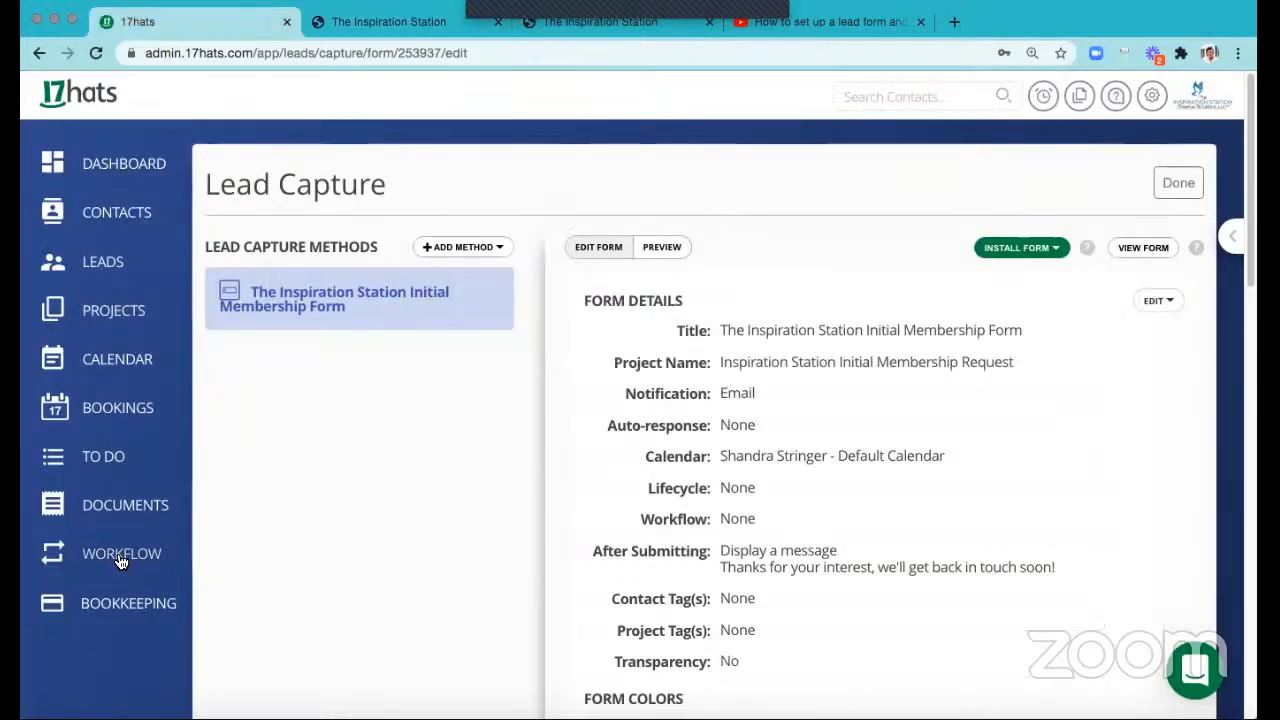
click(121, 553)
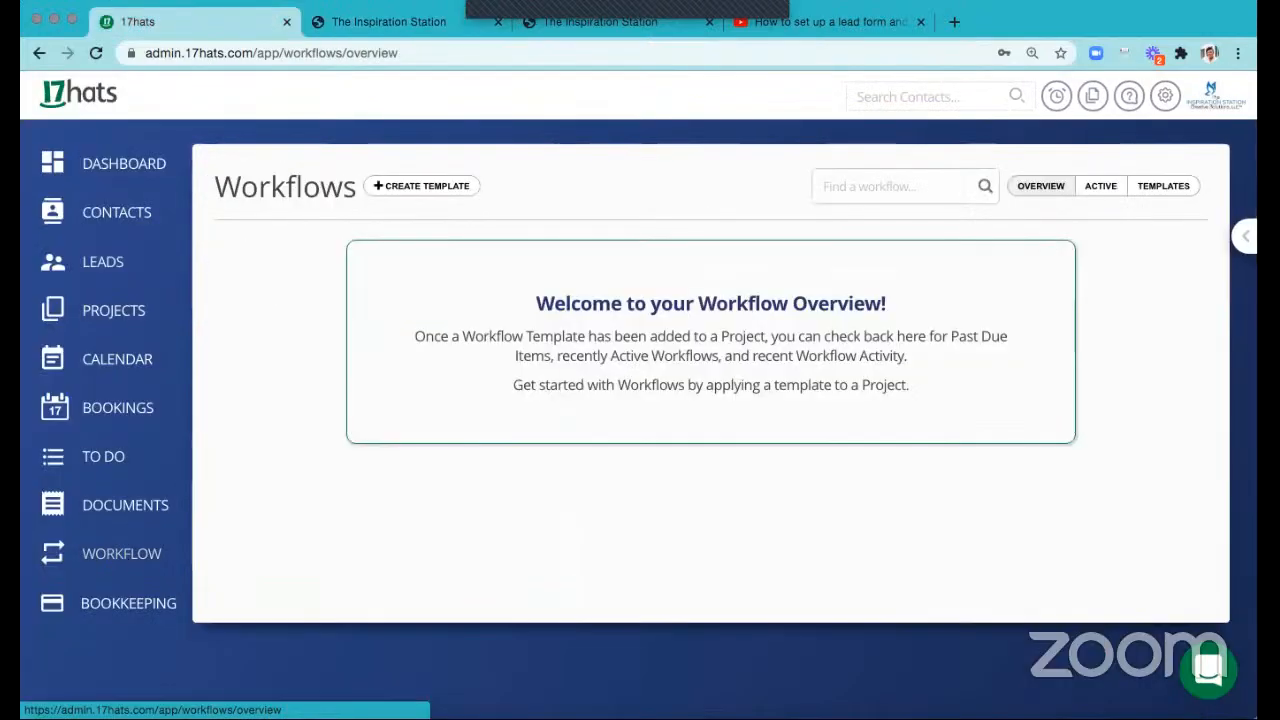
click(1163, 186)
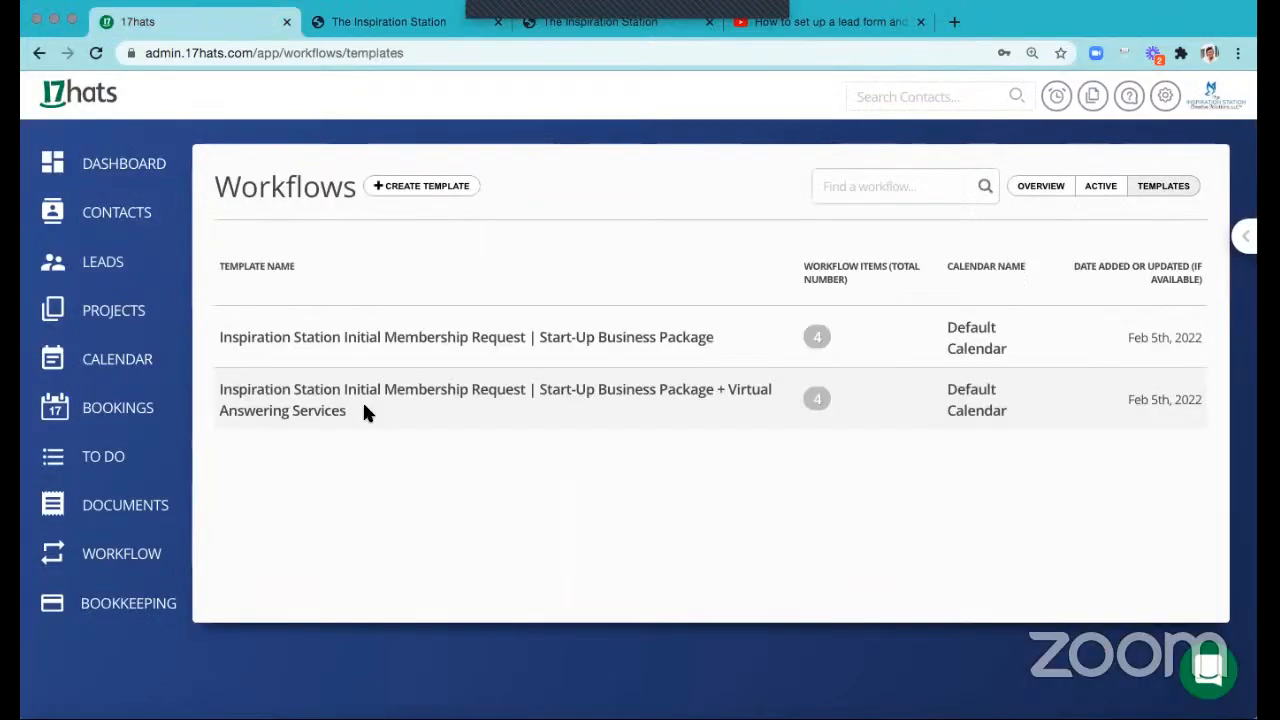
click(362, 408)
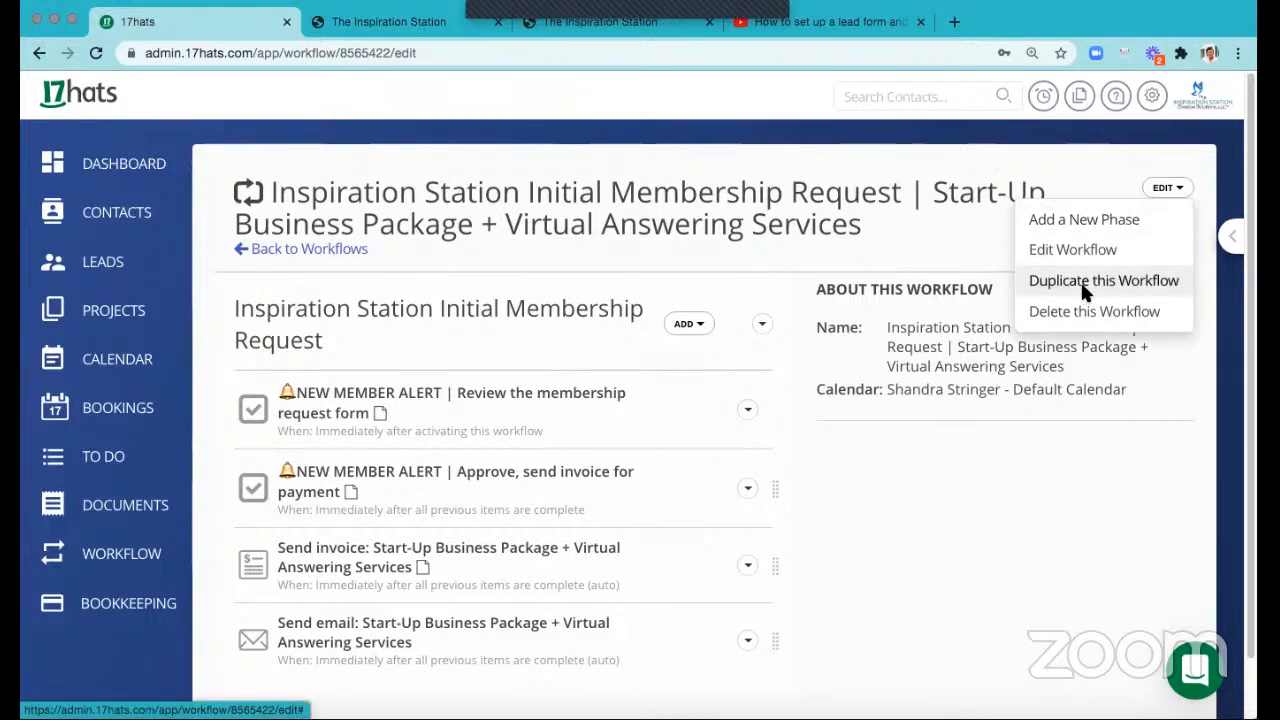
- Duplicate the workflow under the name "Inspiration Station Initial Membership Request | Emerging Business Package"
click(1046, 290)
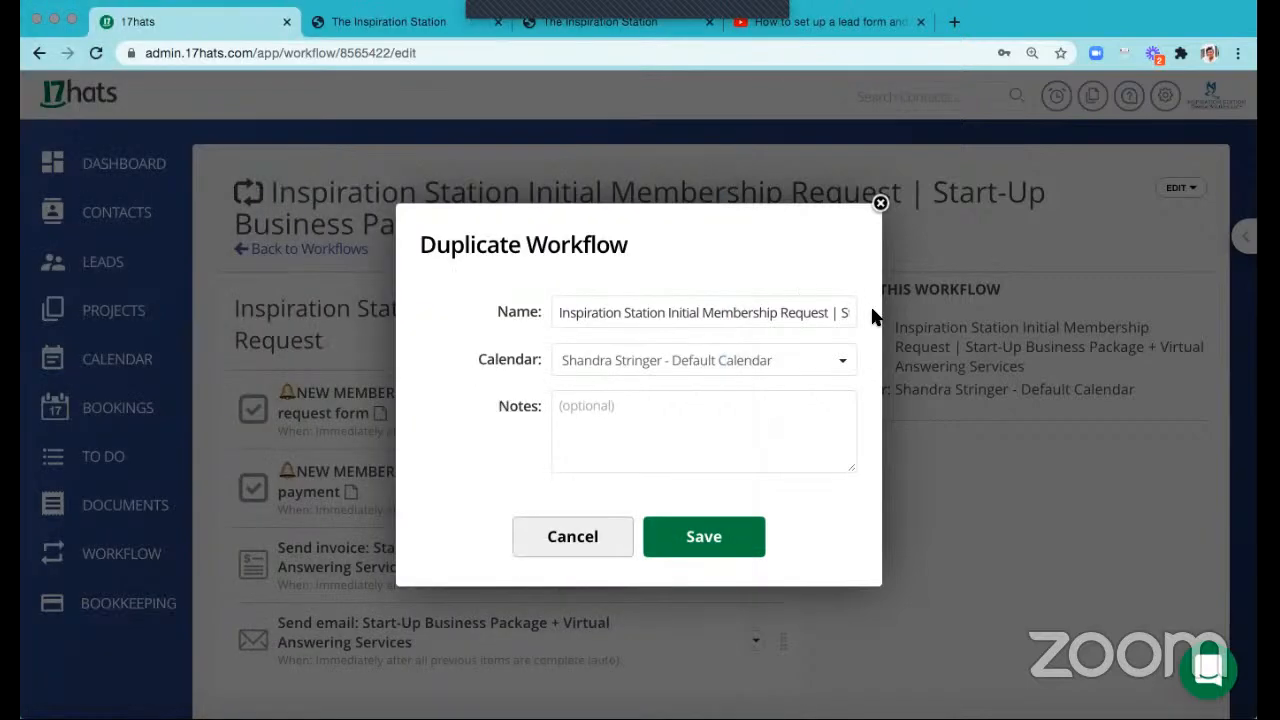
click(845, 312)
key(super+shift+Right)
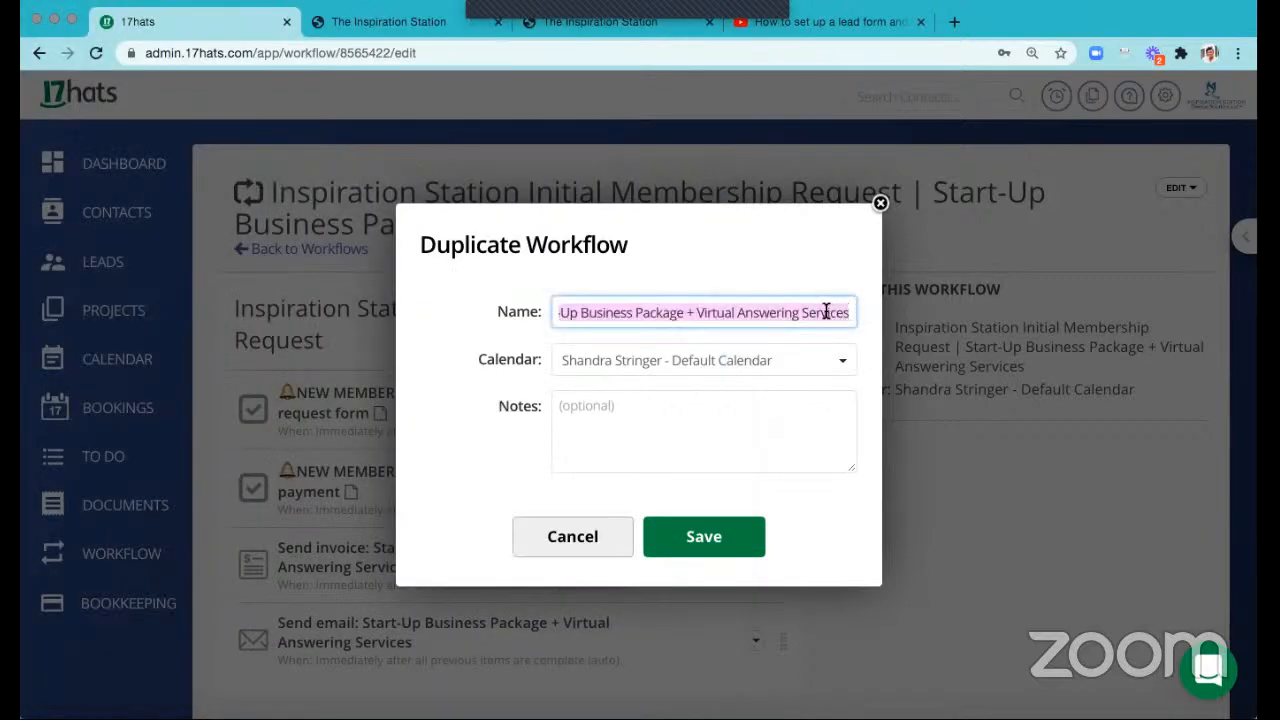
text(Emerging Business Package)
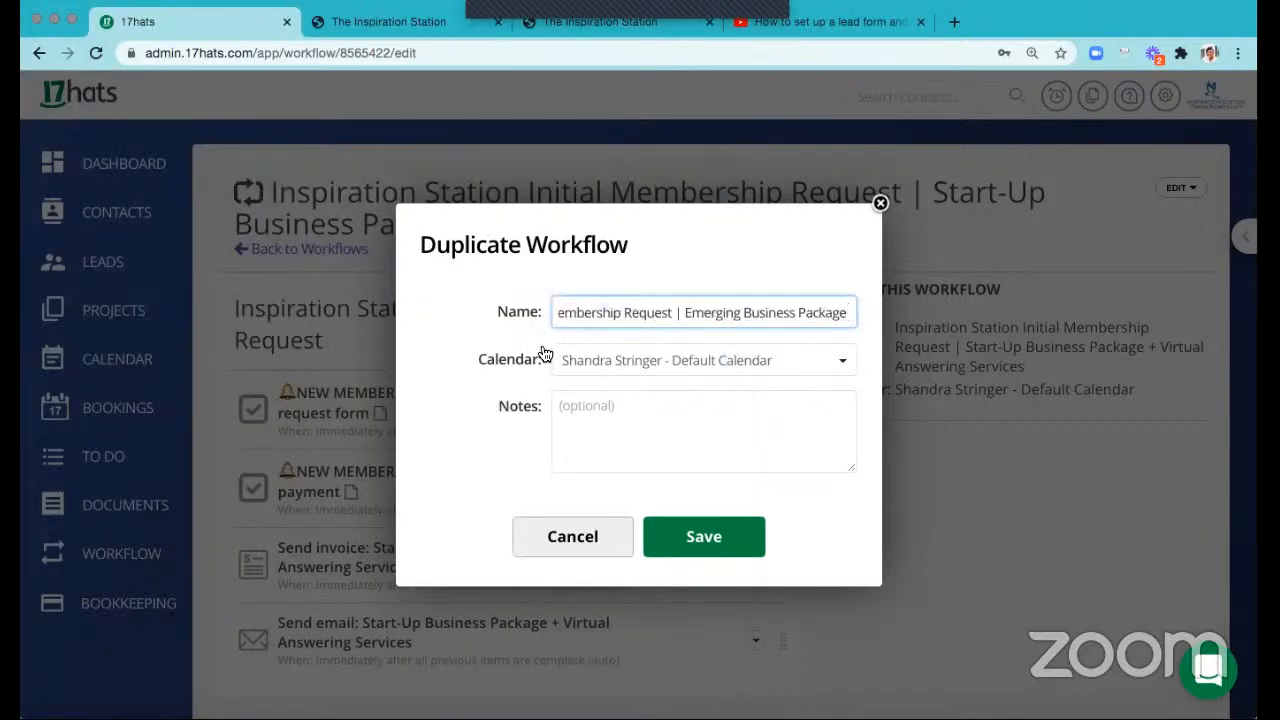
click(726, 547)
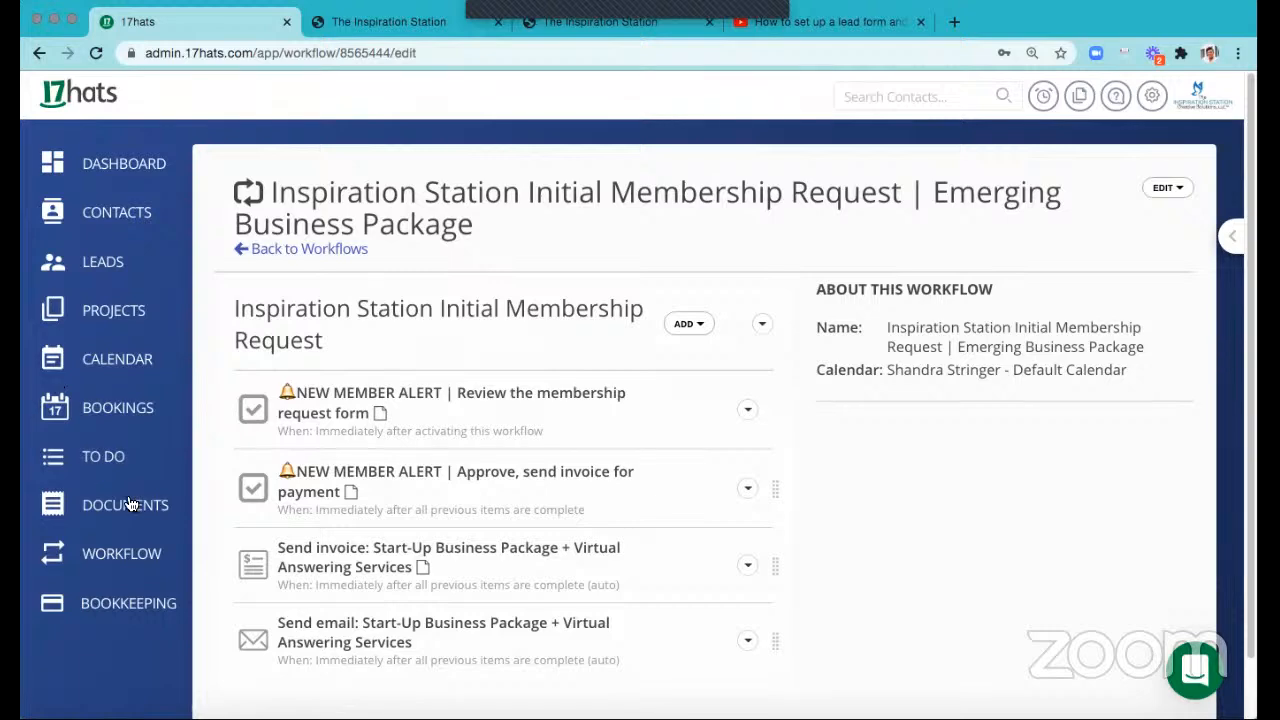
- Open the Inspiration Station Initial Membership Form in lead capture and find its membership option questions
click(150, 548)
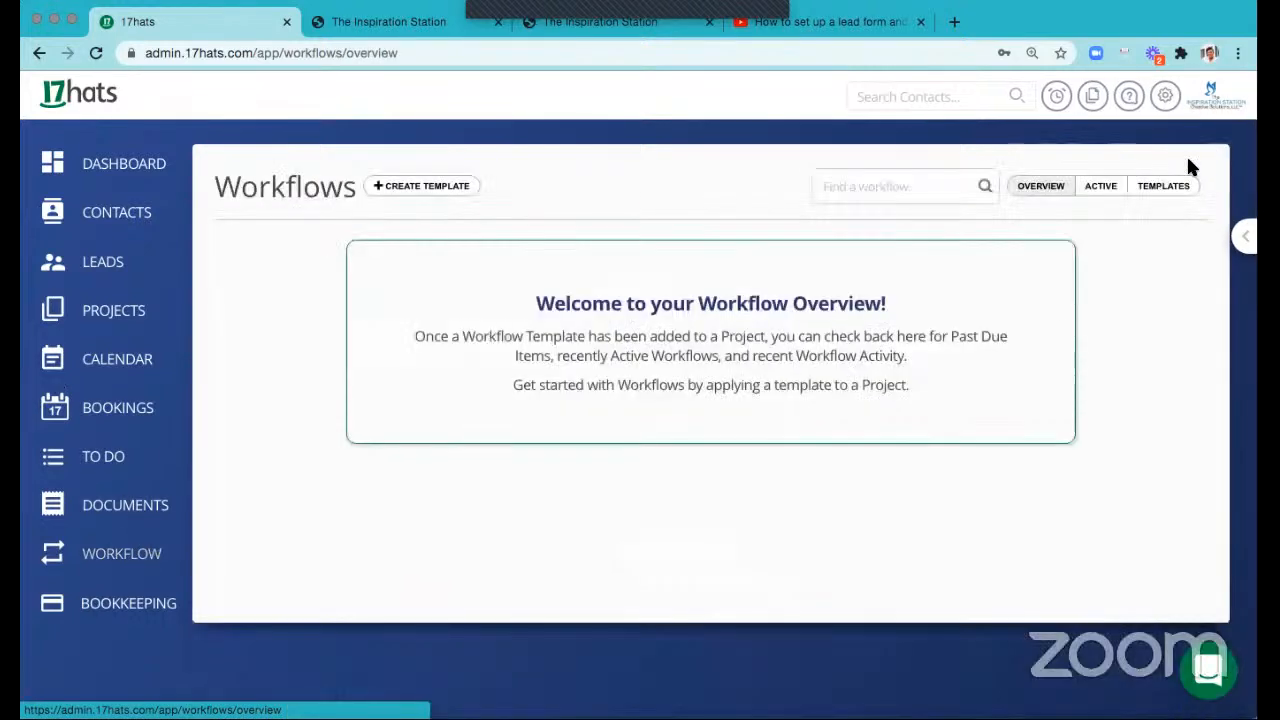
click(1163, 186)
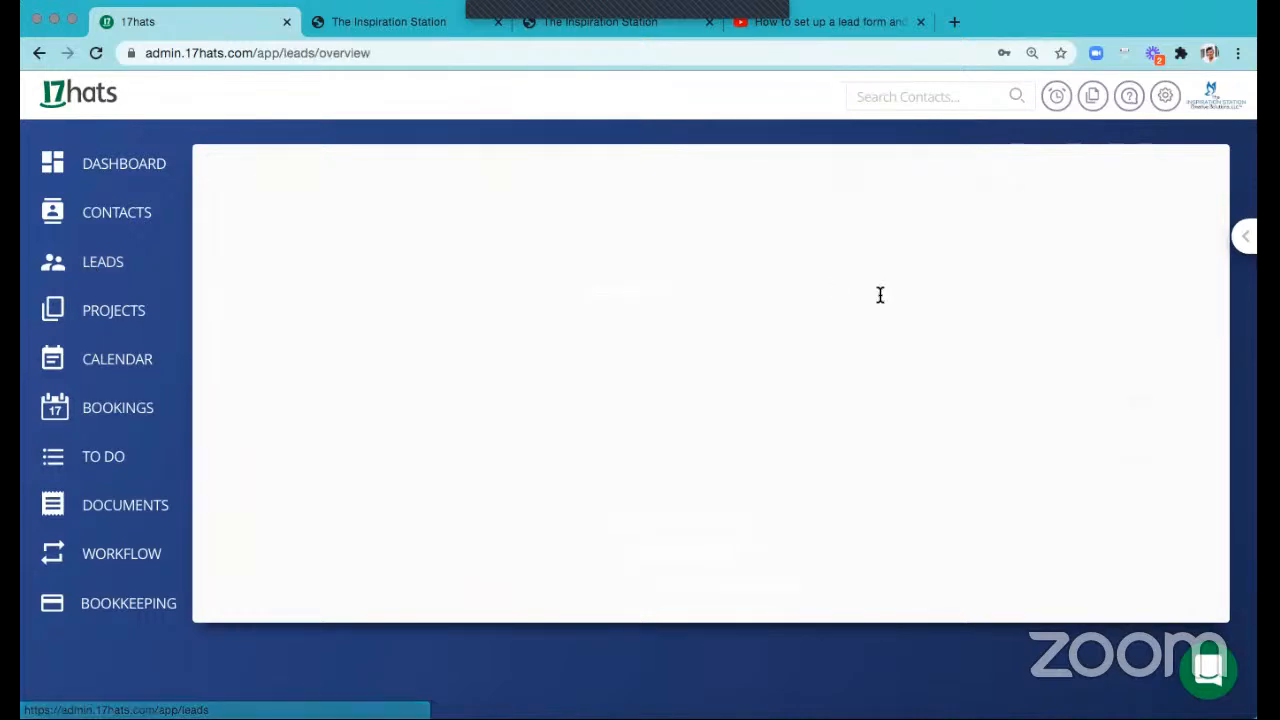
click(1150, 187)
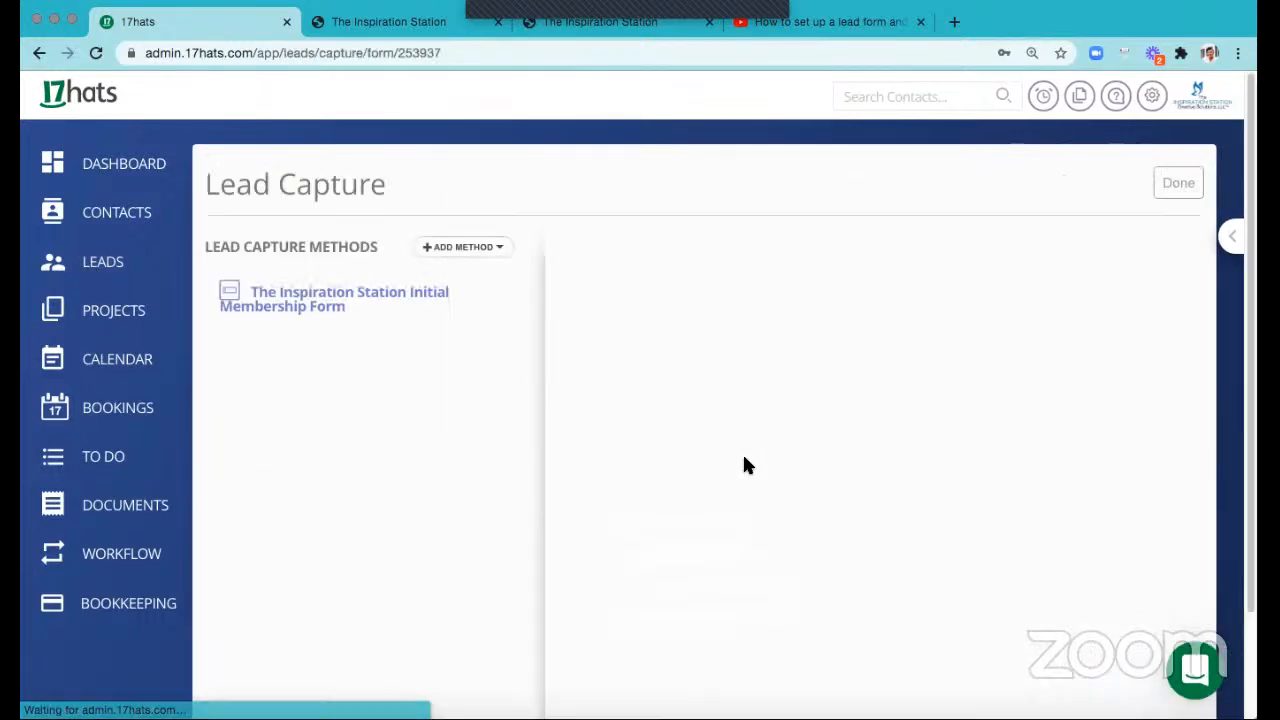
scroll(752, 467, down, 1)
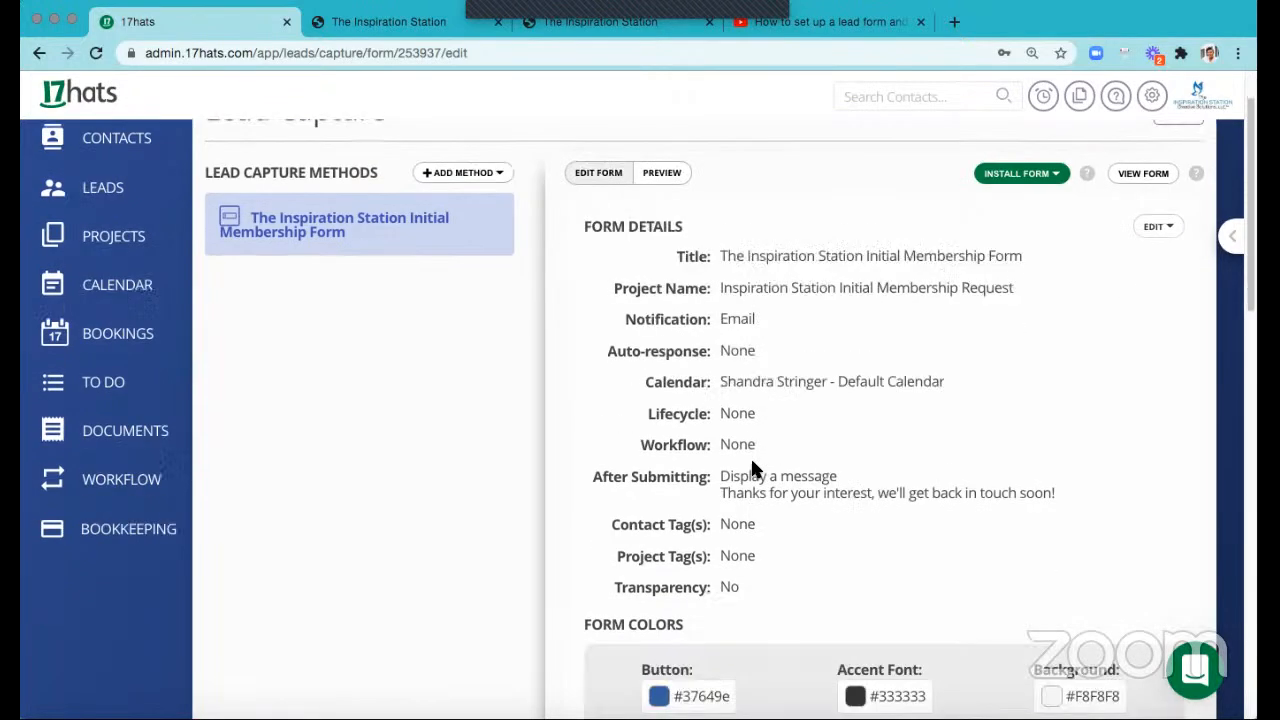
scroll(752, 467, down, 10)
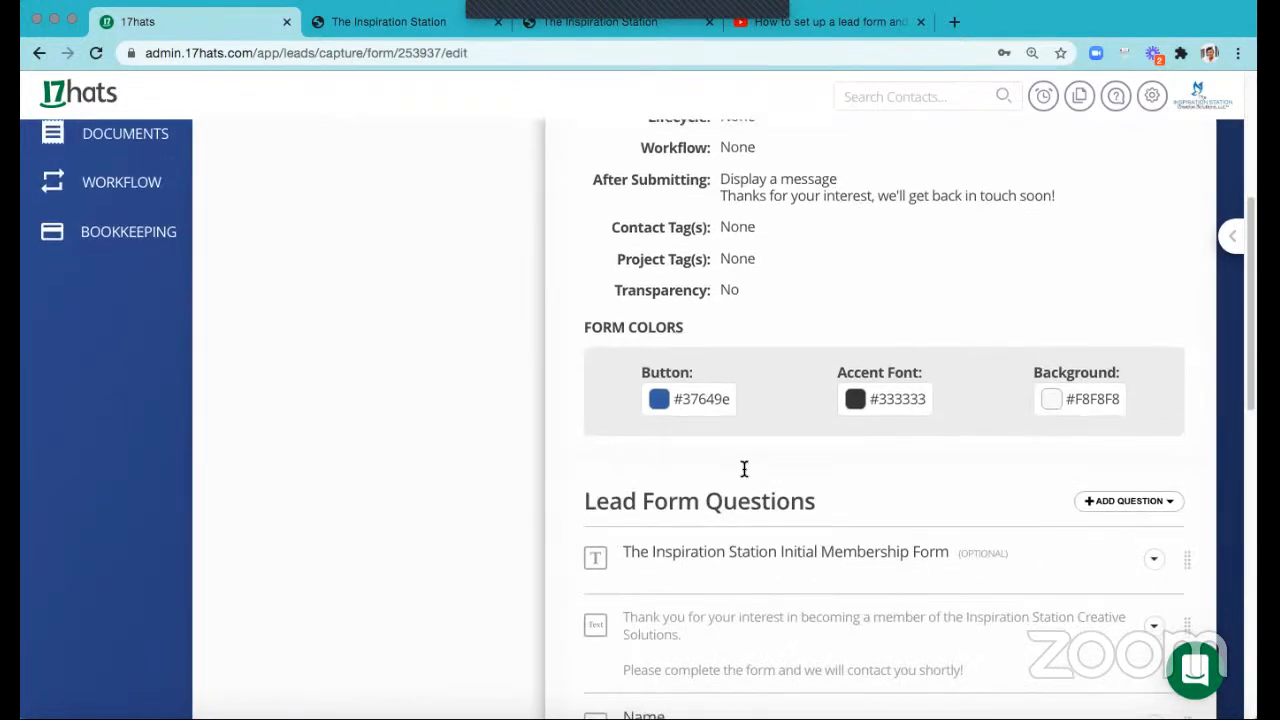
scroll(1134, 502, down, 1)
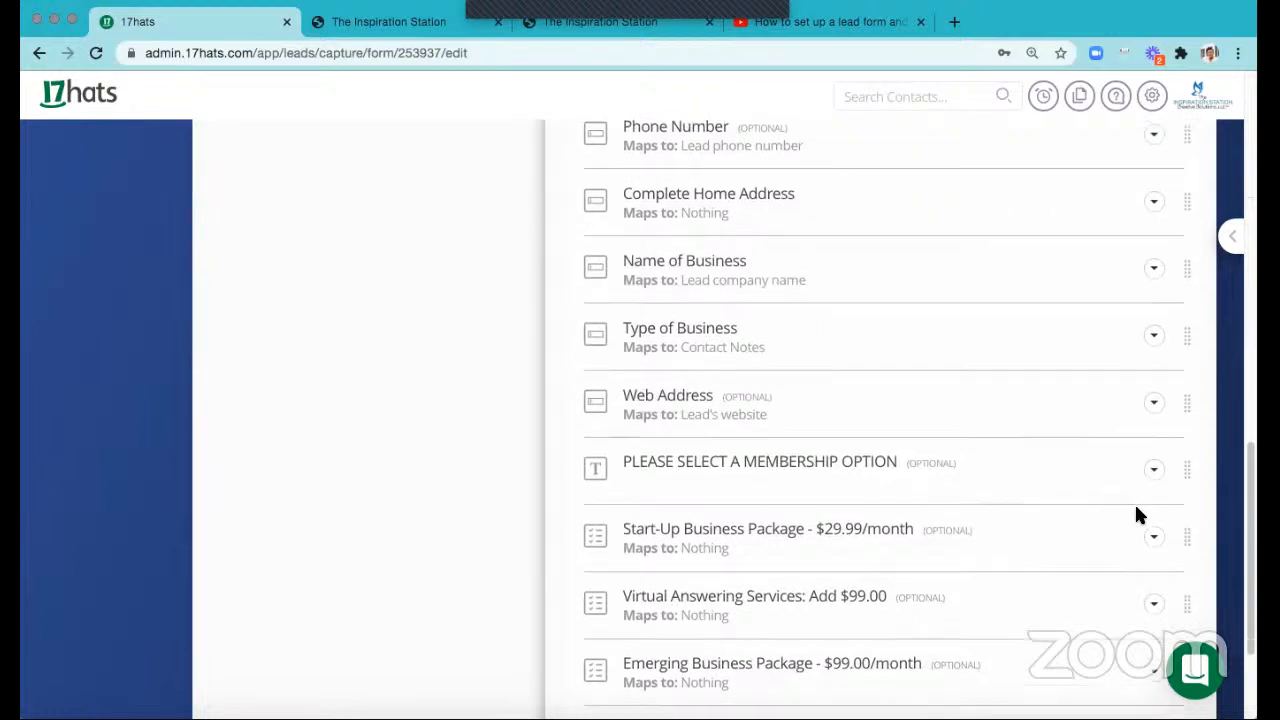
- Examine which fields the Start-Up Business Package checkbox question can map to, then close its settings without changing the mapping
click(1155, 519)
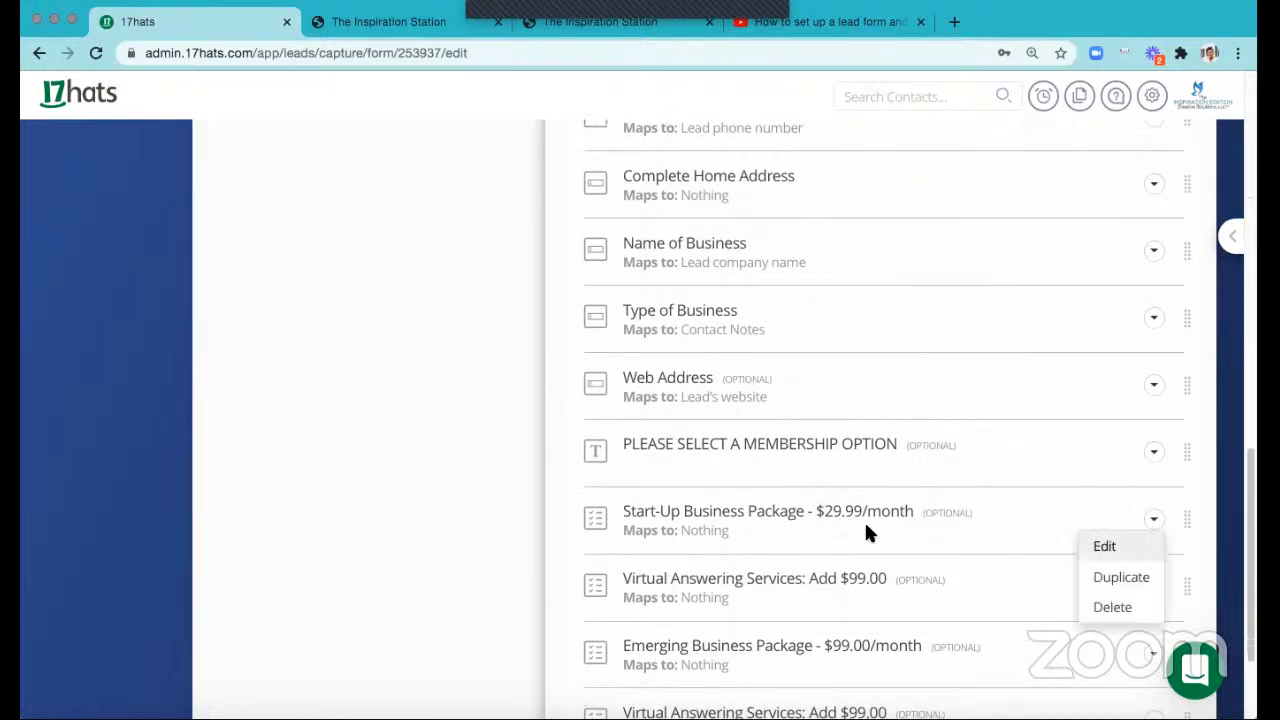
click(1092, 567)
click(1150, 522)
click(1116, 546)
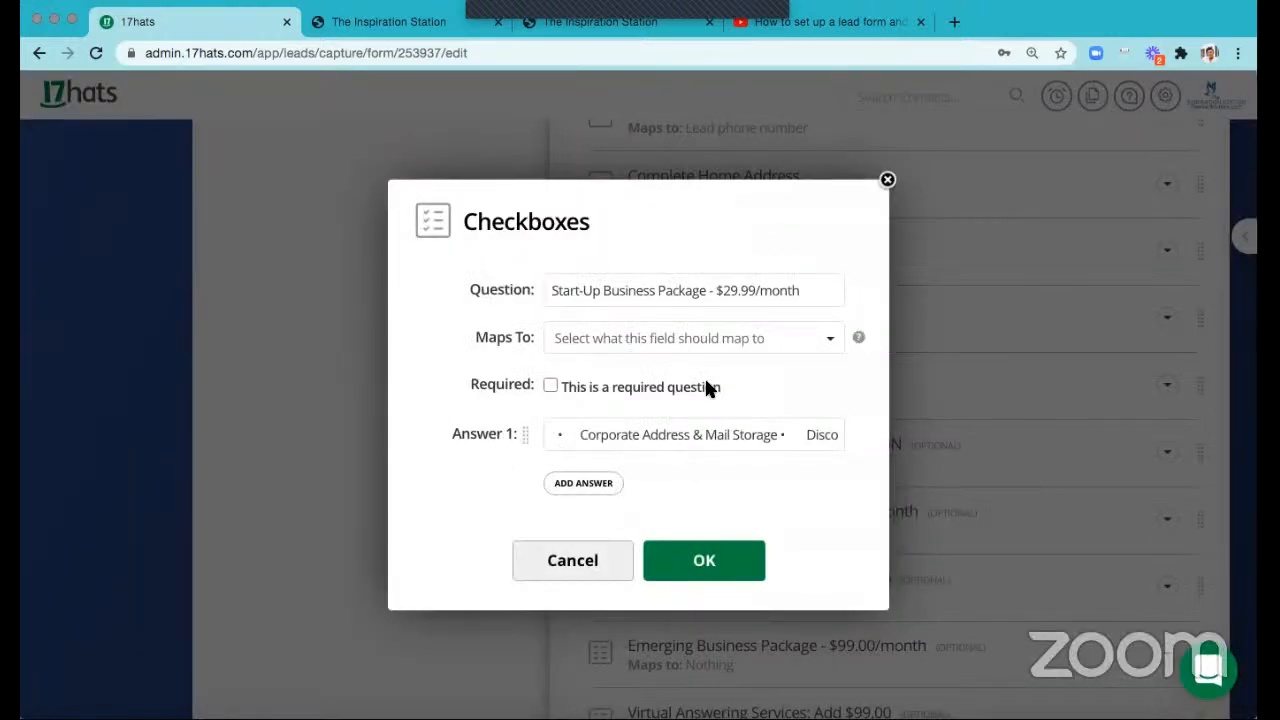
click(627, 348)
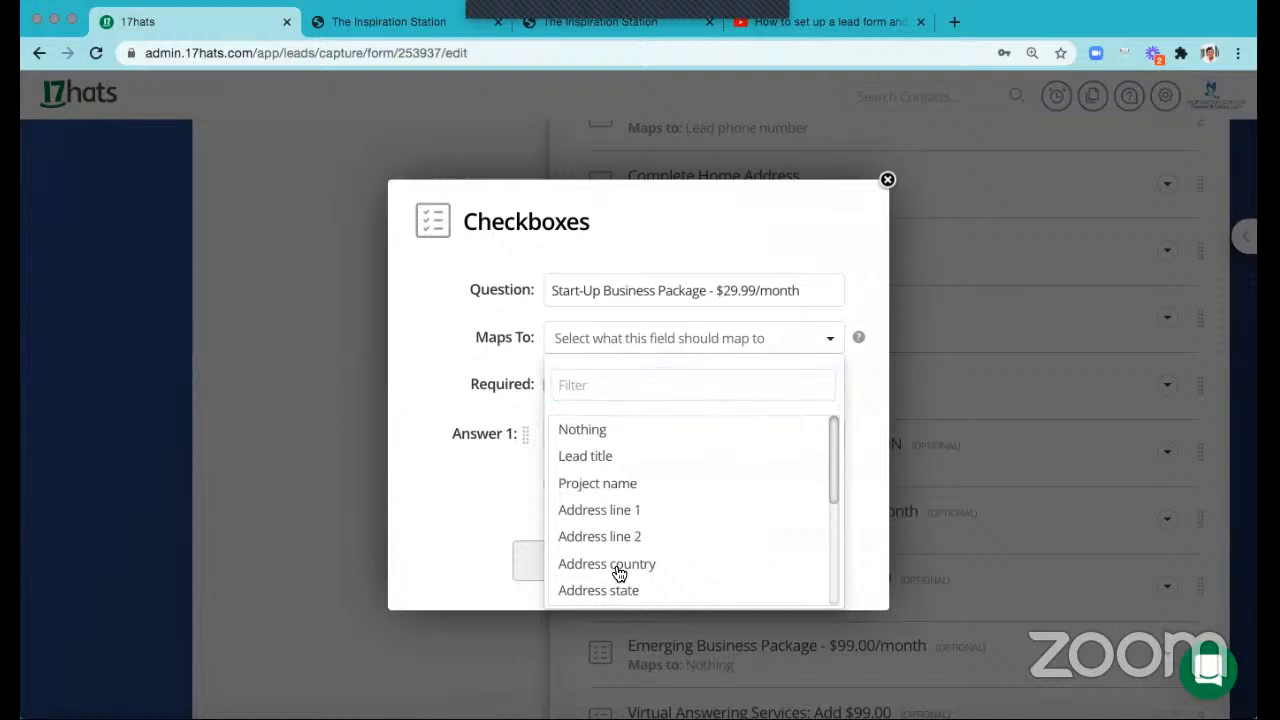
key(Escape)
click(703, 548)
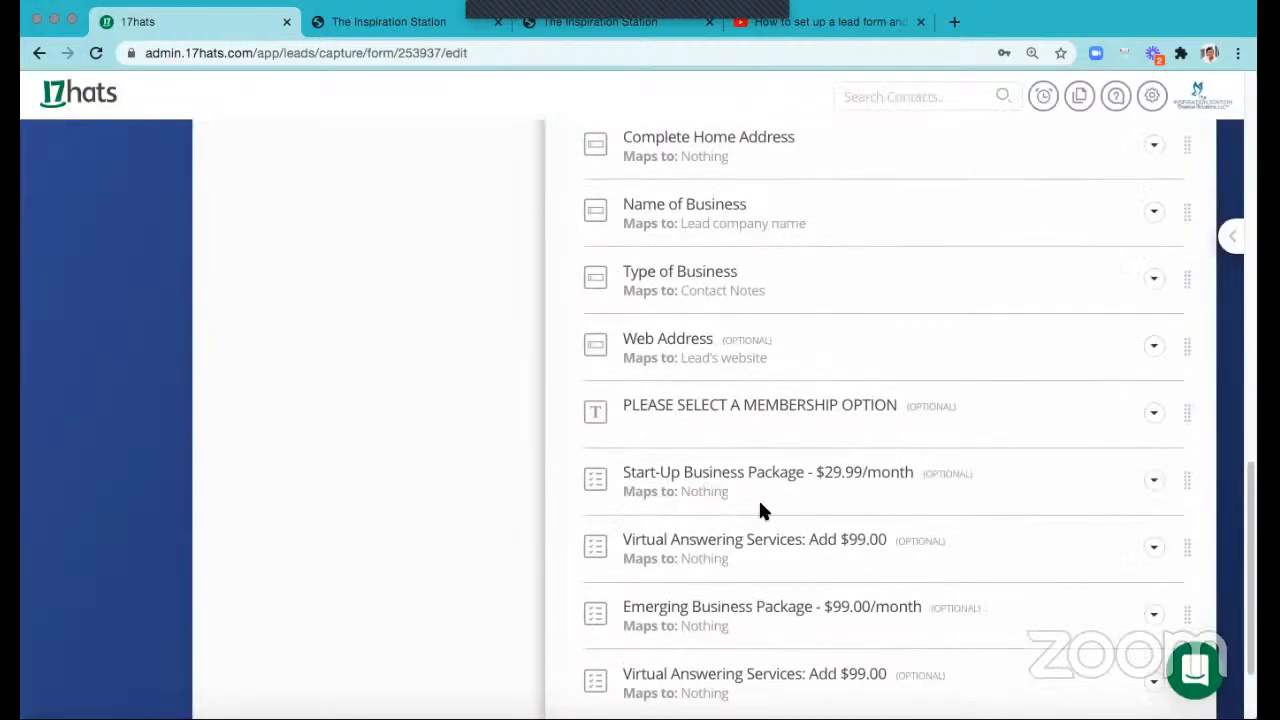
- Check which workflows can be assigned in the membership form's details, then close them without selecting one
scroll(758, 498, up, 10)
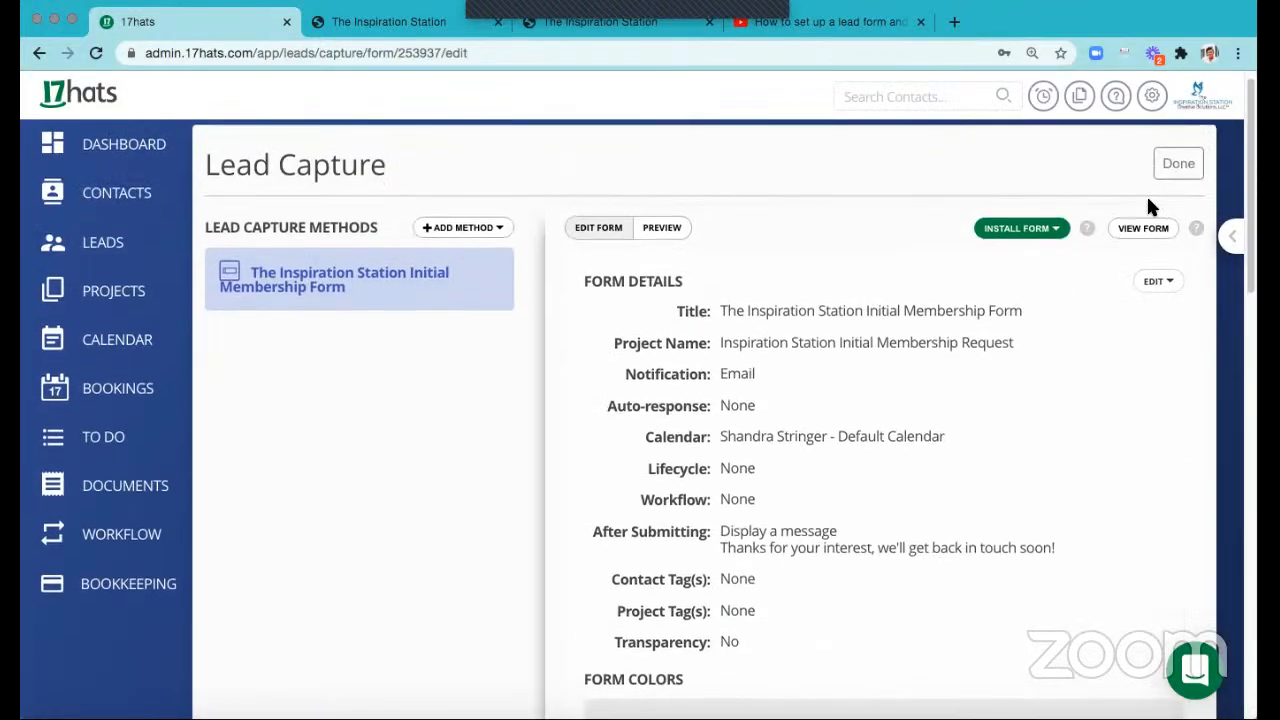
scroll(1150, 240, down, 1)
click(1157, 235)
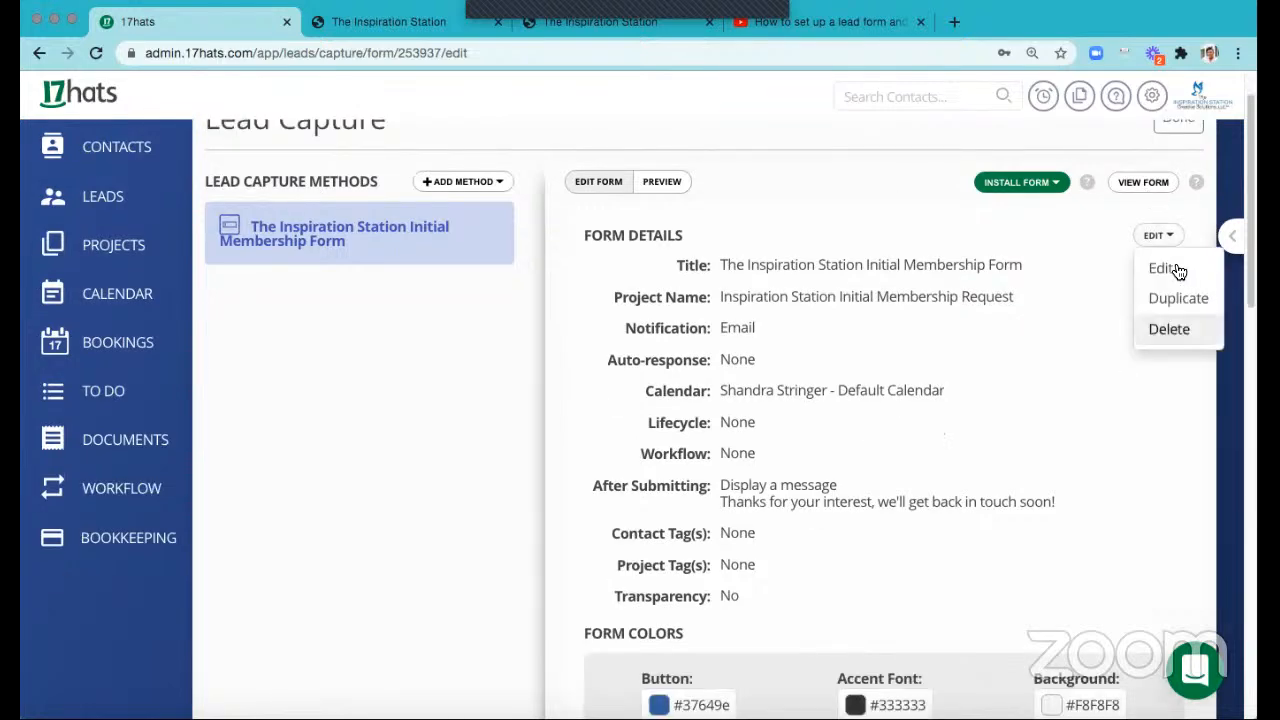
click(610, 436)
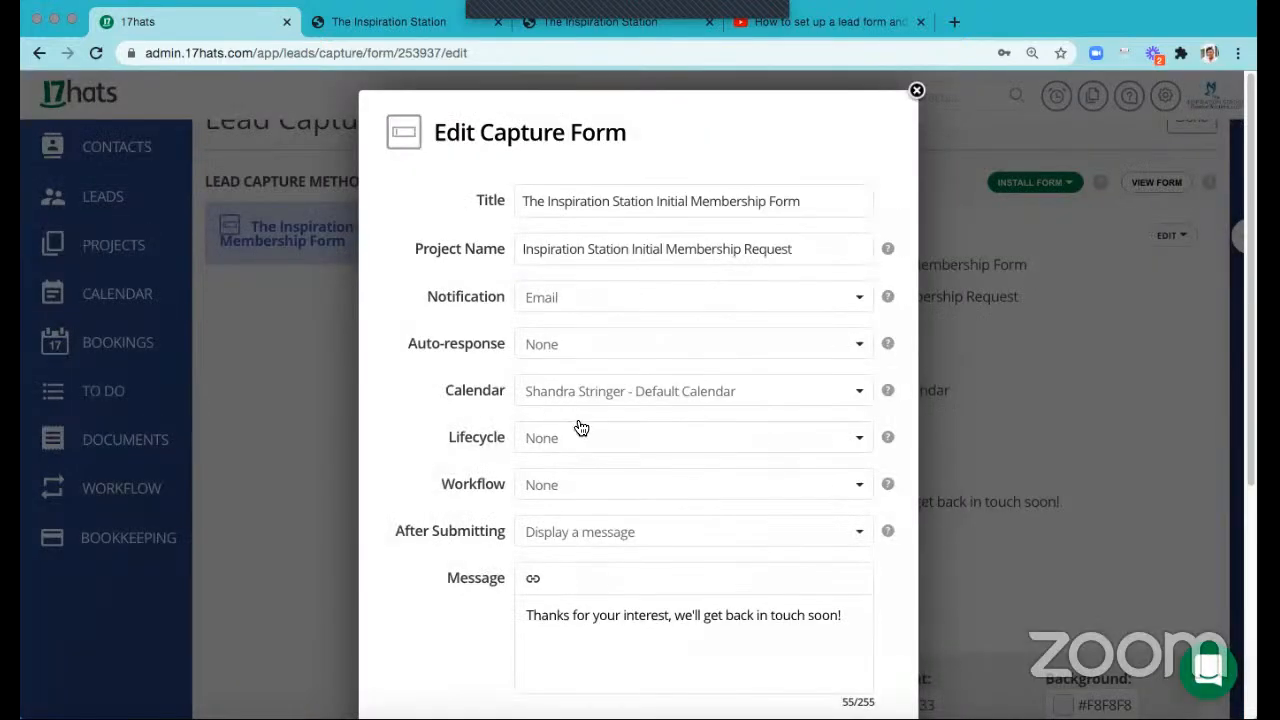
click(573, 488)
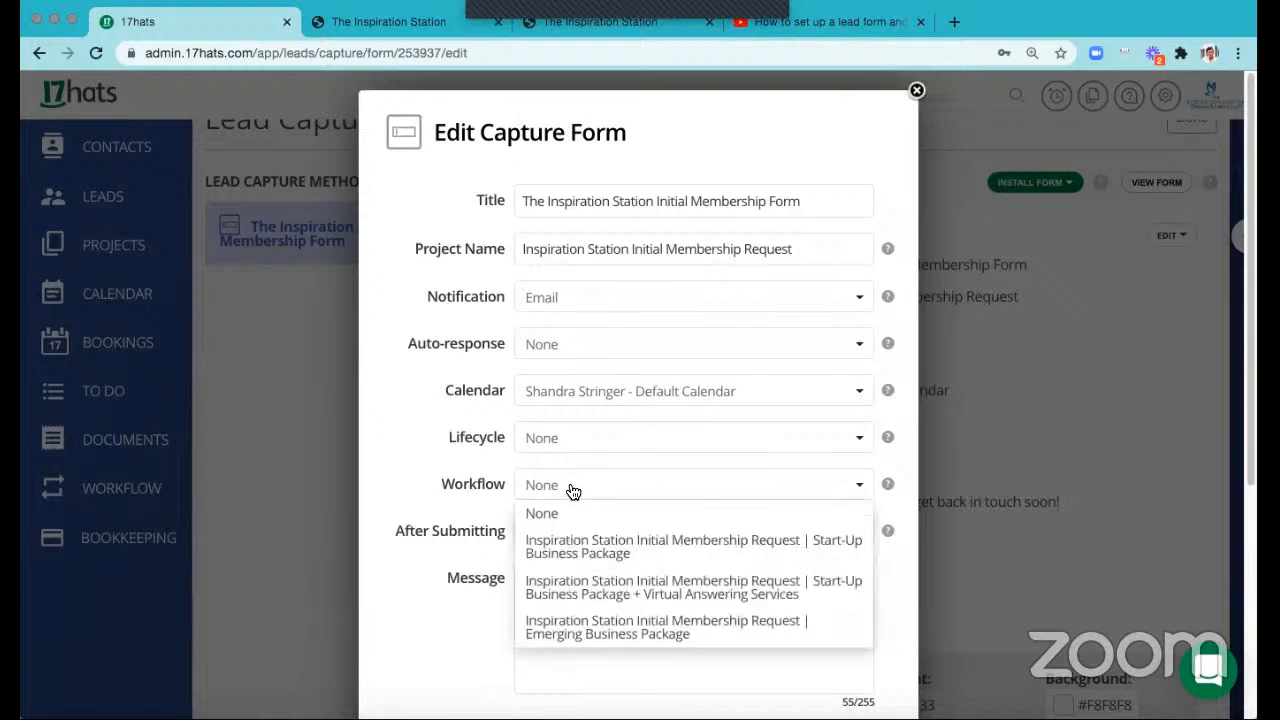
click(830, 160)
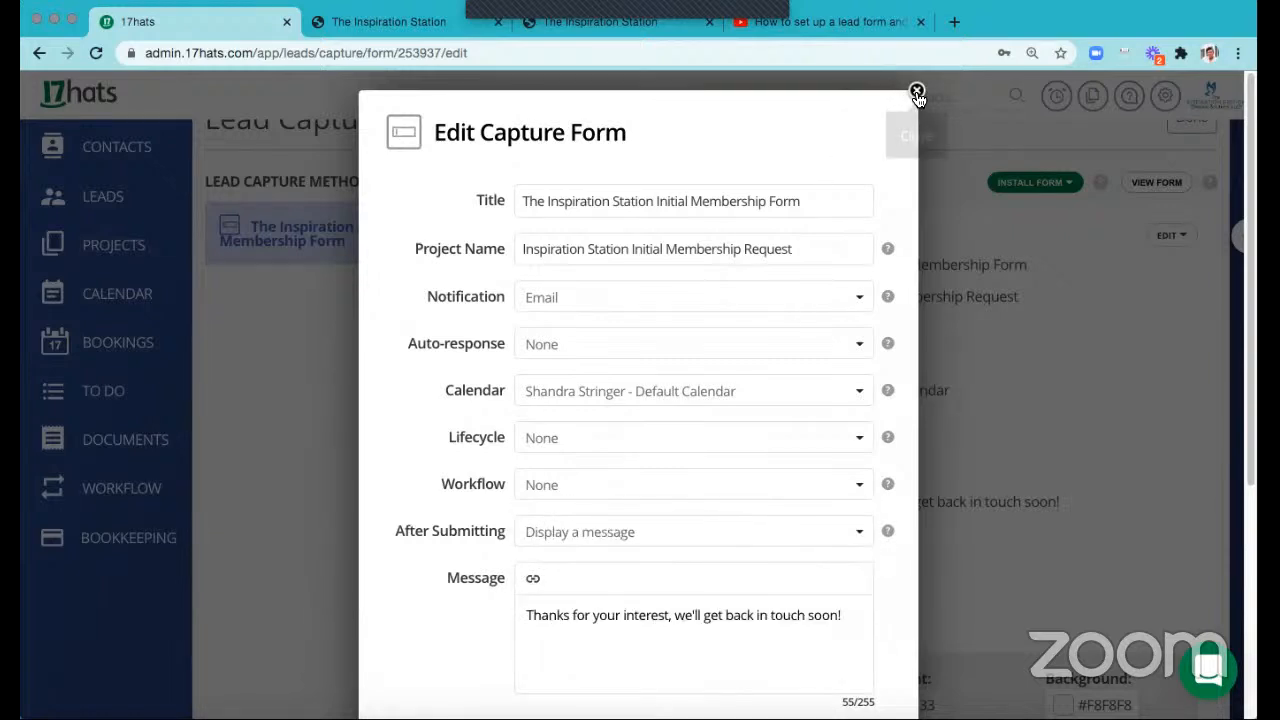
click(916, 92)
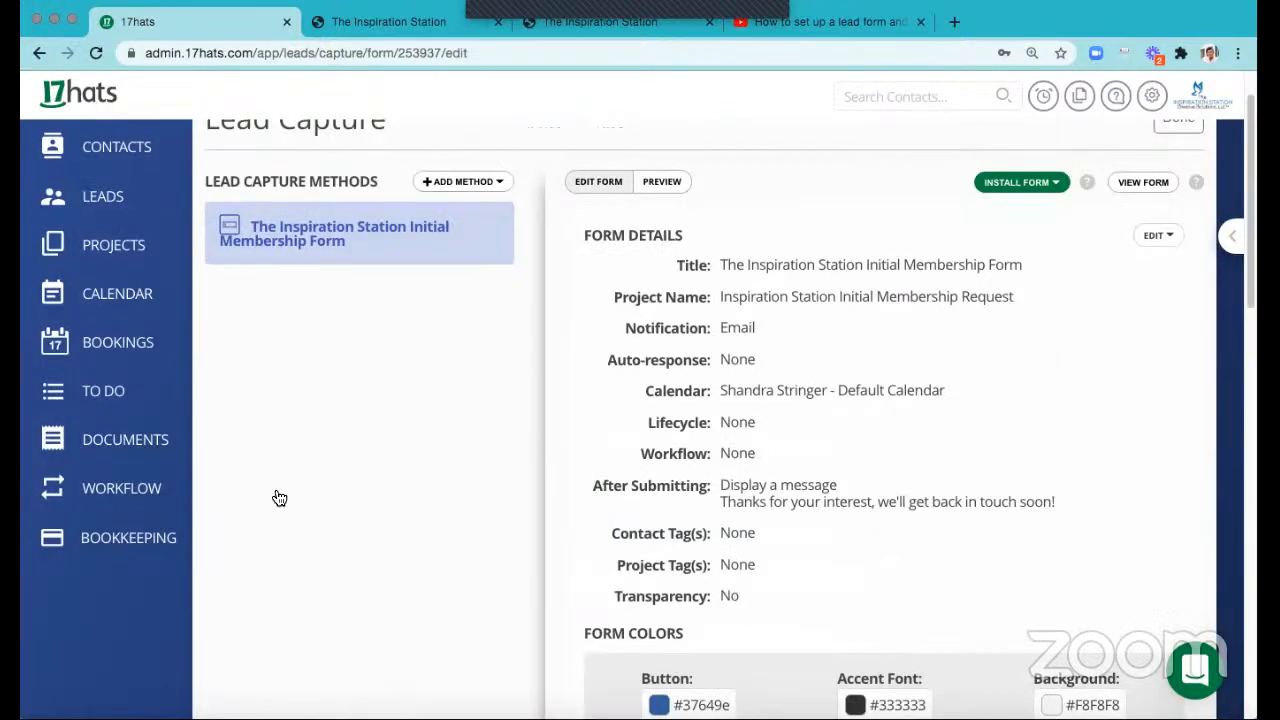
- Open the Emerging Business Package membership request workflow from the workflow templates to review its action items
click(100, 500)
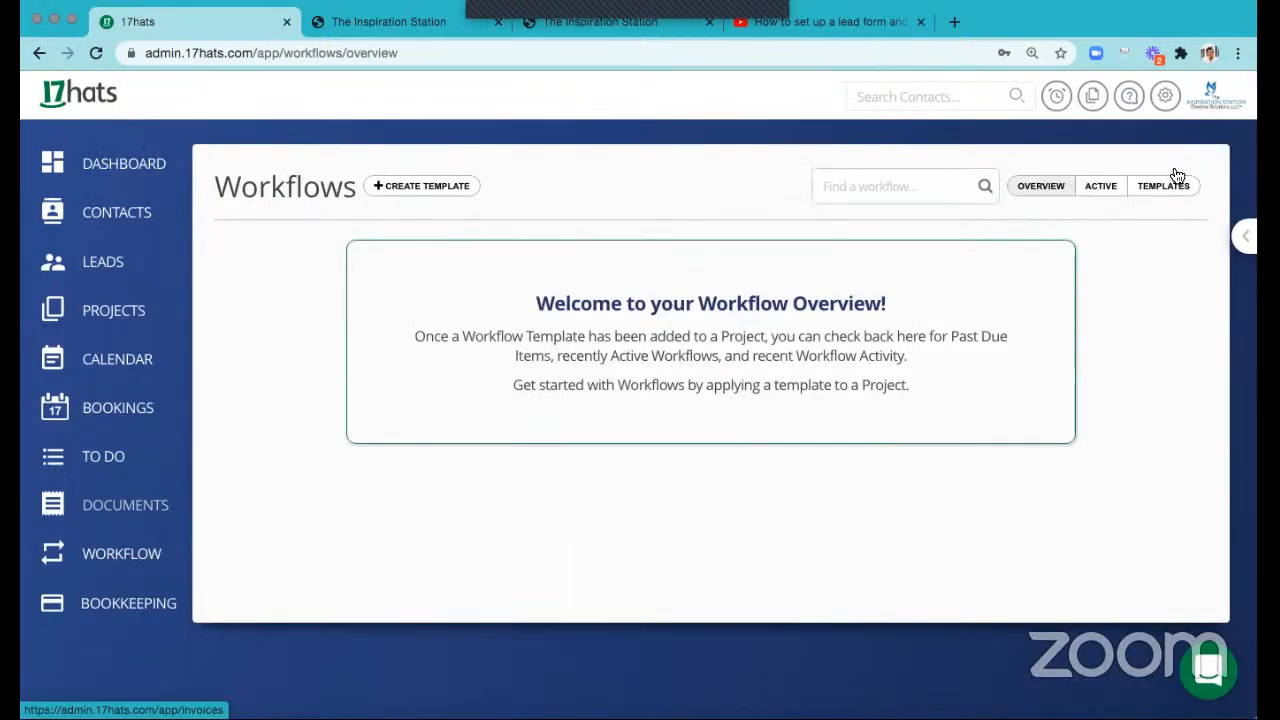
click(1163, 186)
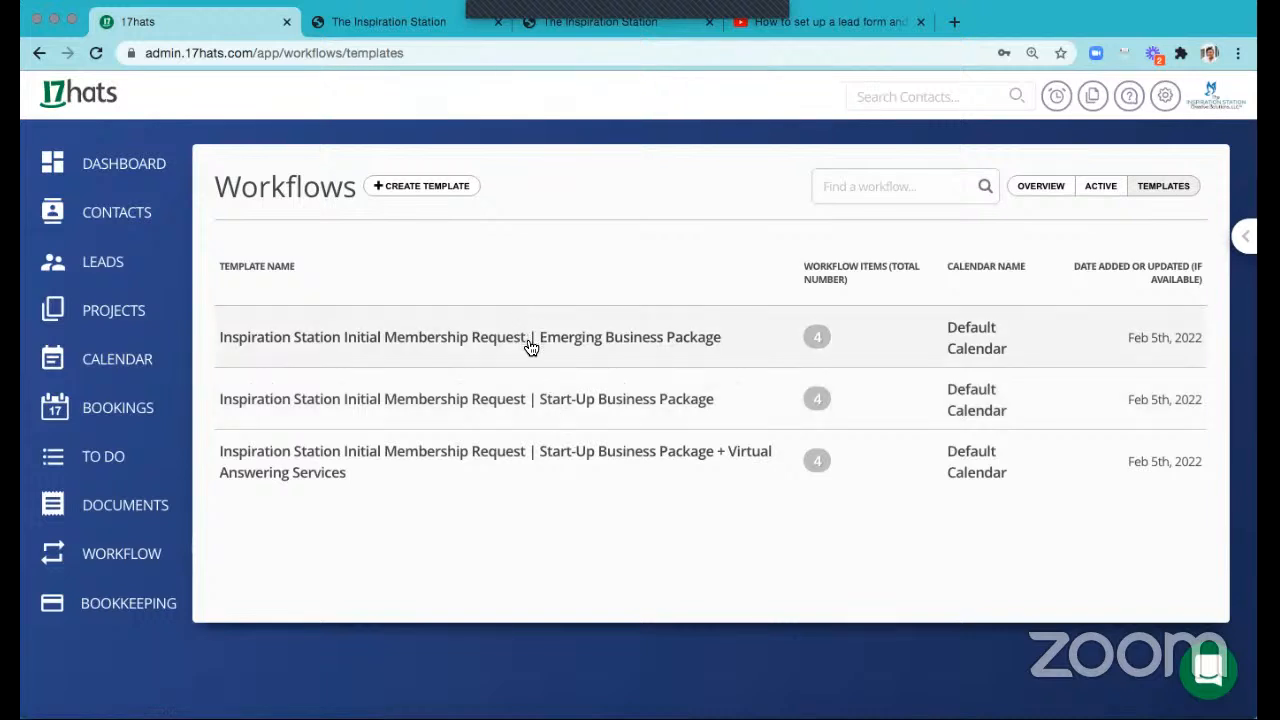
click(569, 340)
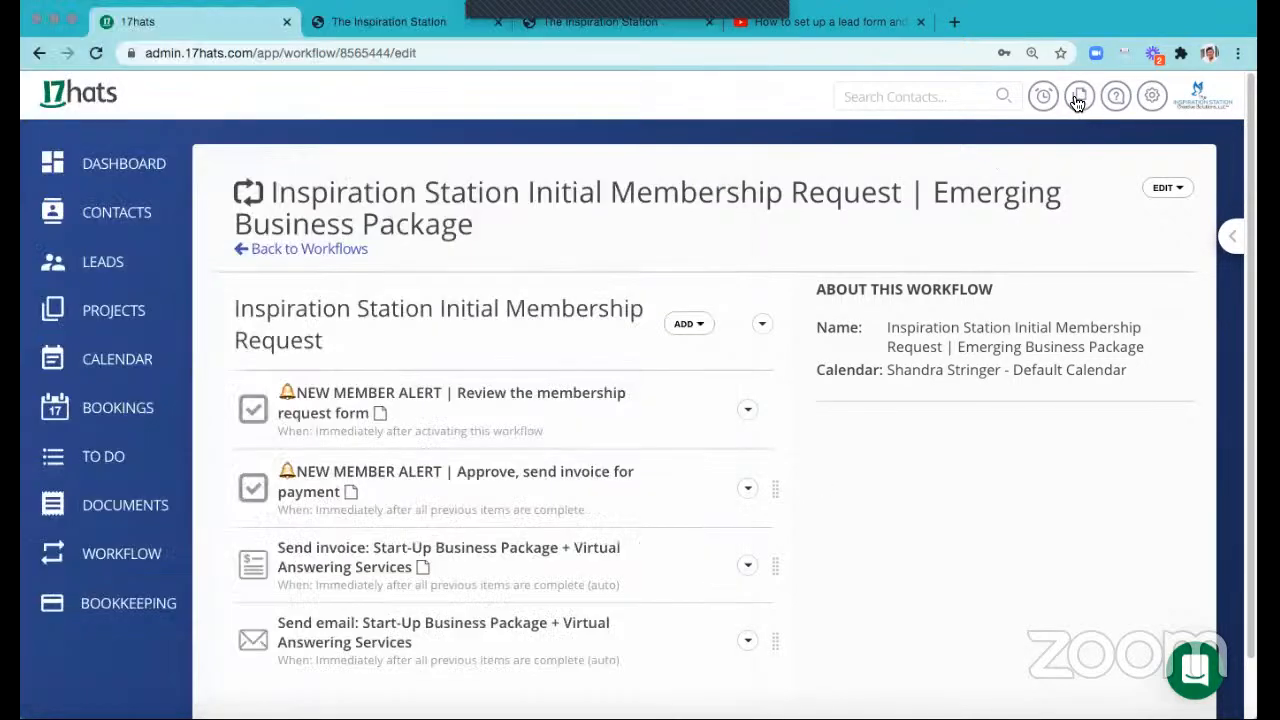
- Create a new invoice template with "Emerging Business Package" as both its name and its display name
click(1078, 97)
click(868, 412)
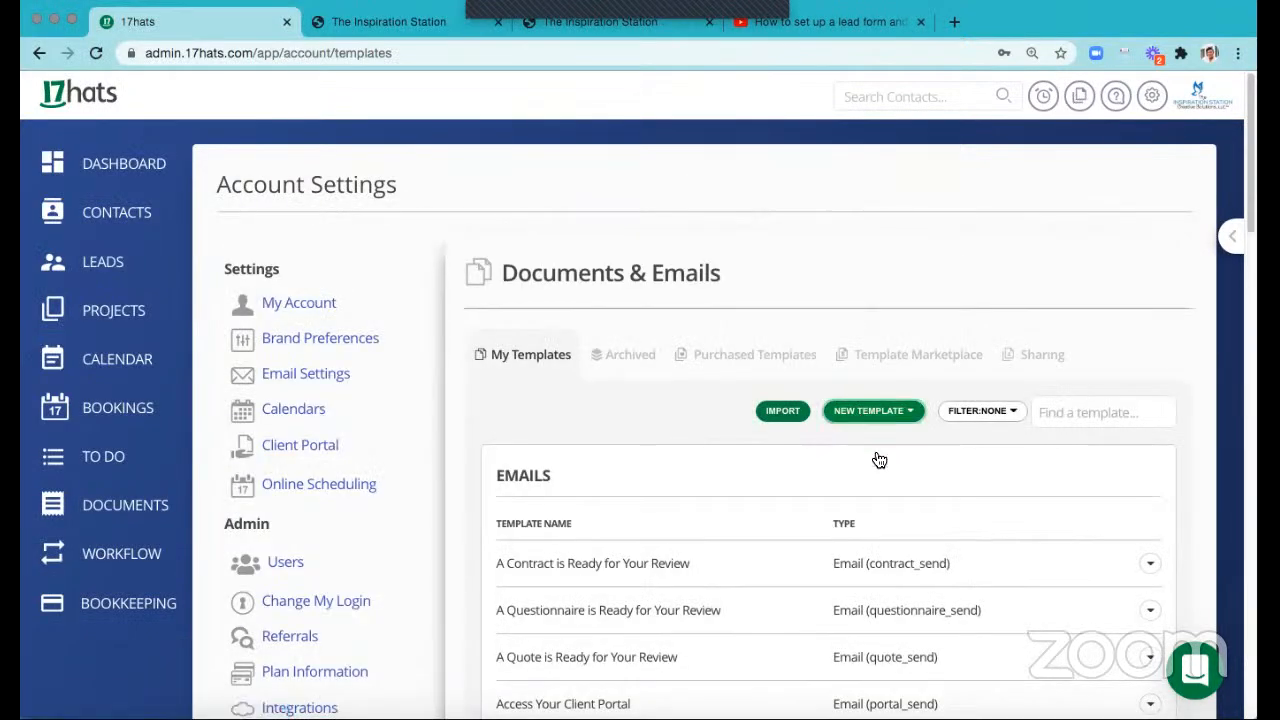
click(877, 462)
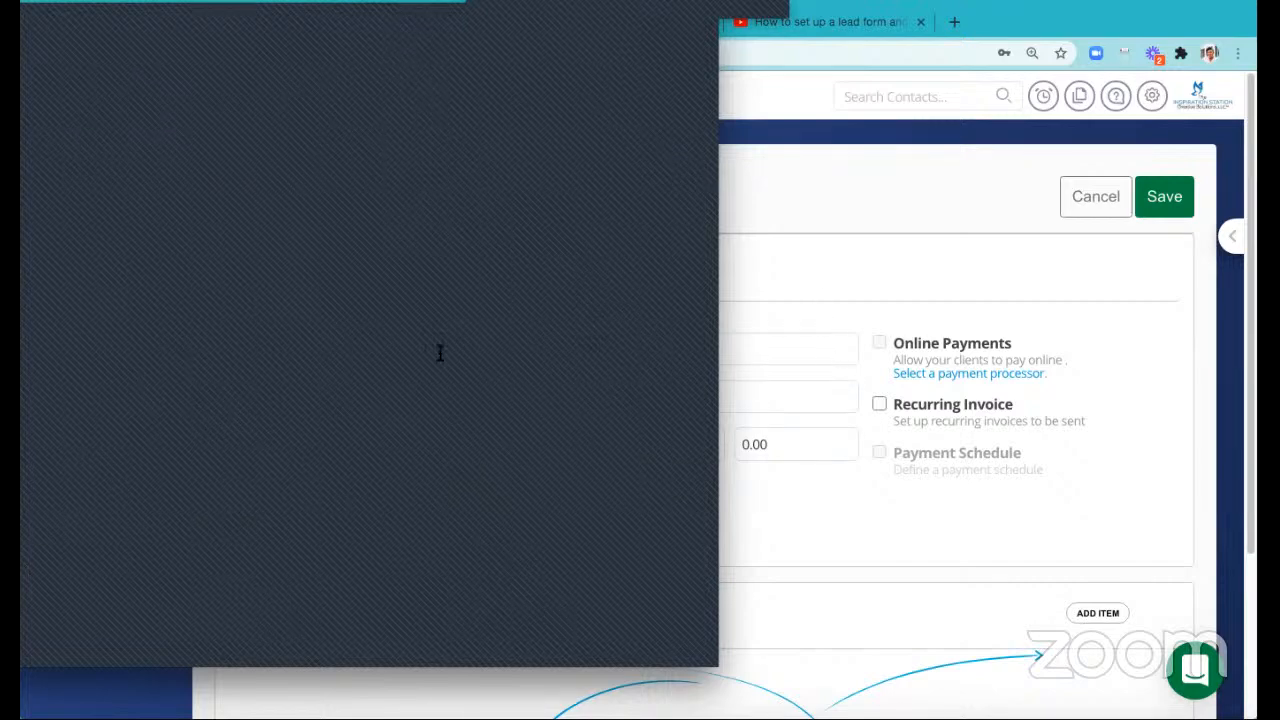
text(Emerging Business Package)
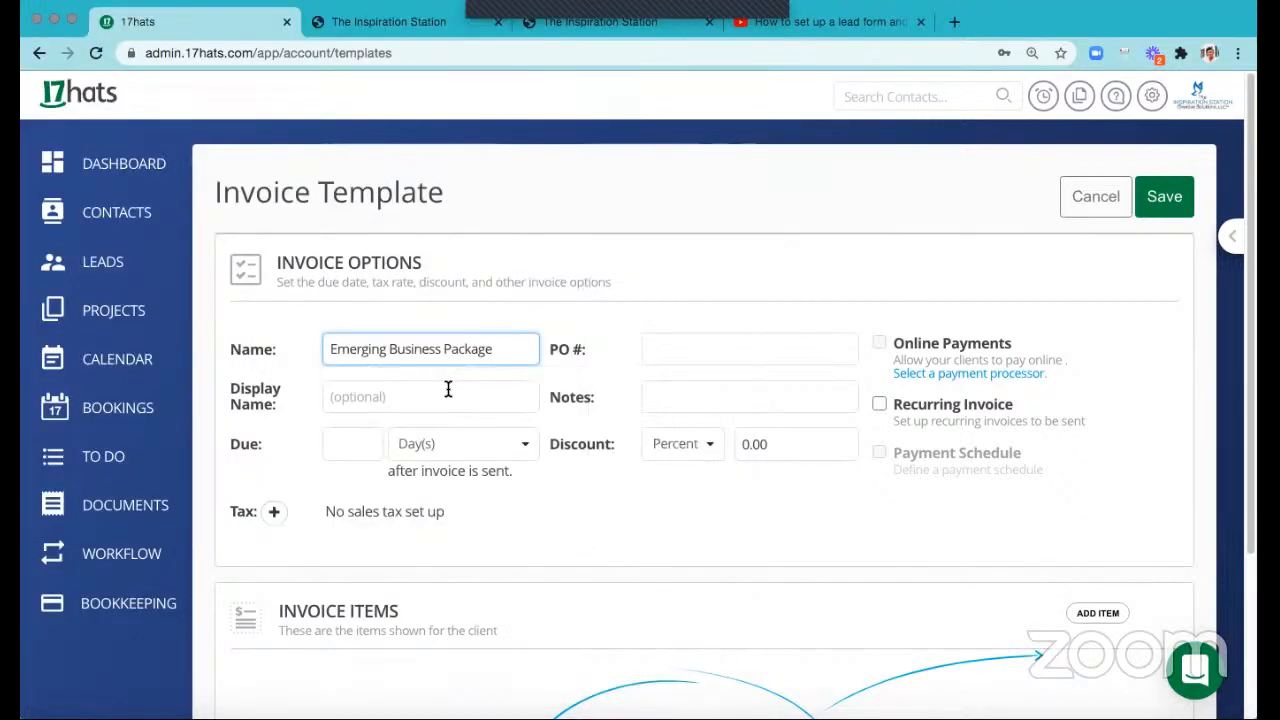
click(450, 398)
- Make the invoice due 3 days after sending and recurring every 1 month, with an email template selected and no end date
click(364, 449)
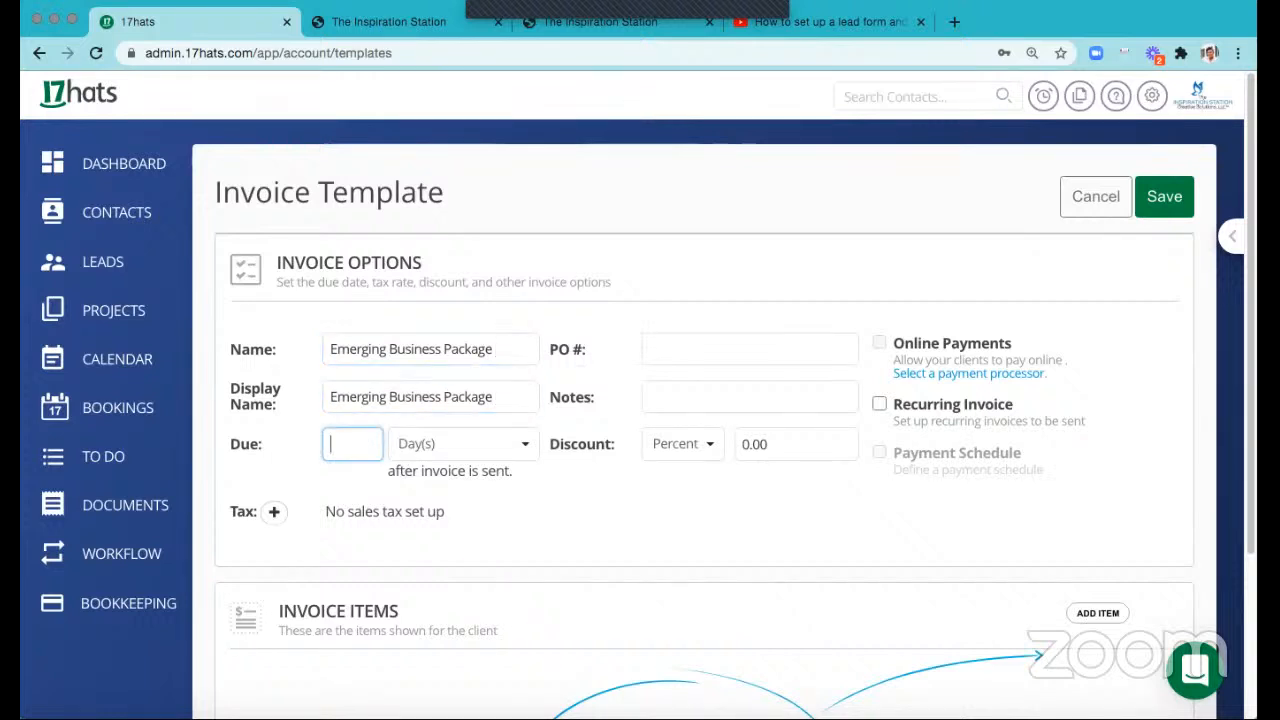
click(879, 405)
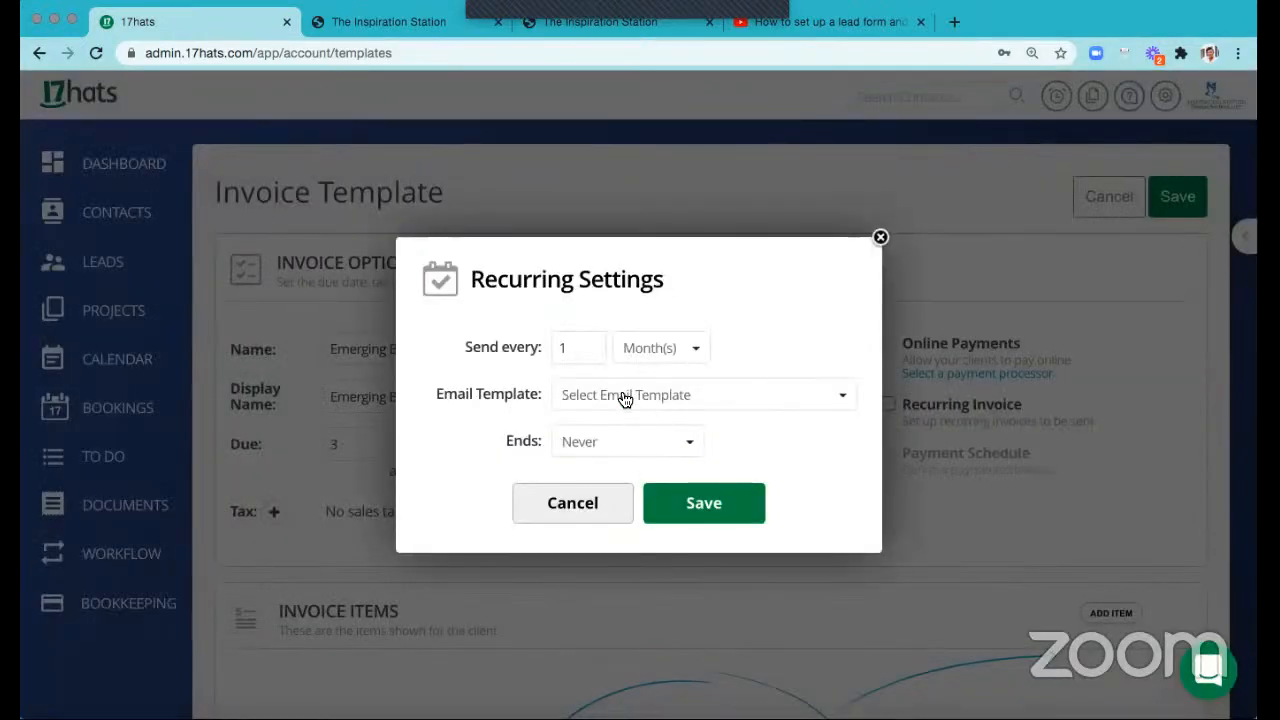
click(625, 398)
click(627, 422)
click(684, 505)
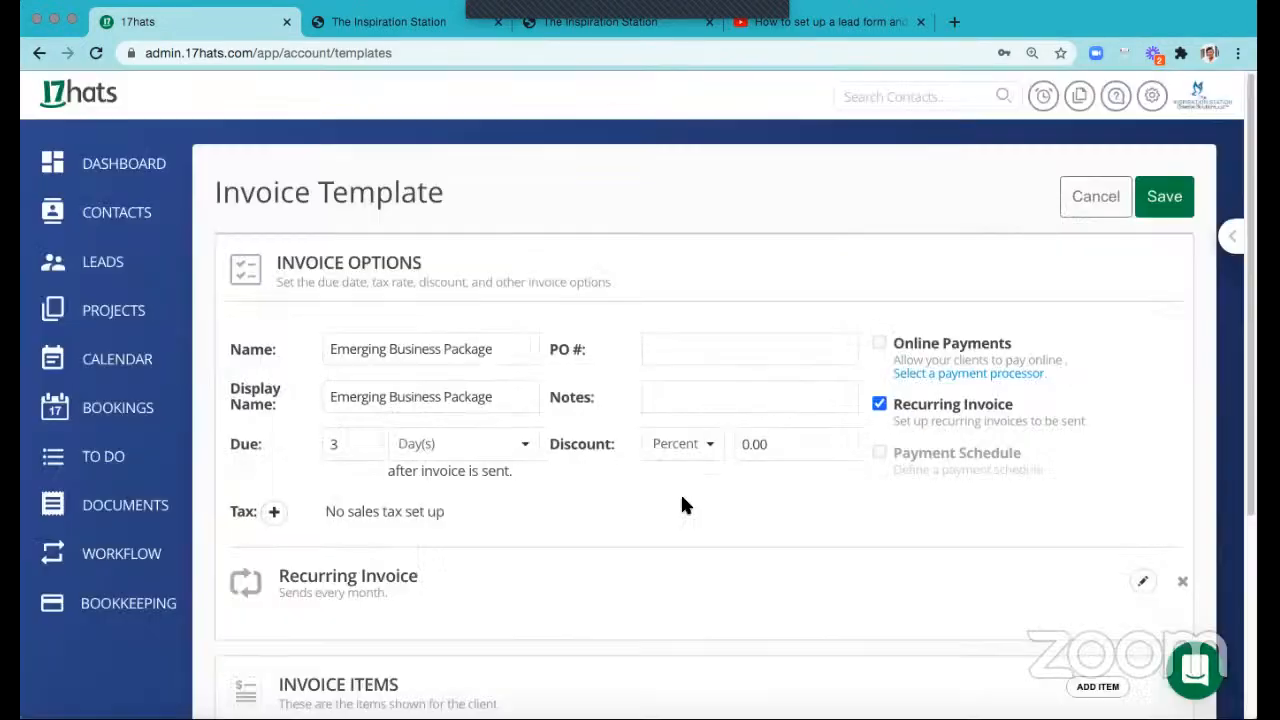
scroll(608, 520, down, 2)
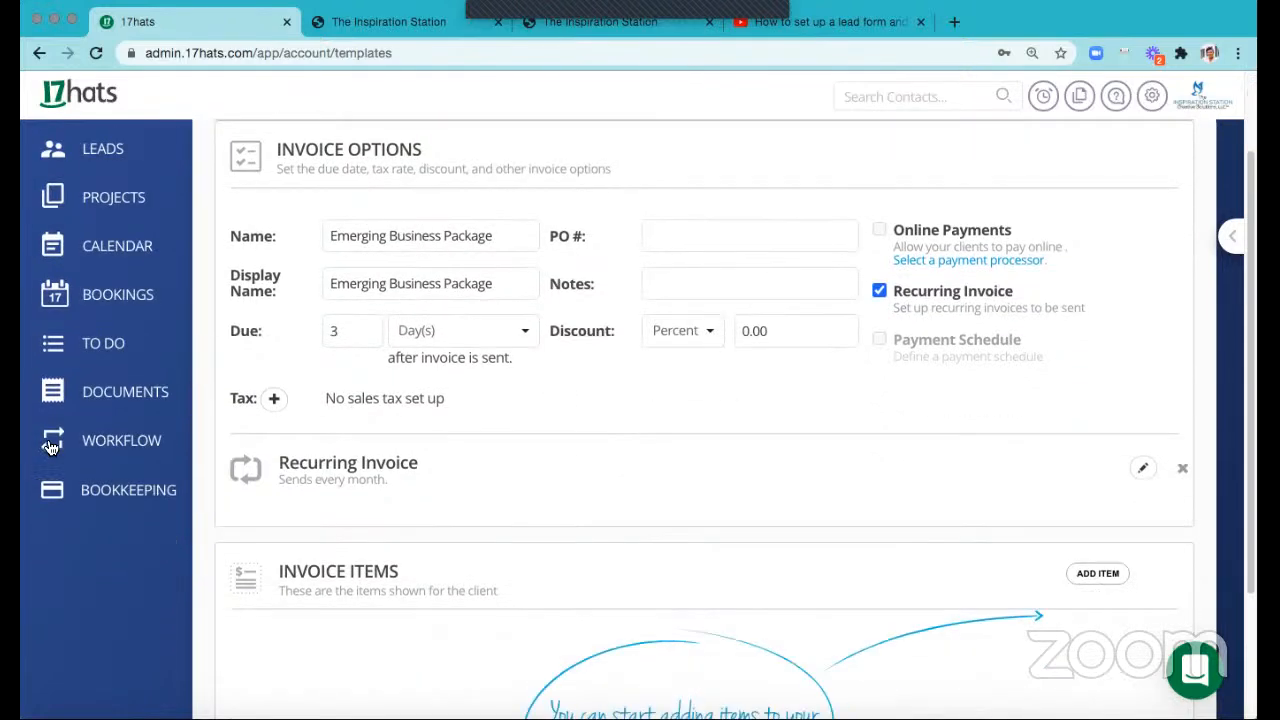
- Add an invoice item with "Emerging Business Package" as internal and display name, and paste the copied benefits list as its description
click(1098, 577)
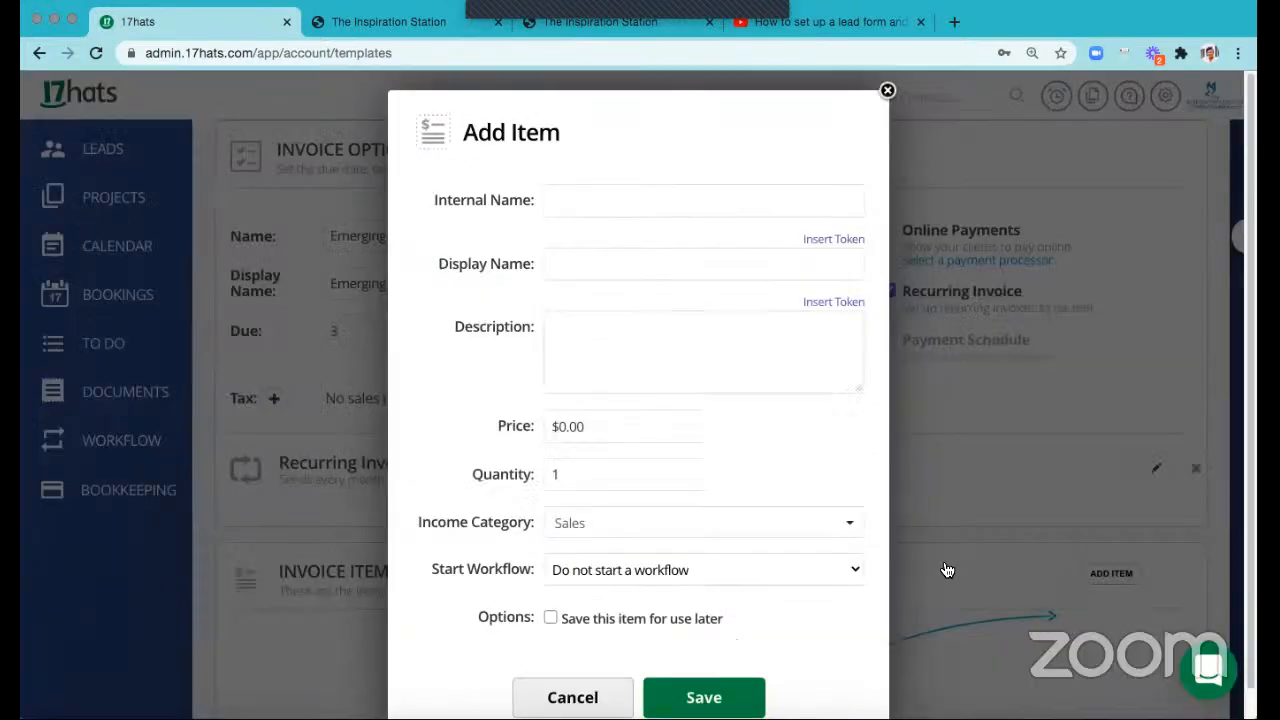
click(592, 203)
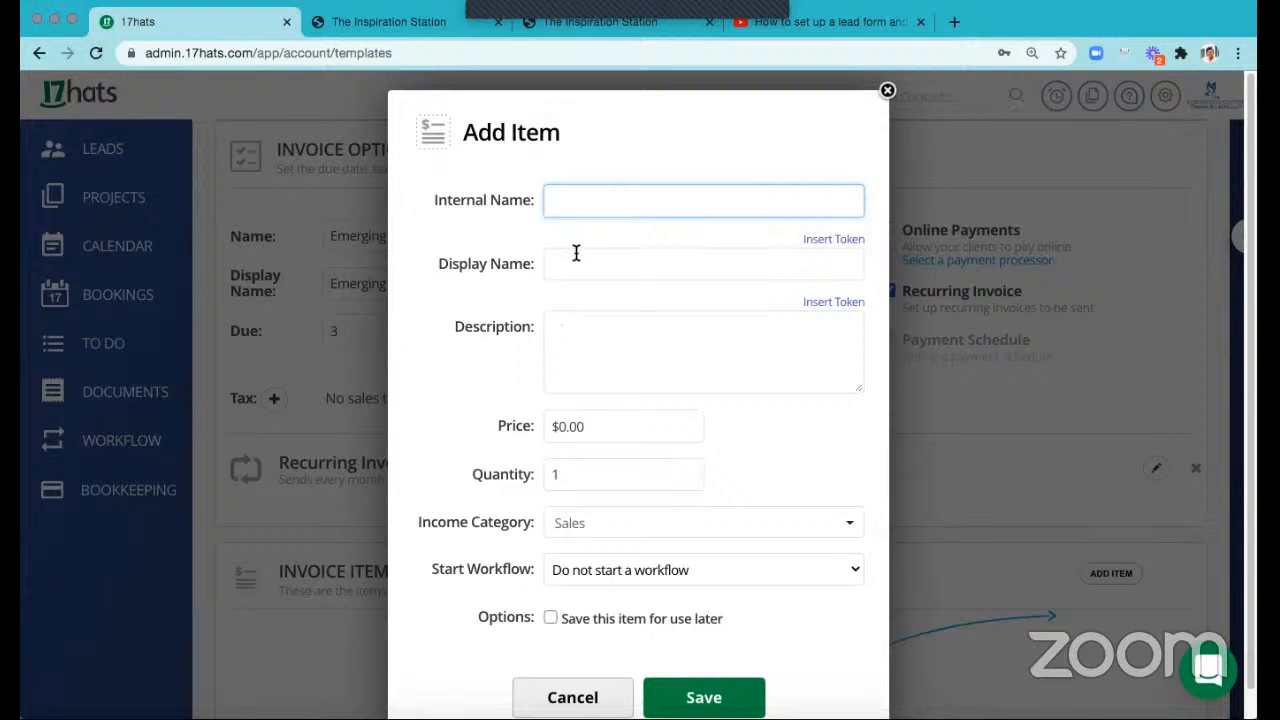
text(Emerging Business Package)
key(Tab)
text(Emerging Business Package)
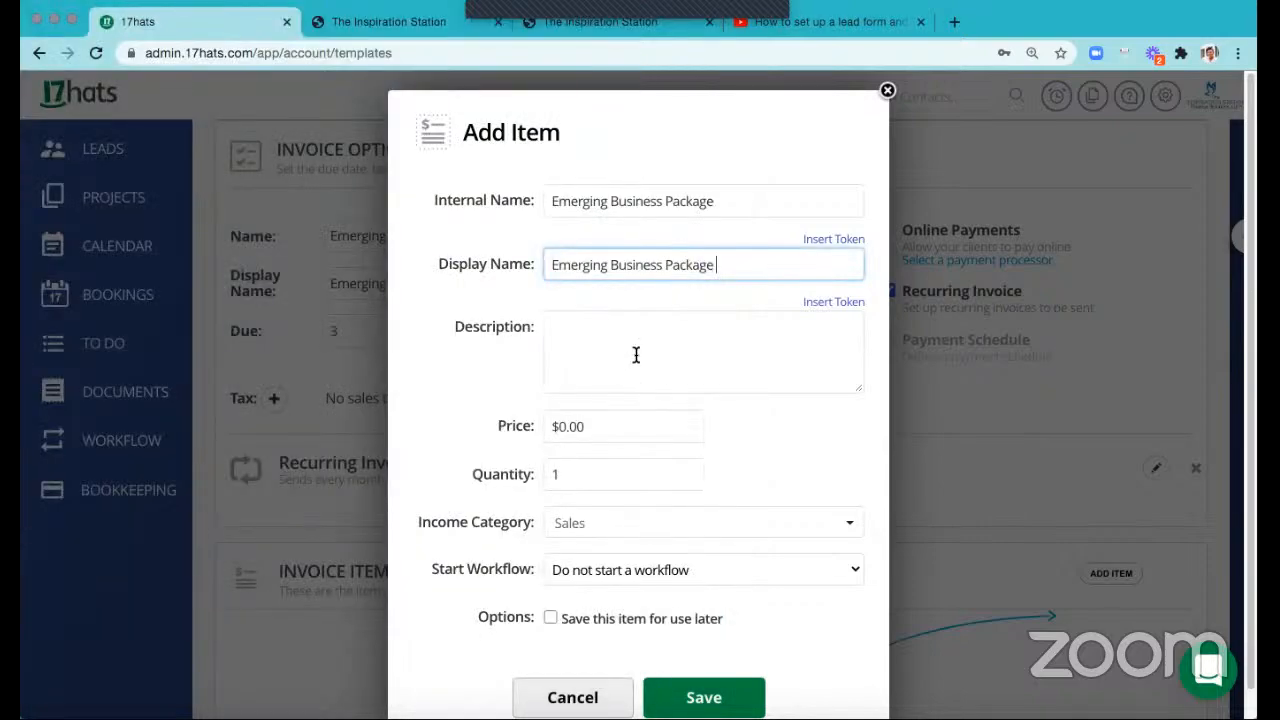
click(634, 354)
key(super+v)
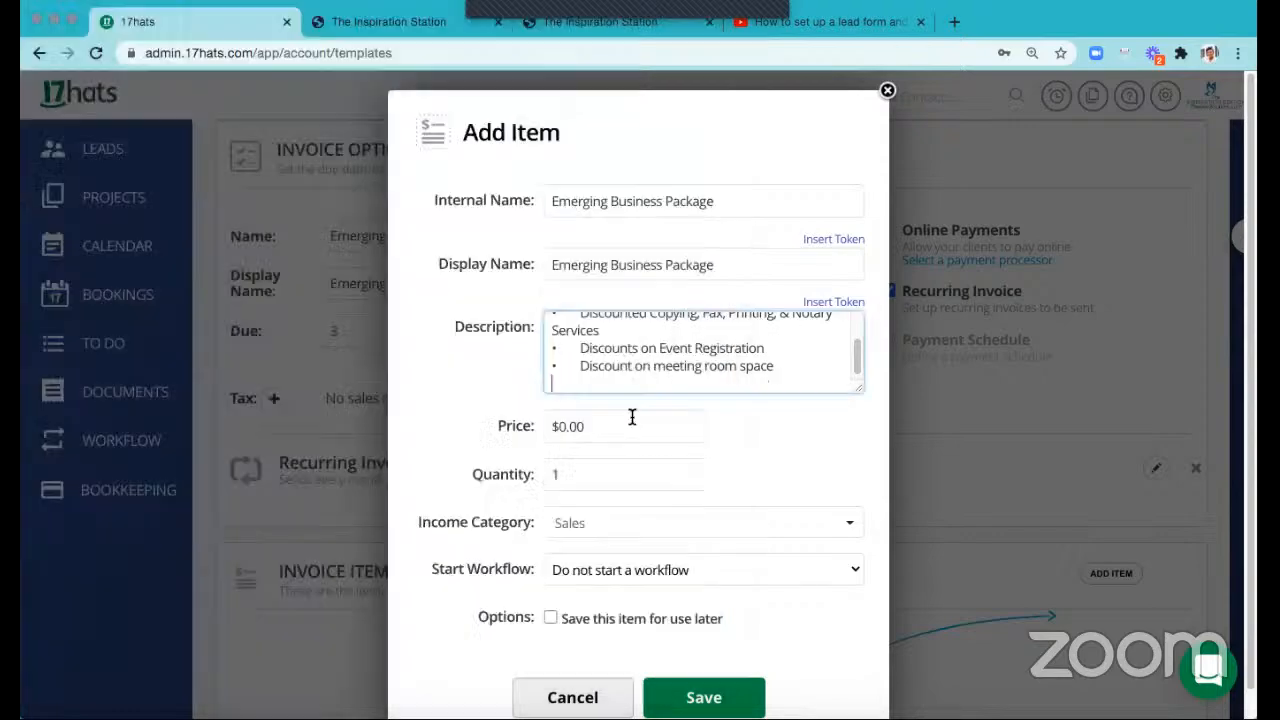
- Price the item at $99.00 without starting a workflow, save it, and save the Emerging Business Package invoice template
click(555, 425)
text(9)
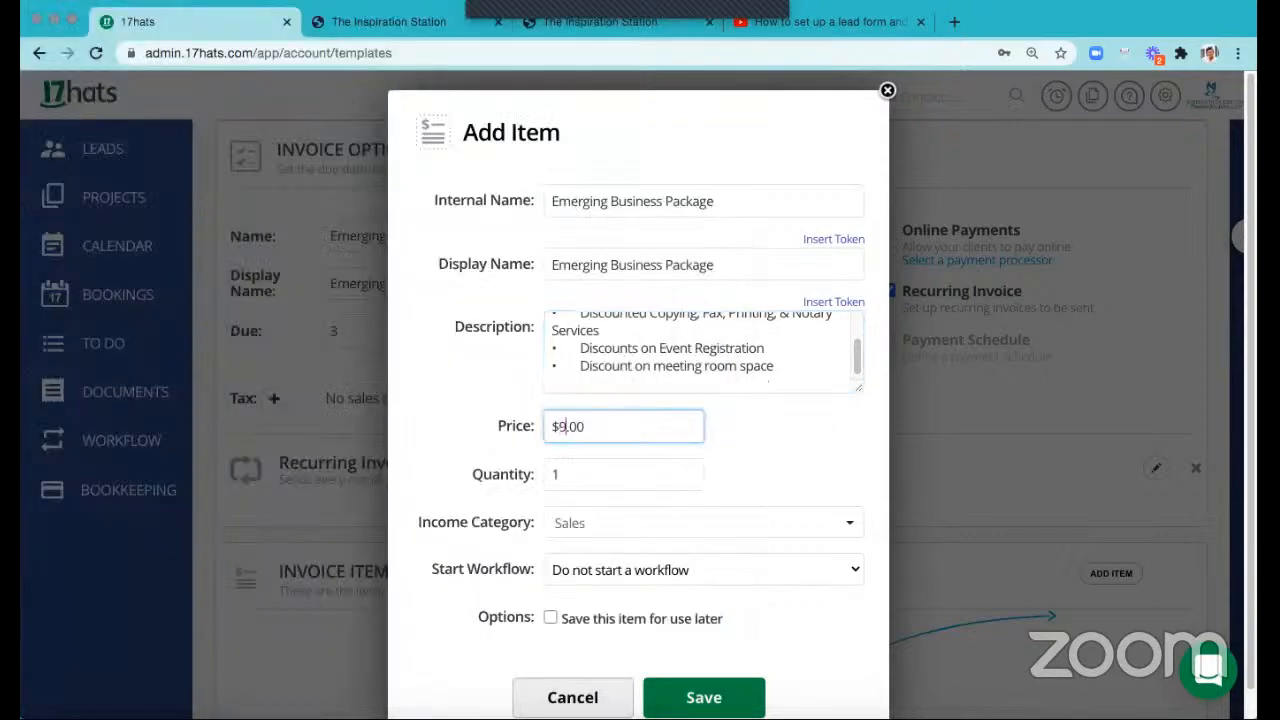
text(9)
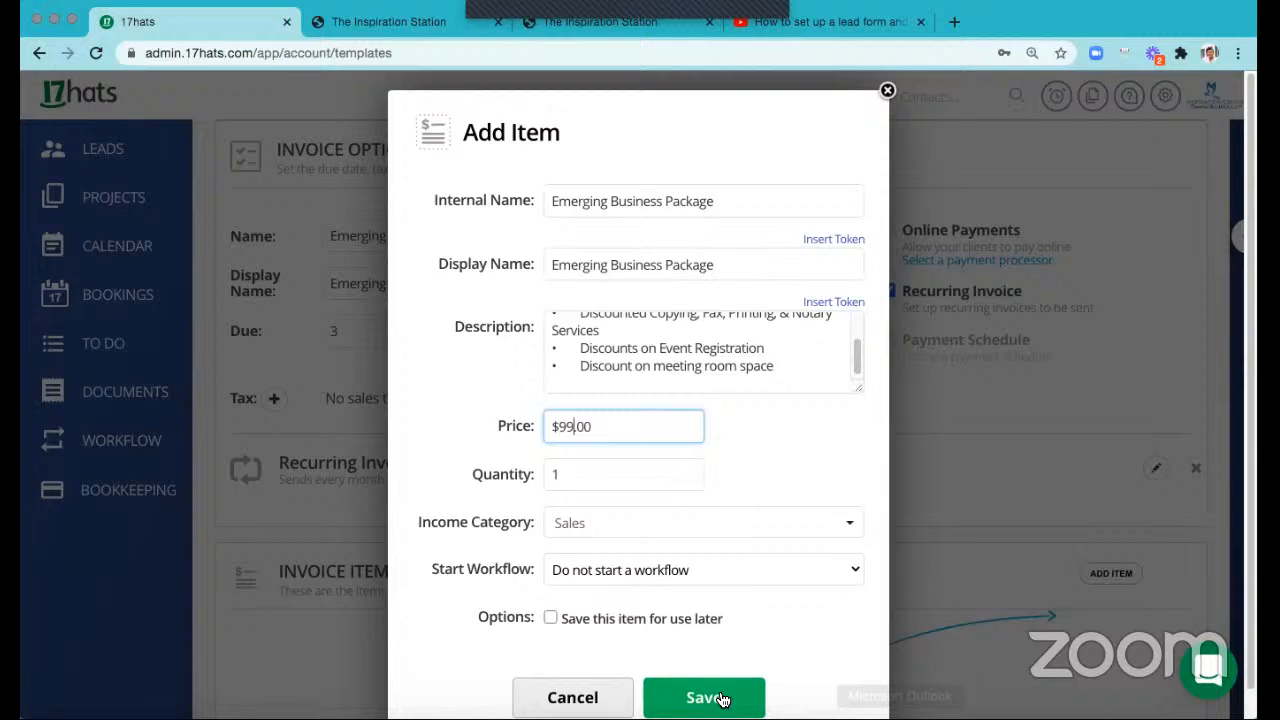
click(691, 566)
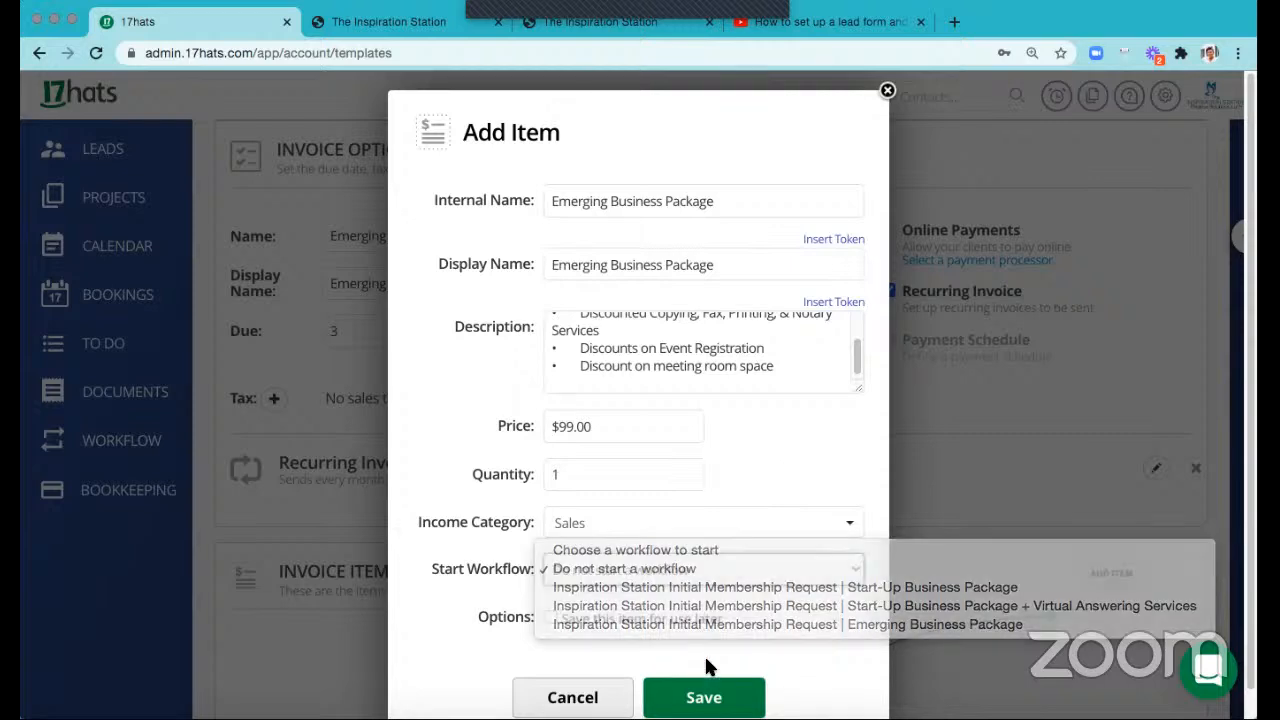
click(702, 690)
click(706, 697)
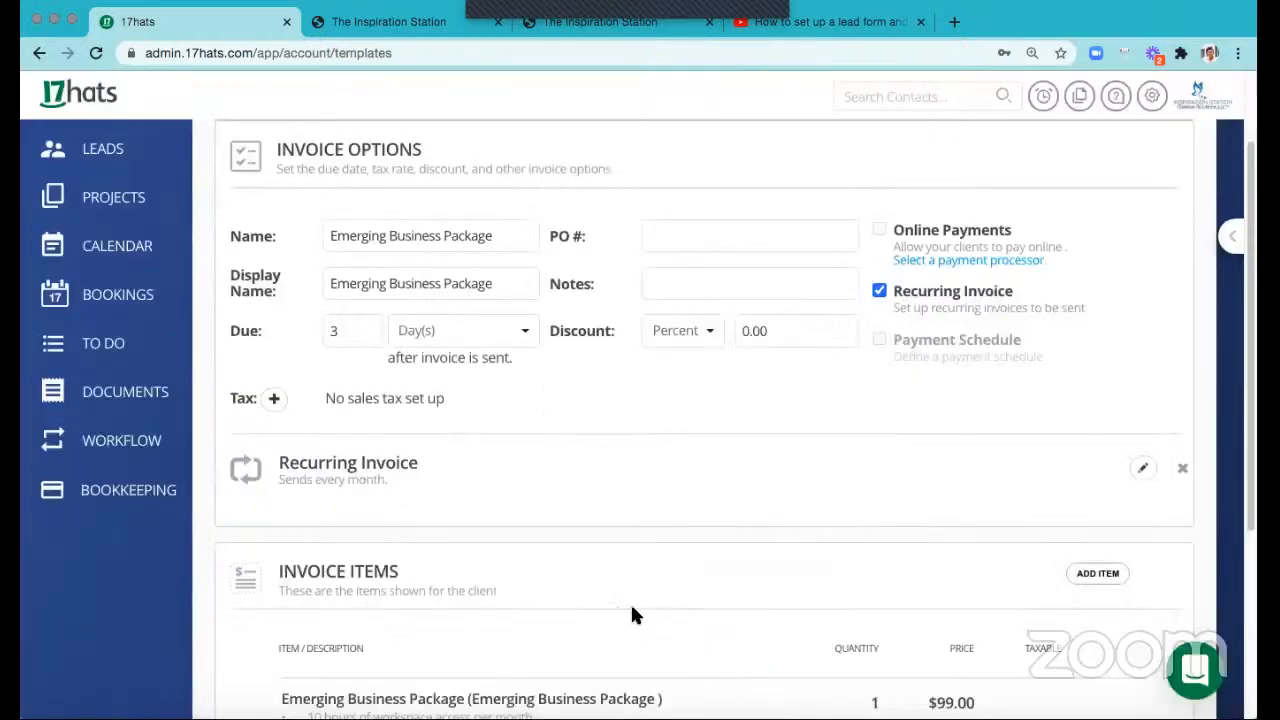
scroll(630, 601, down, 3)
scroll(632, 596, up, 4)
click(1170, 200)
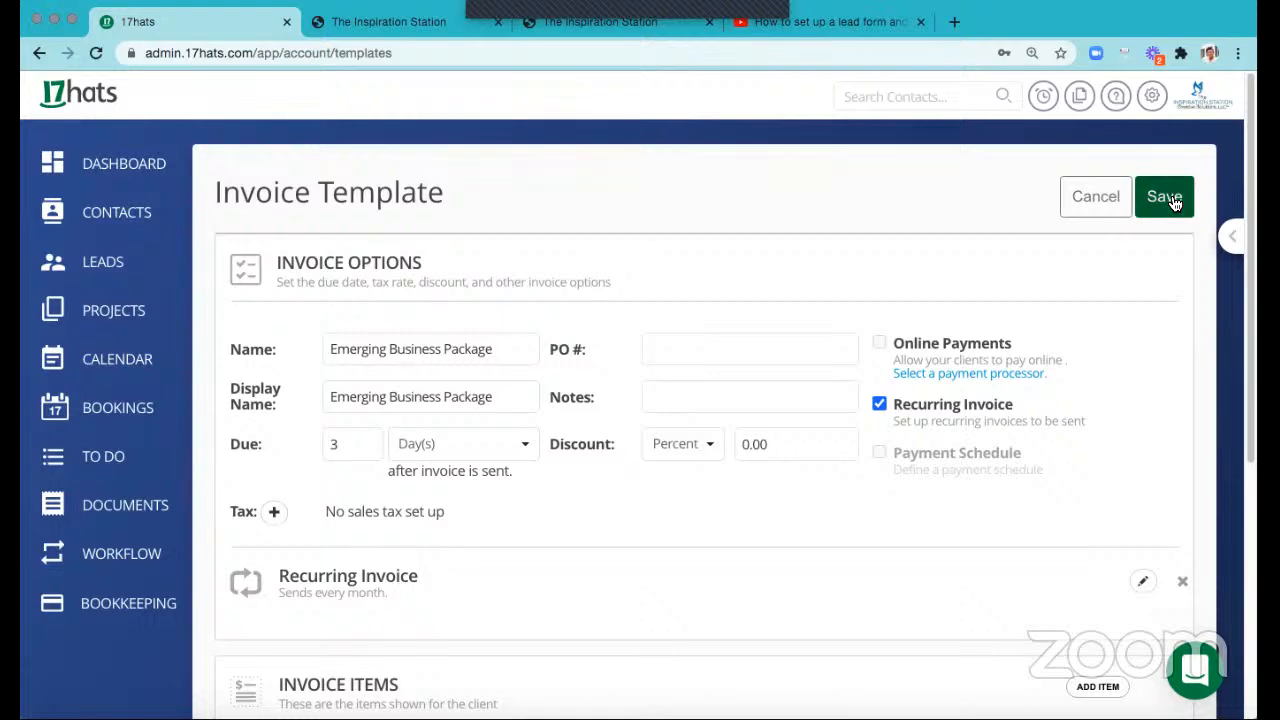
- In the Emerging Business Package membership request workflow, switch the send-invoice action to the Emerging Business Package template and save it
click(127, 552)
click(1163, 187)
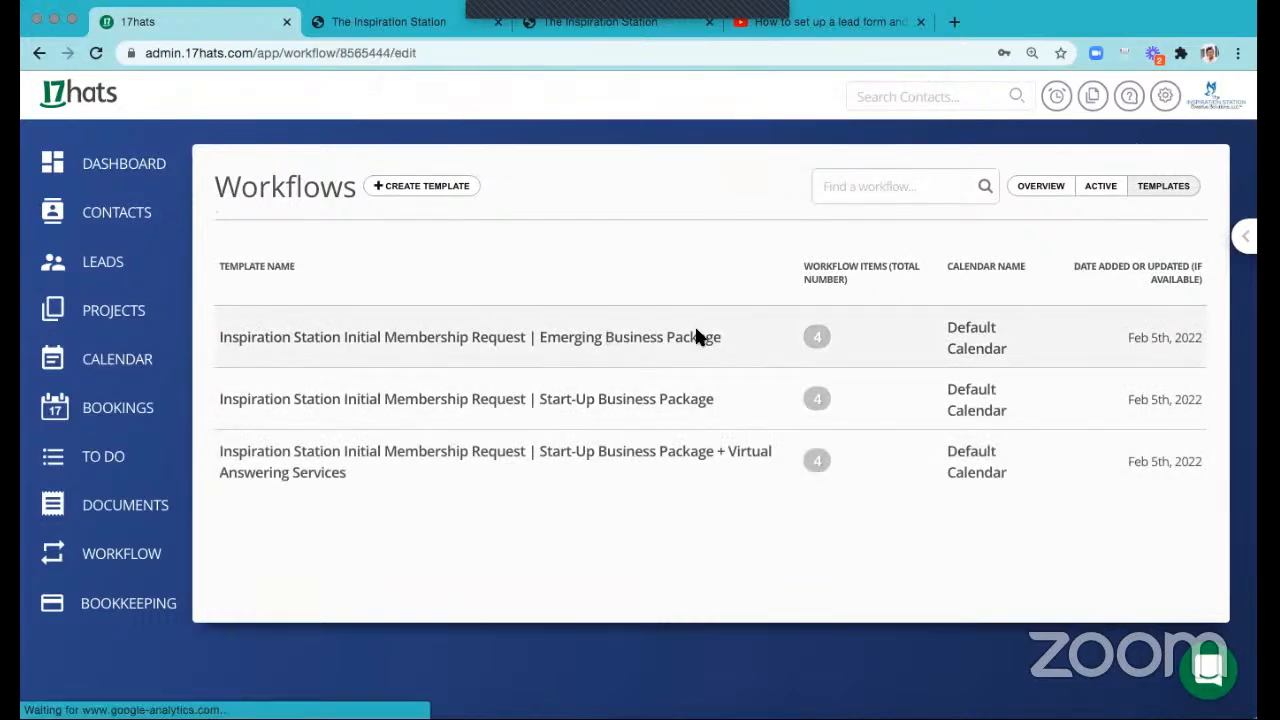
click(694, 335)
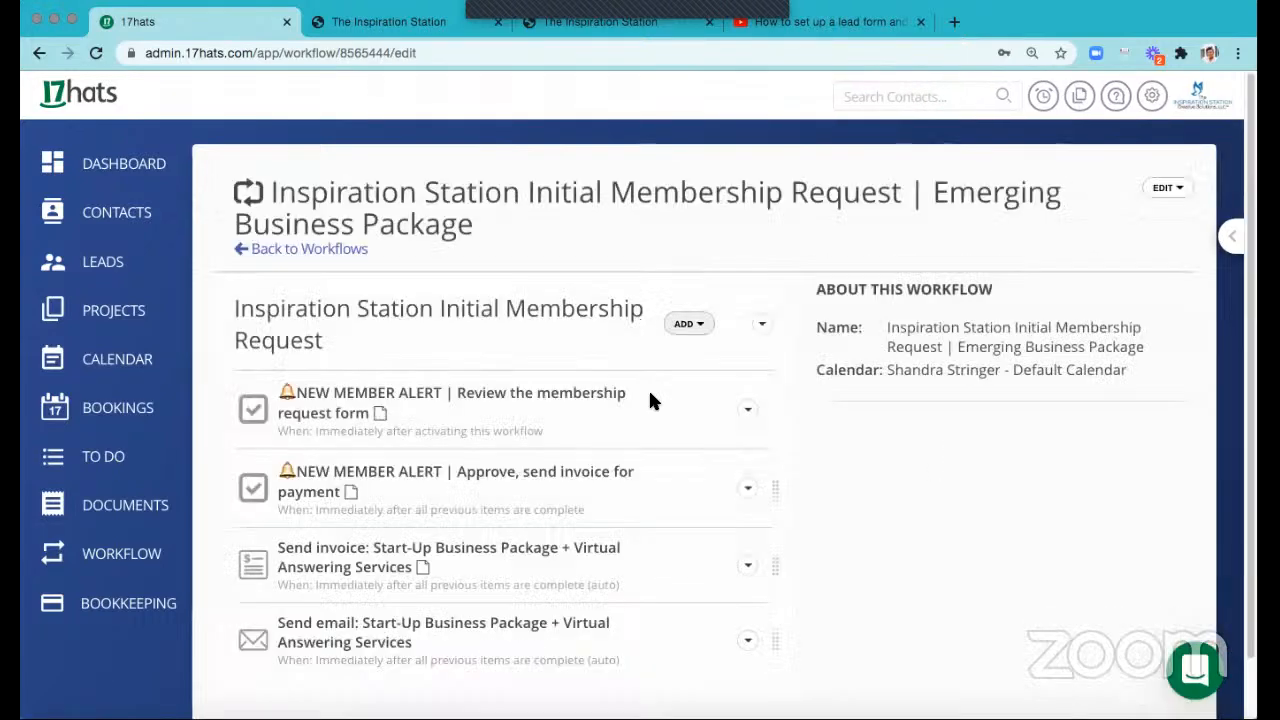
click(756, 577)
click(749, 574)
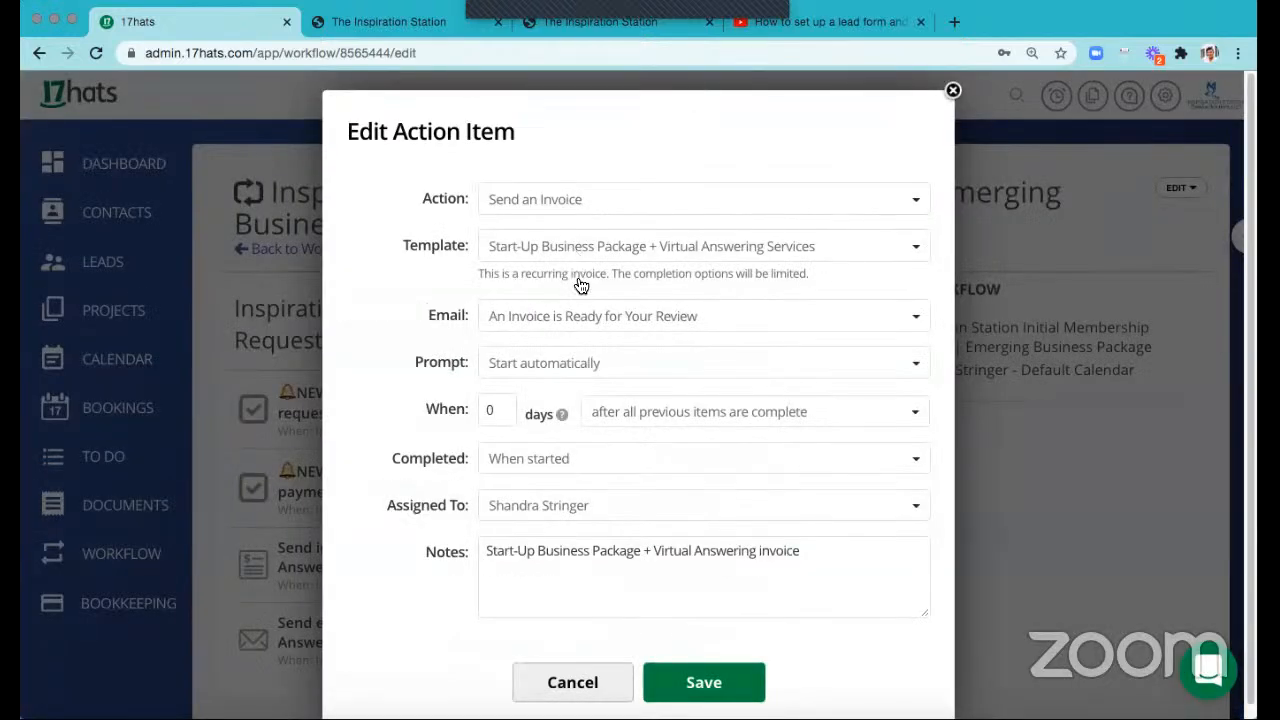
click(580, 248)
click(570, 298)
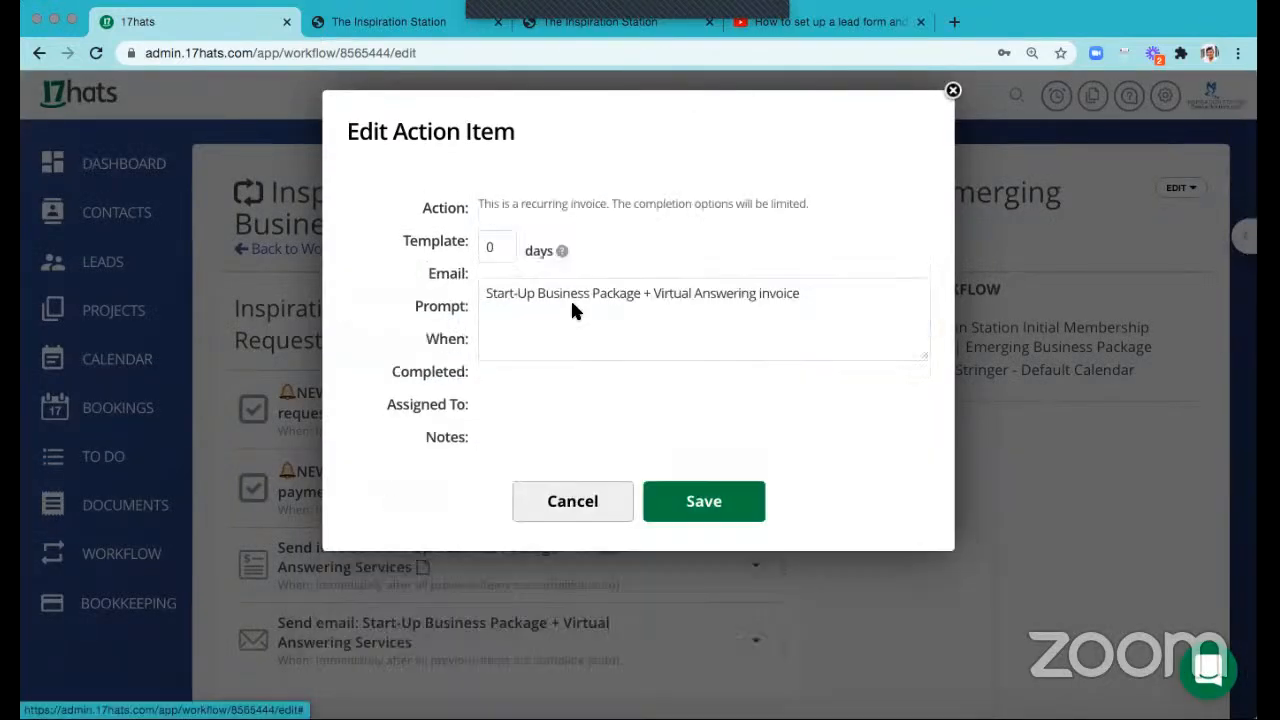
click(710, 682)
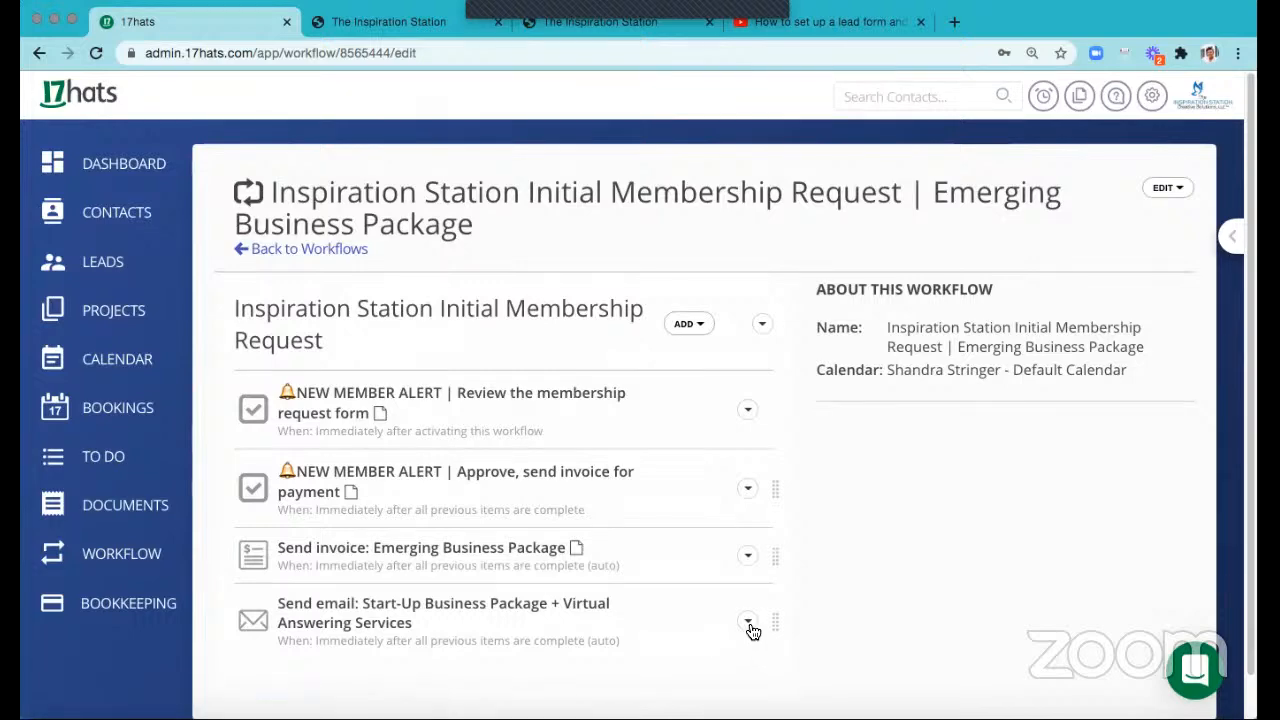
click(750, 624)
click(762, 648)
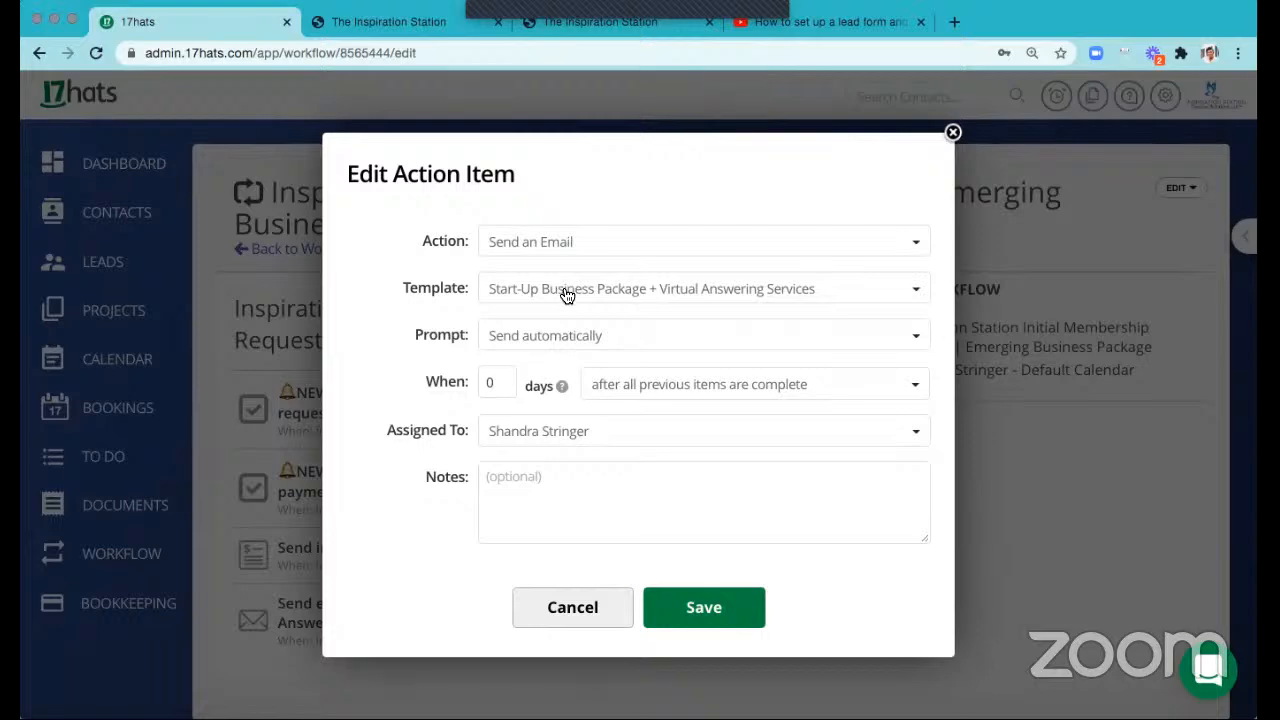
click(565, 295)
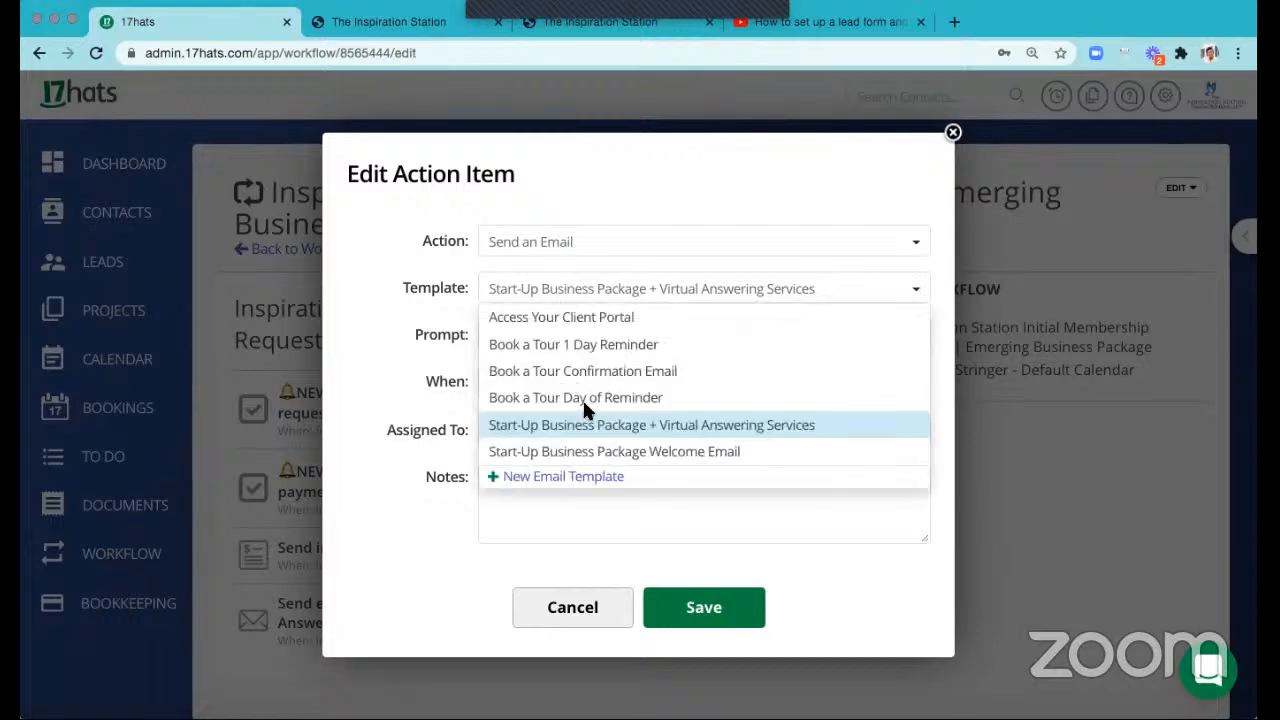
click(600, 477)
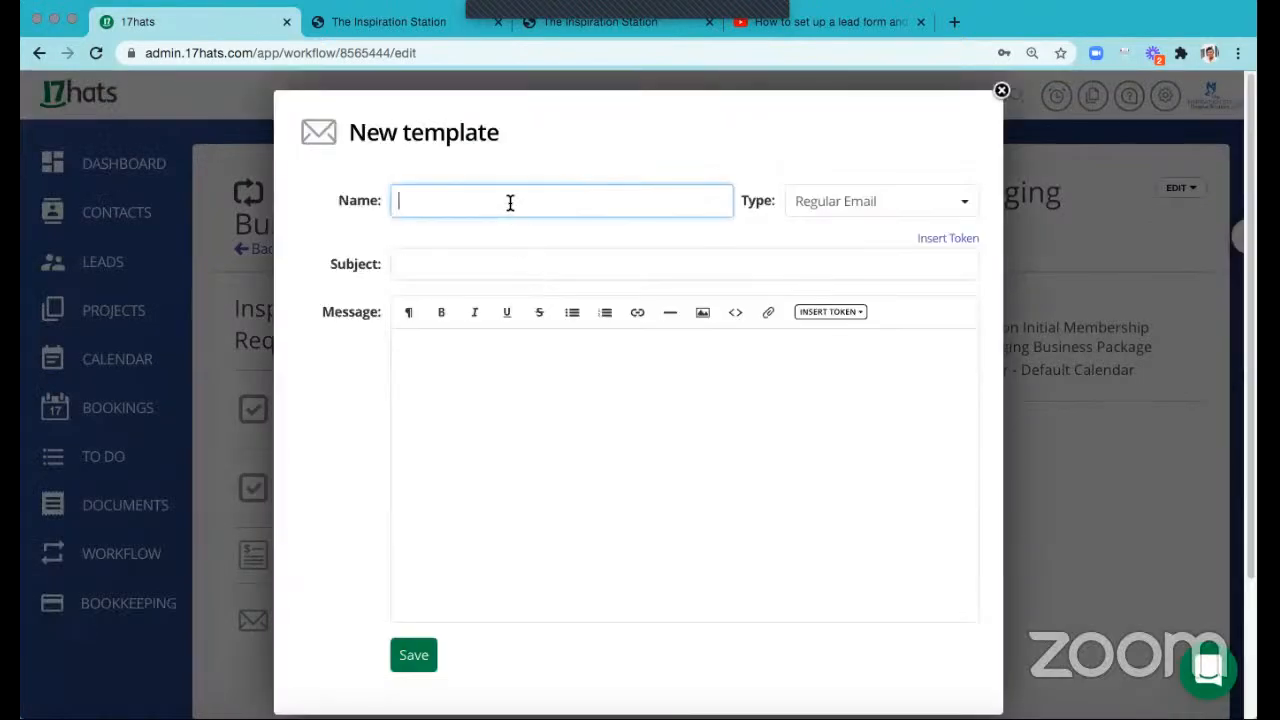
key(super+v)
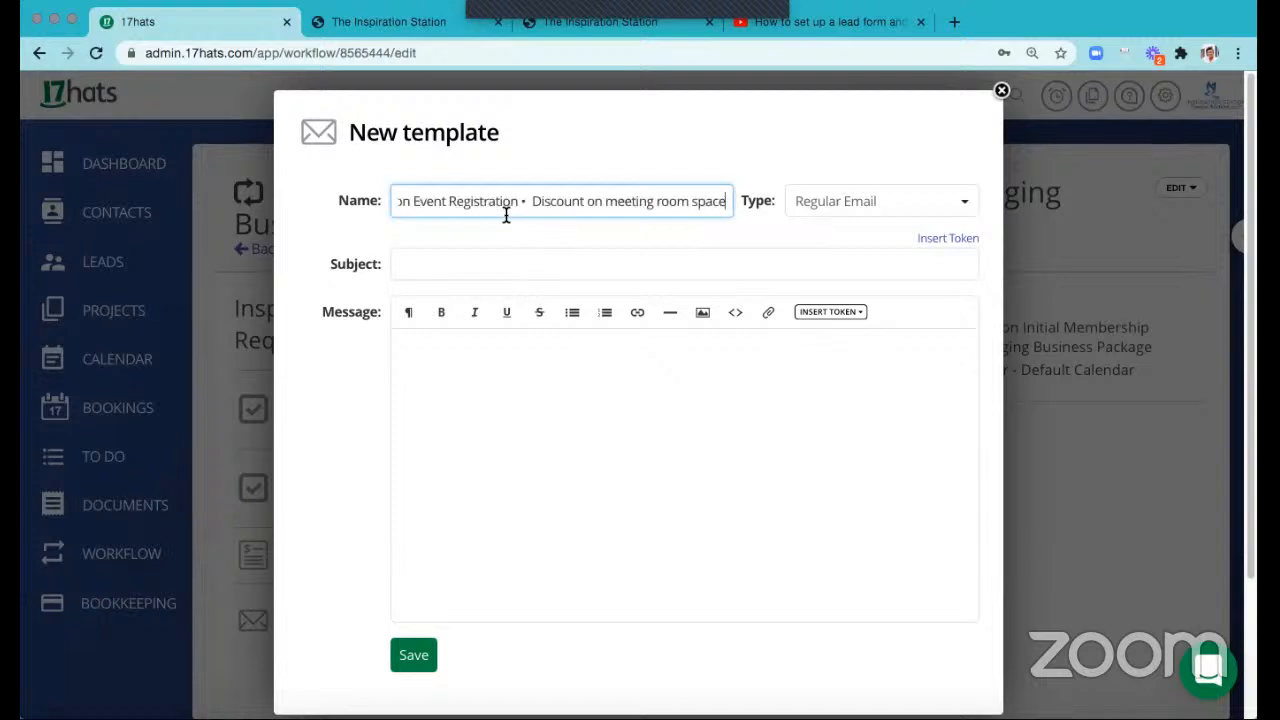
key(super+a)
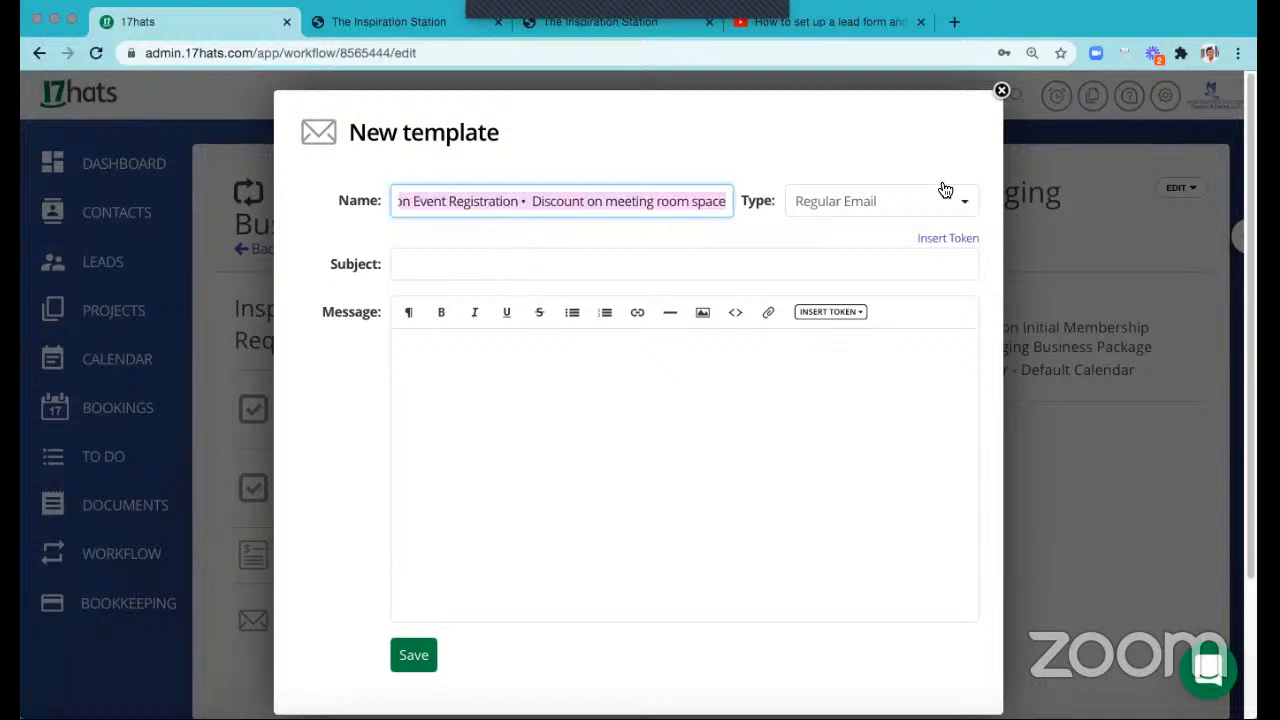
key(super+x)
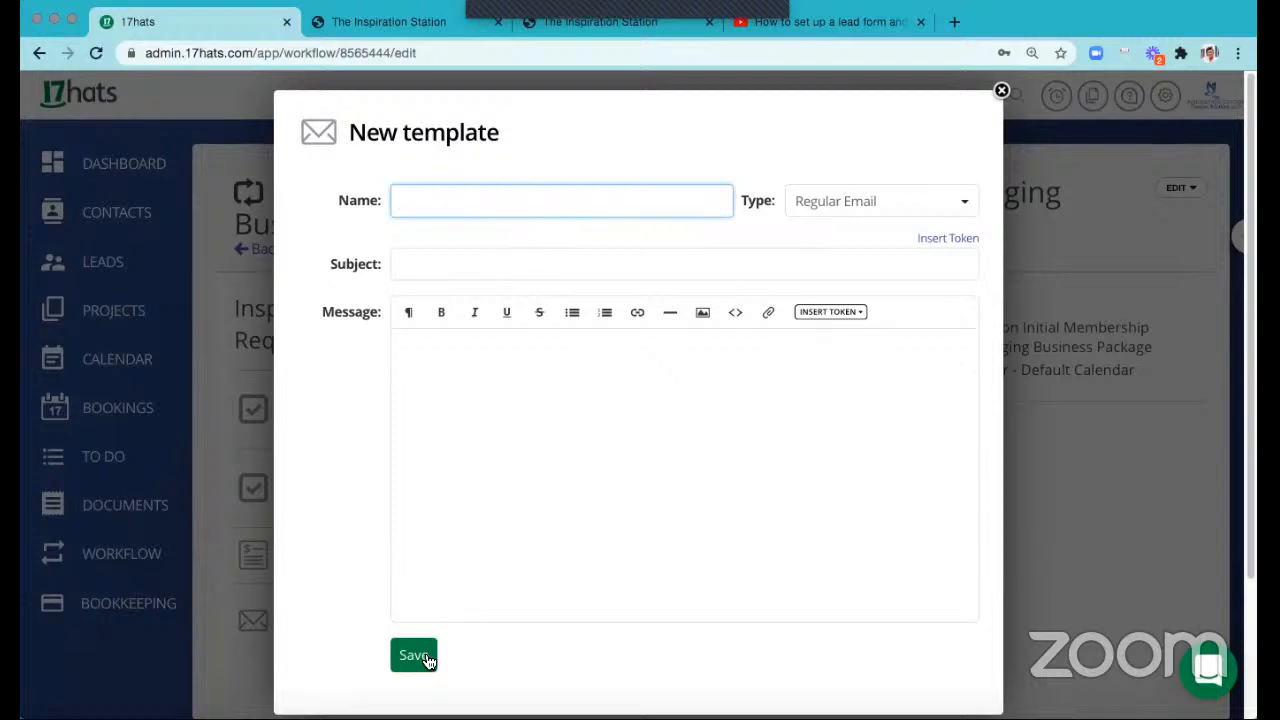
click(1001, 91)
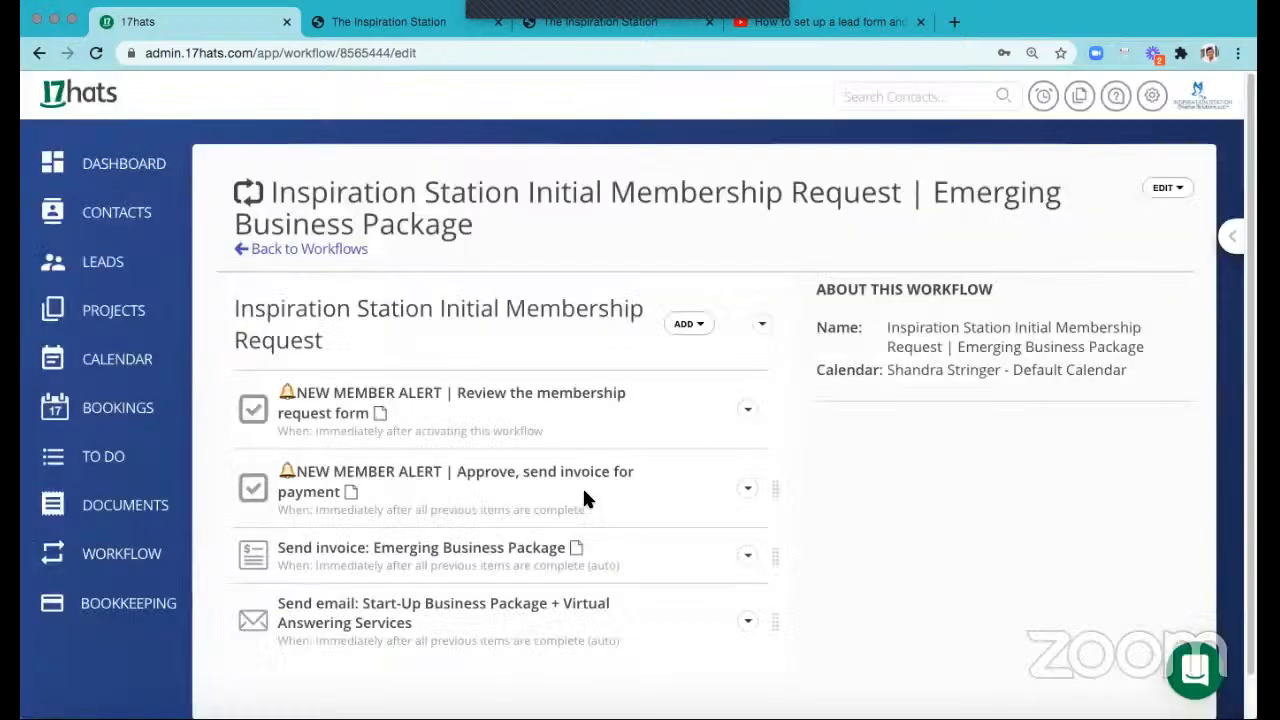
- Copy the entire message of the "Start-Up Business Package + Virtual Answering Services" email template, leaving the template unedited
click(1079, 97)
scroll(756, 450, down, 2)
scroll(756, 450, down, 15)
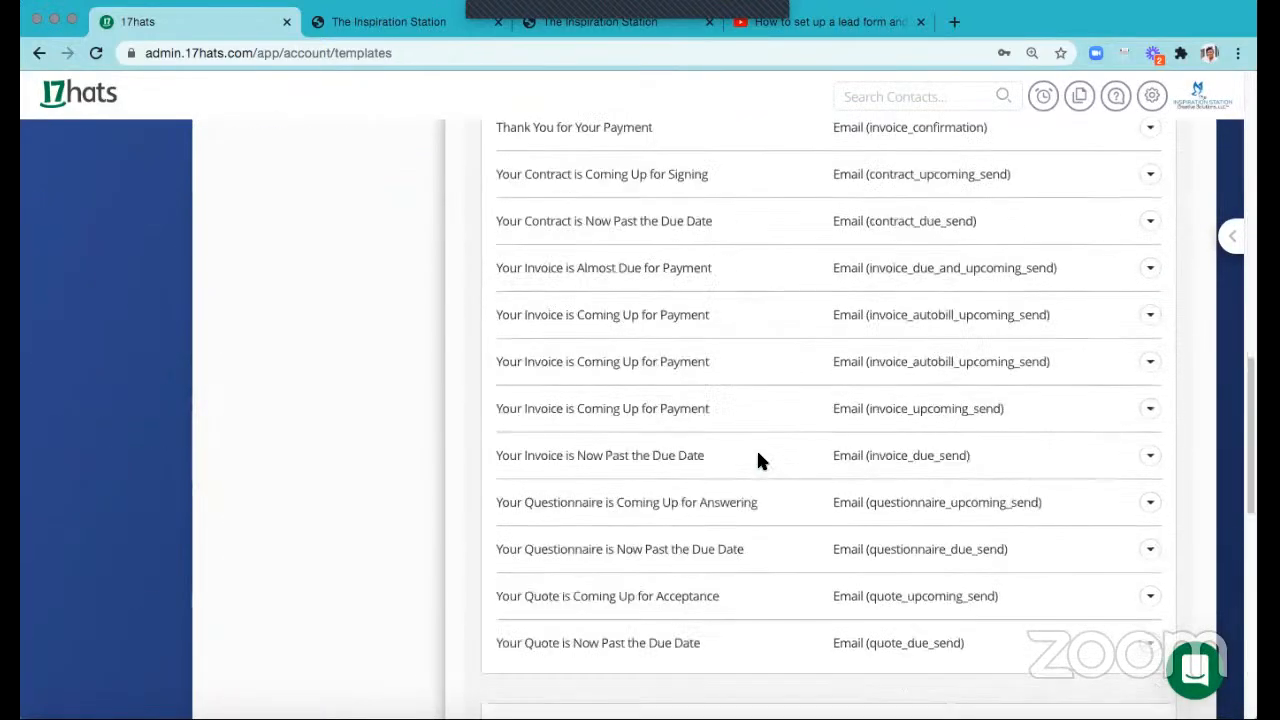
scroll(756, 446, up, 1)
scroll(756, 443, down, 5)
scroll(756, 444, down, 4)
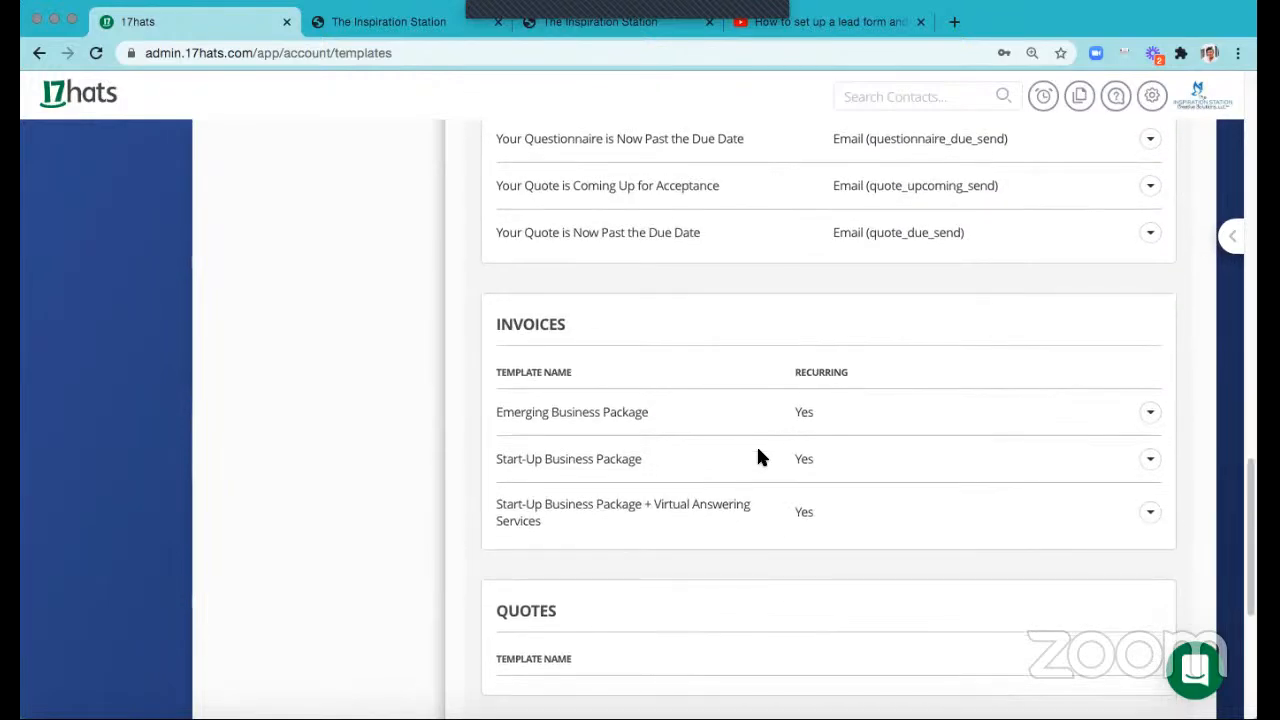
scroll(754, 445, up, 20)
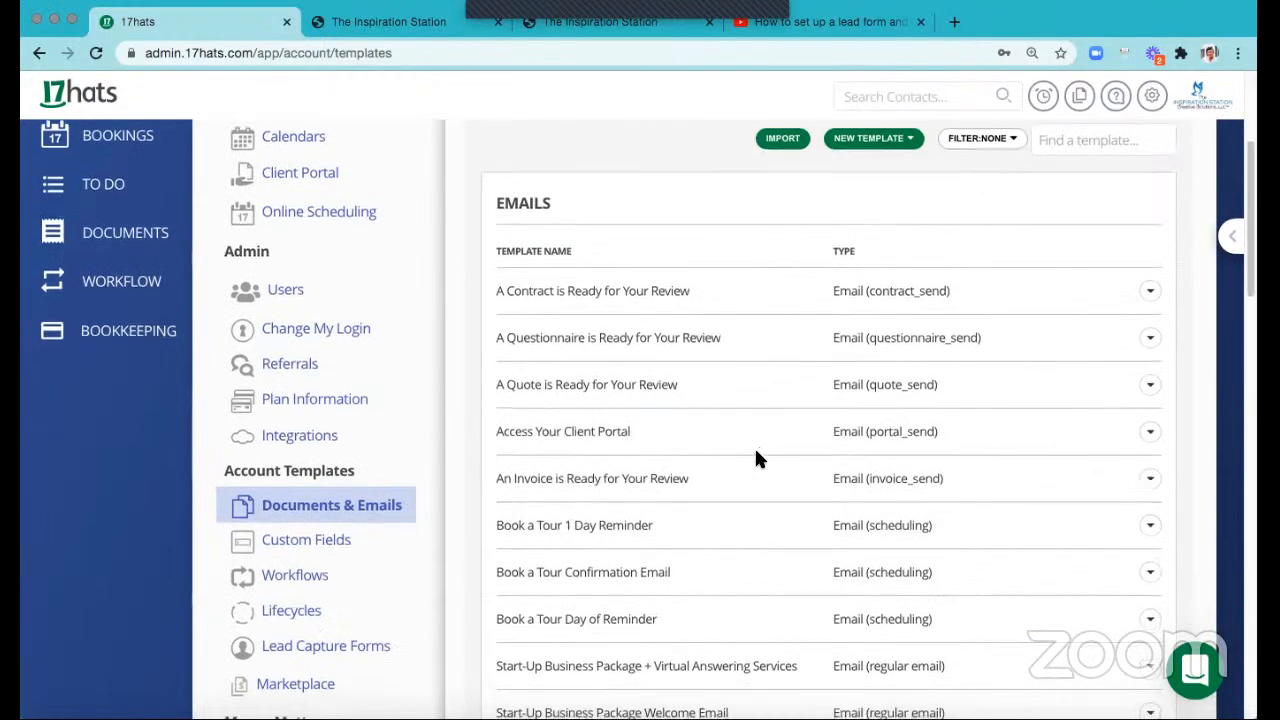
scroll(756, 455, down, 1)
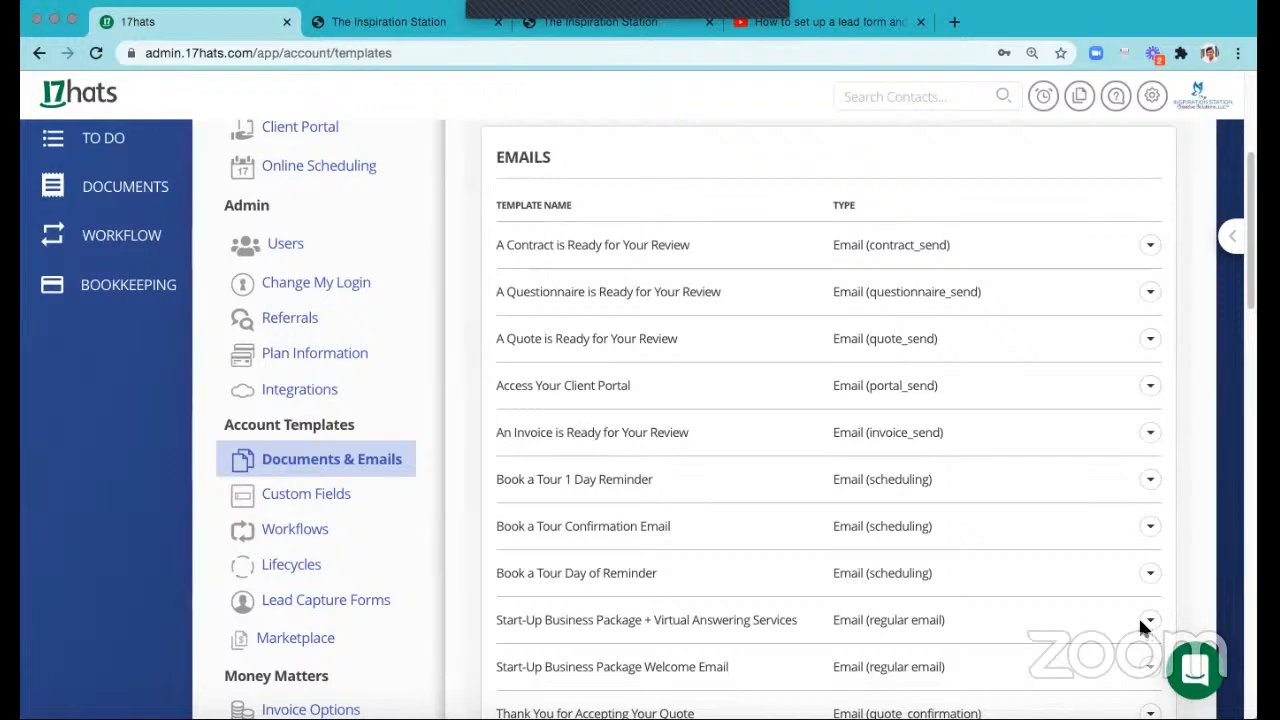
click(1150, 620)
click(1108, 655)
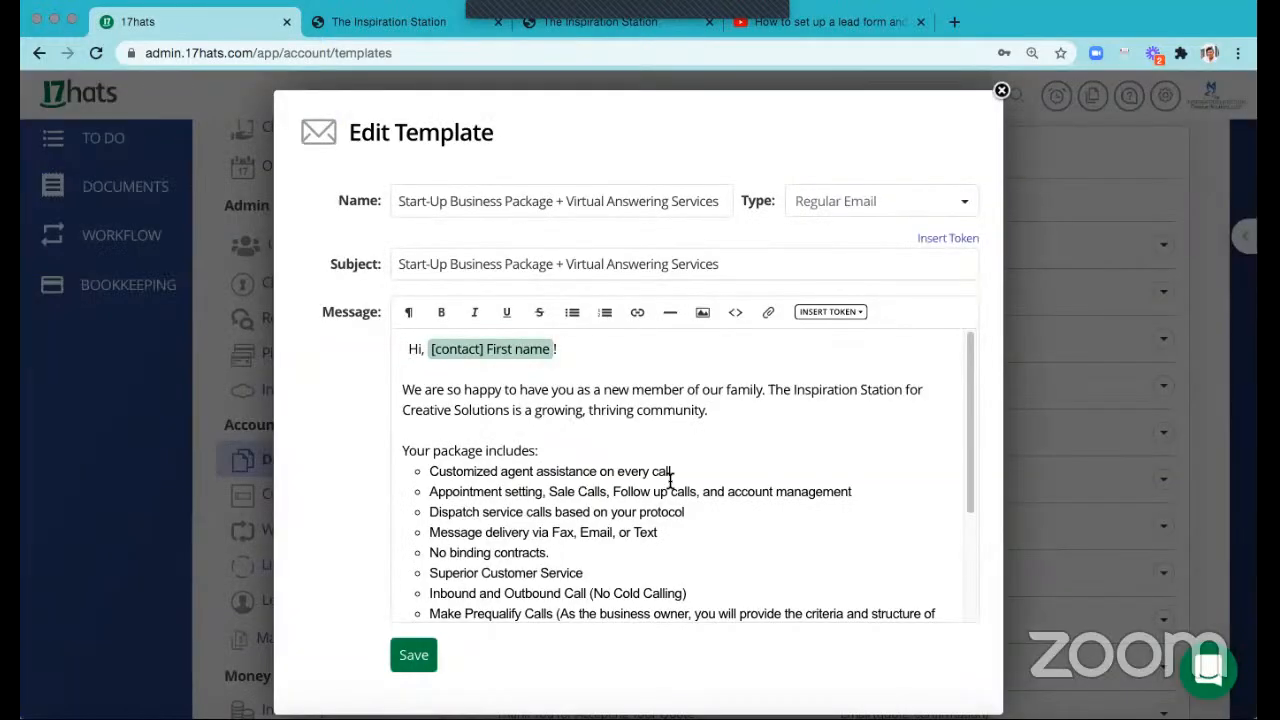
click(671, 478)
key(ctrl+a)
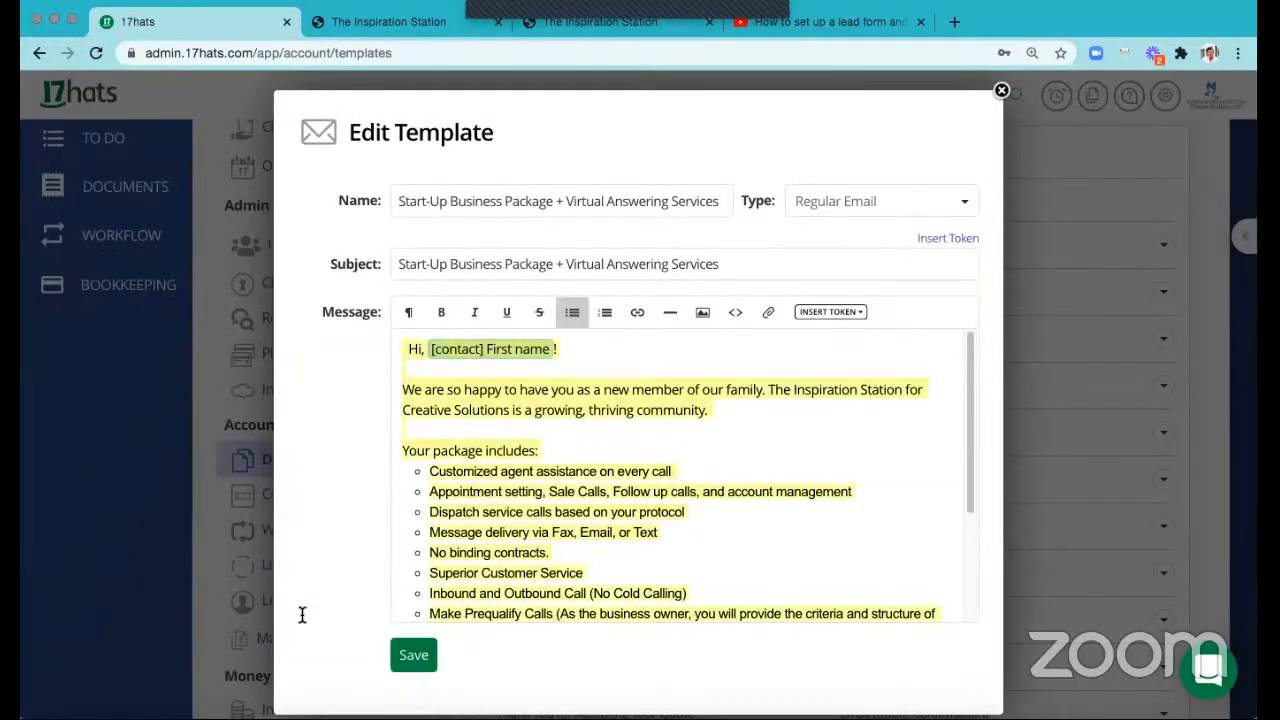
click(1001, 91)
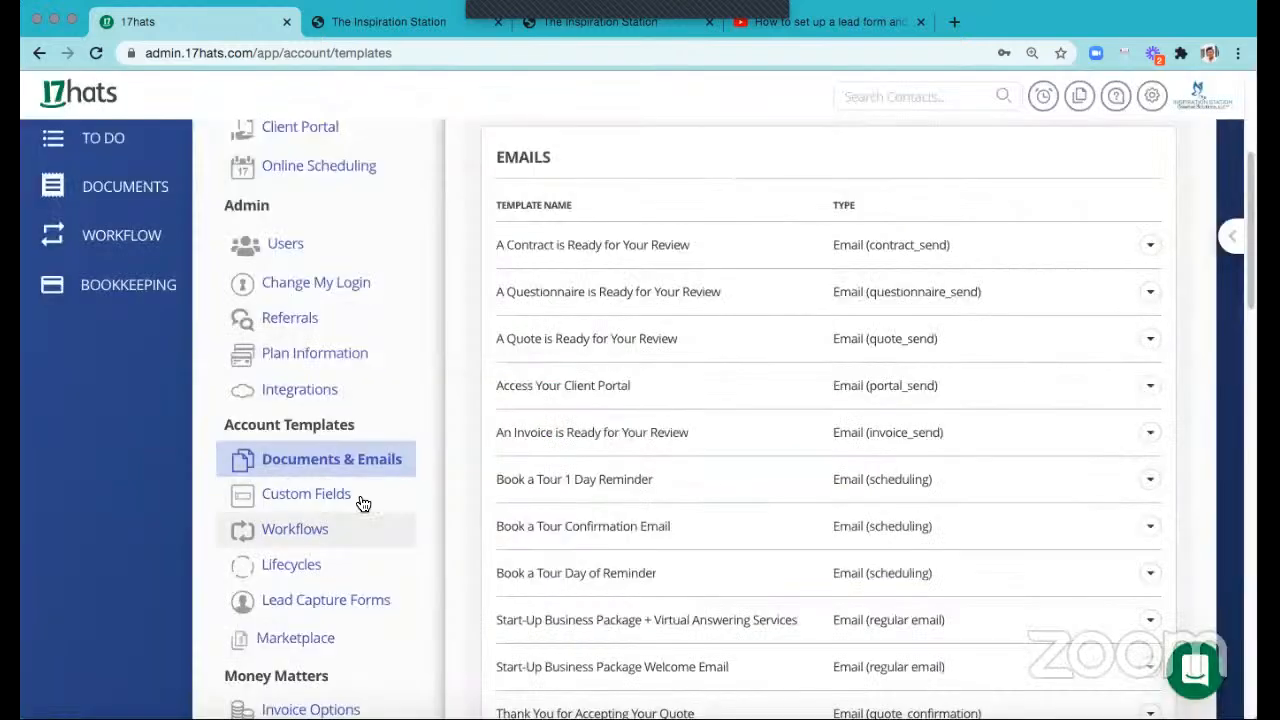
- Reopen the Emerging Business Package membership request workflow from the workflow templates
scroll(474, 458, down, 15)
scroll(476, 458, up, 20)
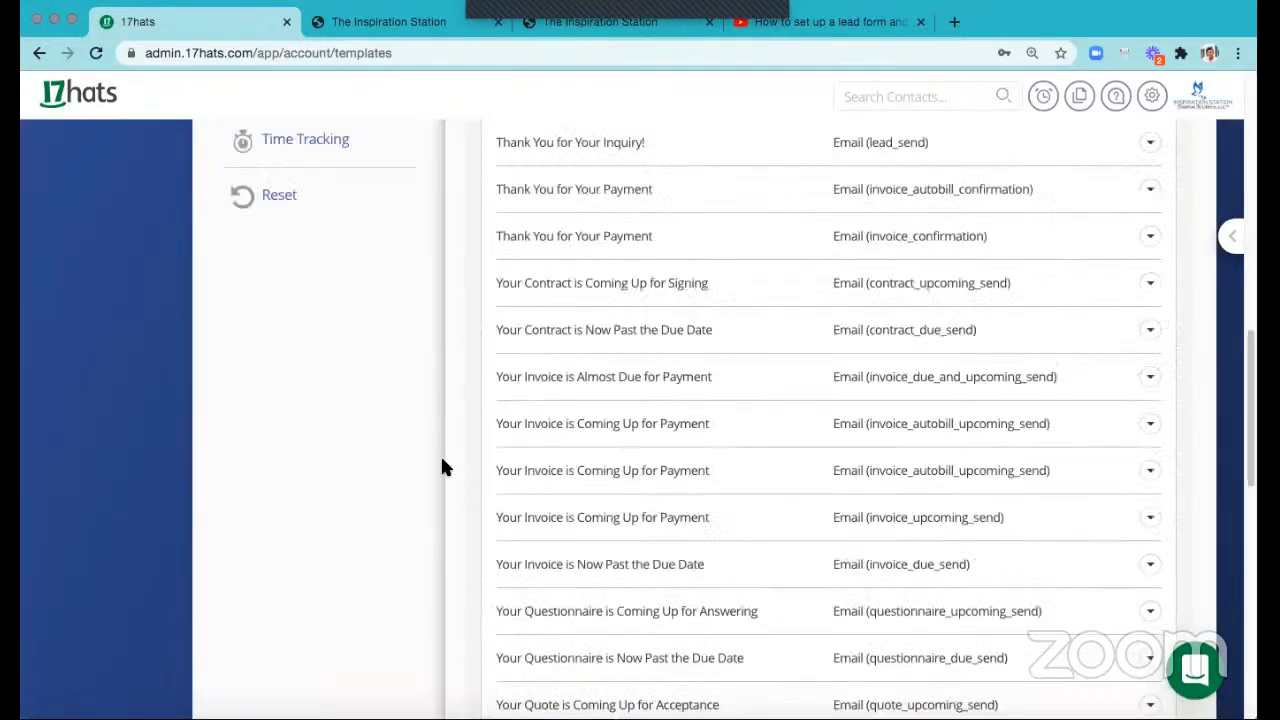
click(144, 564)
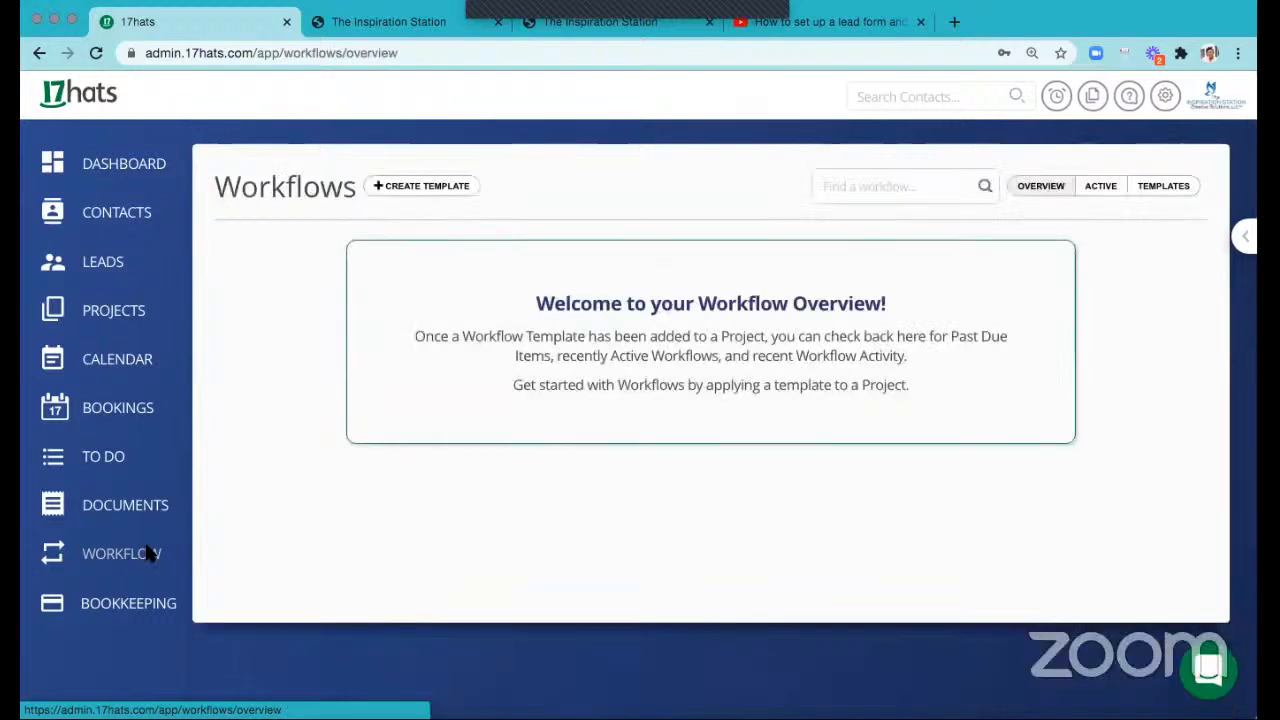
click(1157, 192)
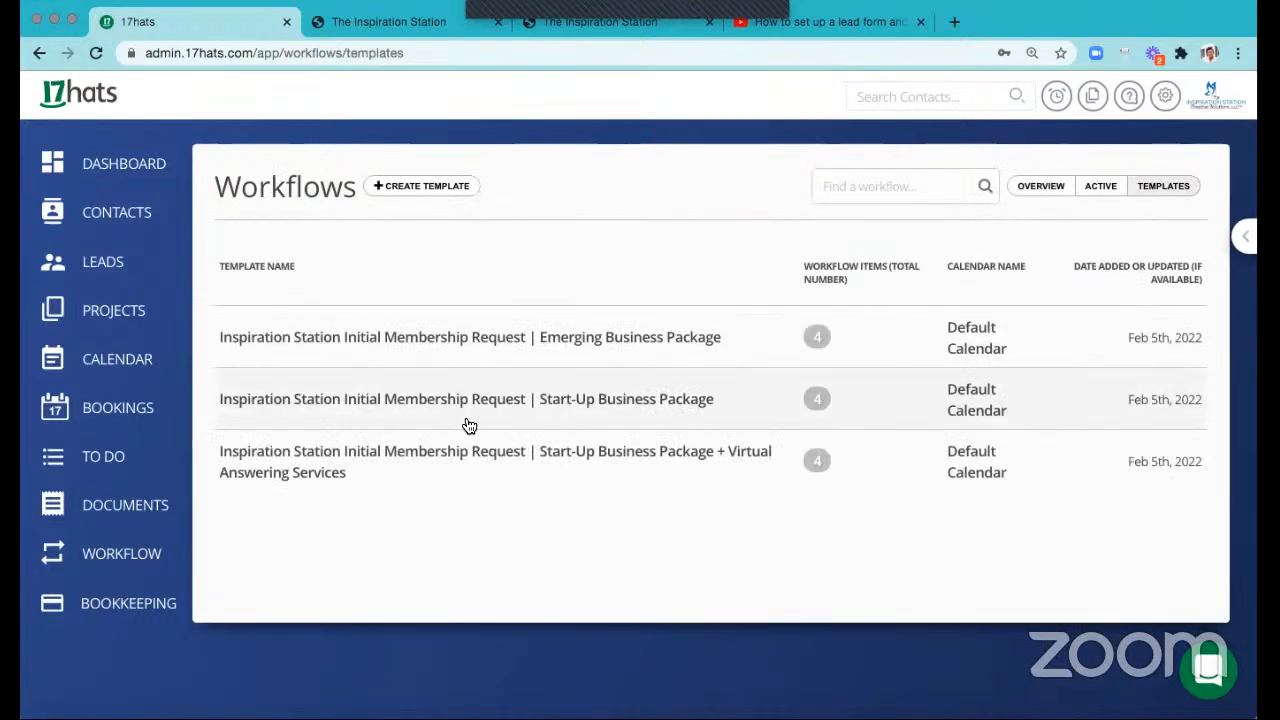
click(558, 445)
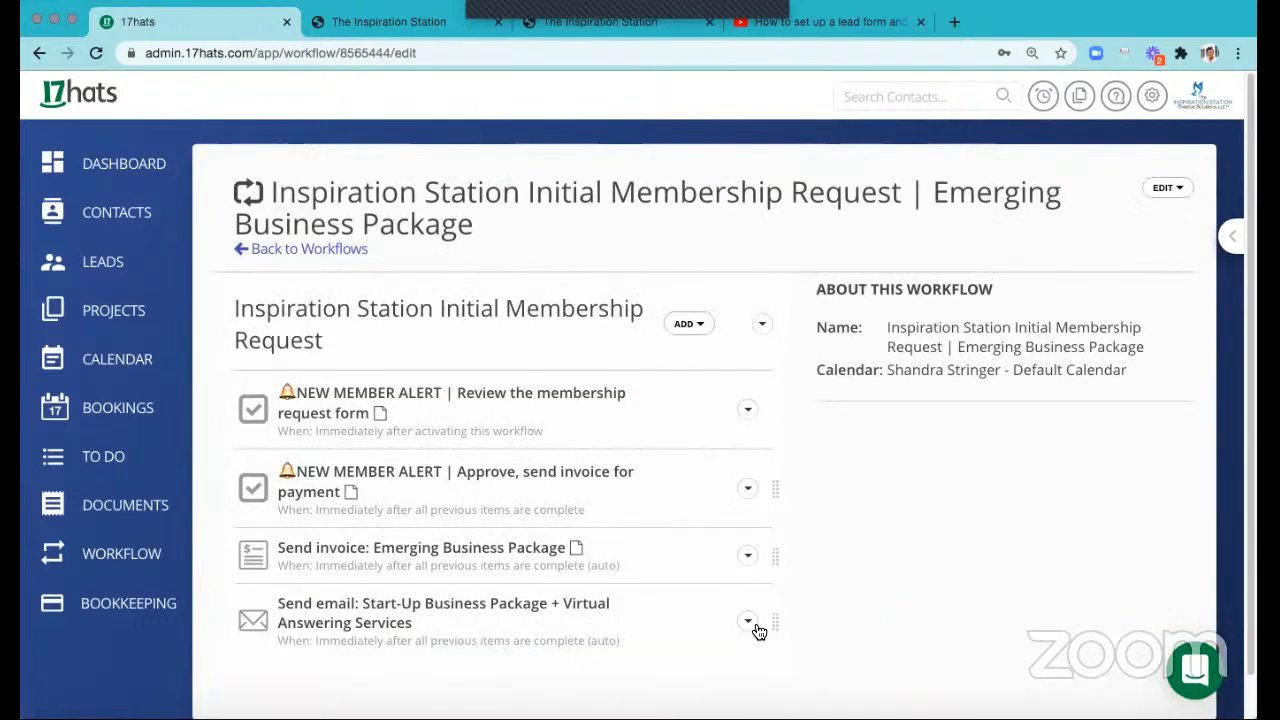
- Start a new email template from the workflow's send-email action and paste the copied welcome message into its body
click(749, 622)
click(761, 637)
click(545, 288)
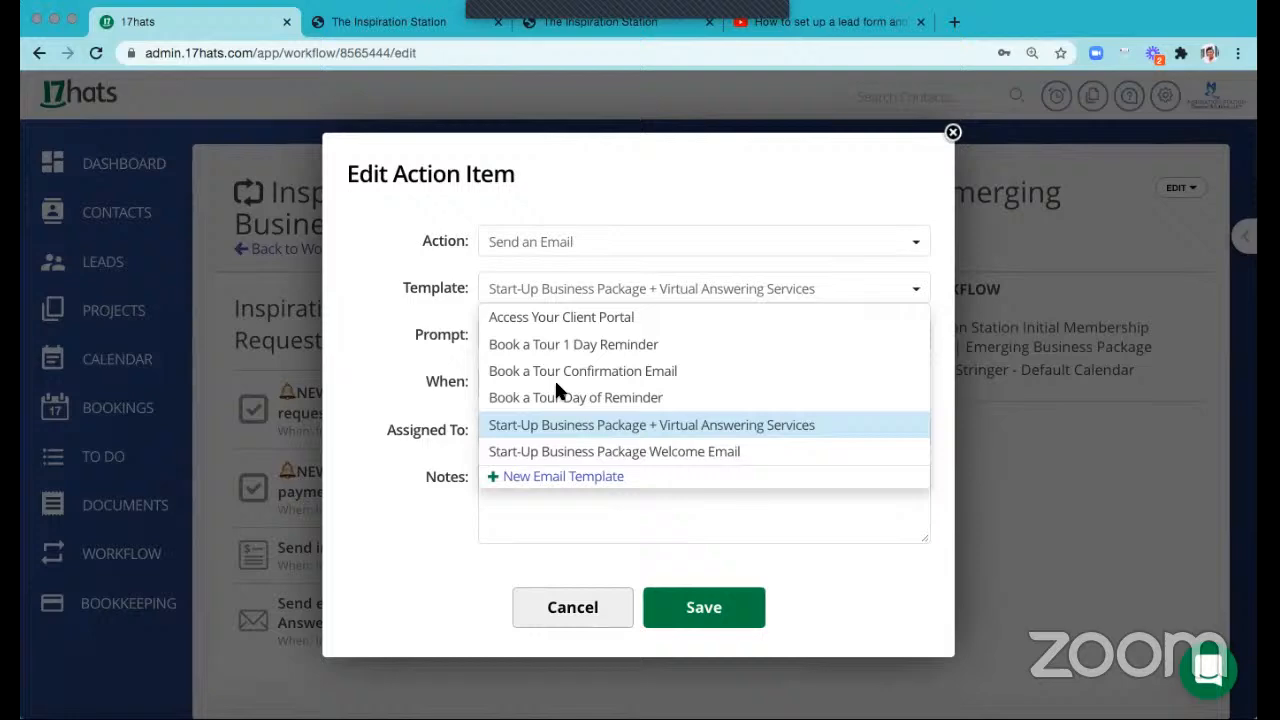
click(568, 477)
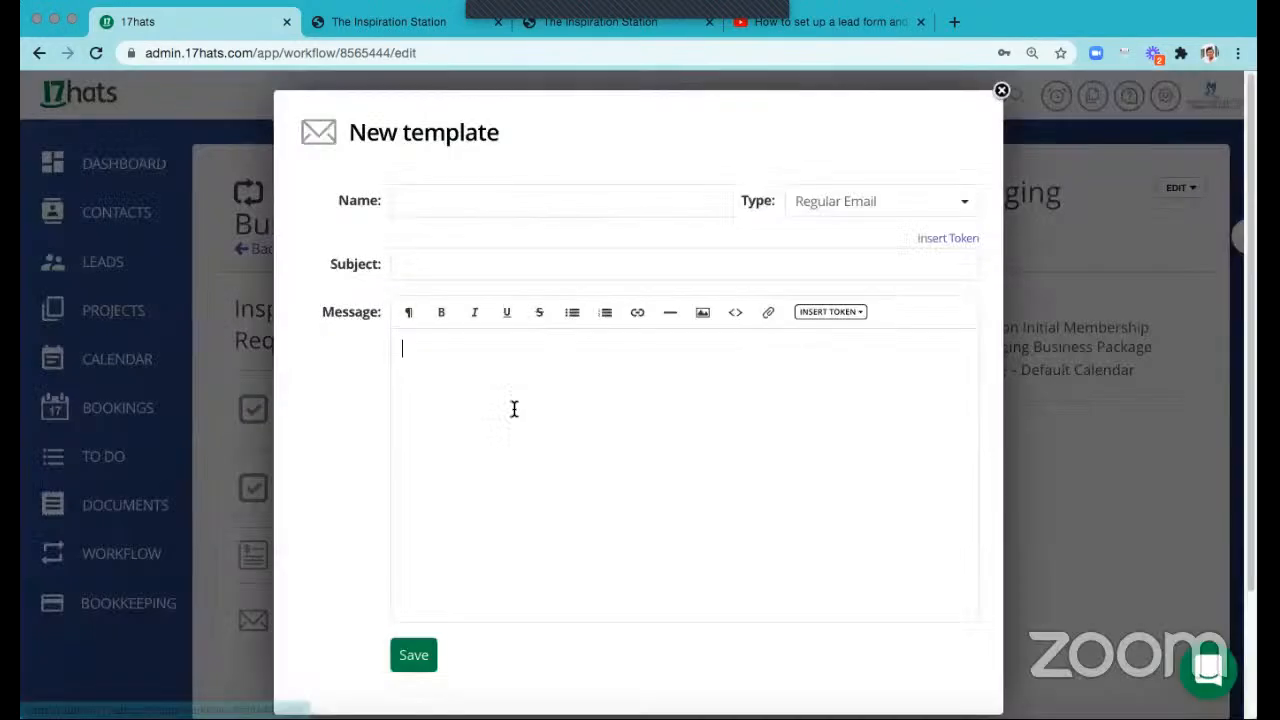
click(441, 367)
key(ctrl+v)
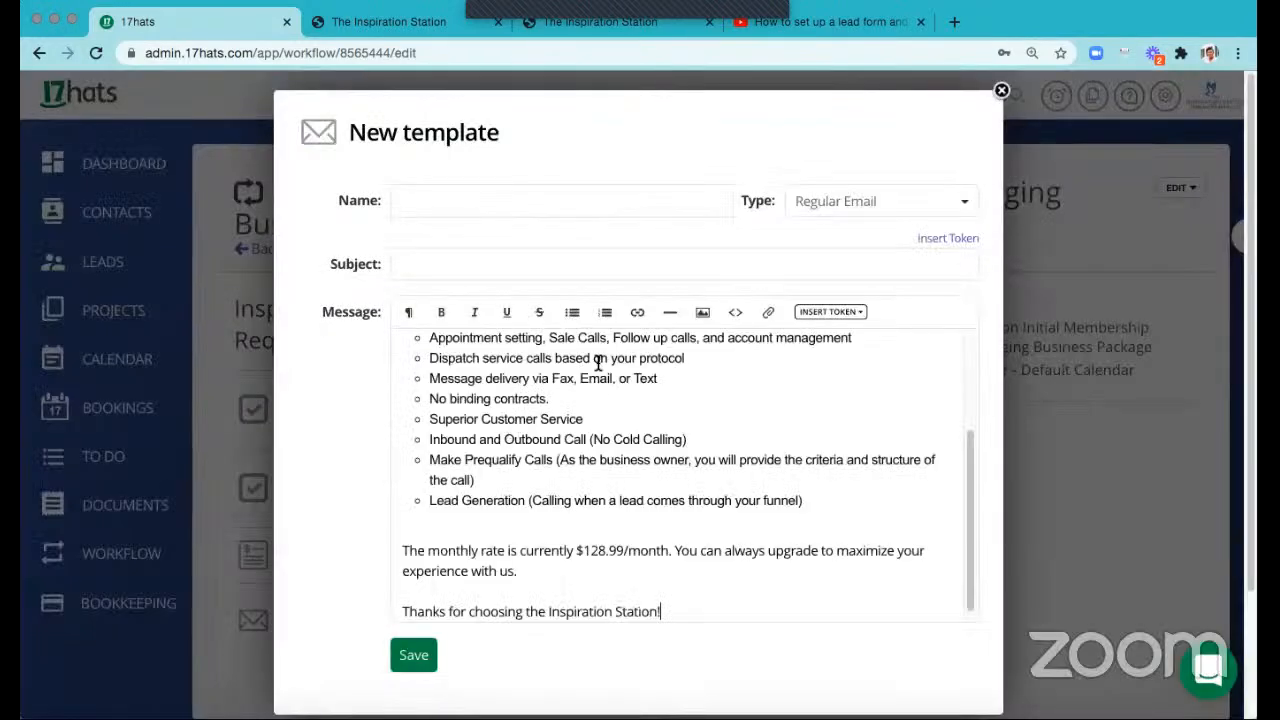
- Insert the contact first-name token in the "Hi," greeting of the new welcome email message
scroll(598, 363, up, 5)
key(BackSpace)
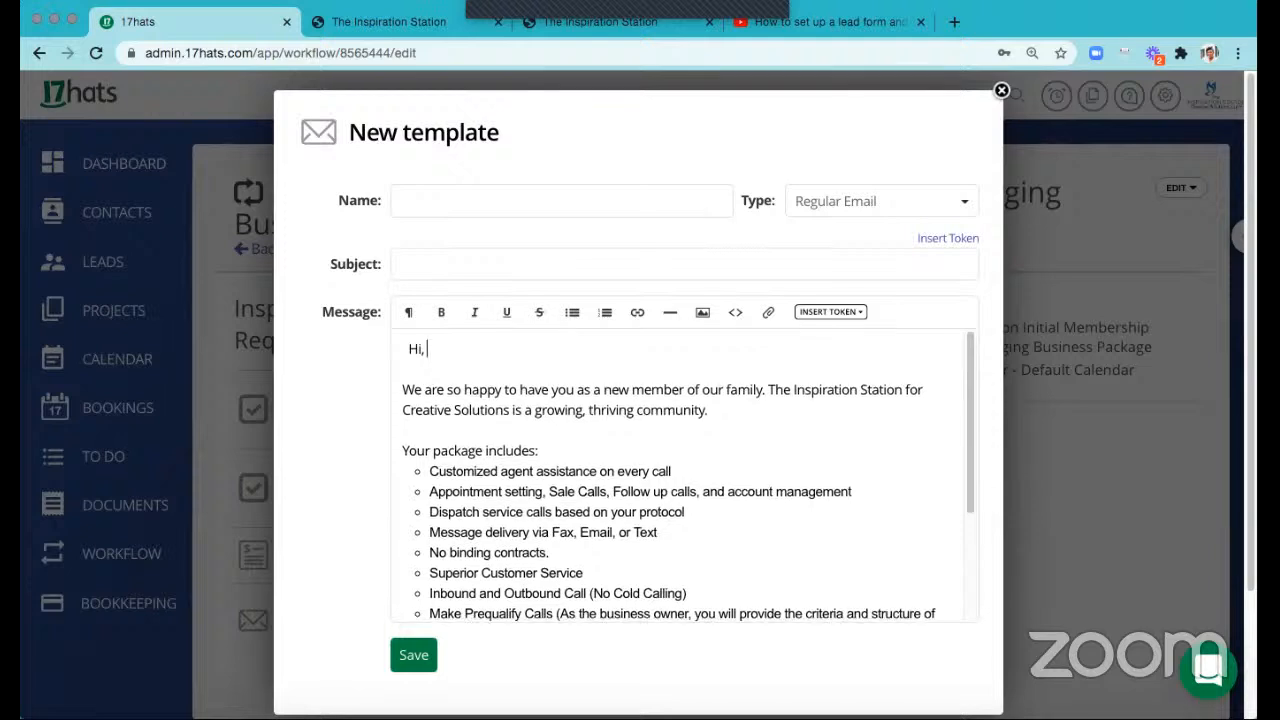
click(830, 312)
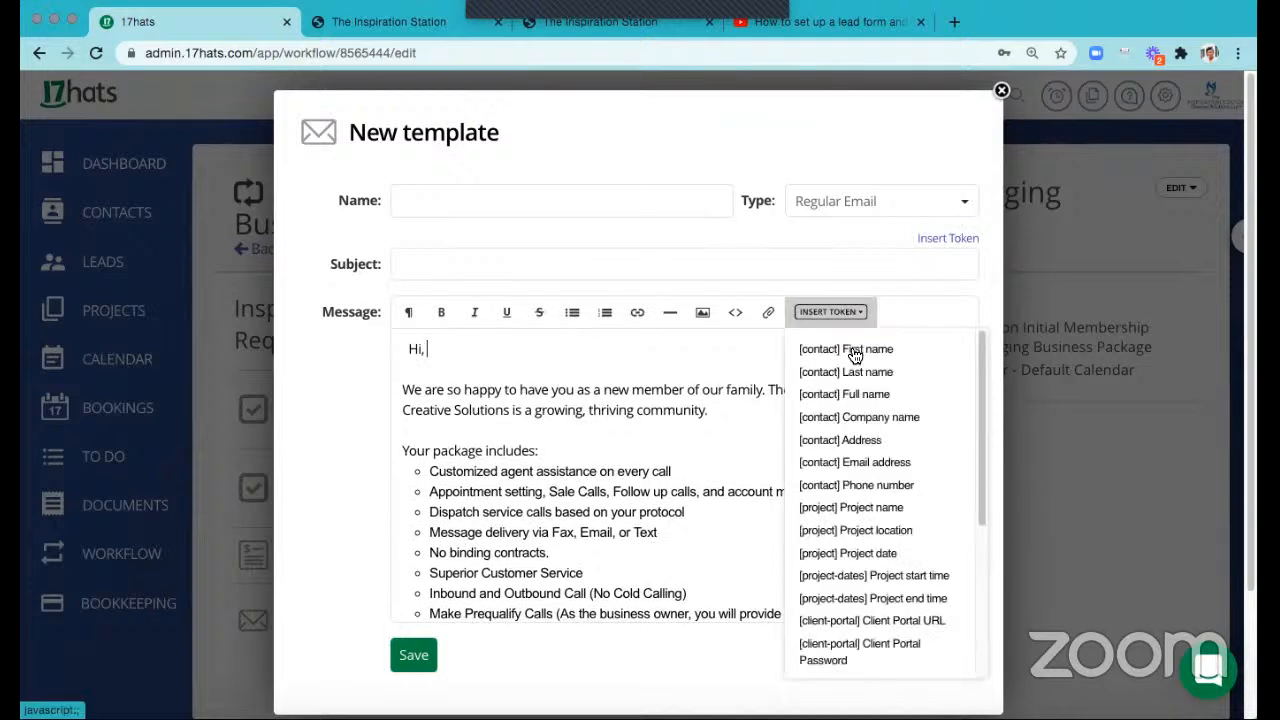
click(851, 347)
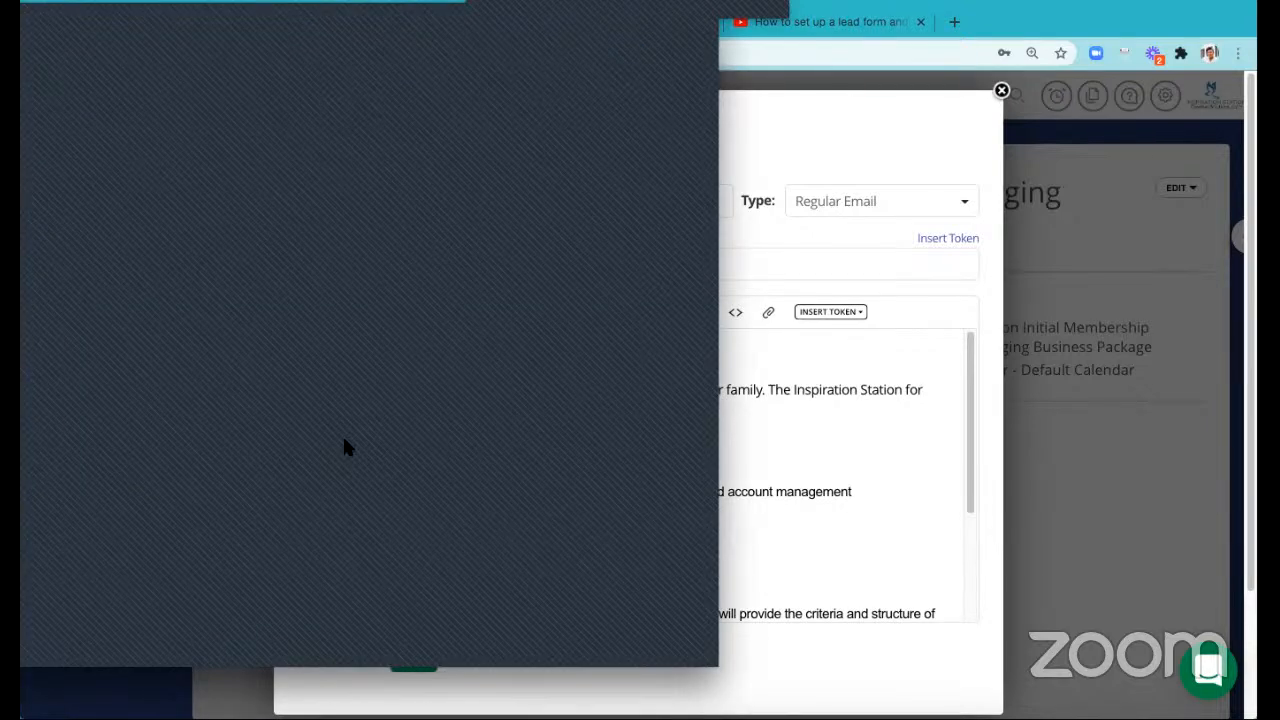
- Replace the copied benefits list with the Emerging Business Package benefits, from "10 hours of workspace access per month" through "Discount on meeting room space"
scroll(790, 500, down, 2)
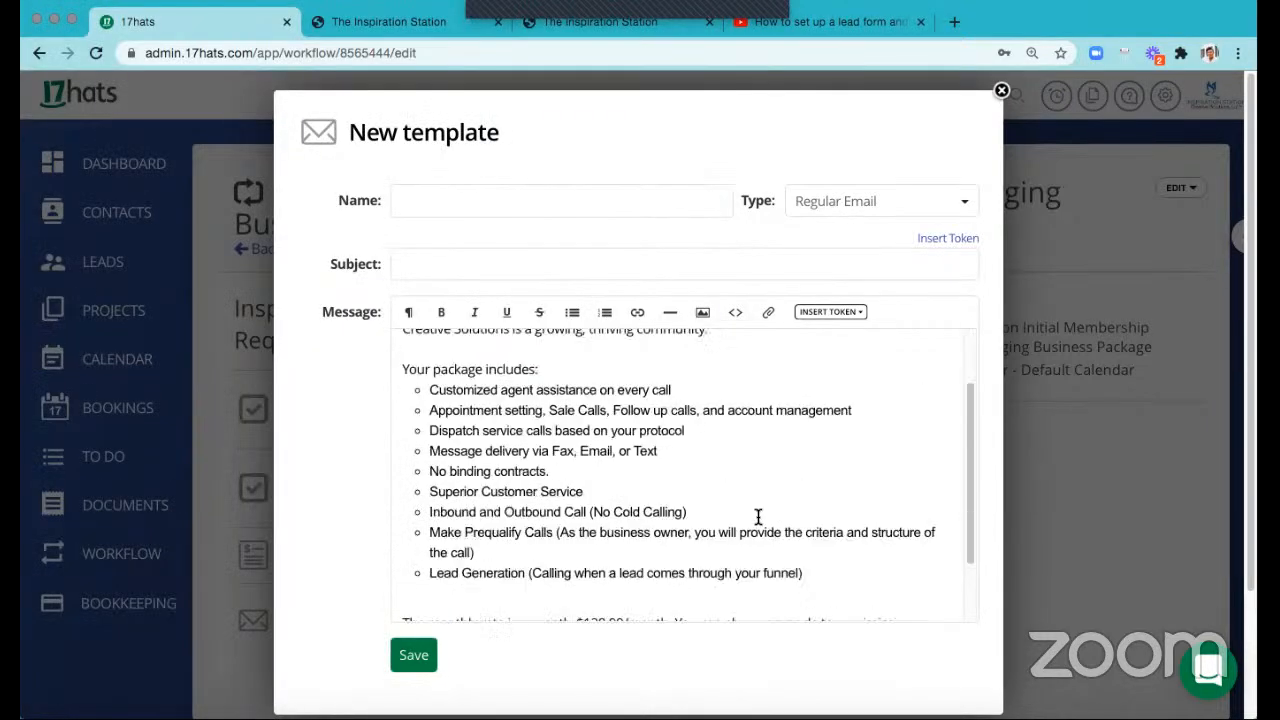
drag(810, 570, 416, 390)
text(❖ 10 hours of workspace access per month ❖ Corporate Address & Mail Storage ❖ Discounted Copying, Fax, Printing, & Notary Services ❖ Discounts on Event Registration ❖ Discount on meeting room space)
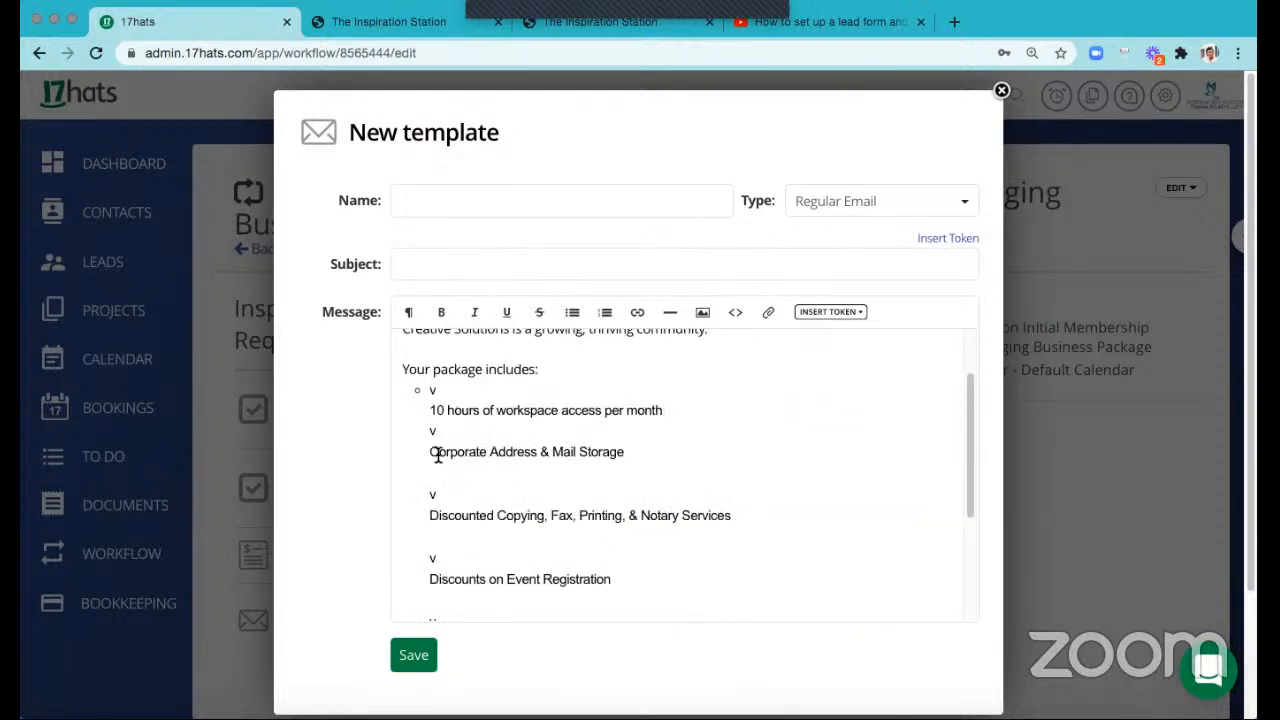
- Remove the stray "v" markers and extra line breaks before the workspace access and Corporate Address & Mail Storage benefits
click(454, 427)
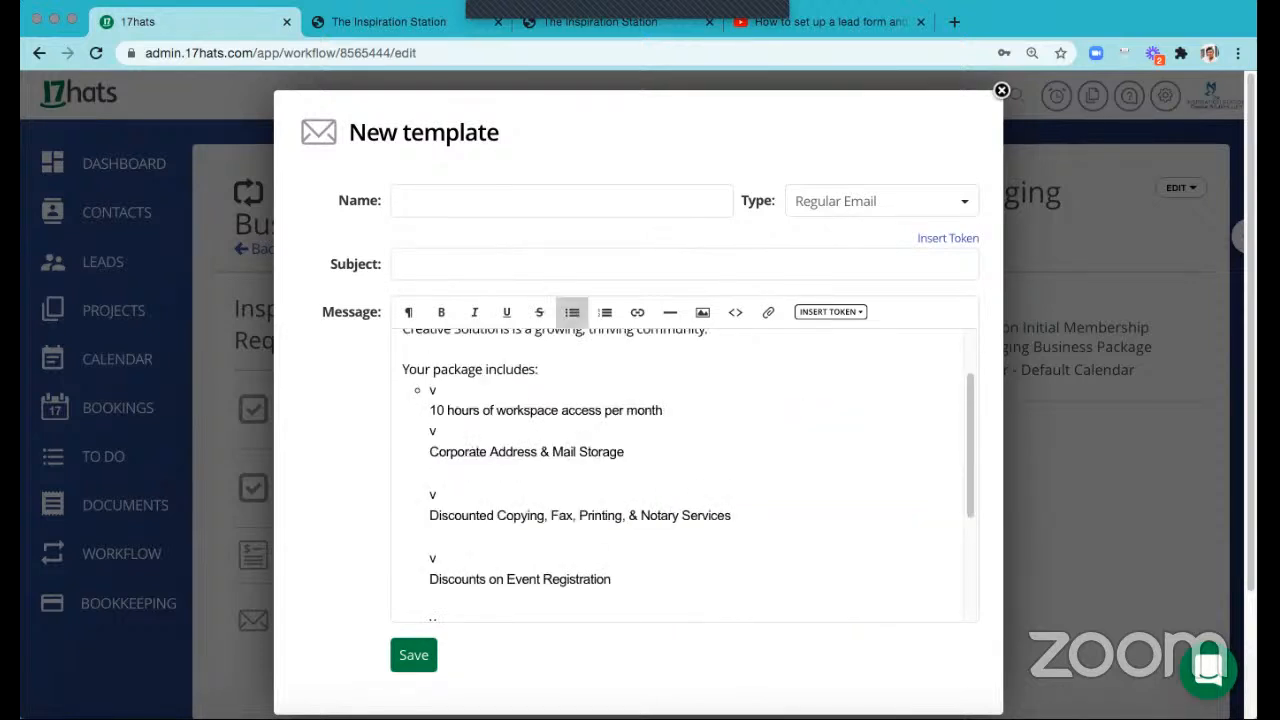
key(Delete)
key(BackSpace)
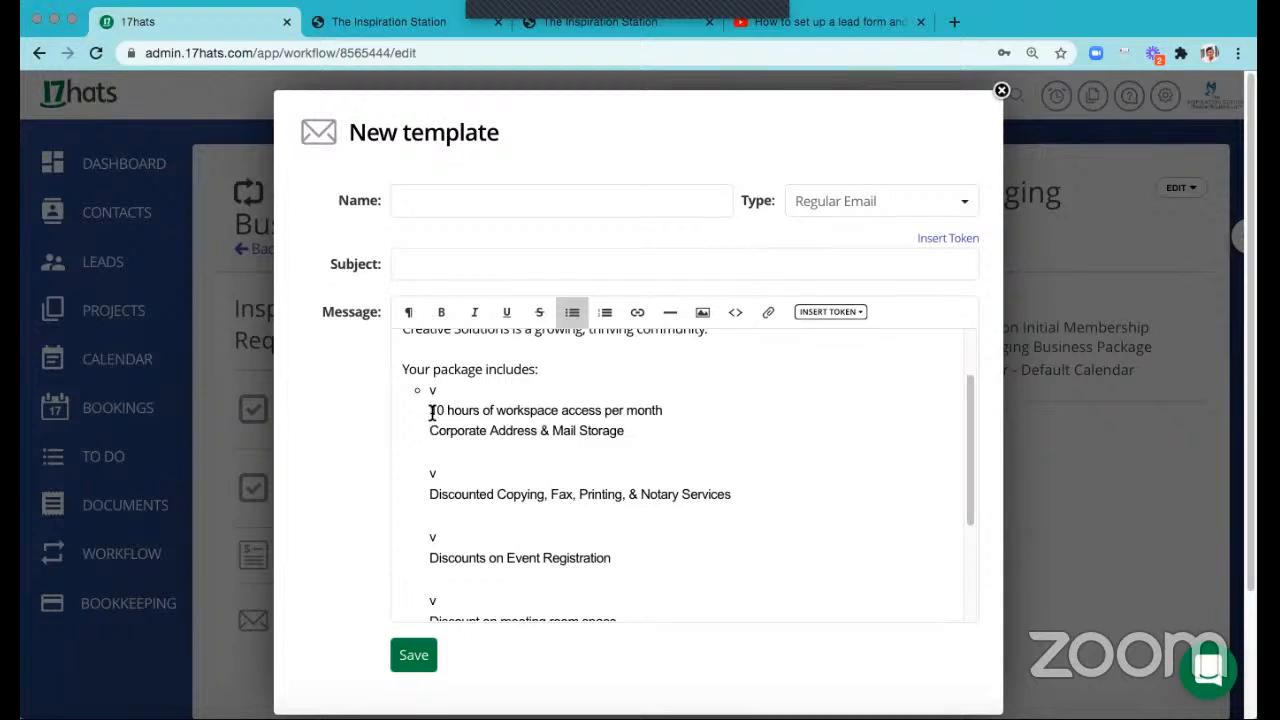
click(432, 411)
key(BackSpace)
key(BackSpace)
- Remove the stray "v" markers and blank lines around the three discount benefits, and delete the empty bullet ending the list
click(428, 470)
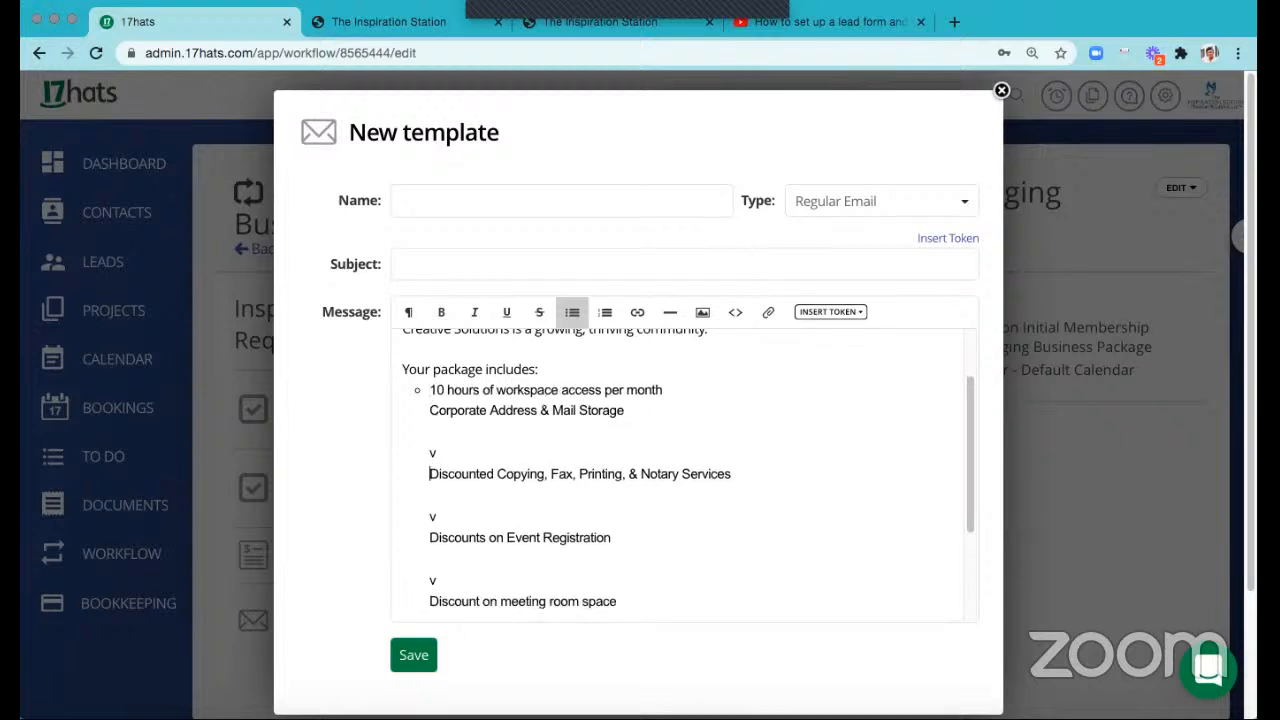
key(BackSpace)
key(BackSpace)
key(BackSpace)
click(429, 491)
key(BackSpace)
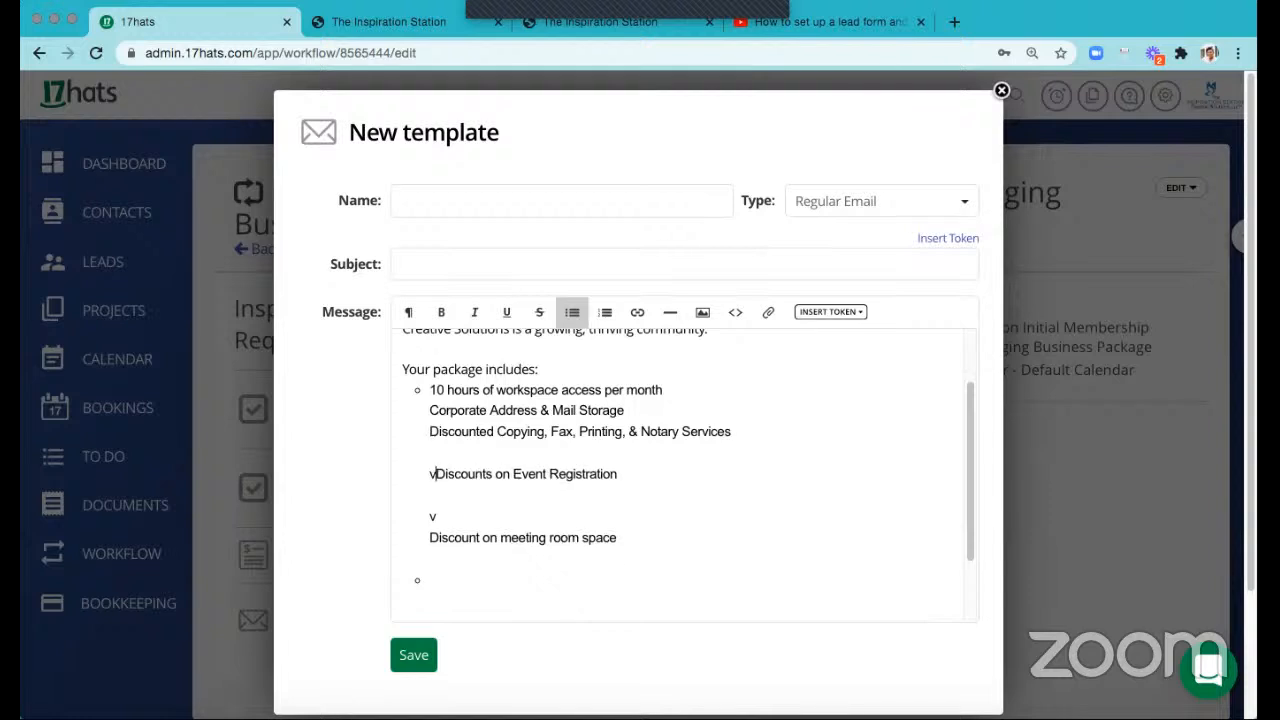
key(BackSpace)
key(BackSpace)
click(428, 513)
key(BackSpace)
key(BackSpace)
key(BackSpace)
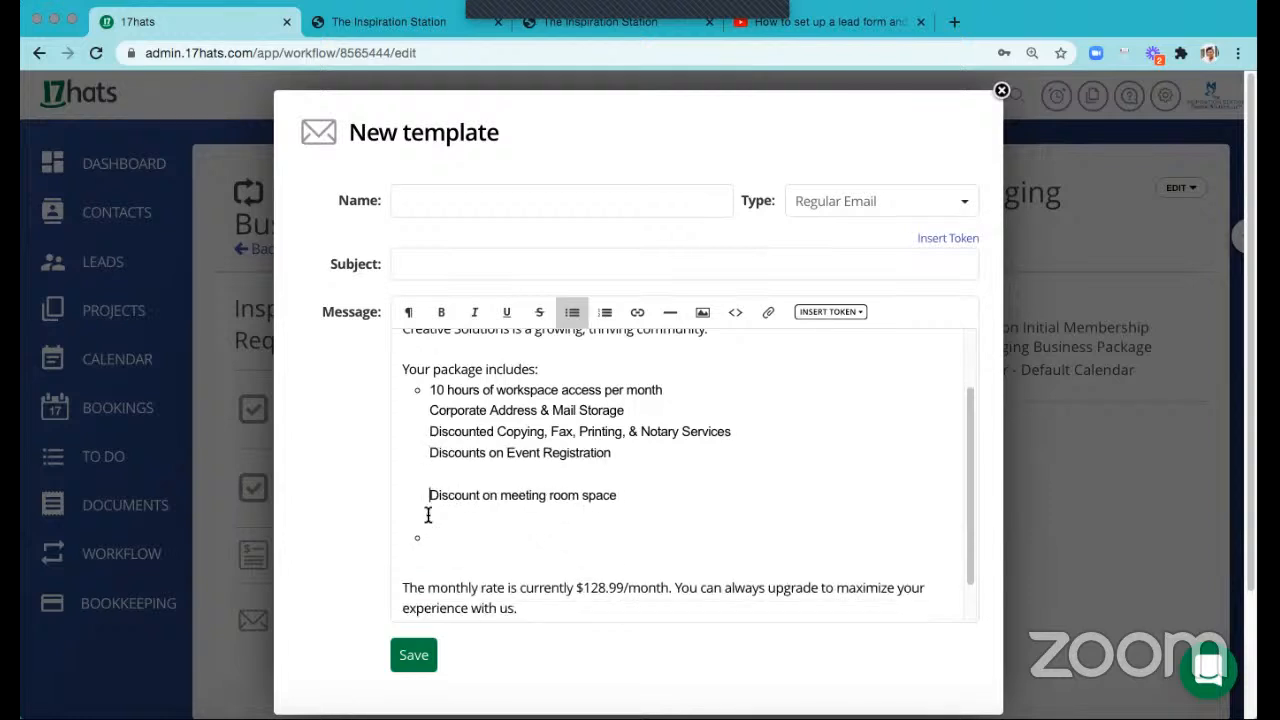
key(BackSpace)
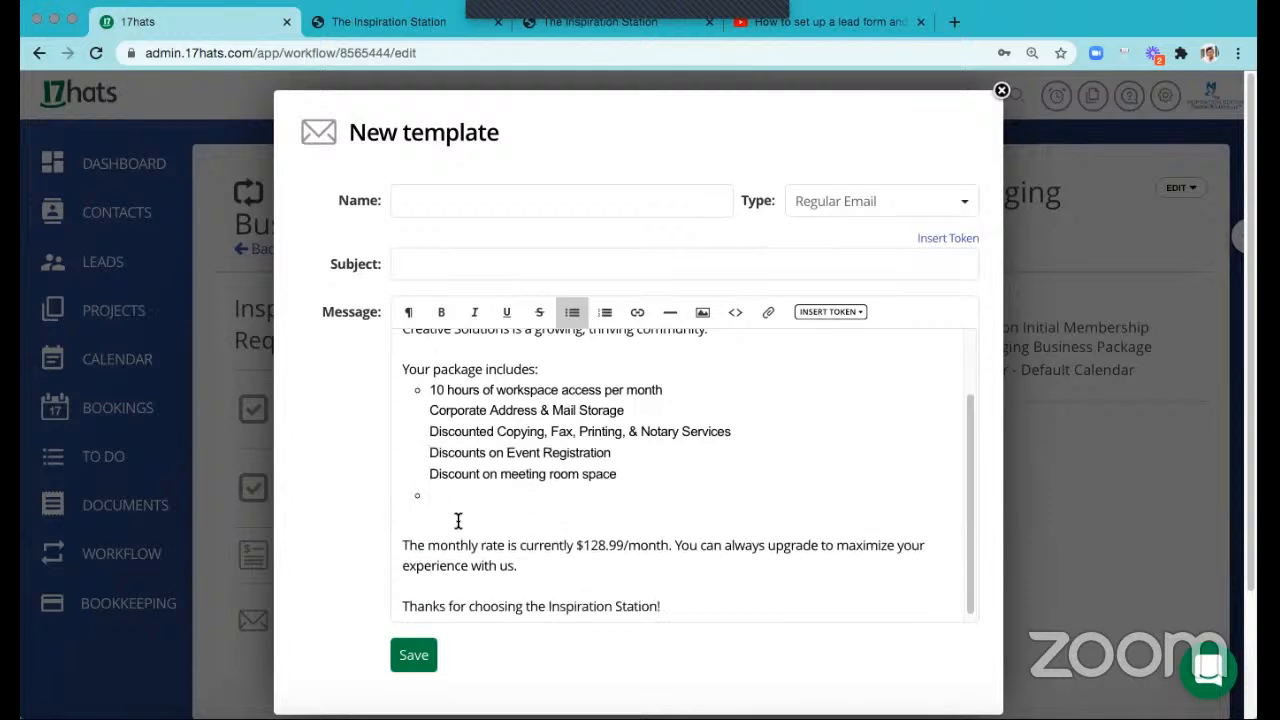
key(BackSpace)
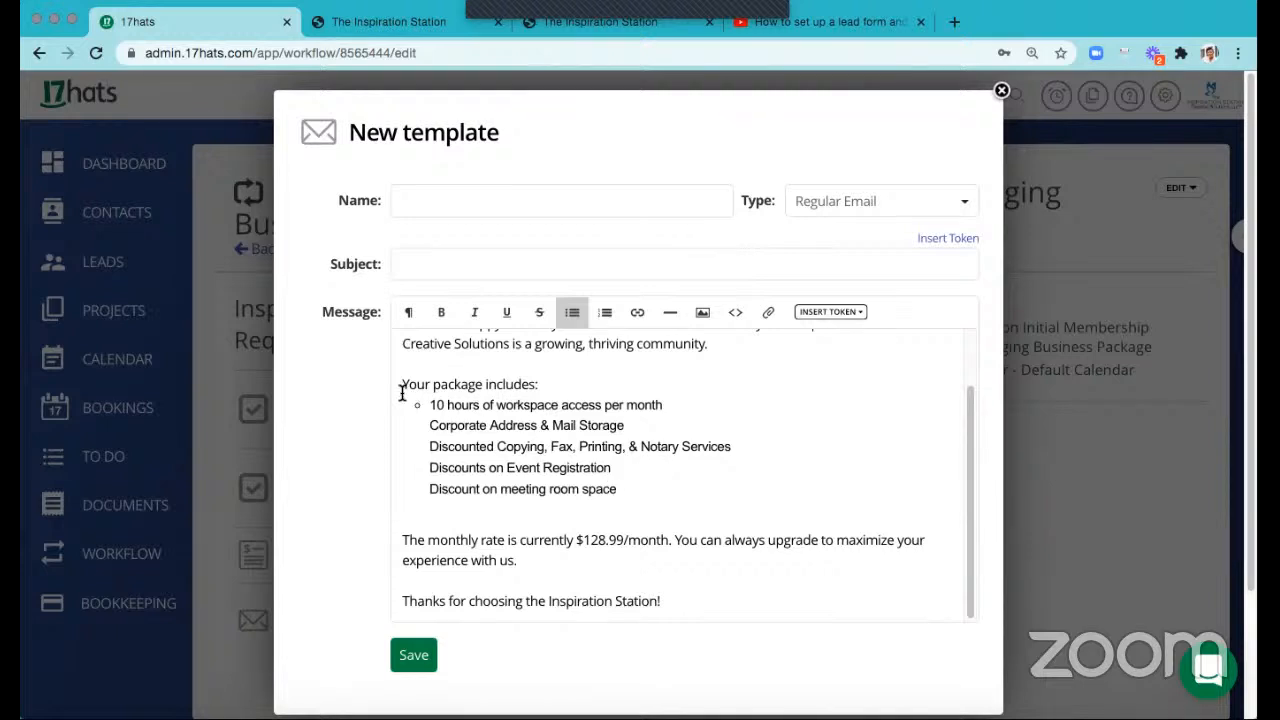
- Select all five benefit lines, from workspace access through meeting room space, for list formatting
drag(401, 393, 617, 490)
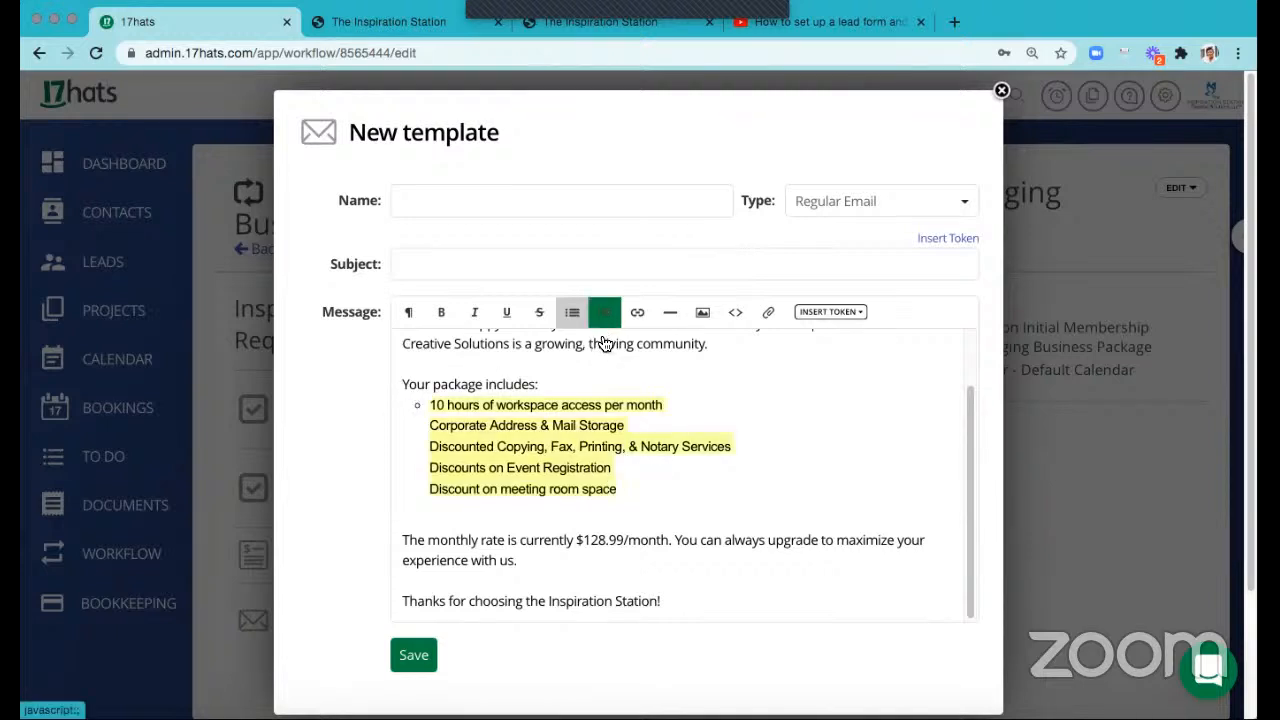